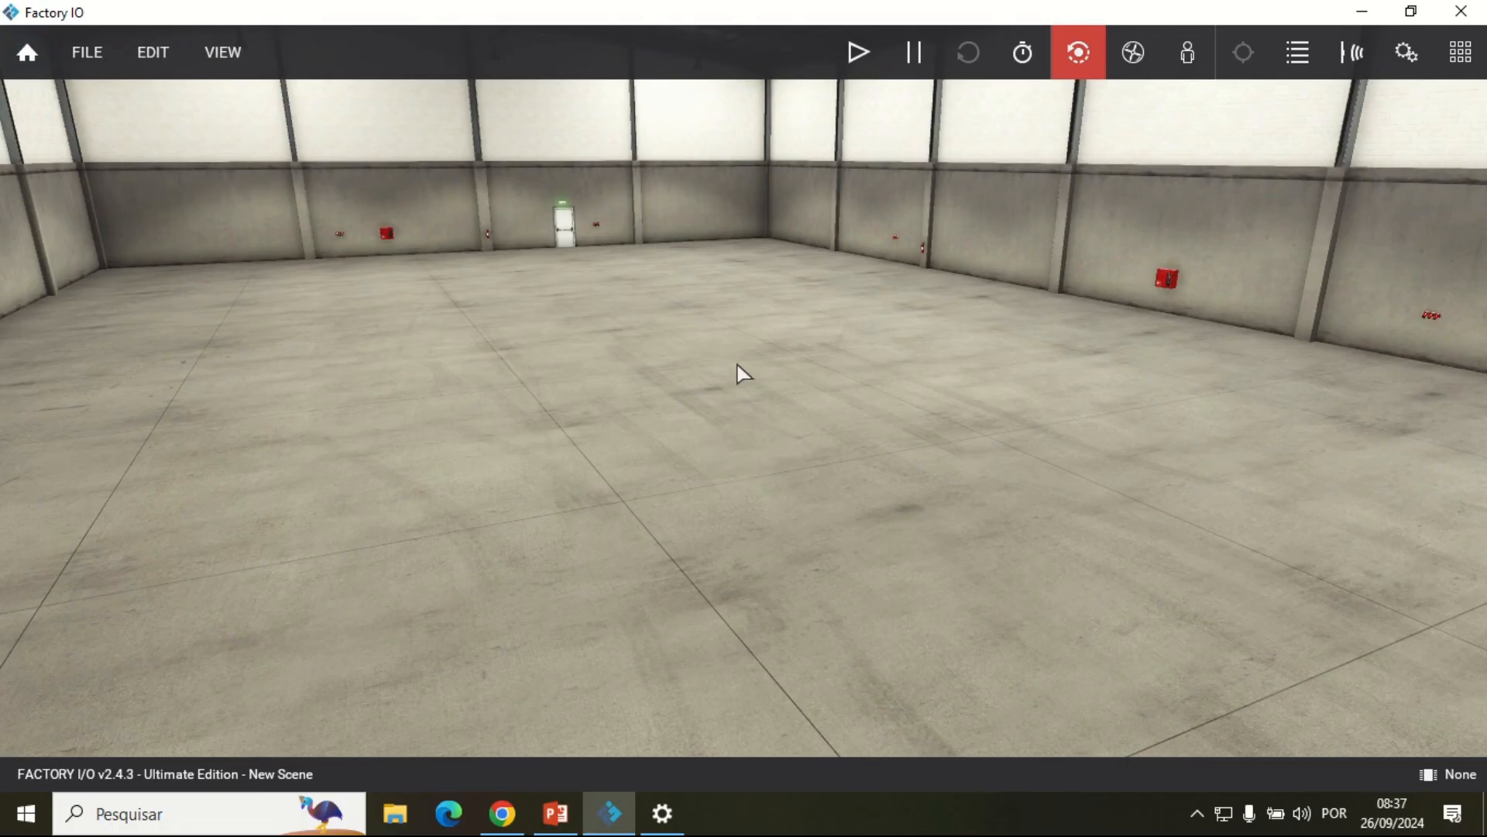
Step: Place a 2 m belt conveyor on the floor of the empty scene as a trial and delete it again
scroll(738, 364, up, 1)
scroll(738, 364, down, 3)
mouse_move(689, 281)
mouse_down()
mouse_move(573, 246)
mouse_move(612, 273)
mouse_move(784, 309)
mouse_move(668, 272)
mouse_up()
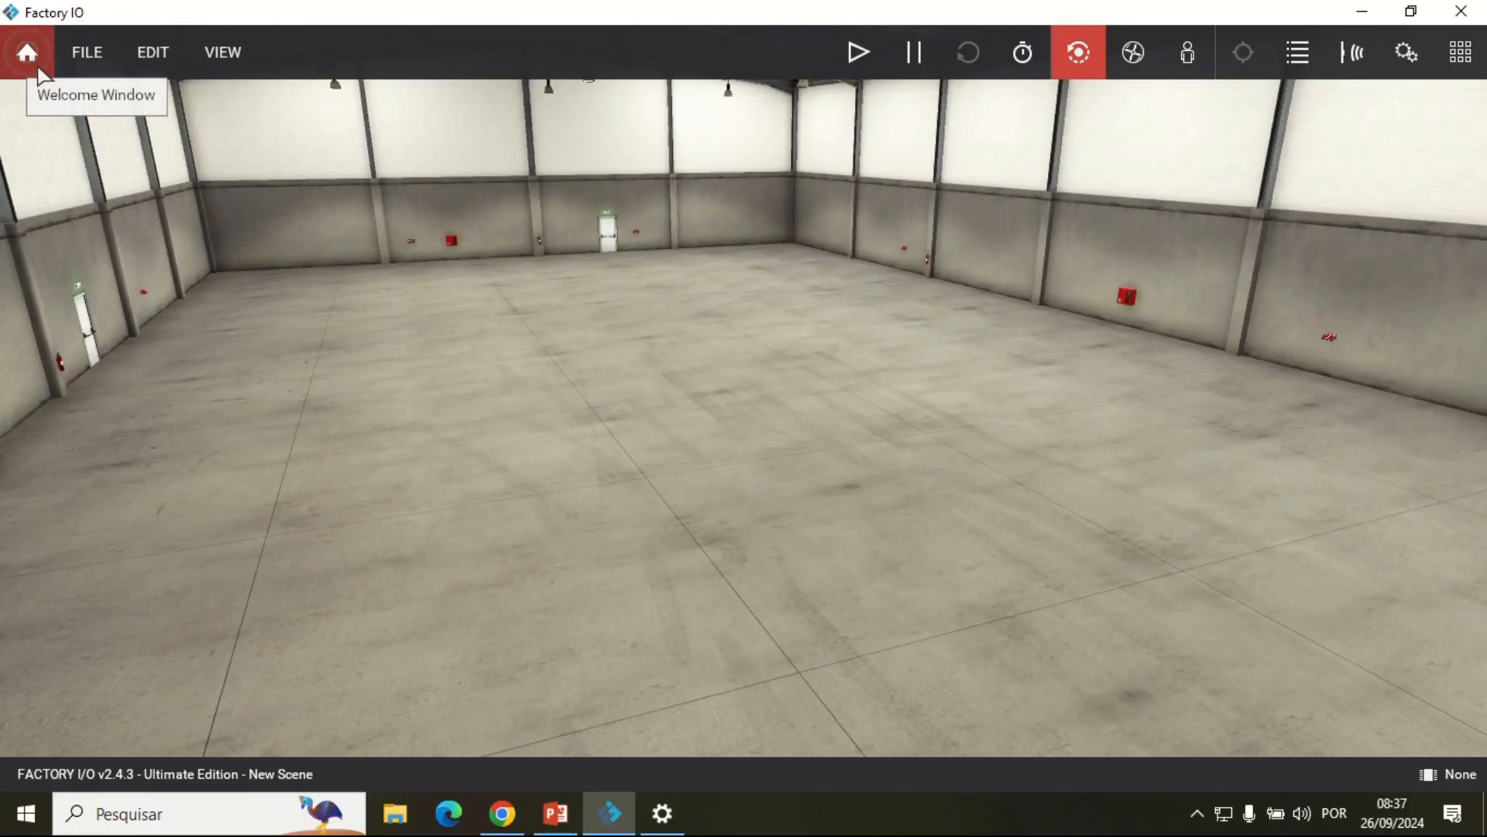
click(1461, 52)
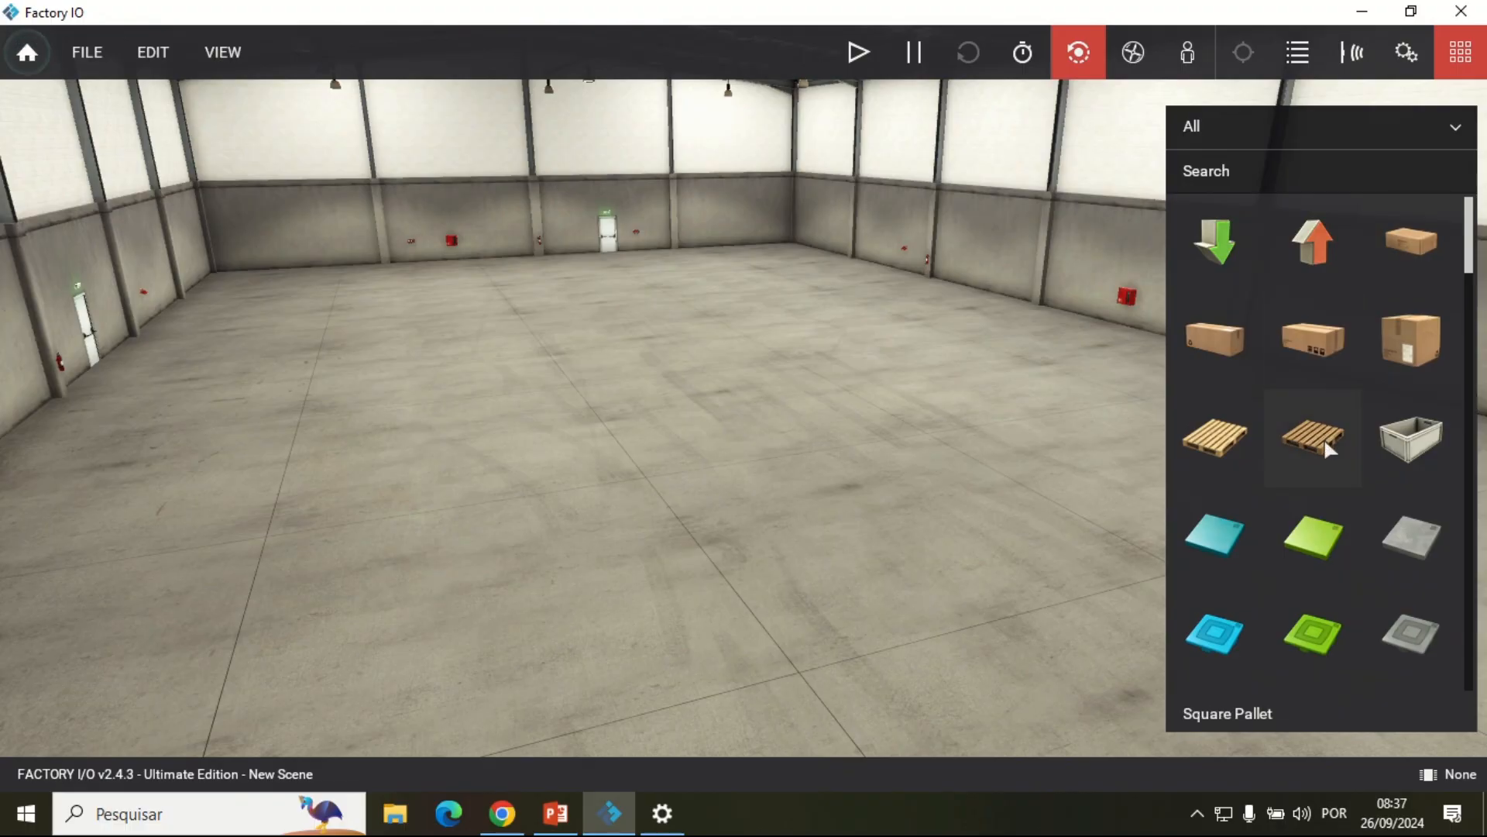
scroll(1330, 449, down, 10)
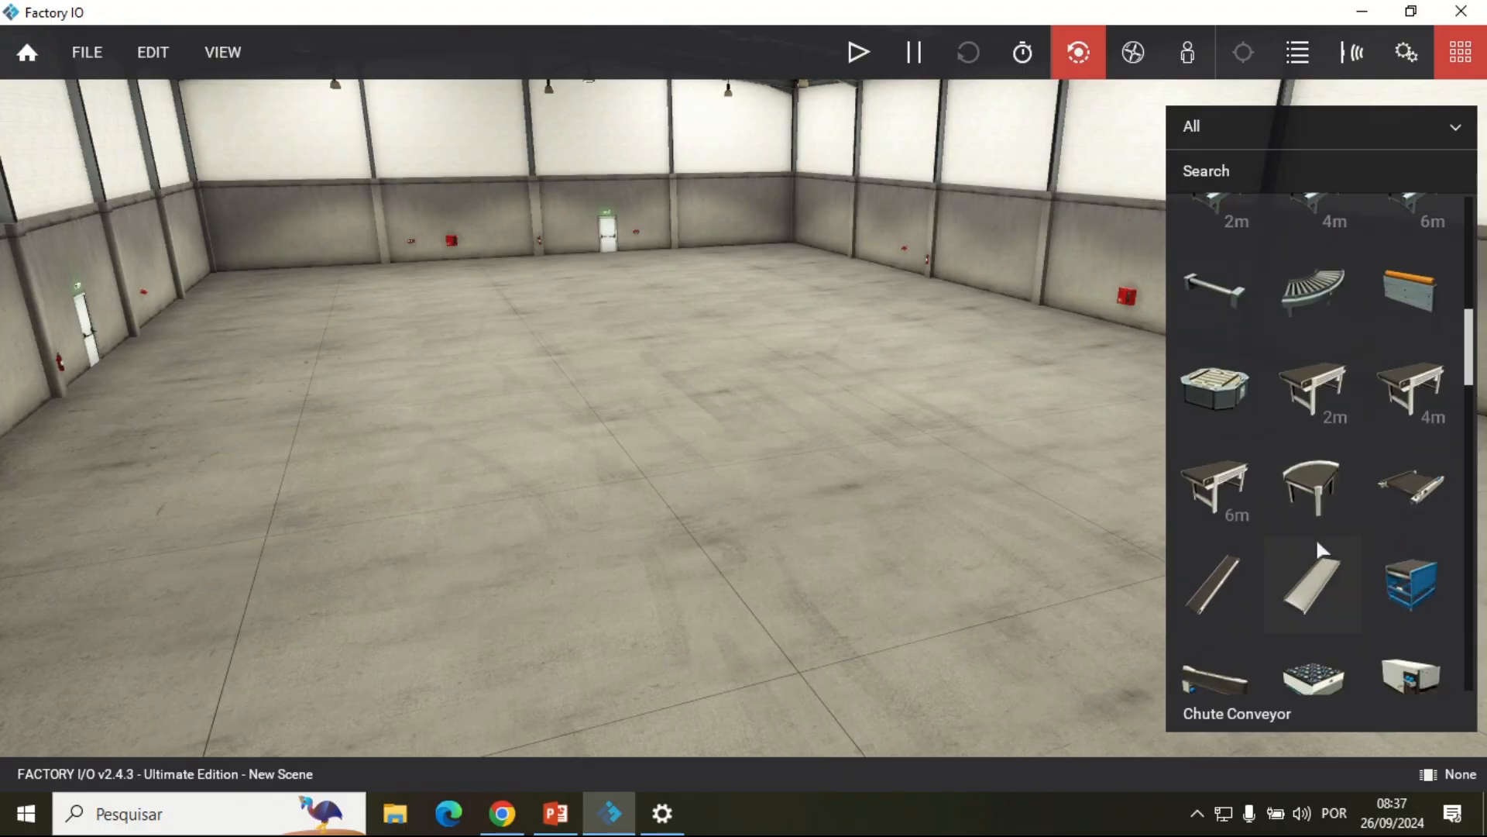
scroll(1323, 550, down, 1)
drag(1313, 353, 649, 421)
scroll(620, 433, up, 3)
scroll(577, 441, up, 3)
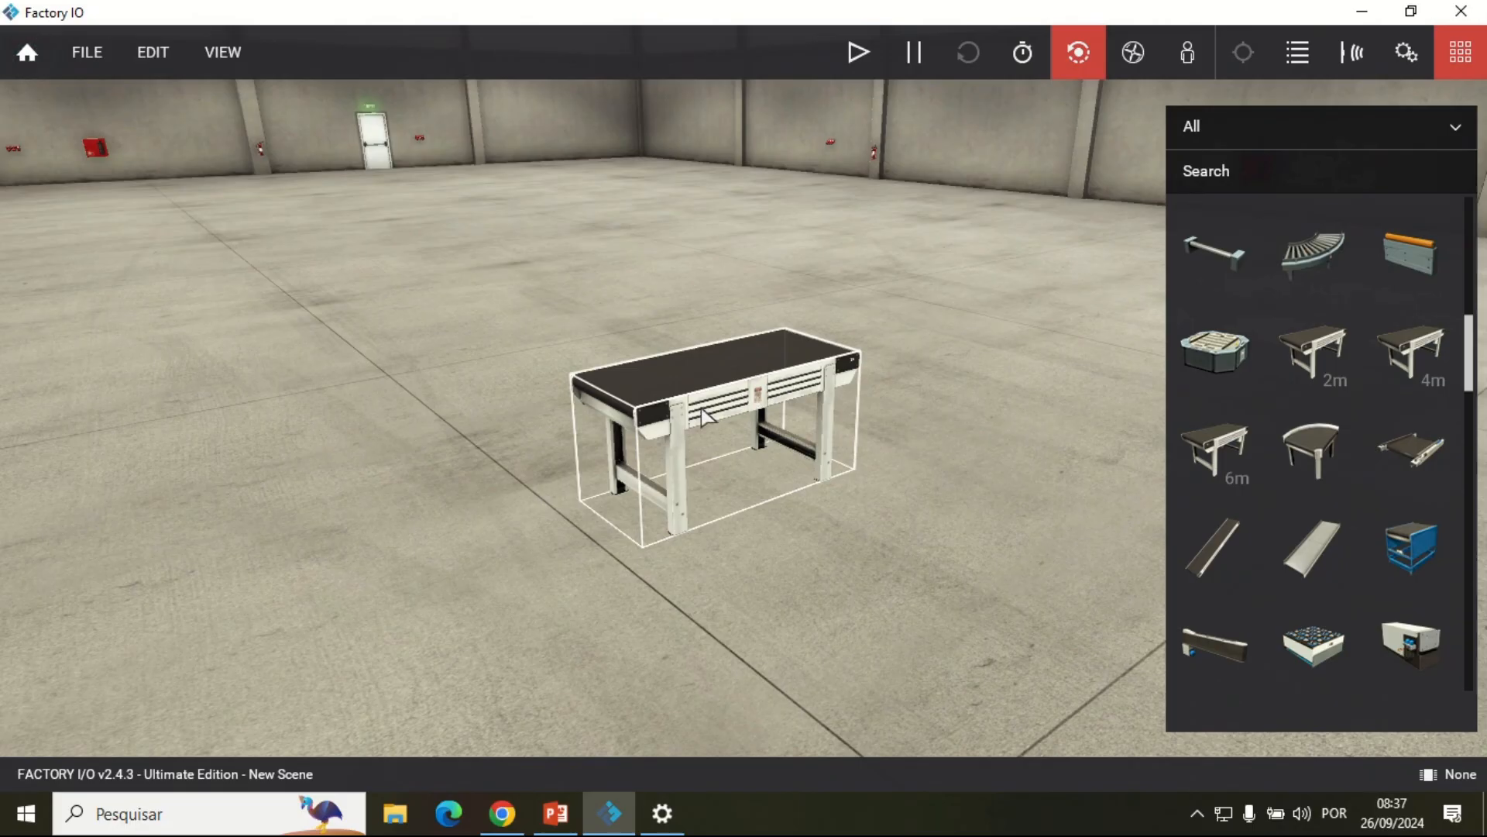
key(Delete)
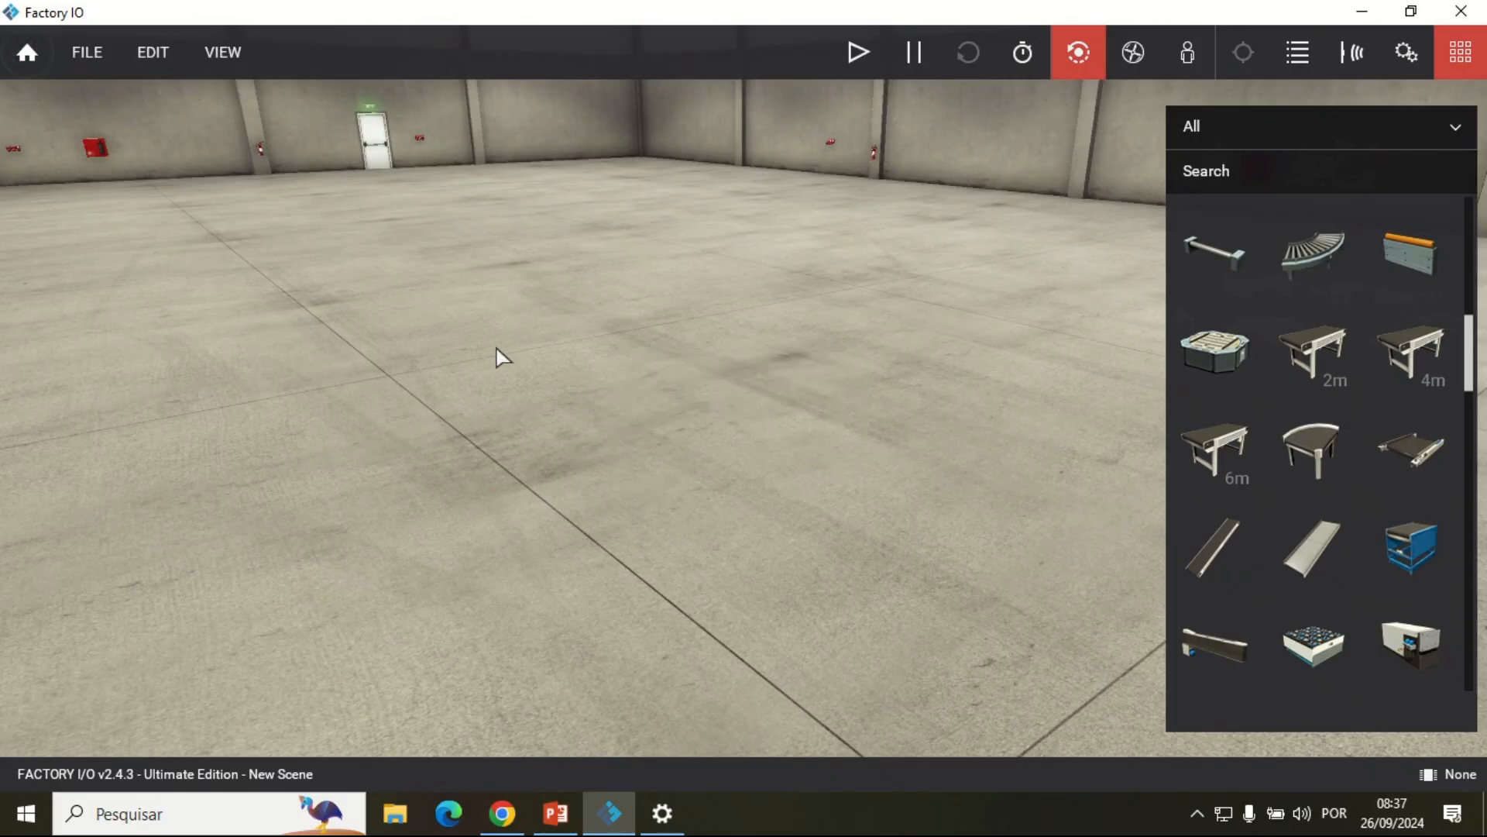
Step: Browse the supplied example scenes and open the Buffer Station scene
click(40, 62)
click(95, 305)
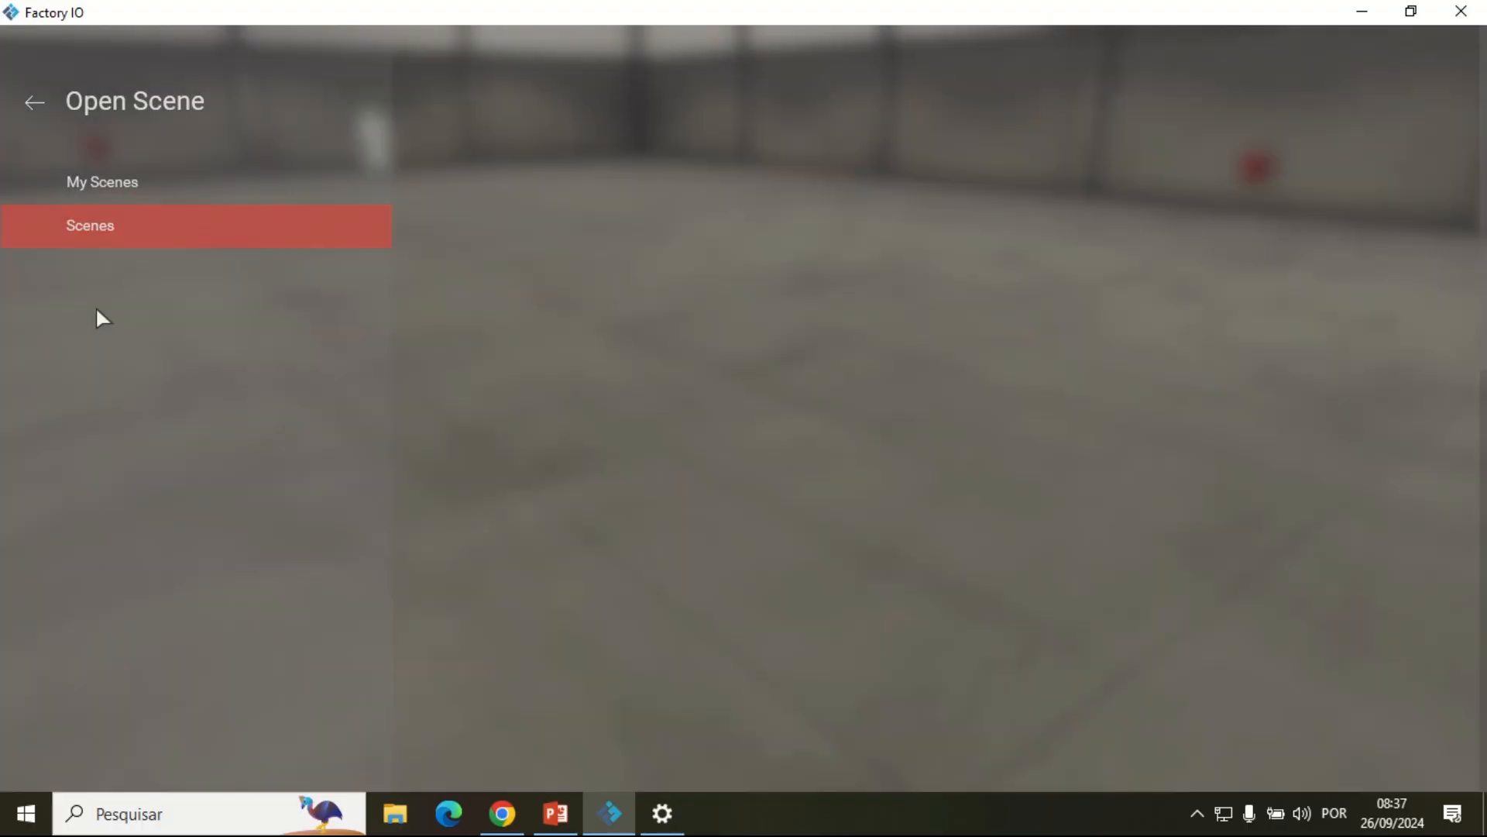
scroll(1101, 304, down, 2)
scroll(1104, 303, down, 3)
scroll(971, 405, down, 8)
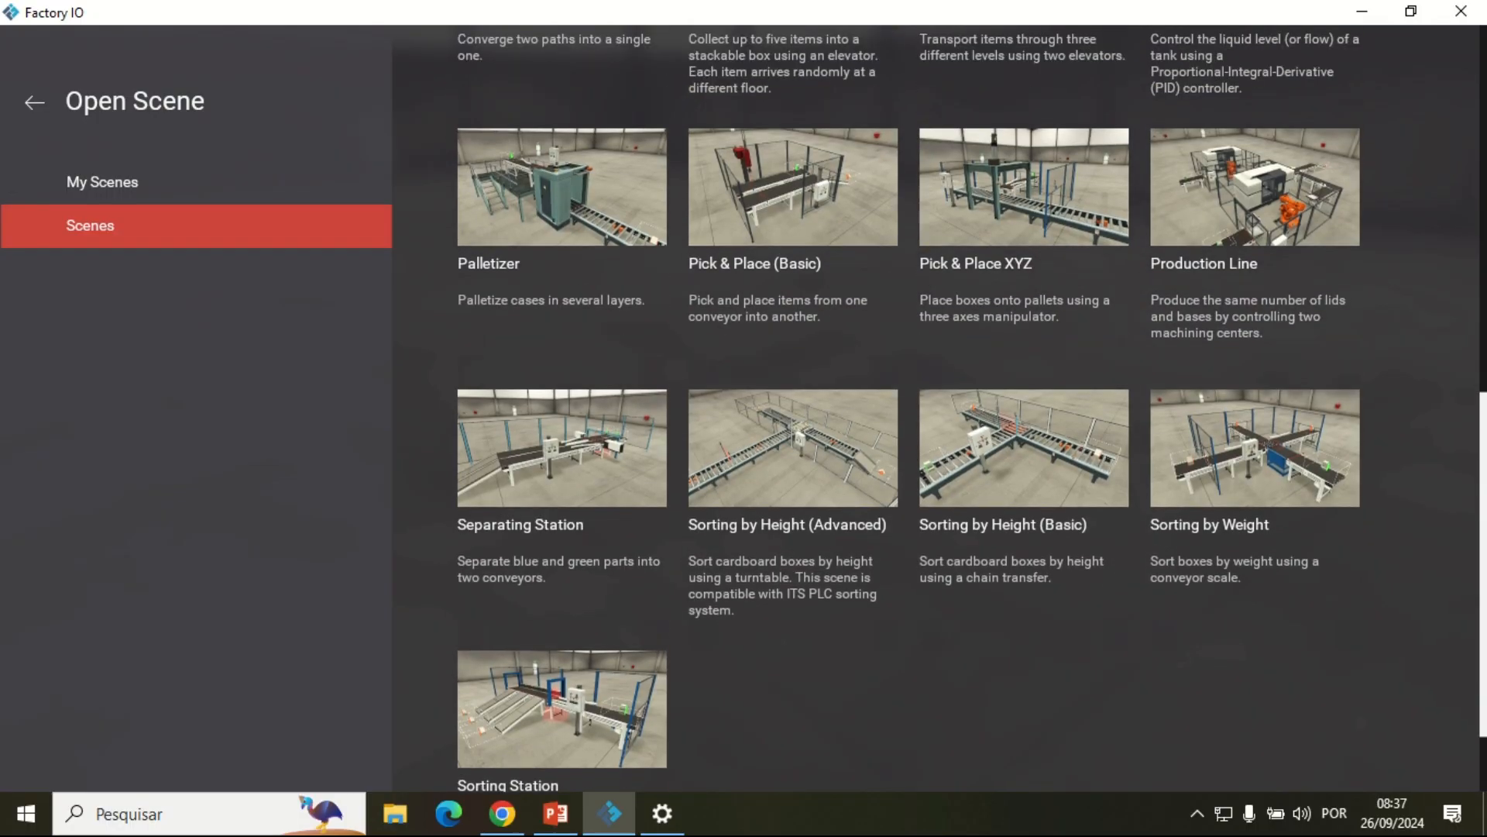
scroll(937, 407, up, 12)
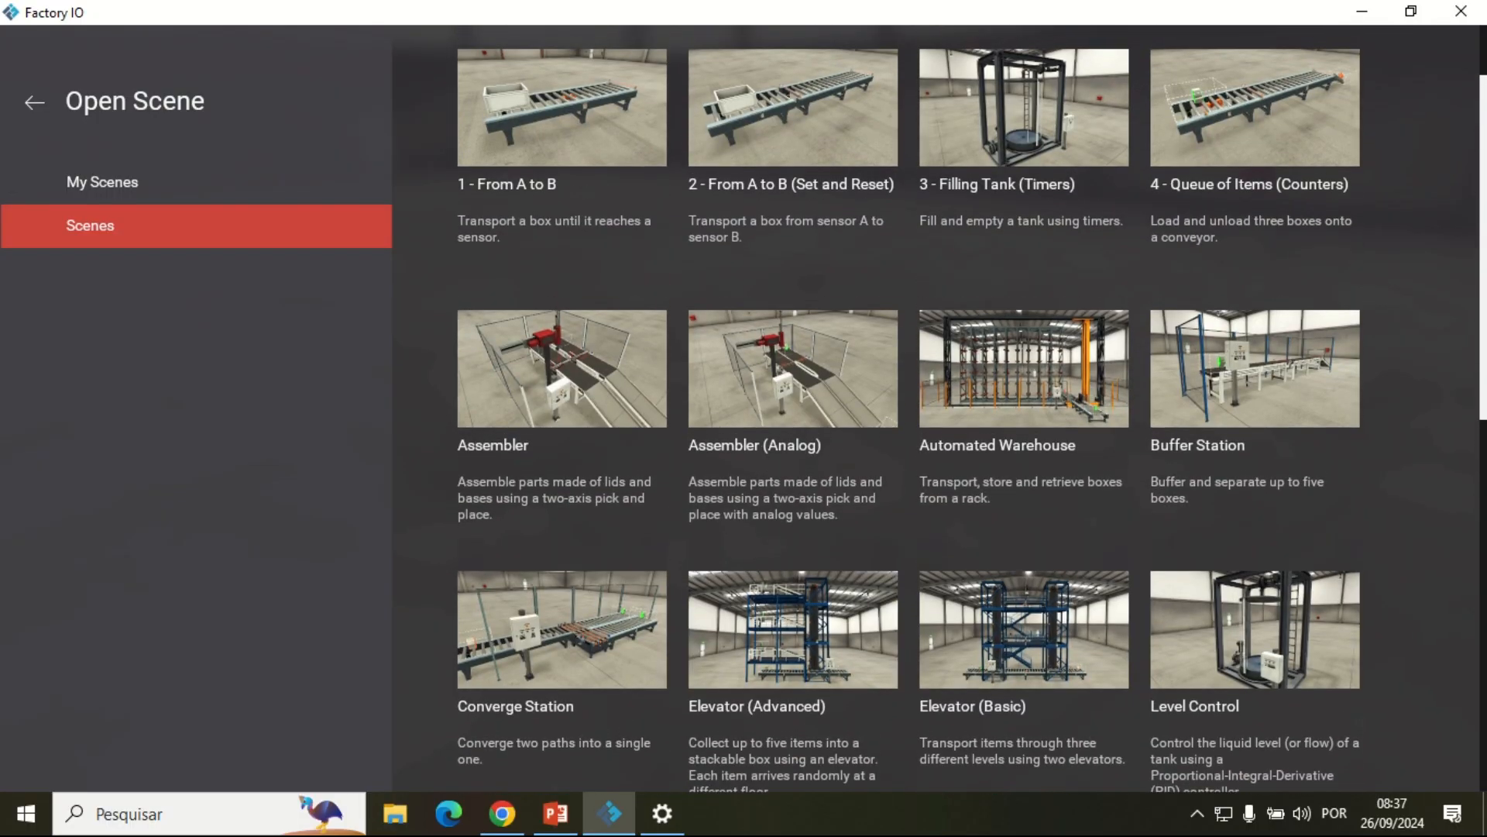
scroll(971, 408, up, 1)
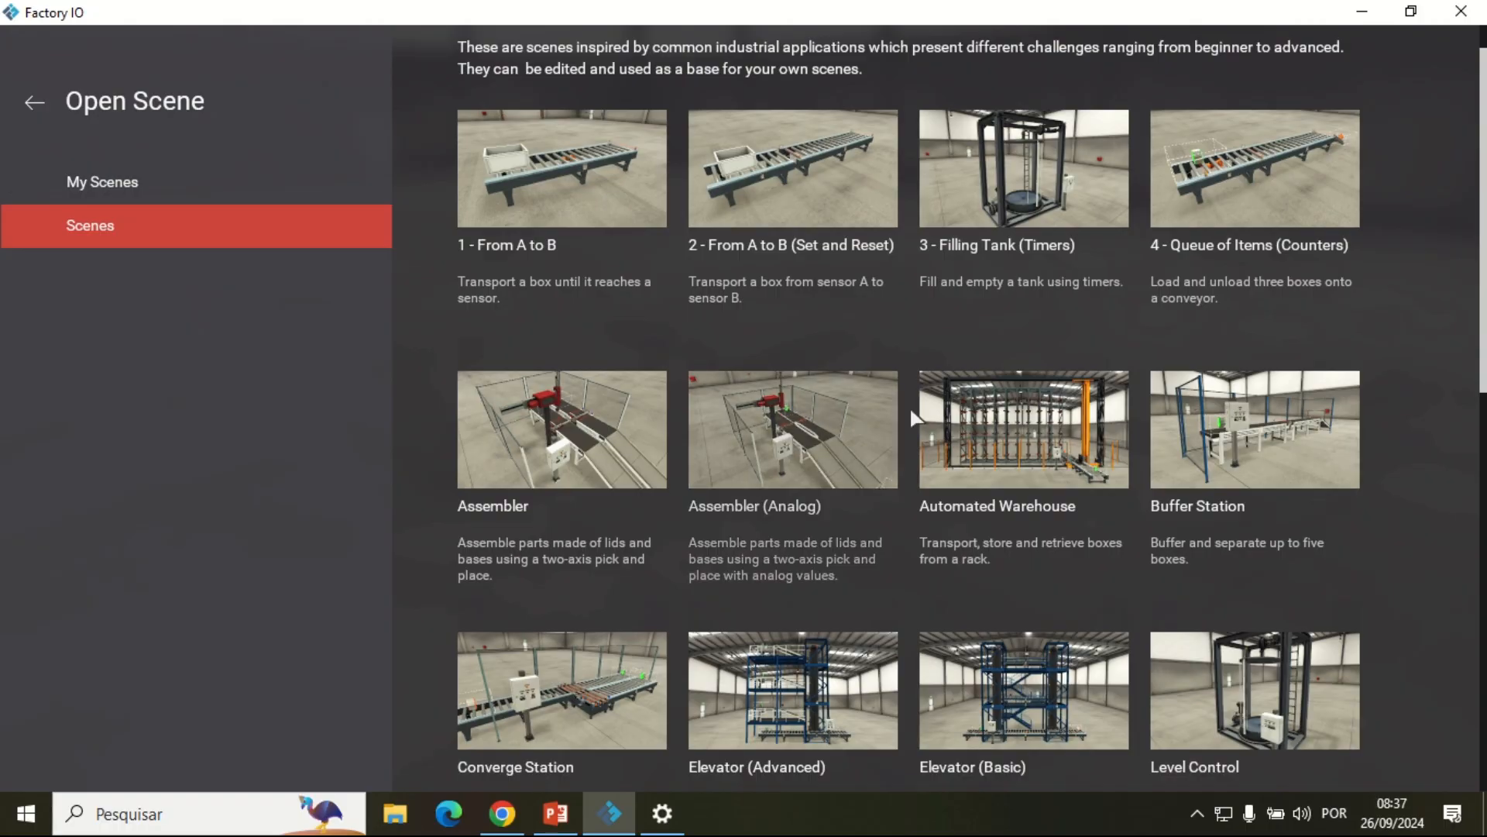
scroll(971, 410, down, 1)
scroll(1451, 260, up, 1)
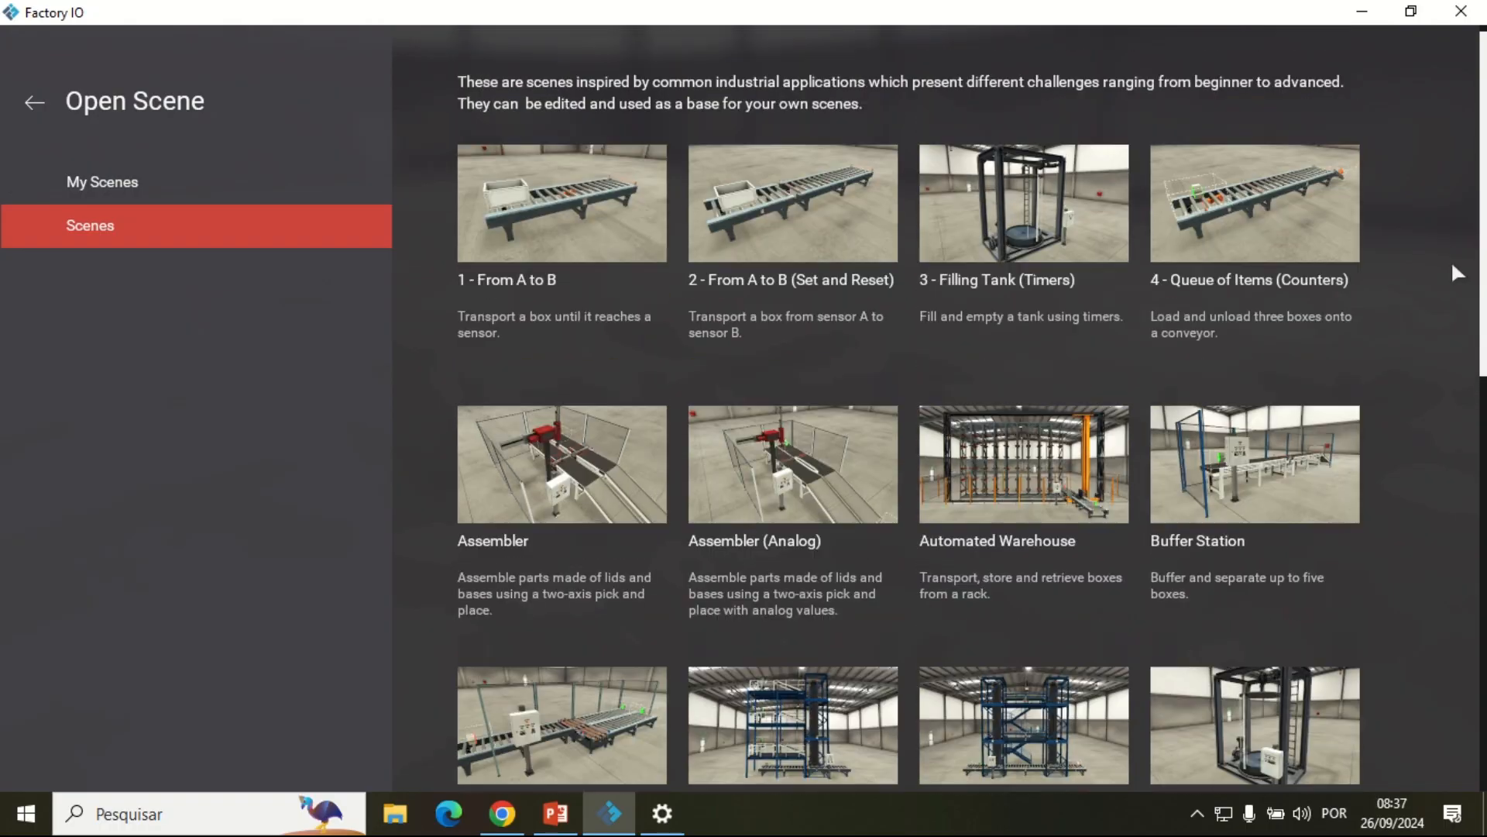
click(1239, 468)
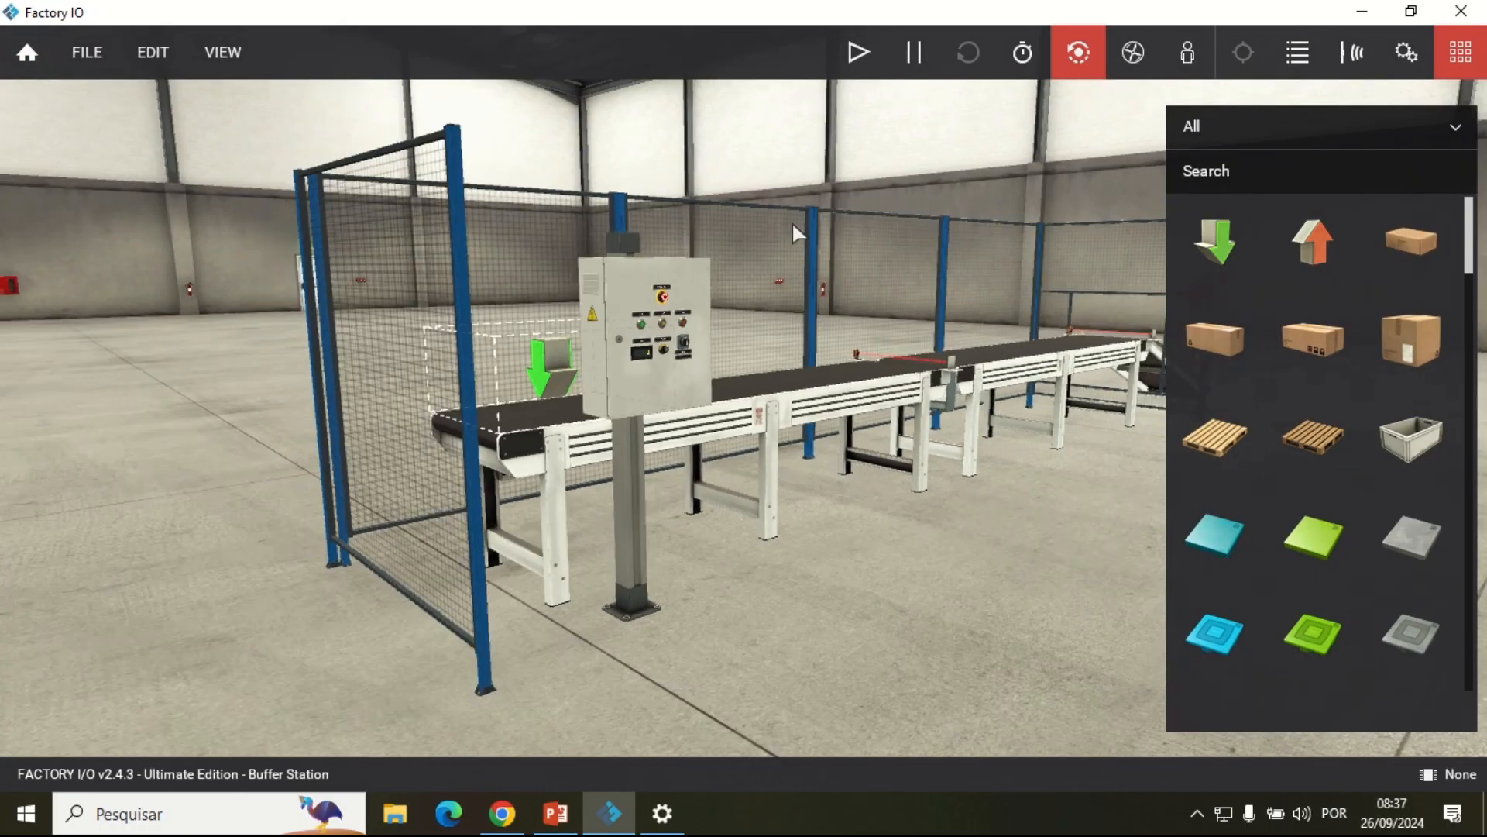
Step: Hide the parts palette and examine the Buffer Station's control box, belt conveyors and sensors from above
scroll(904, 434, up, 3)
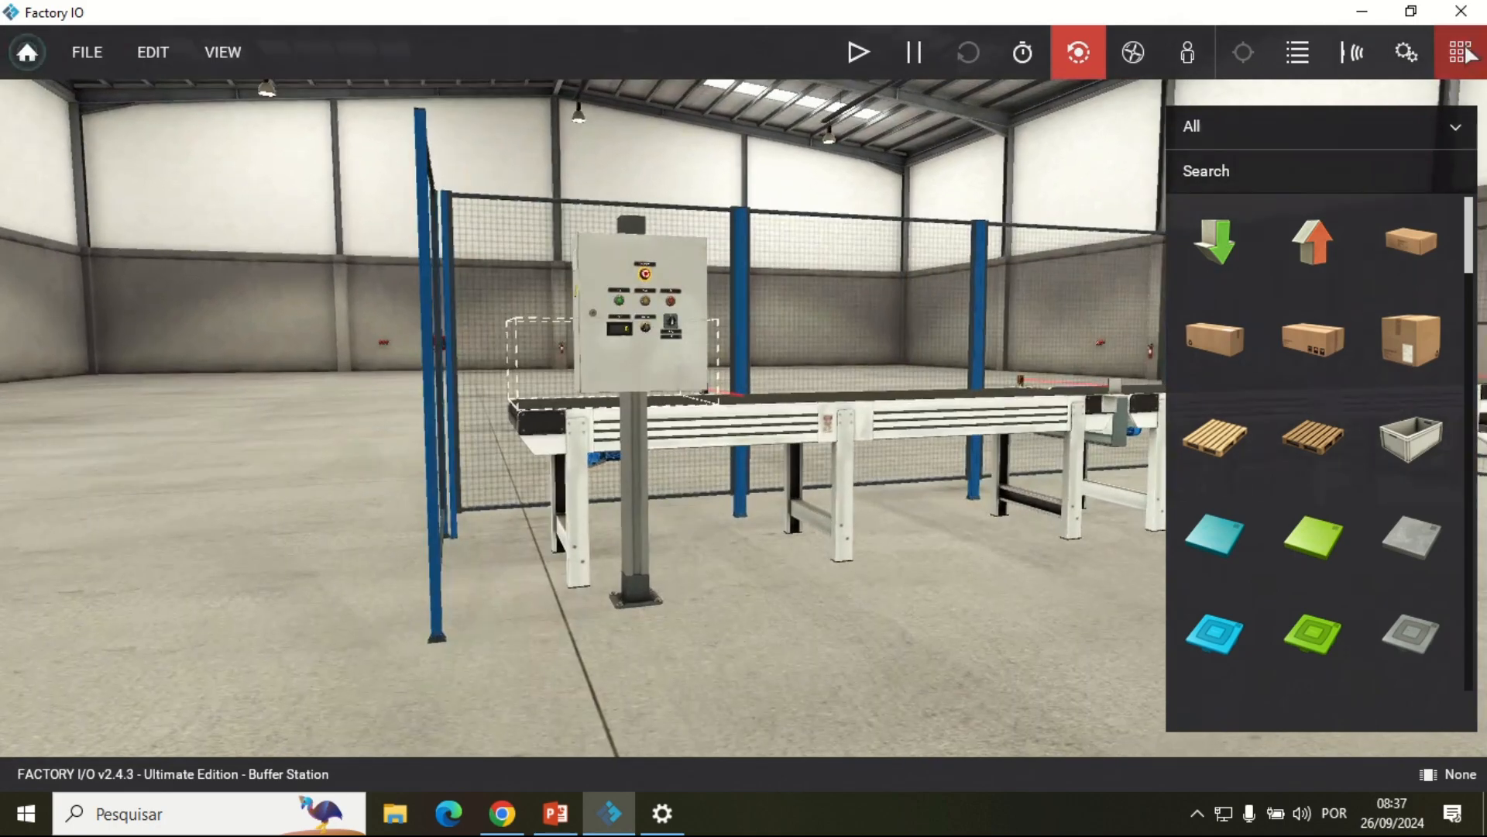
click(1463, 54)
scroll(1114, 368, up, 1)
drag(658, 310, 724, 182)
scroll(629, 458, down, 1)
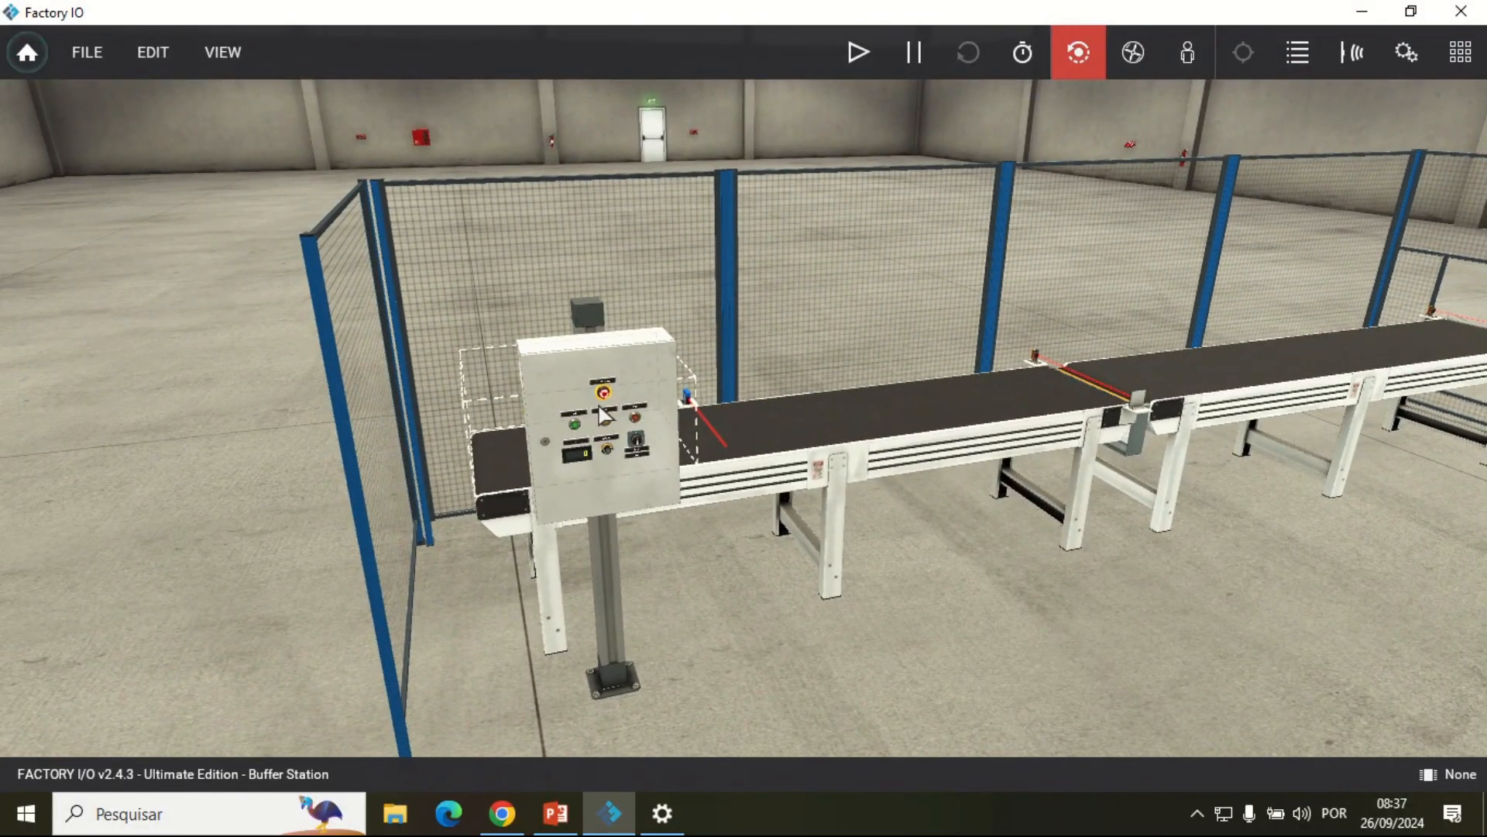
scroll(535, 426, down, 2)
scroll(533, 423, up, 2)
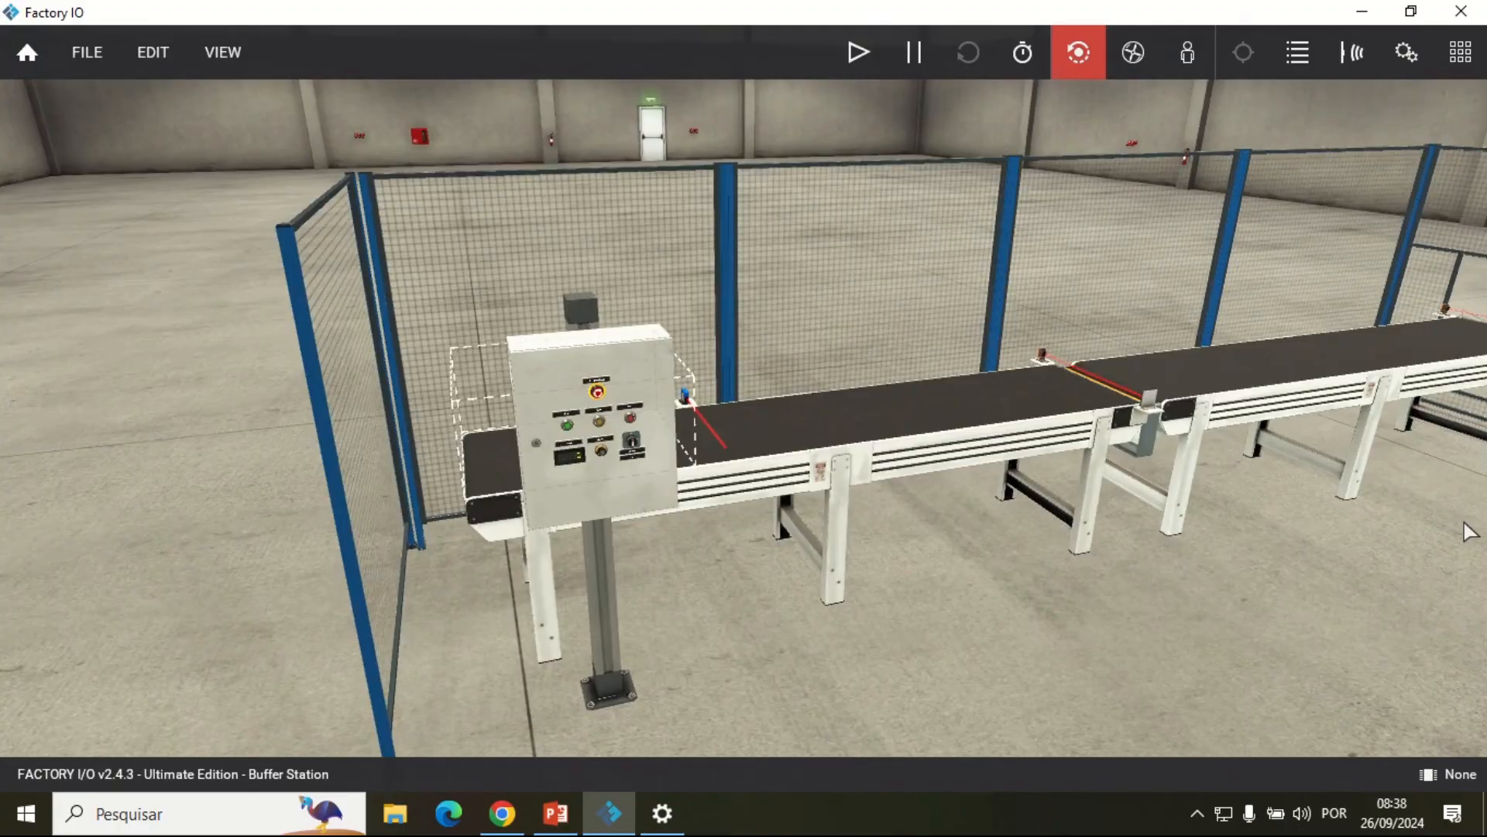
scroll(753, 448, down, 2)
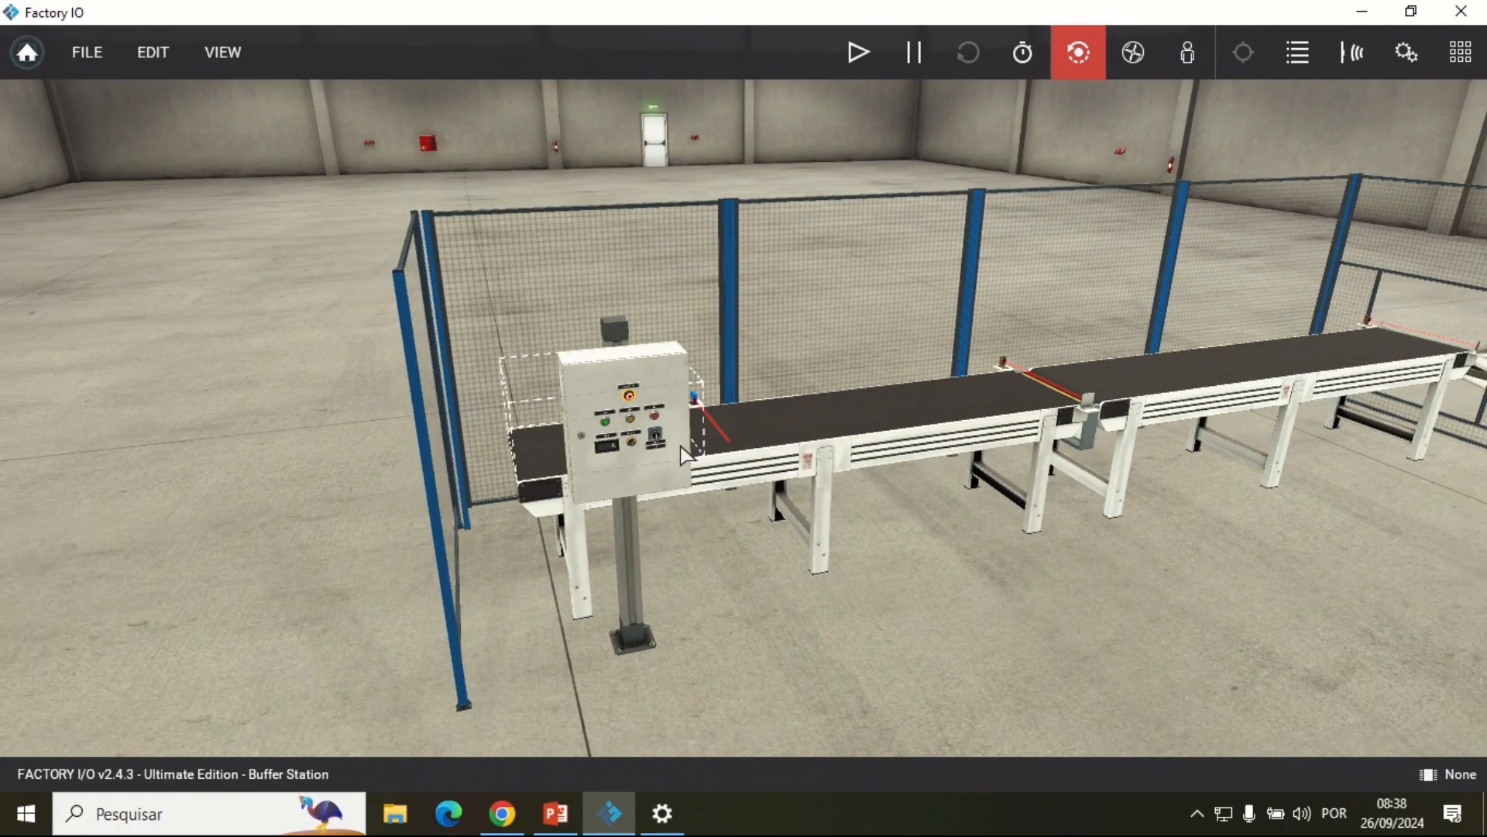
drag(680, 445, 775, 533)
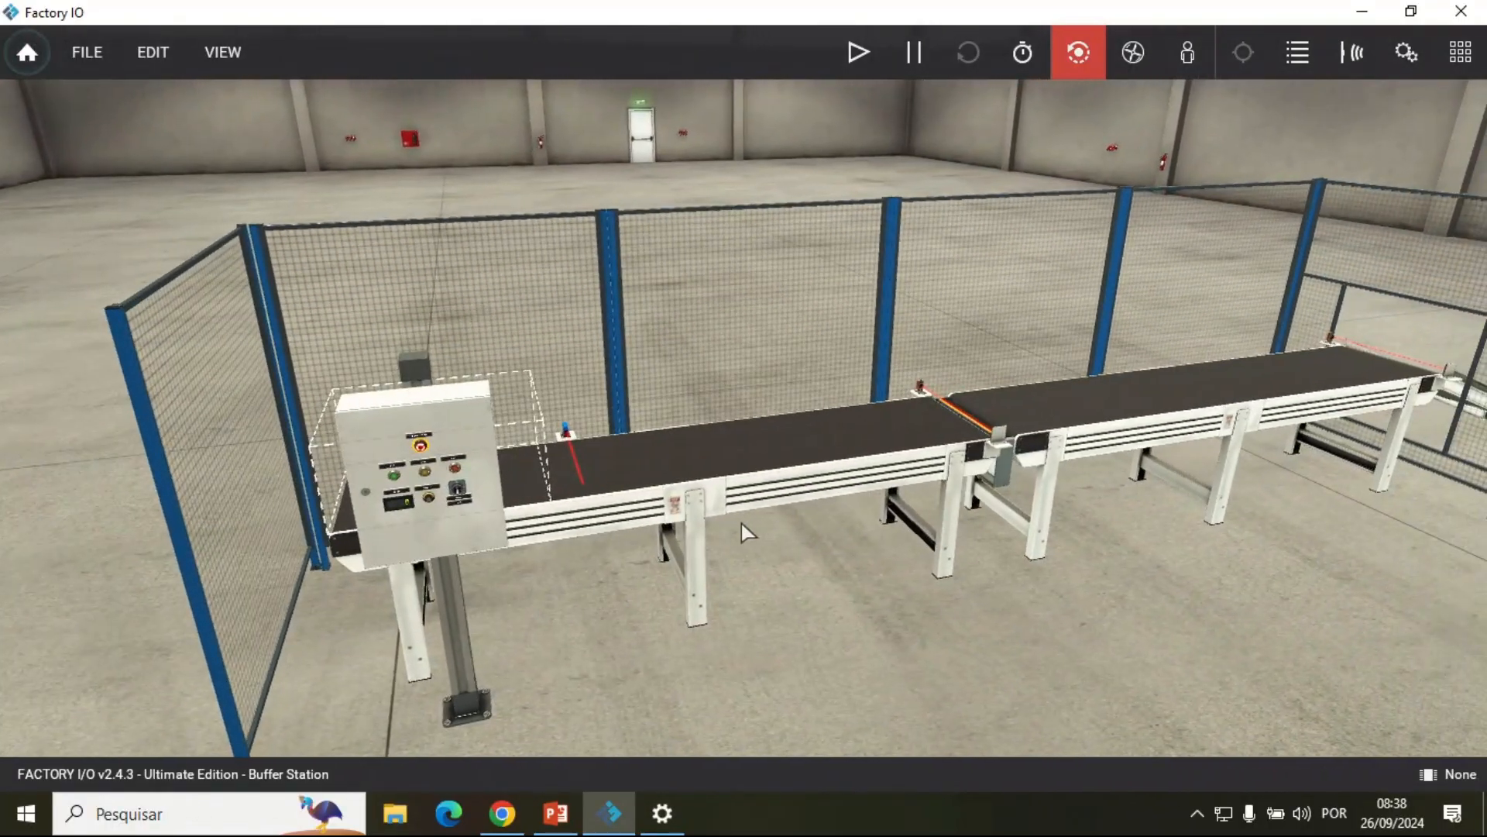
drag(1207, 497, 869, 590)
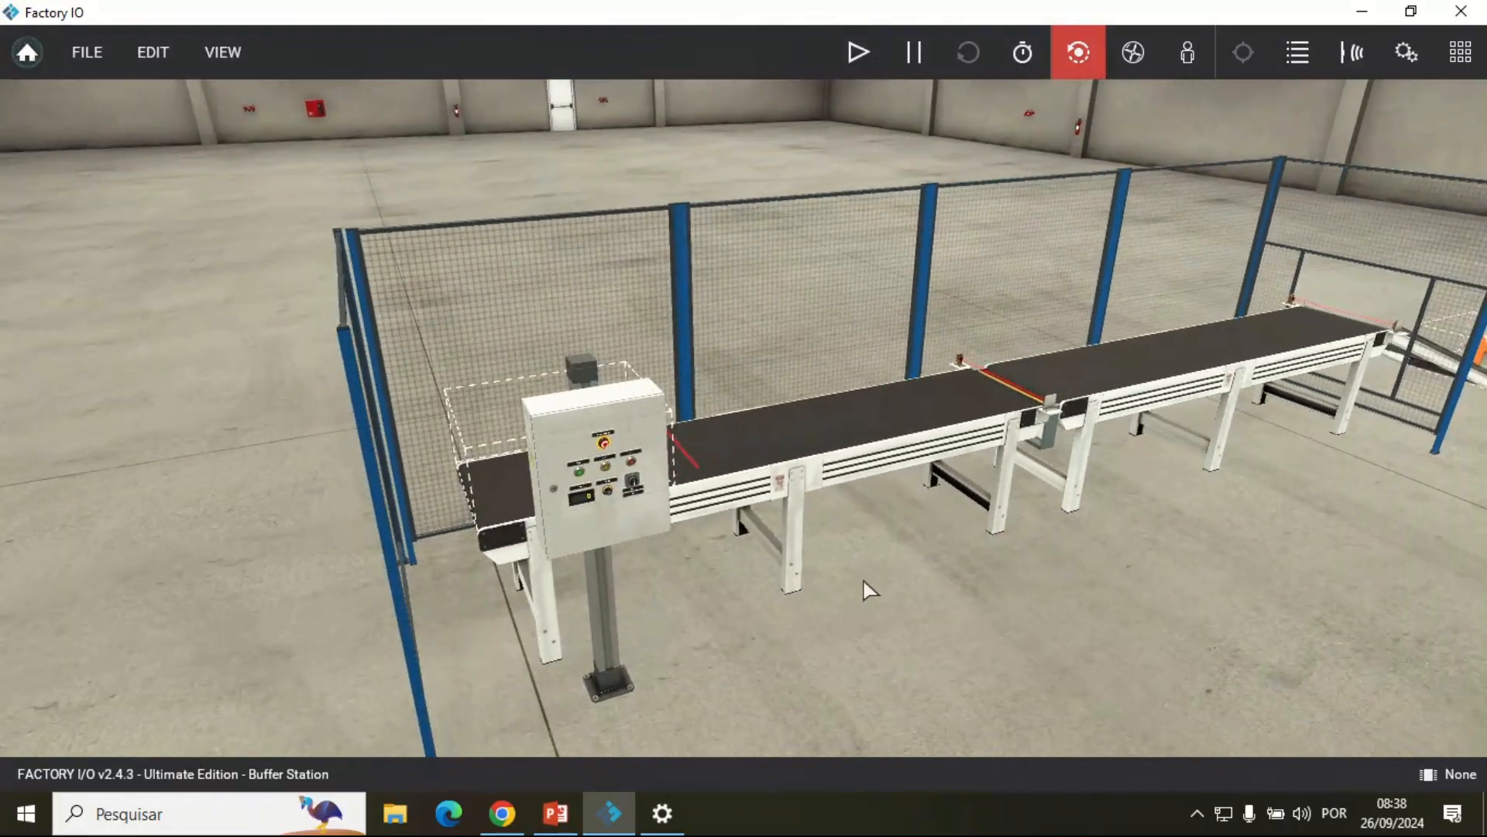
Step: Examine the Buffer Station from several sides, including the conveyor line, safety fence, exit chute and part remover
key(d)
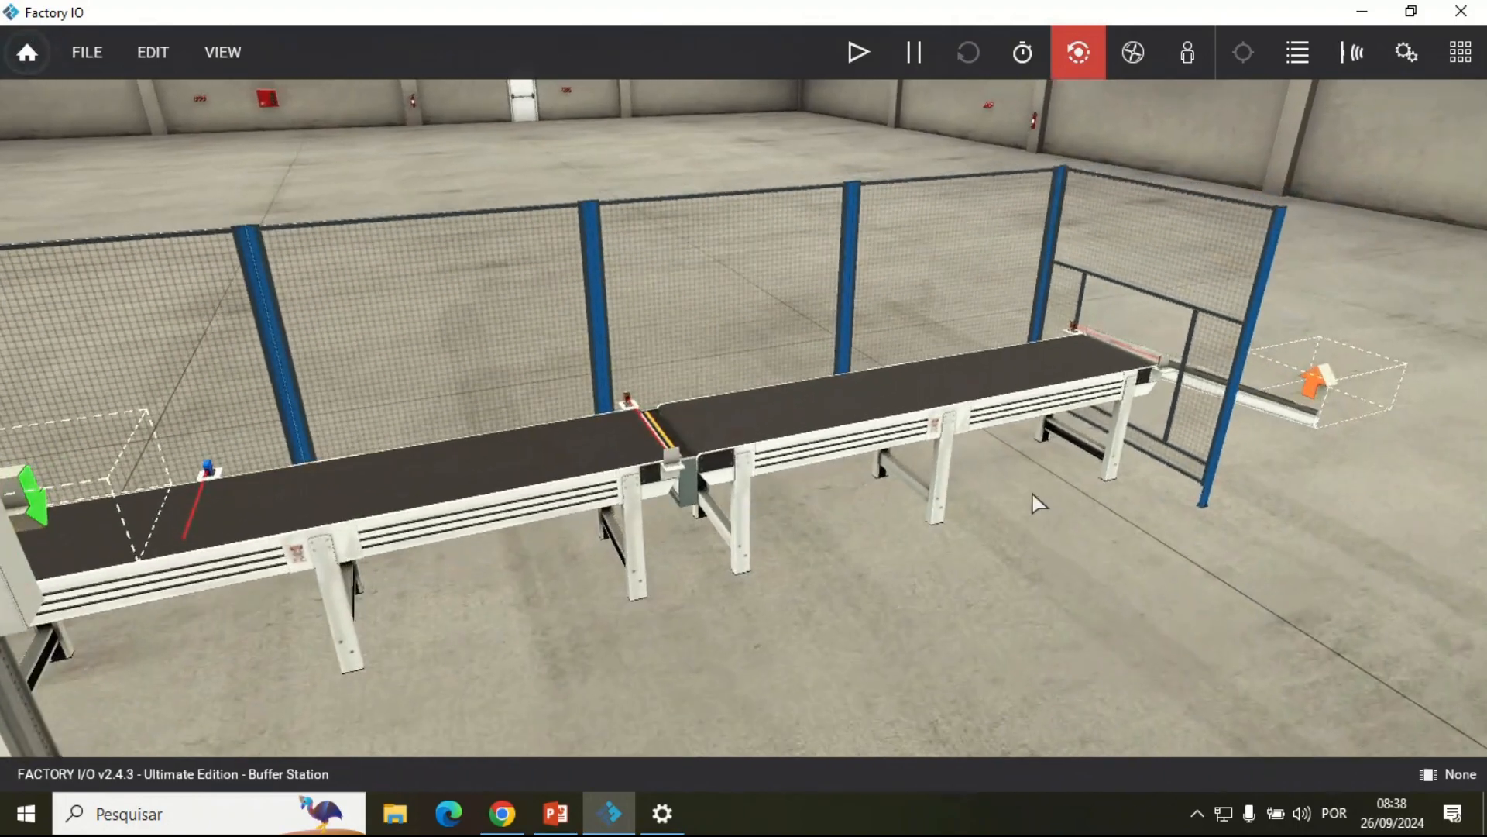
key(a)
key(s)
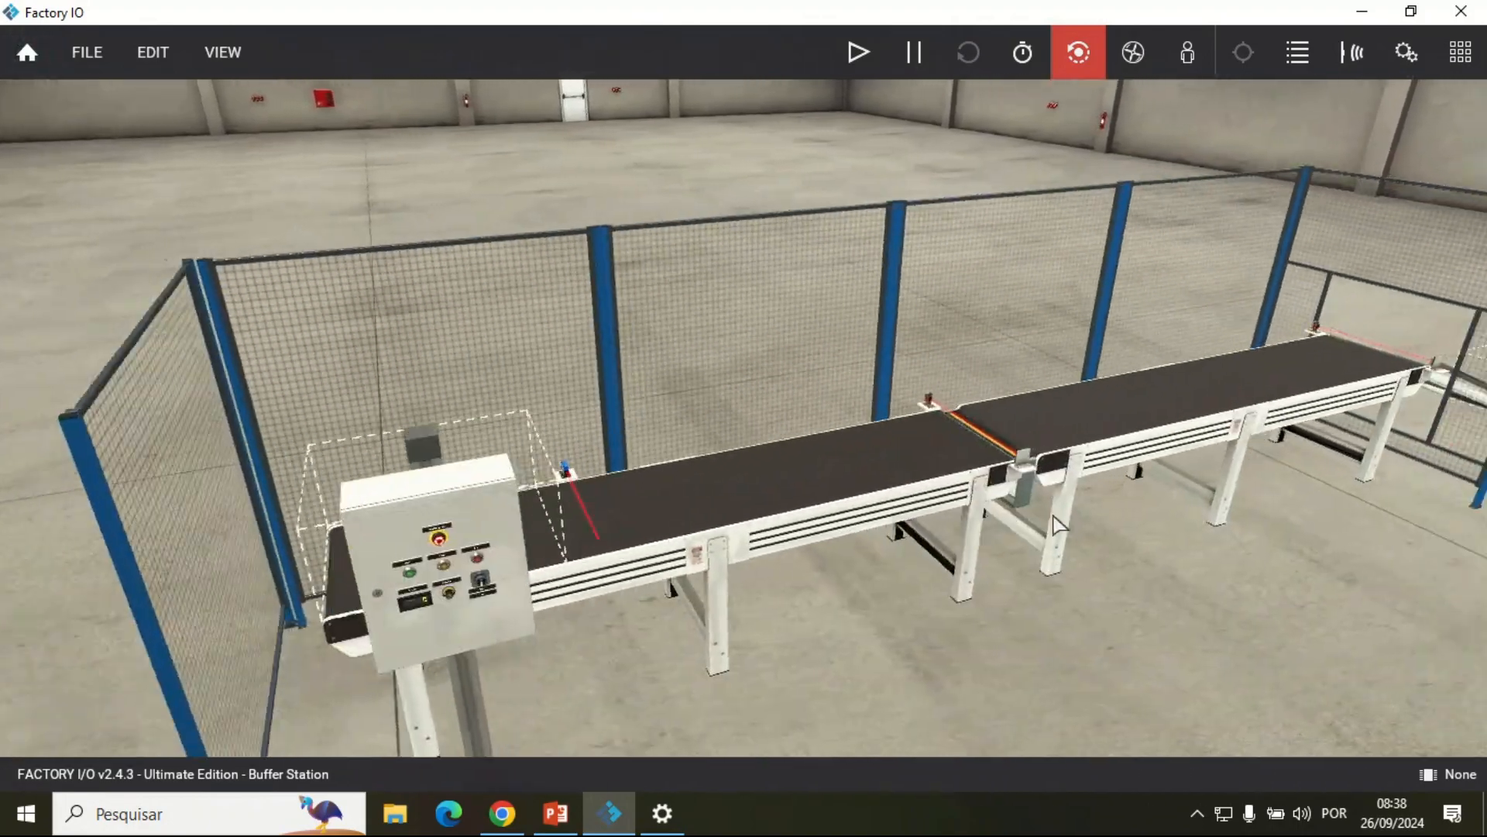
key(a)
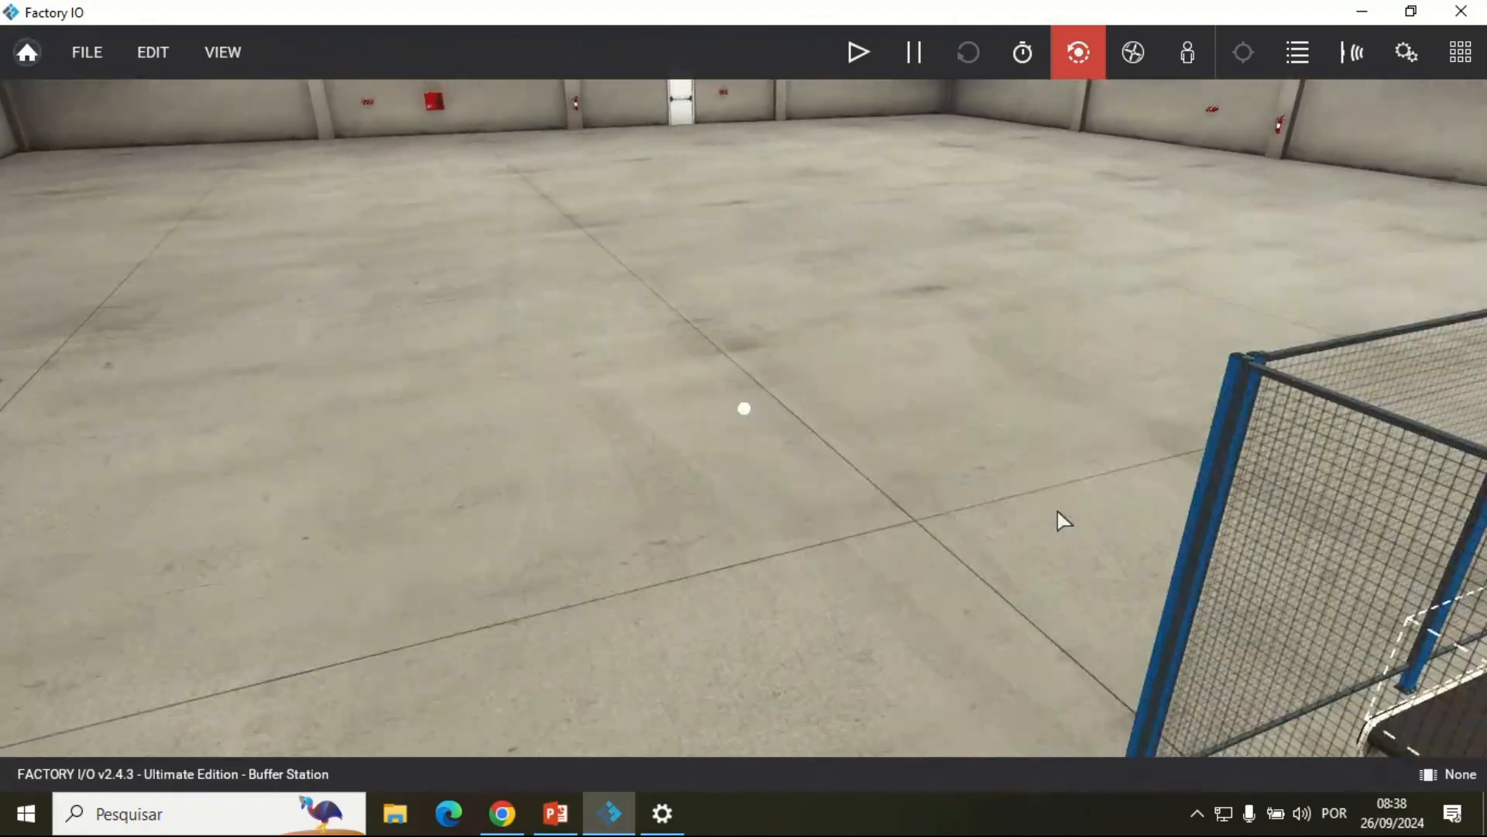
drag(1309, 556, 1447, 563)
key(w)
key(d)
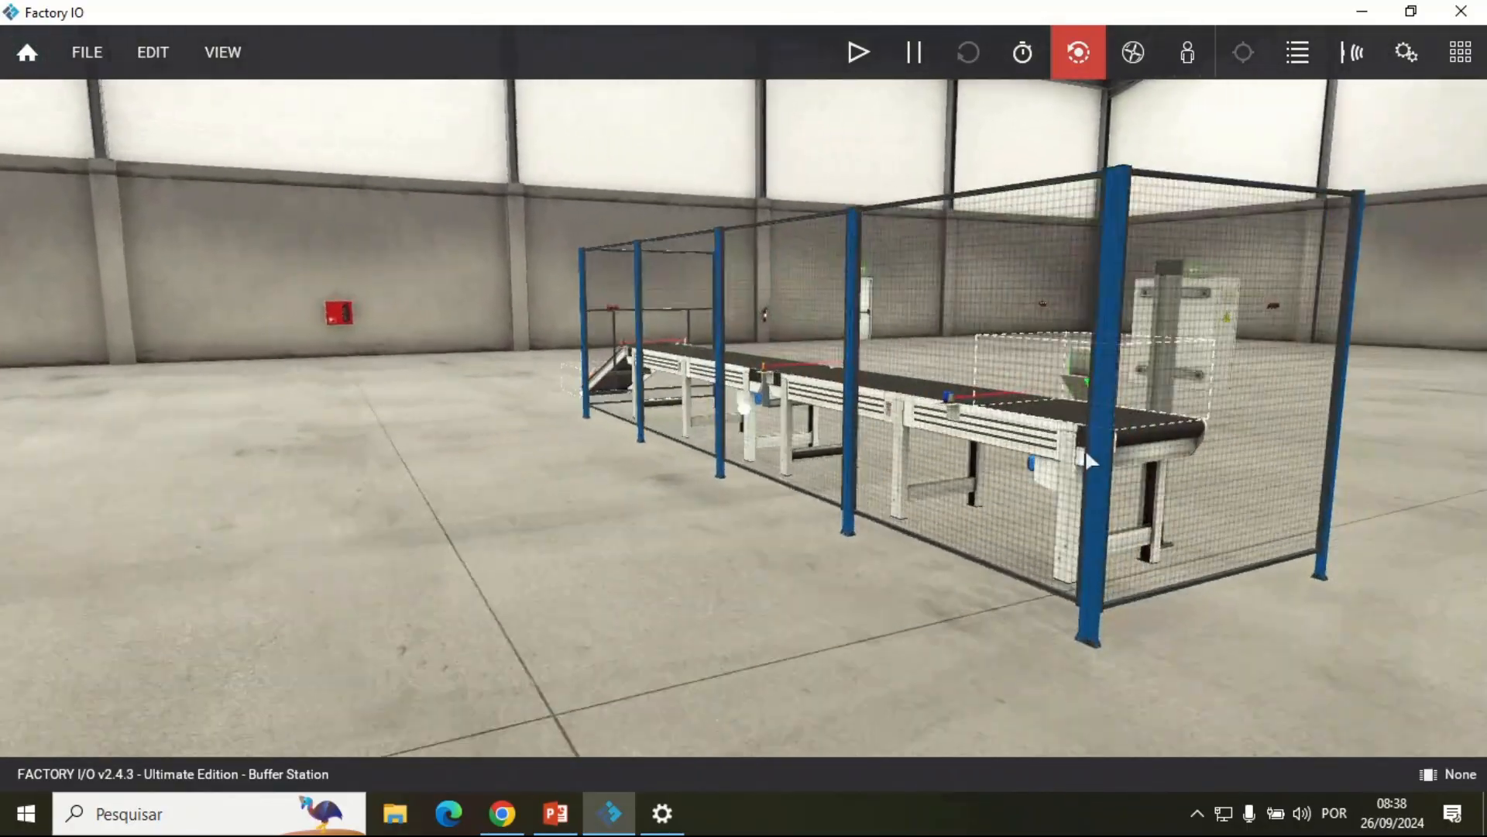
key(a)
key(w)
key(d)
drag(643, 399, 163, 496)
key(s)
key(a)
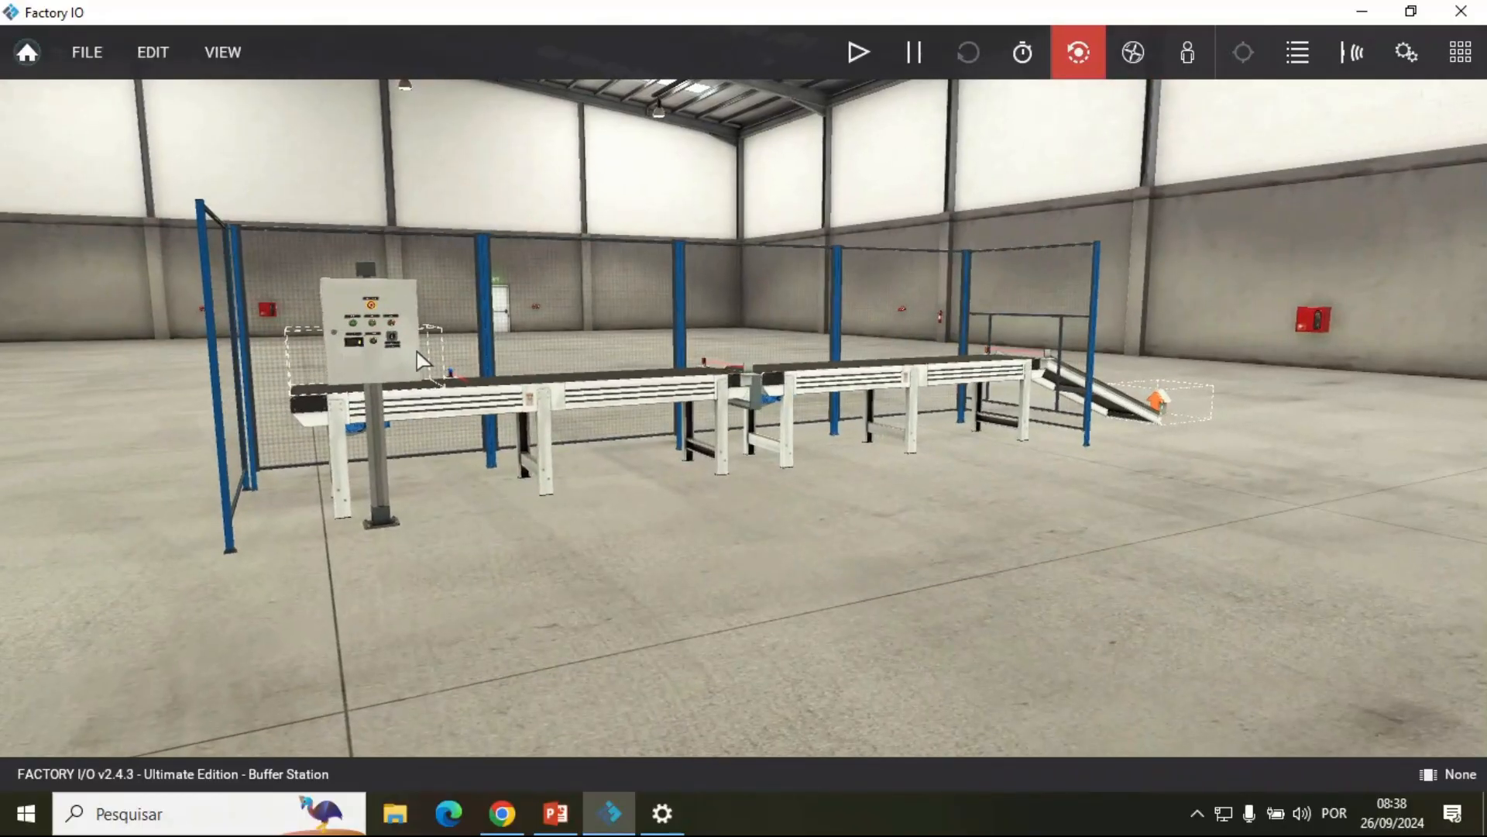
key(w)
key(a)
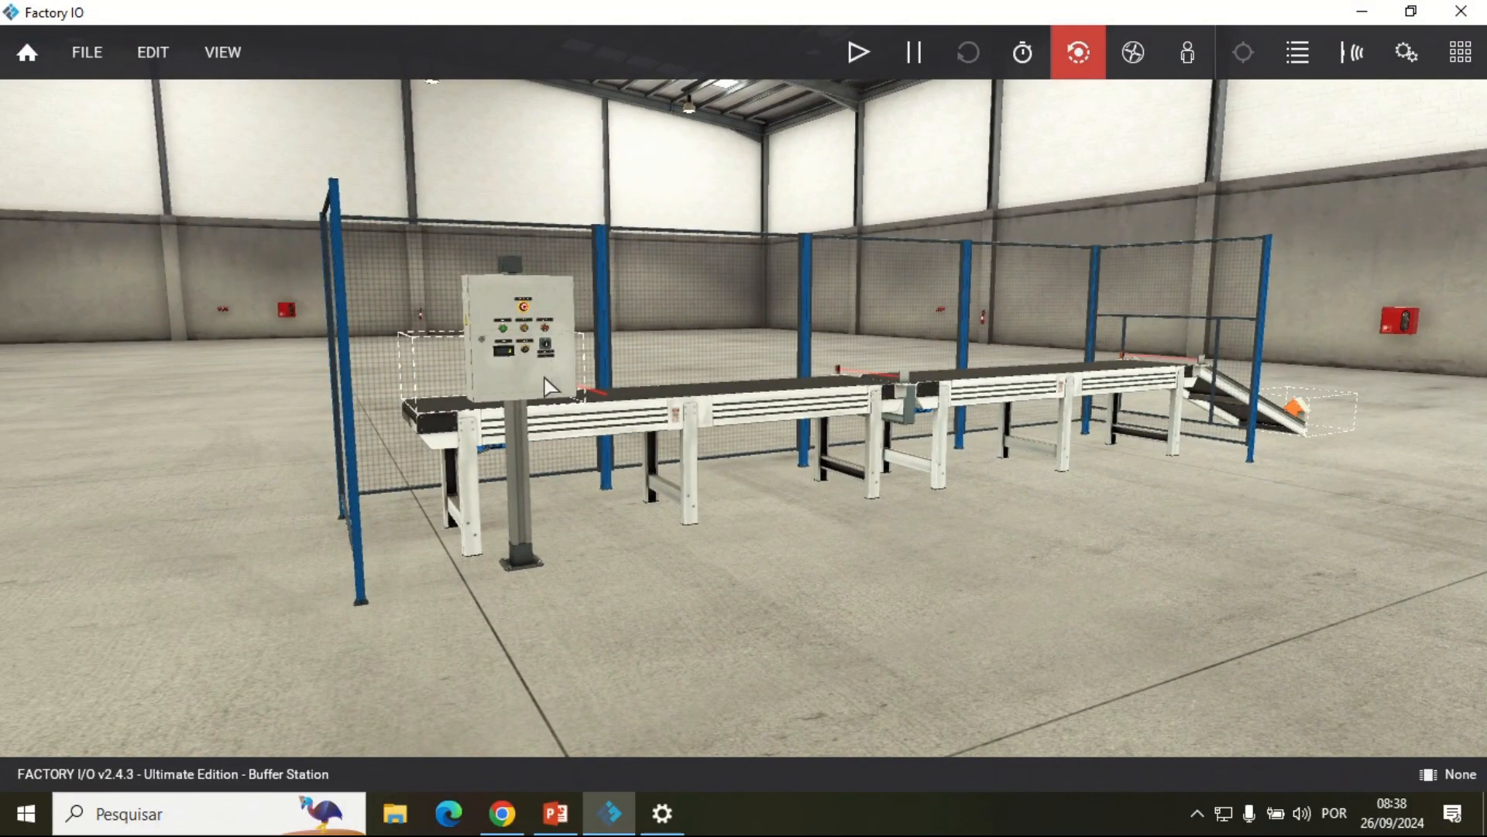
Step: Inspect the control box up close: emergency stop, Start, Reset and Stop buttons, Counter display, Buffer Vel. knob and Manual/Auto selector
double_click(552, 301)
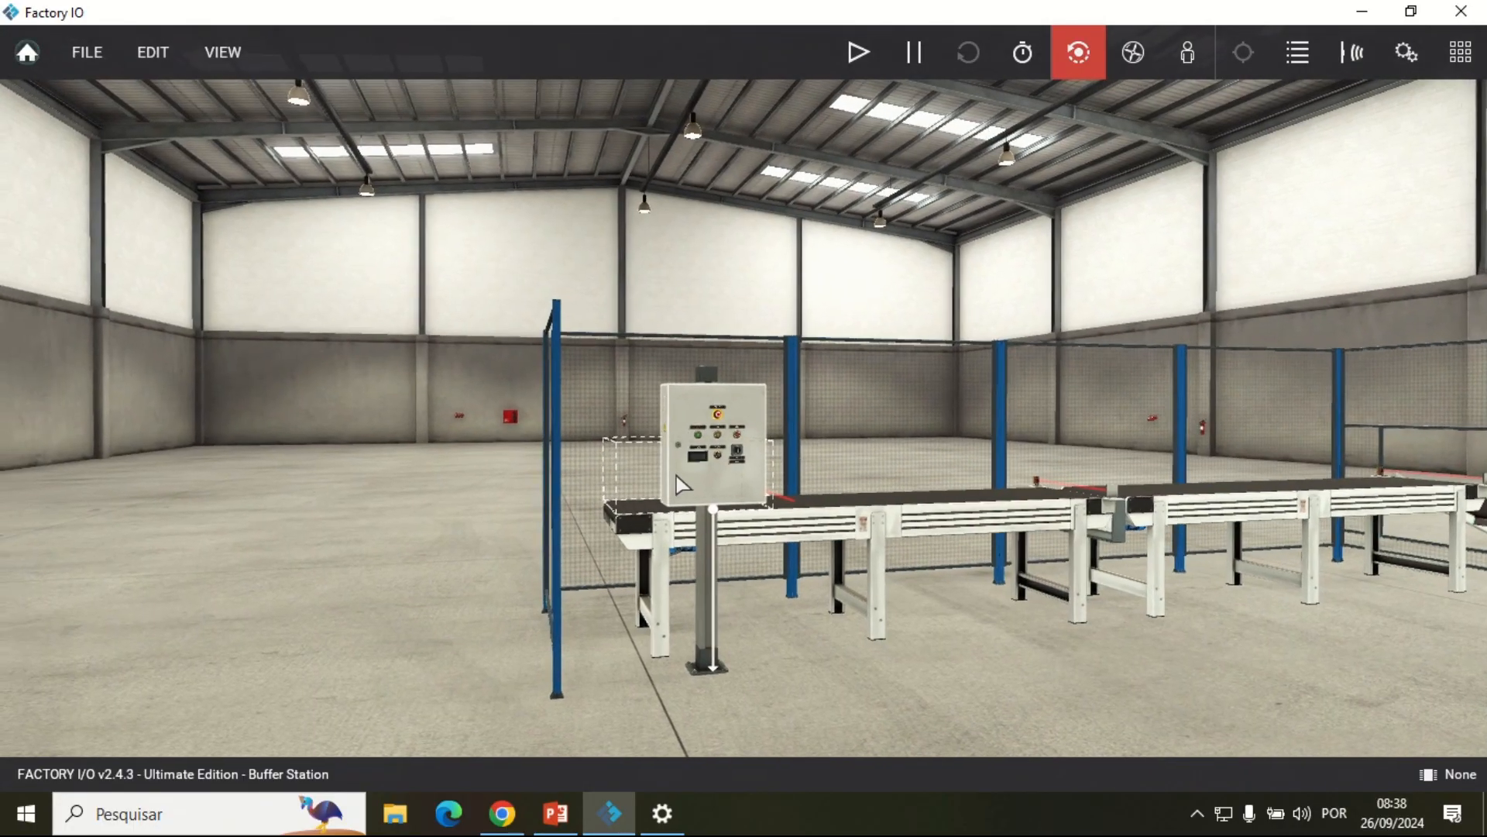
scroll(684, 476, up, 3)
scroll(687, 485, up, 5)
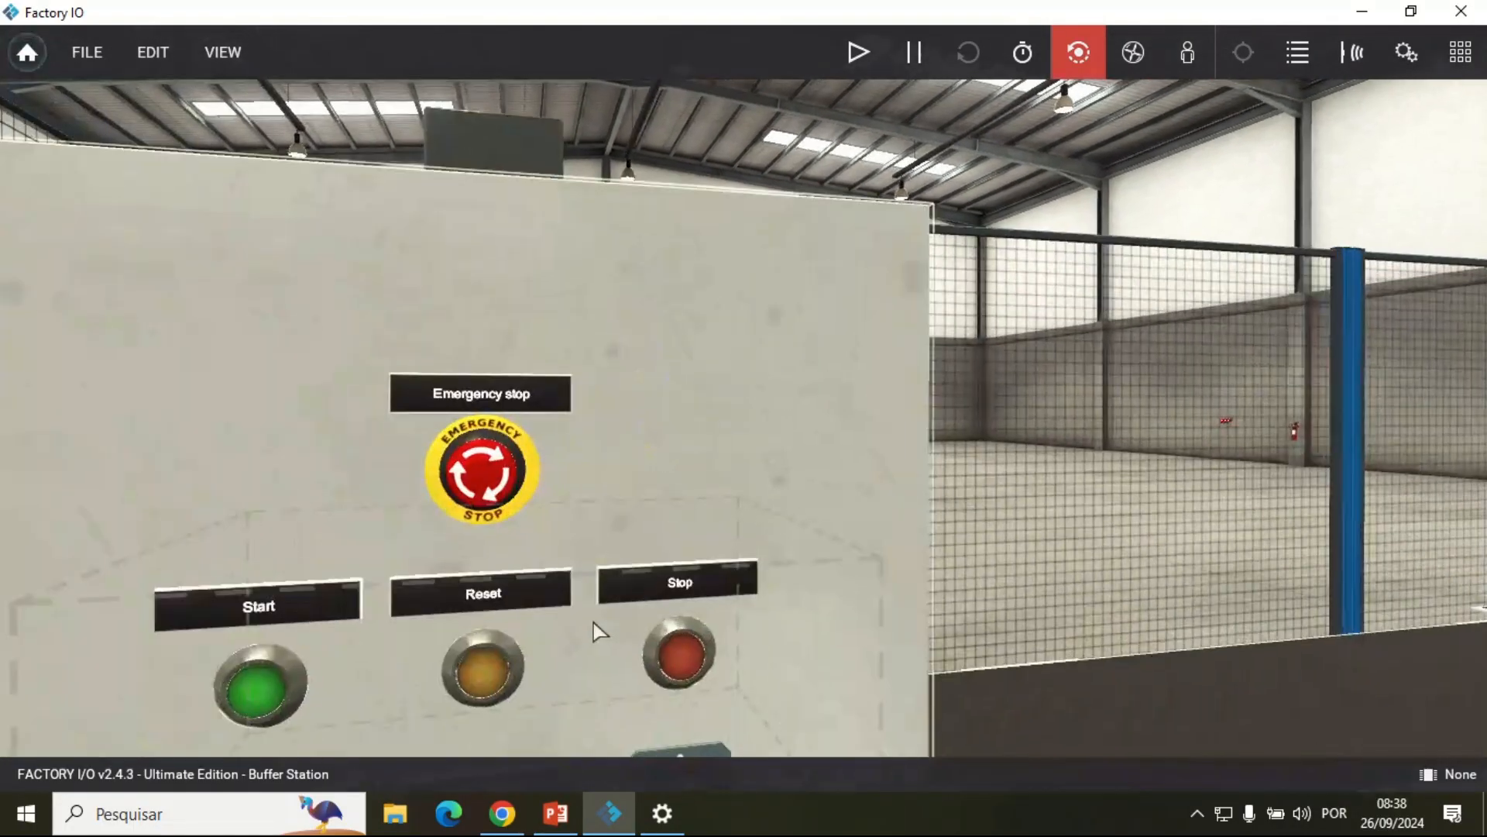
scroll(612, 530, down, 4)
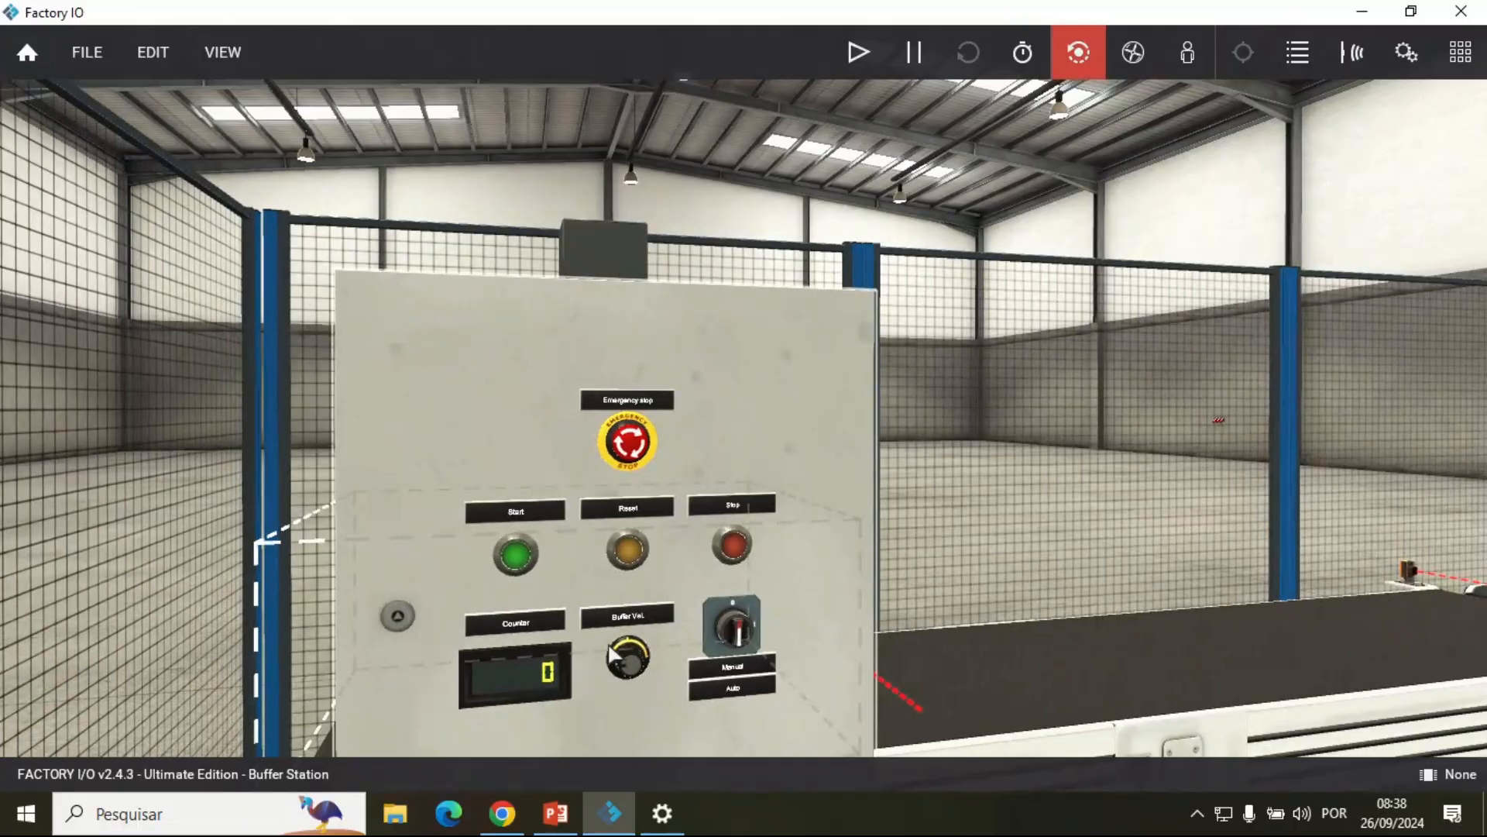
drag(578, 583, 572, 614)
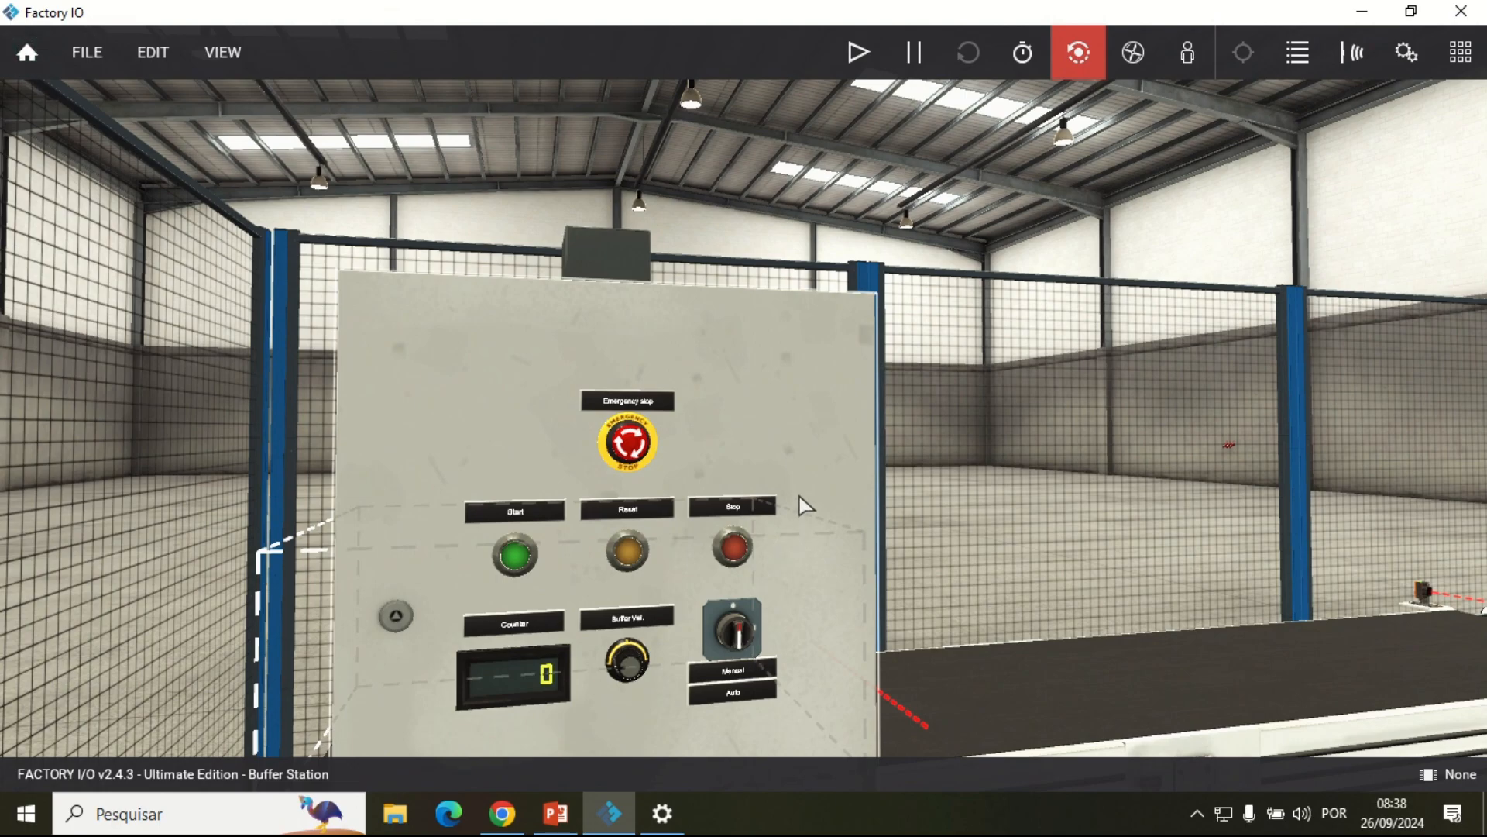
drag(714, 539, 764, 527)
drag(531, 537, 756, 577)
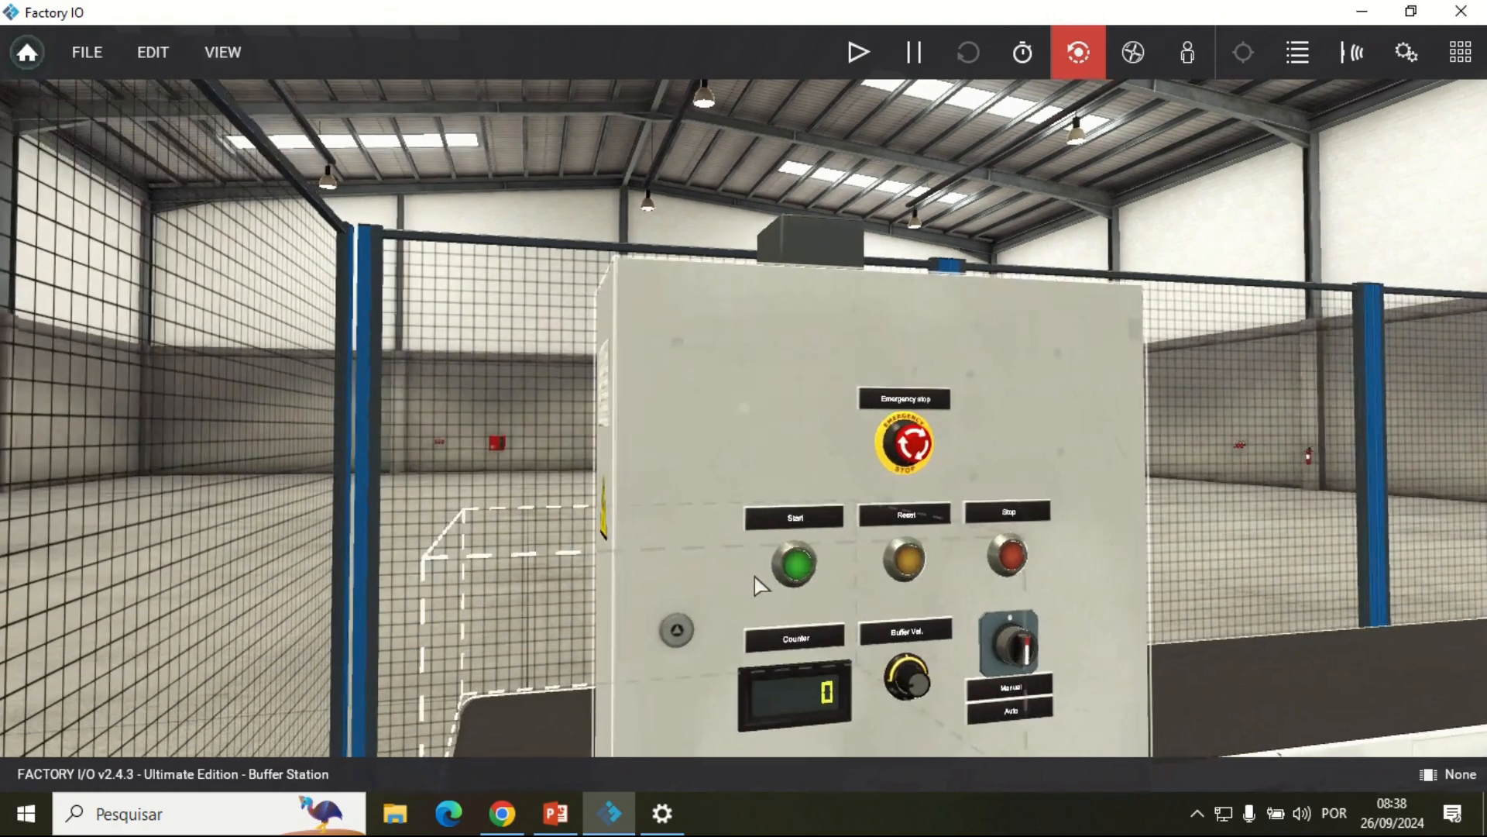
scroll(755, 577, up, 4)
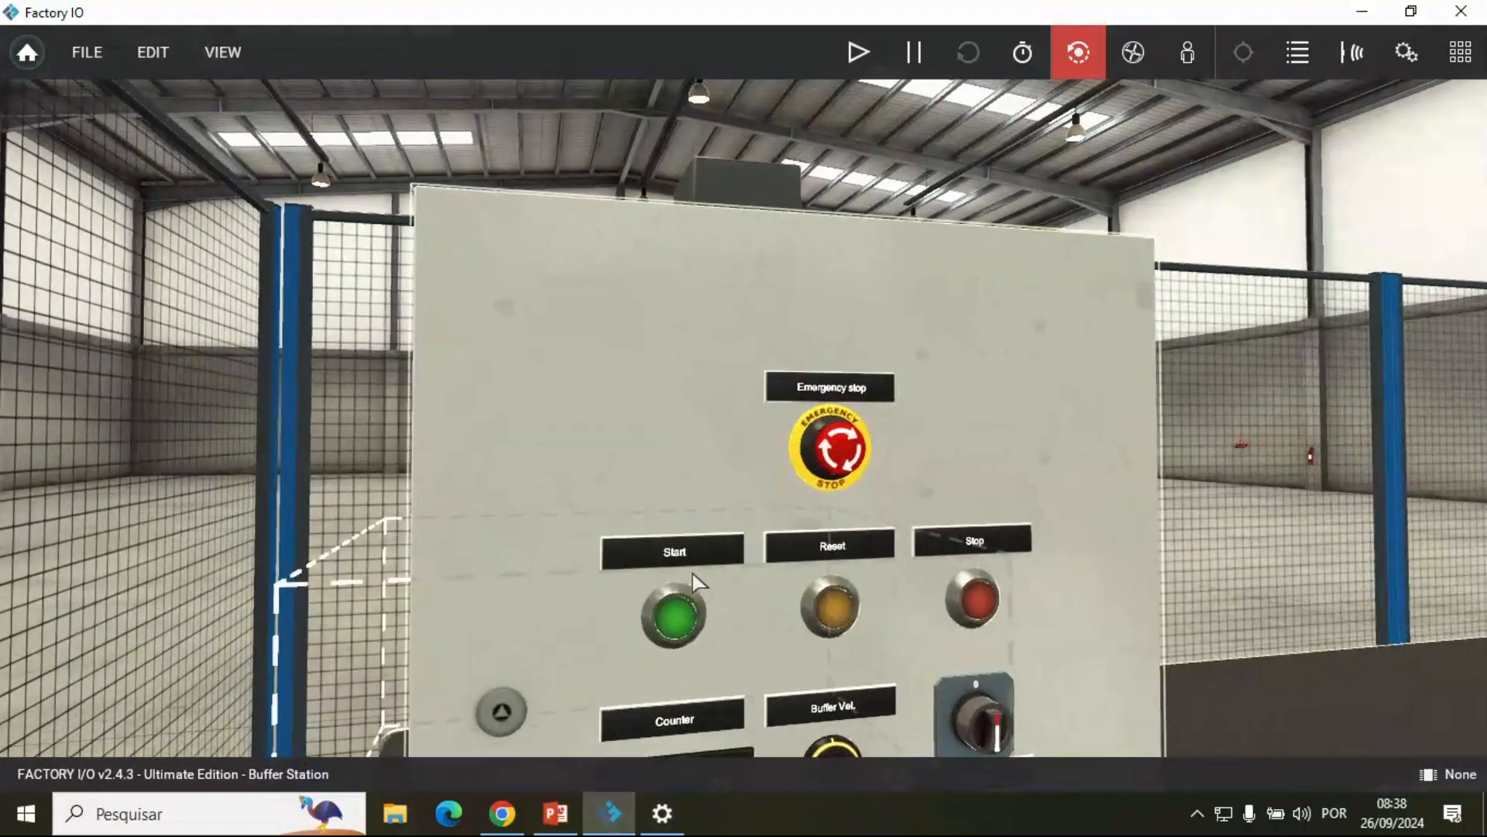
scroll(746, 591, down, 3)
drag(749, 599, 682, 527)
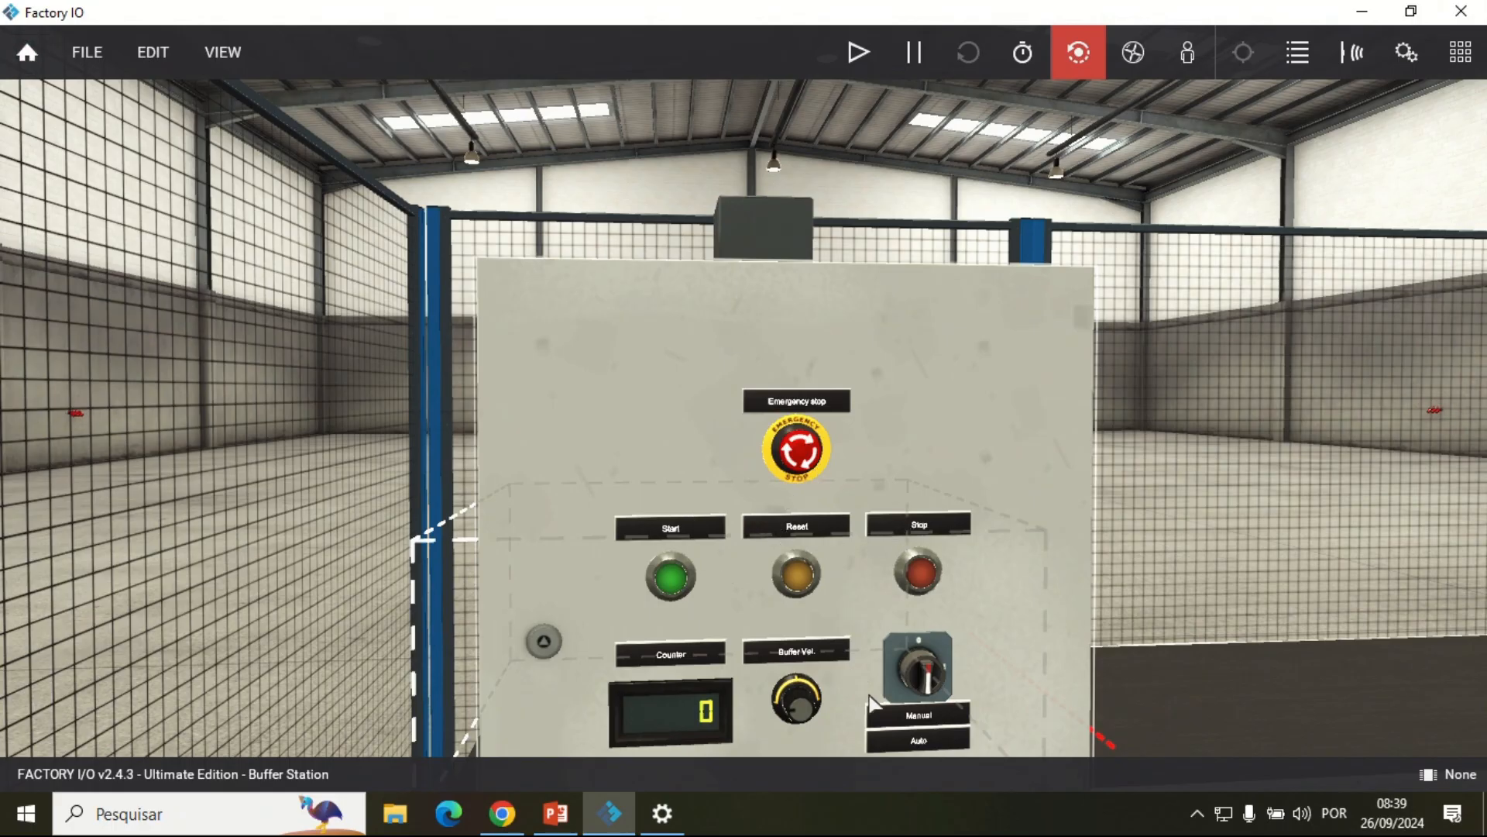
scroll(869, 702, down, 3)
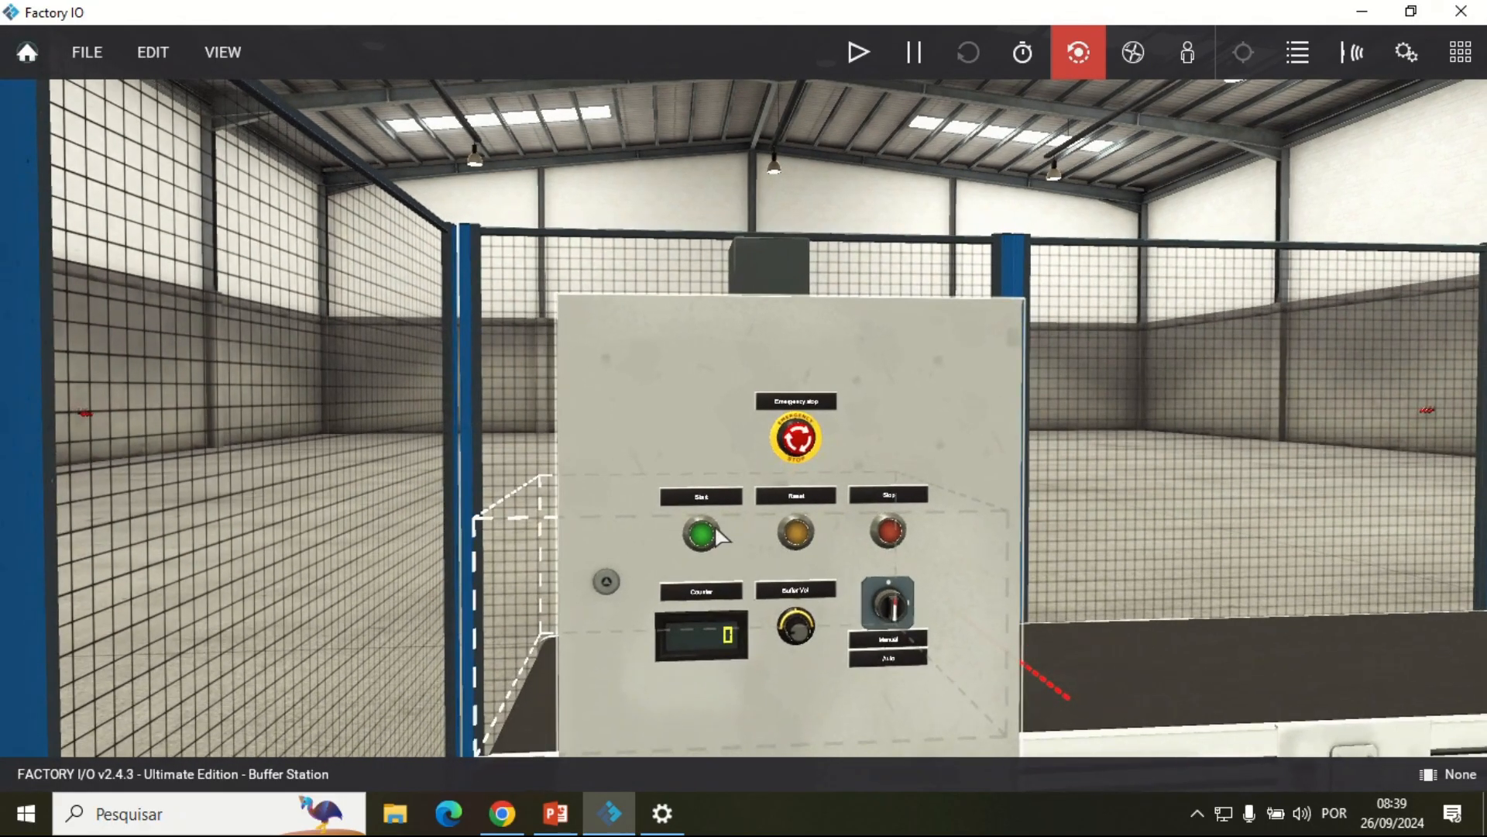
scroll(742, 574, up, 5)
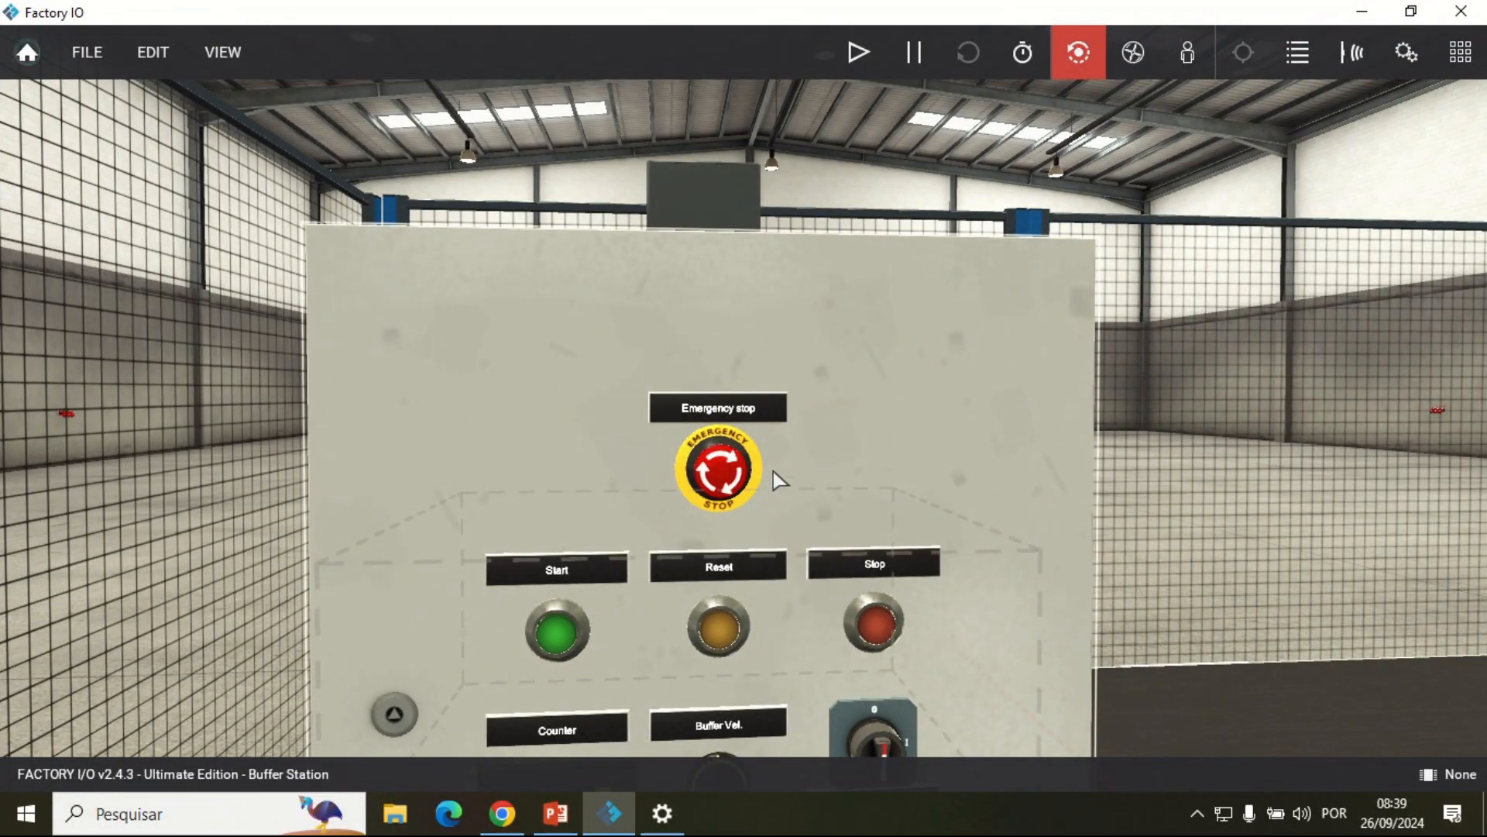
scroll(788, 473, down, 3)
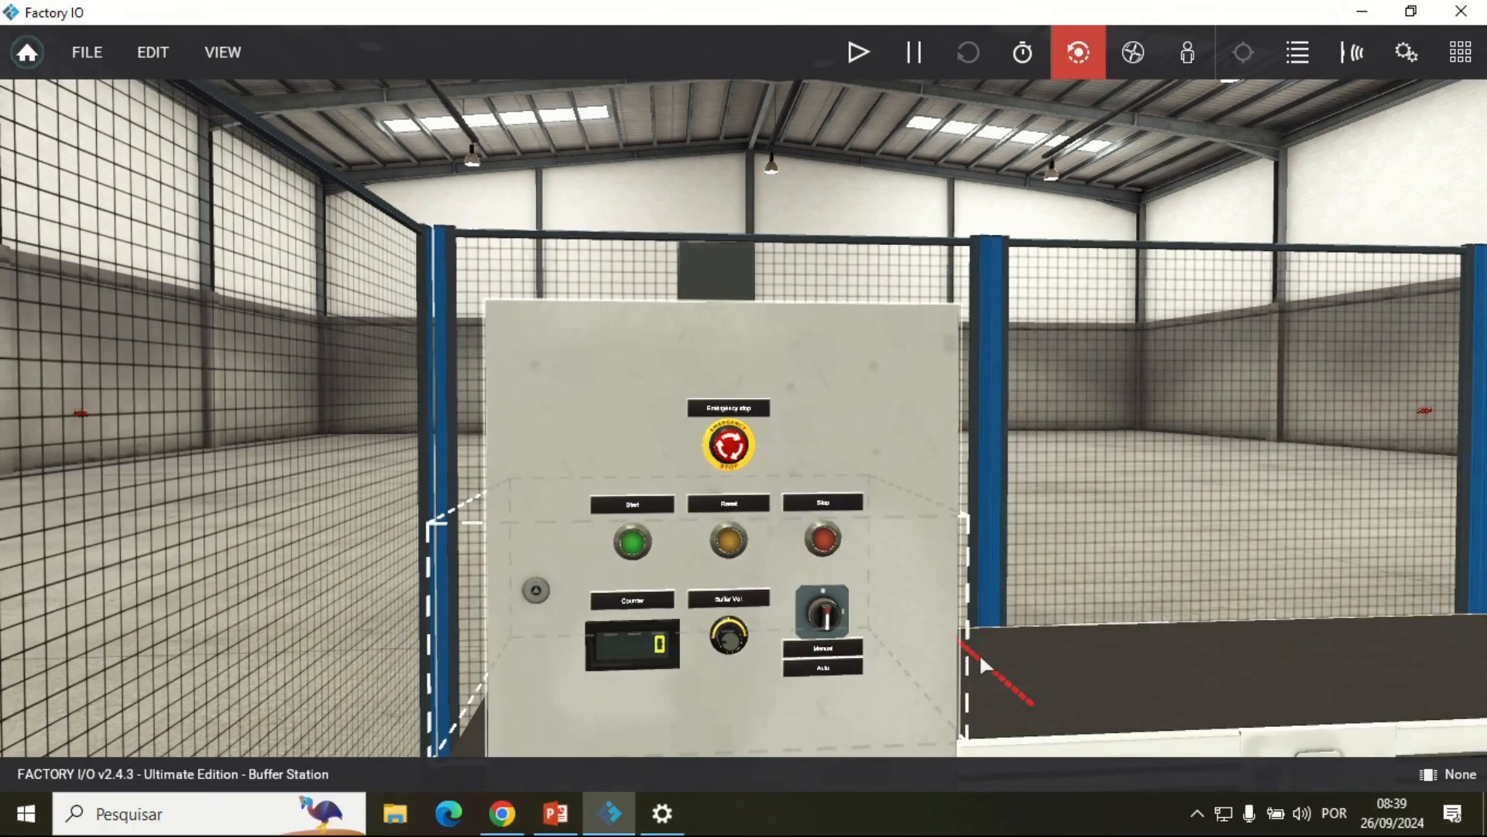
Step: Examine the entry conveyor beside the control box, with its sensor and the transition to the second conveyor
scroll(979, 652, down, 6)
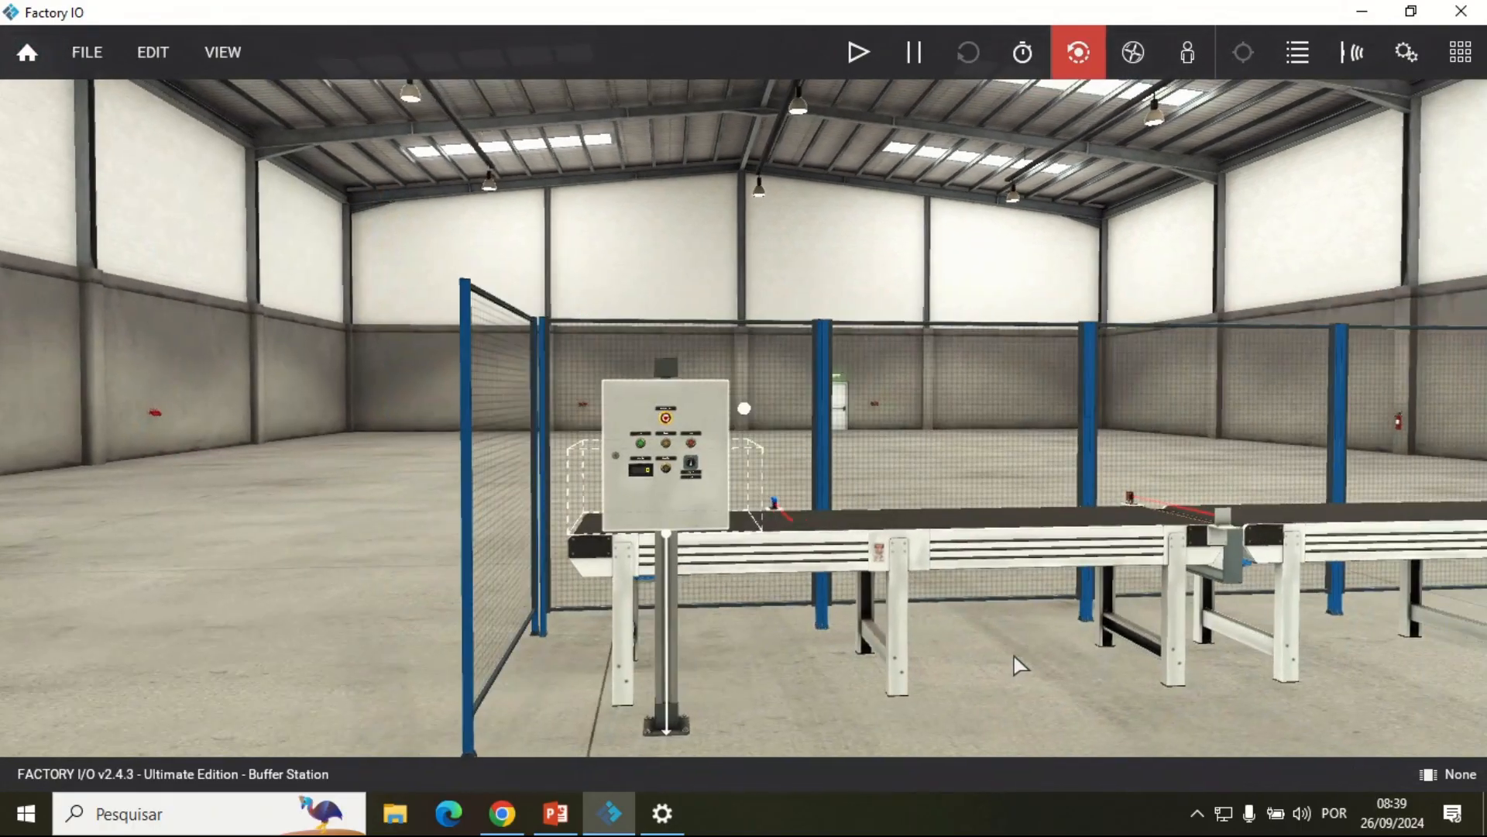
drag(1014, 657, 849, 613)
drag(636, 559, 620, 431)
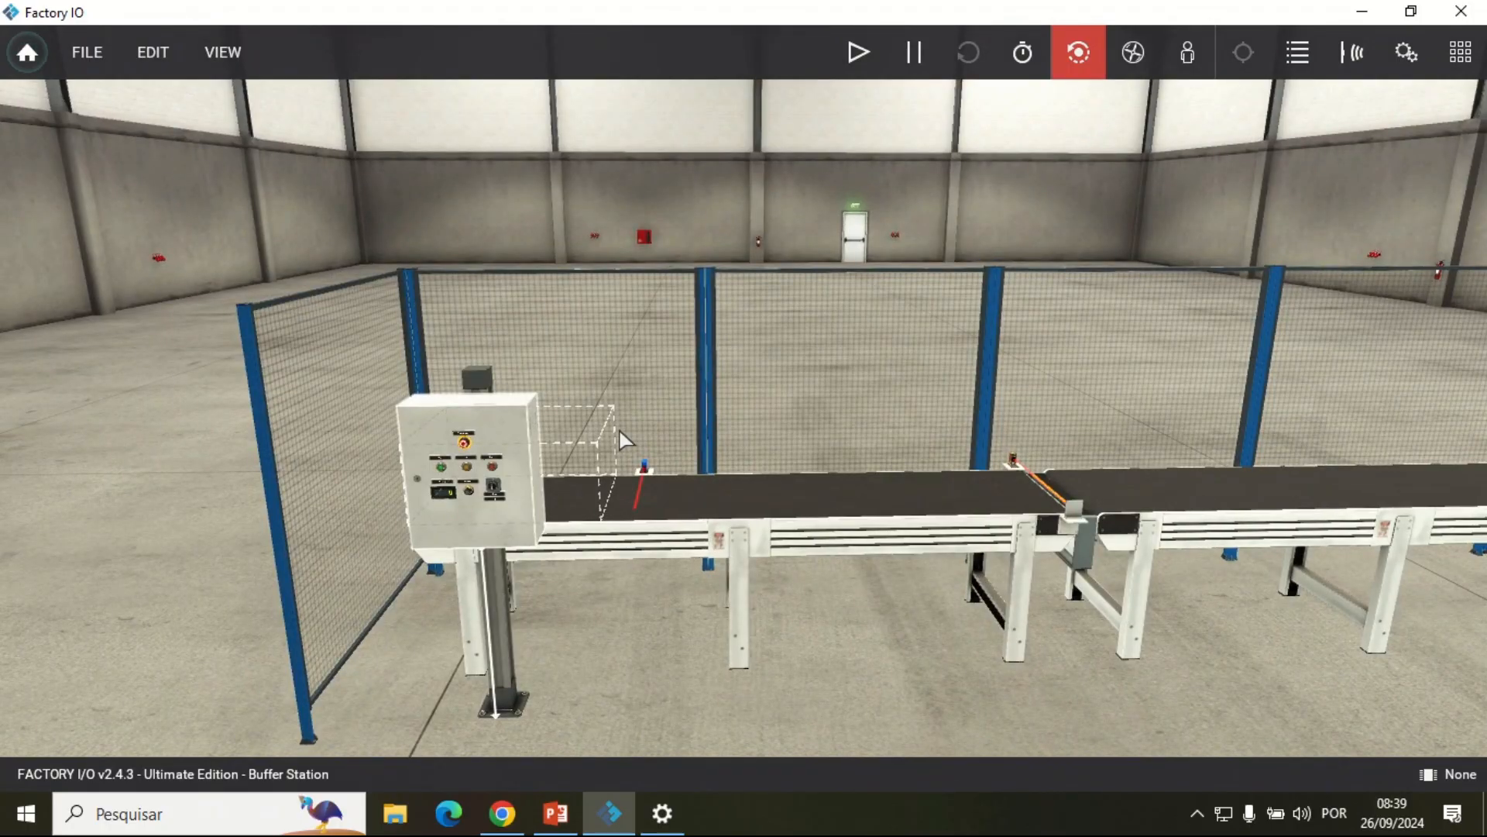
drag(961, 573, 740, 492)
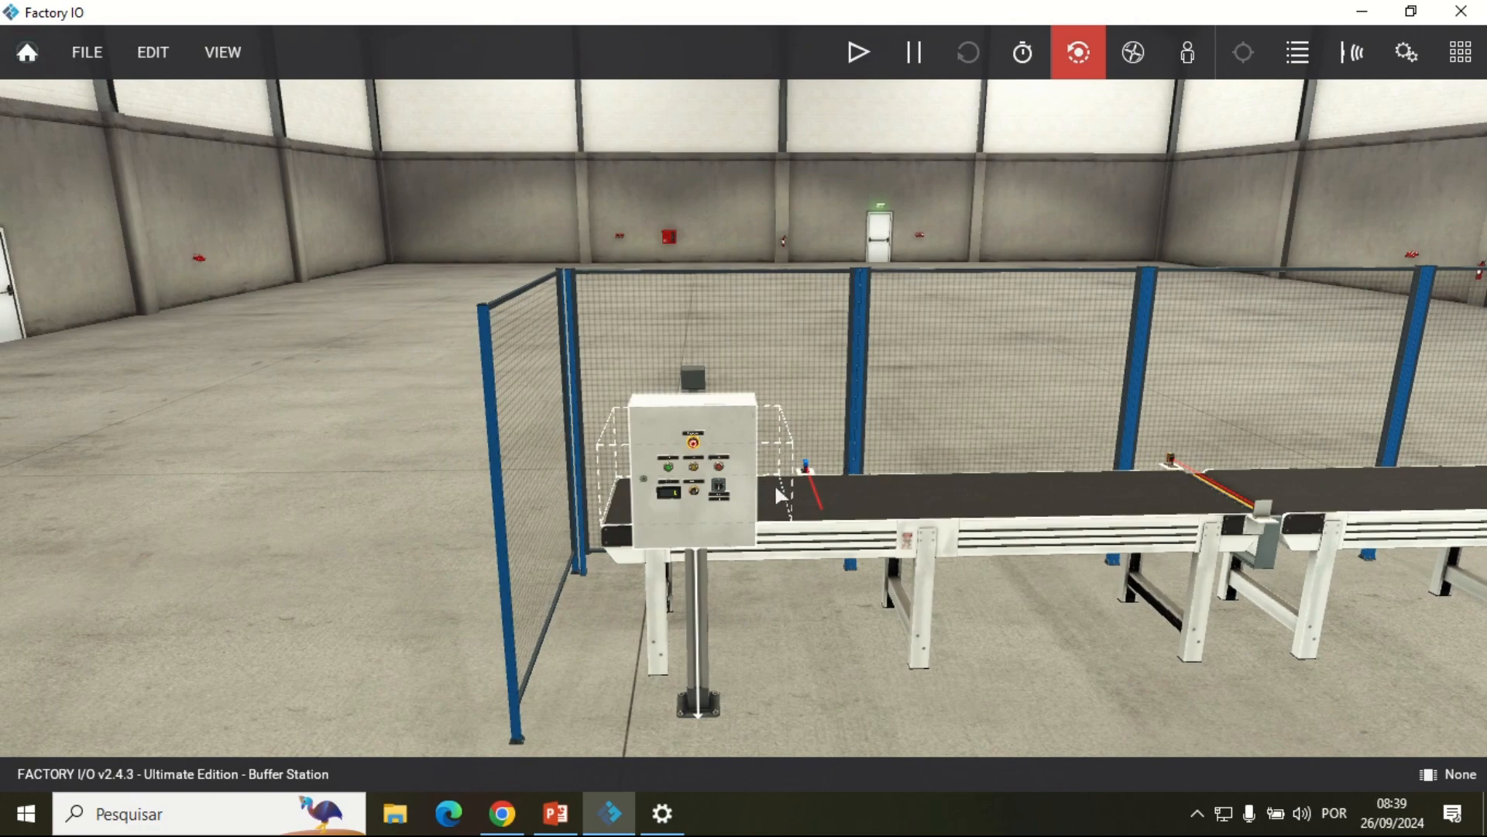
key(d)
key(a)
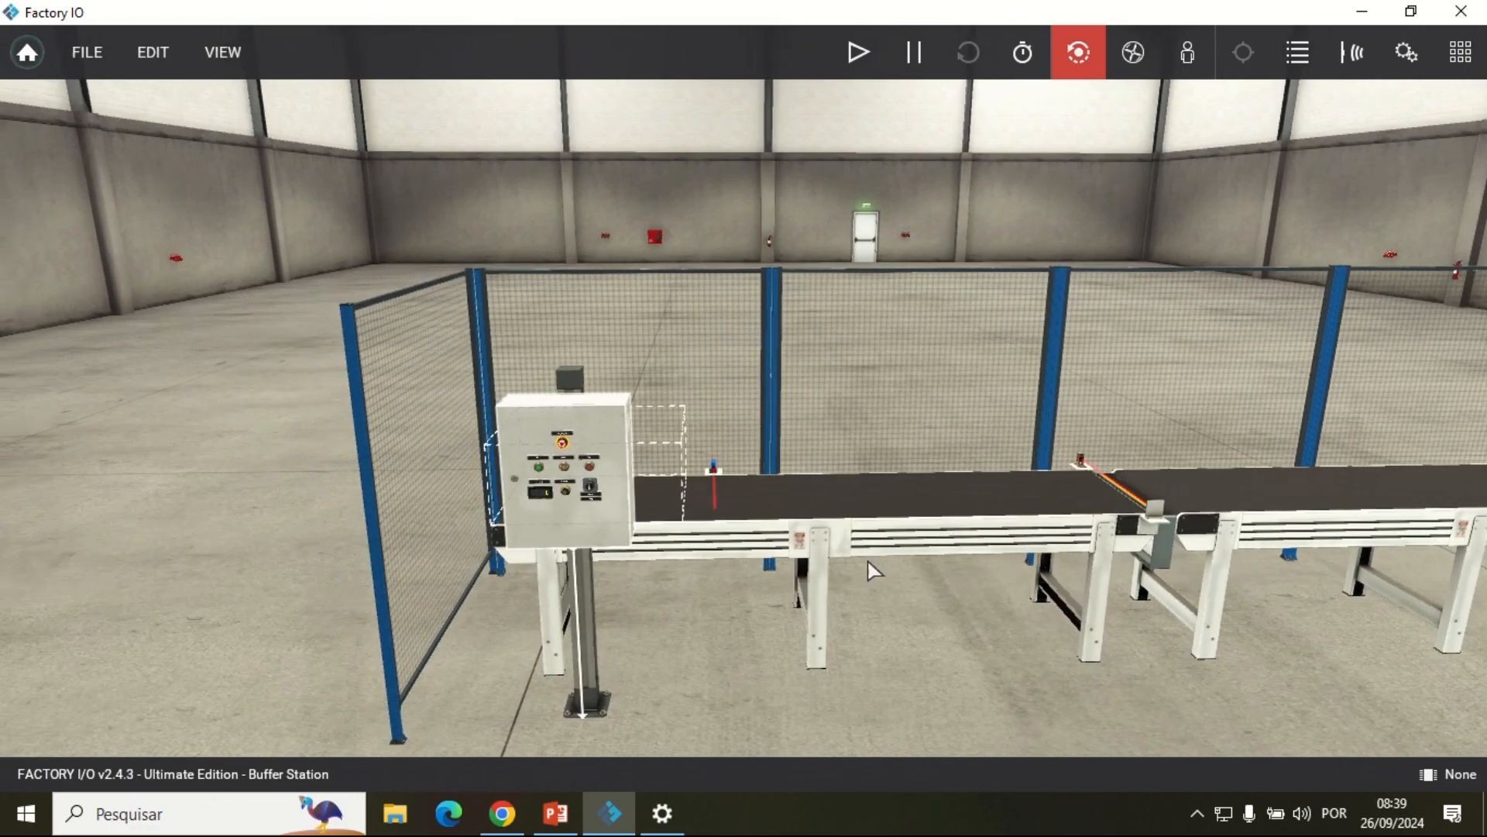
Step: Examine the control box up close, including its emergency stop, push buttons, Counter display, Buffer Vel. knob and selector
key(a)
scroll(662, 532, up, 4)
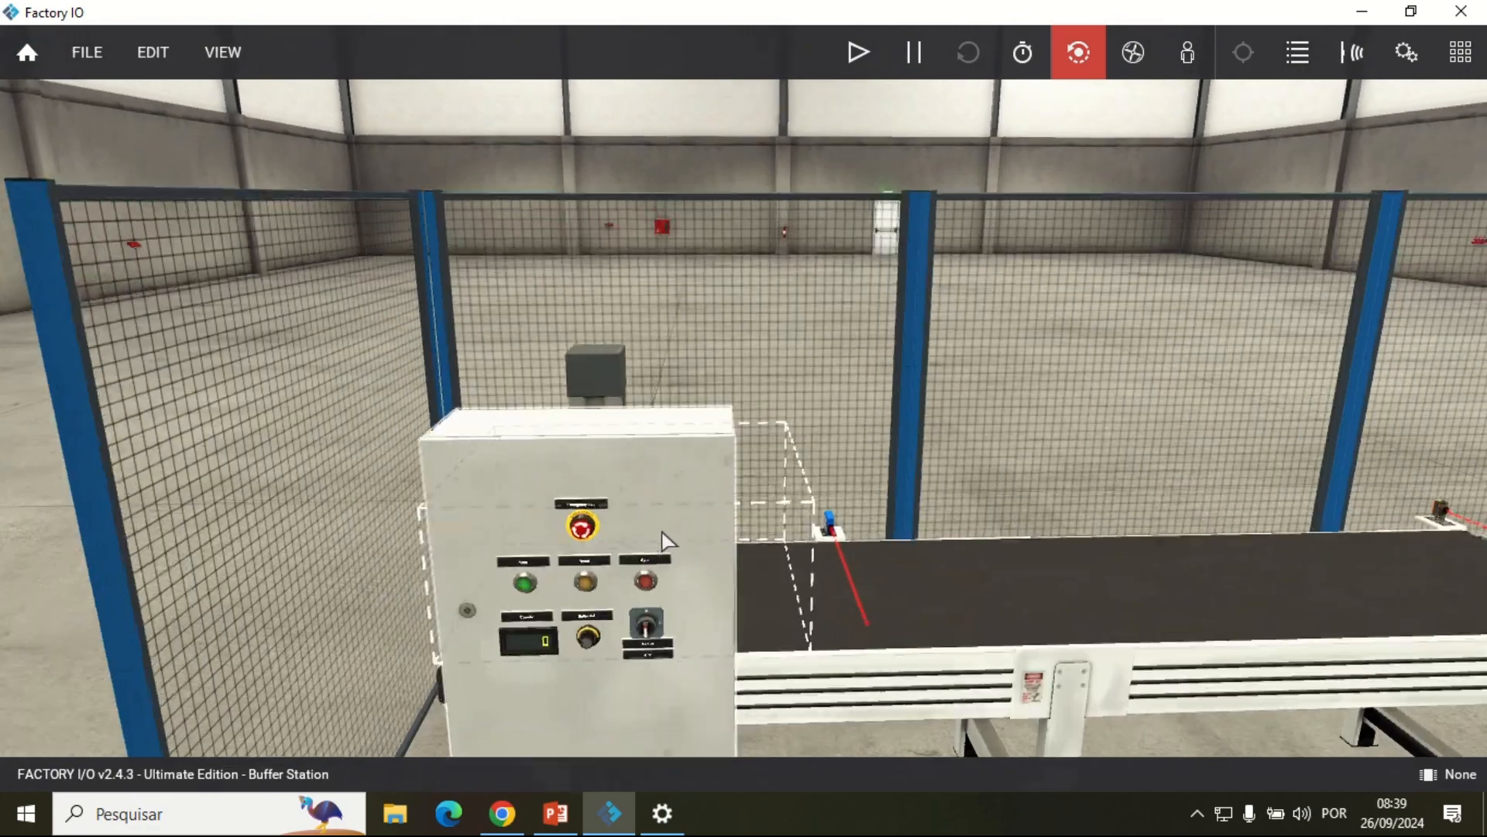
scroll(689, 488, down, 5)
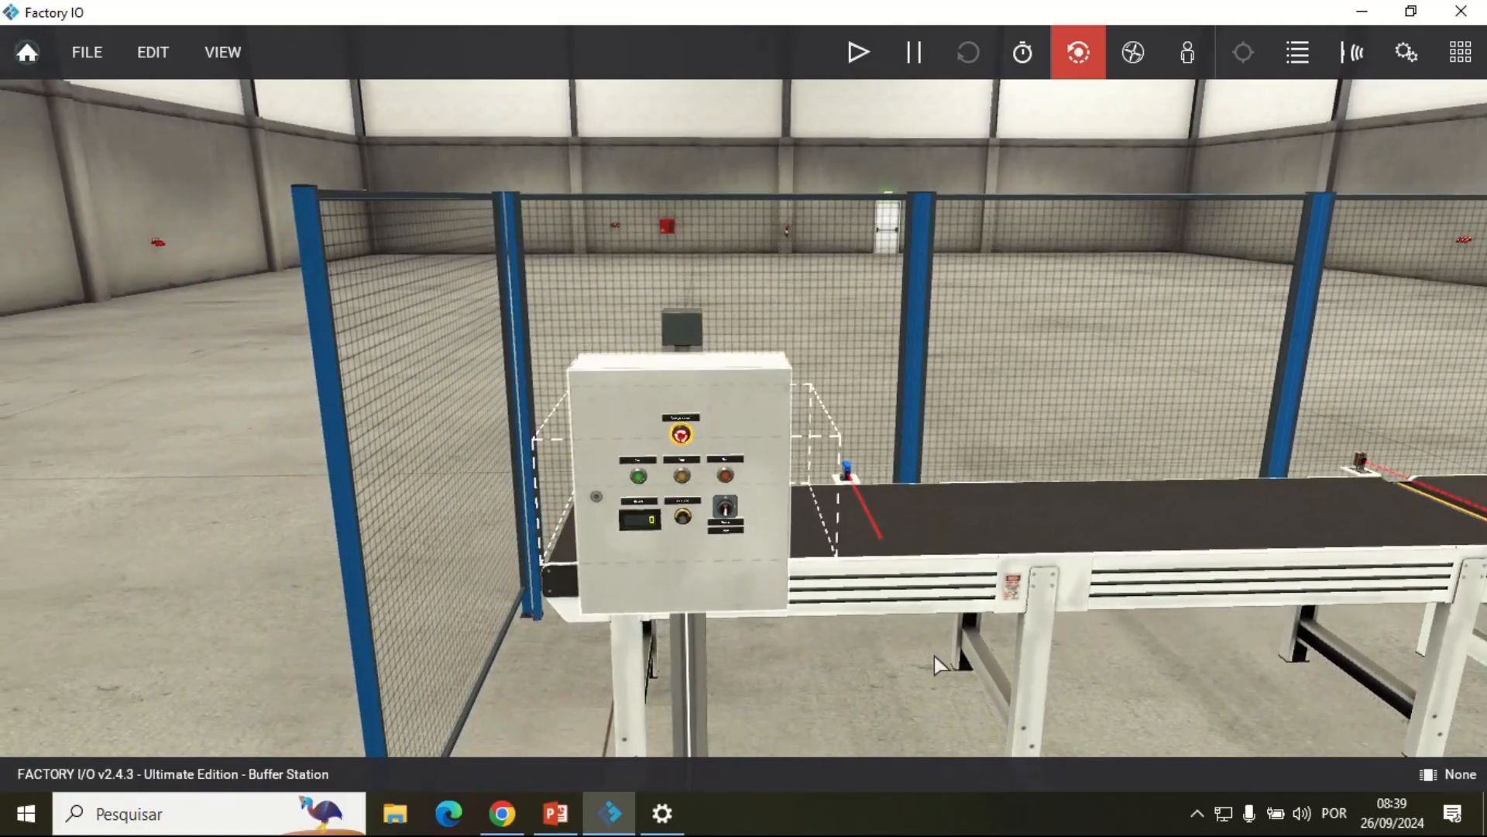
drag(934, 657, 891, 645)
scroll(680, 532, up, 6)
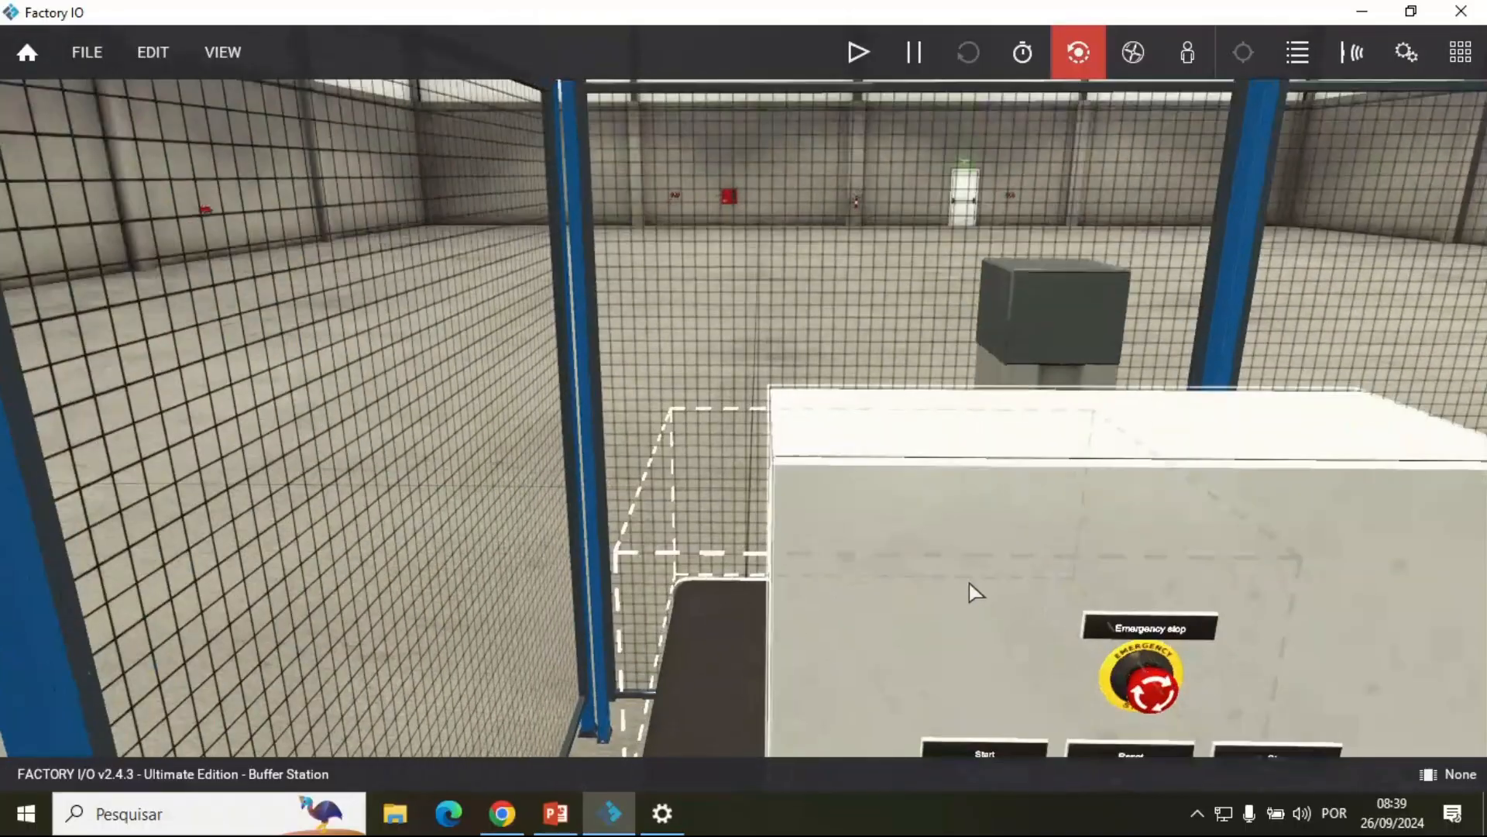
drag(970, 583, 818, 294)
drag(914, 643, 868, 599)
scroll(721, 655, up, 3)
scroll(718, 484, down, 2)
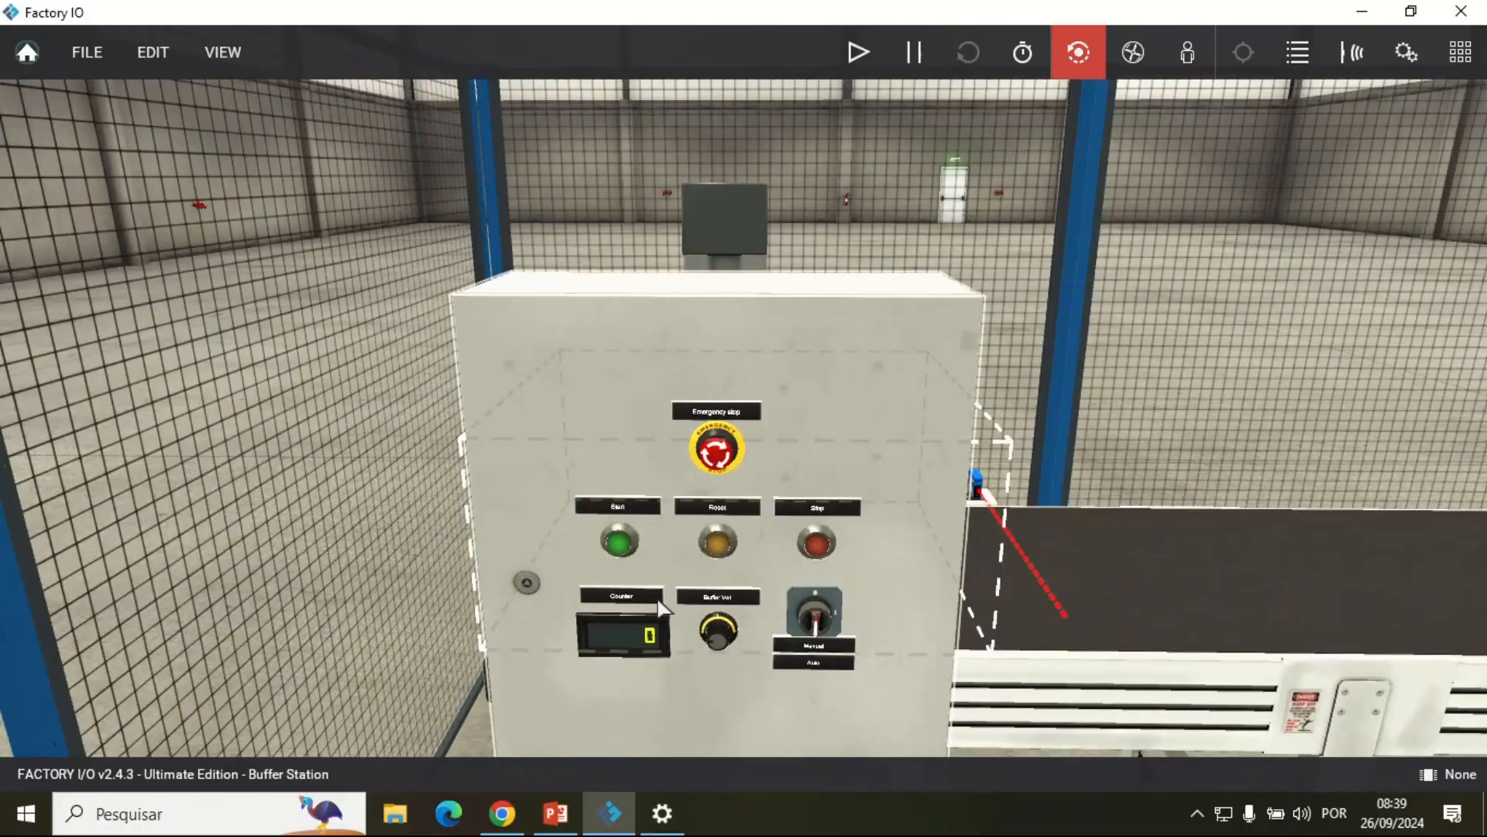
scroll(659, 601, up, 3)
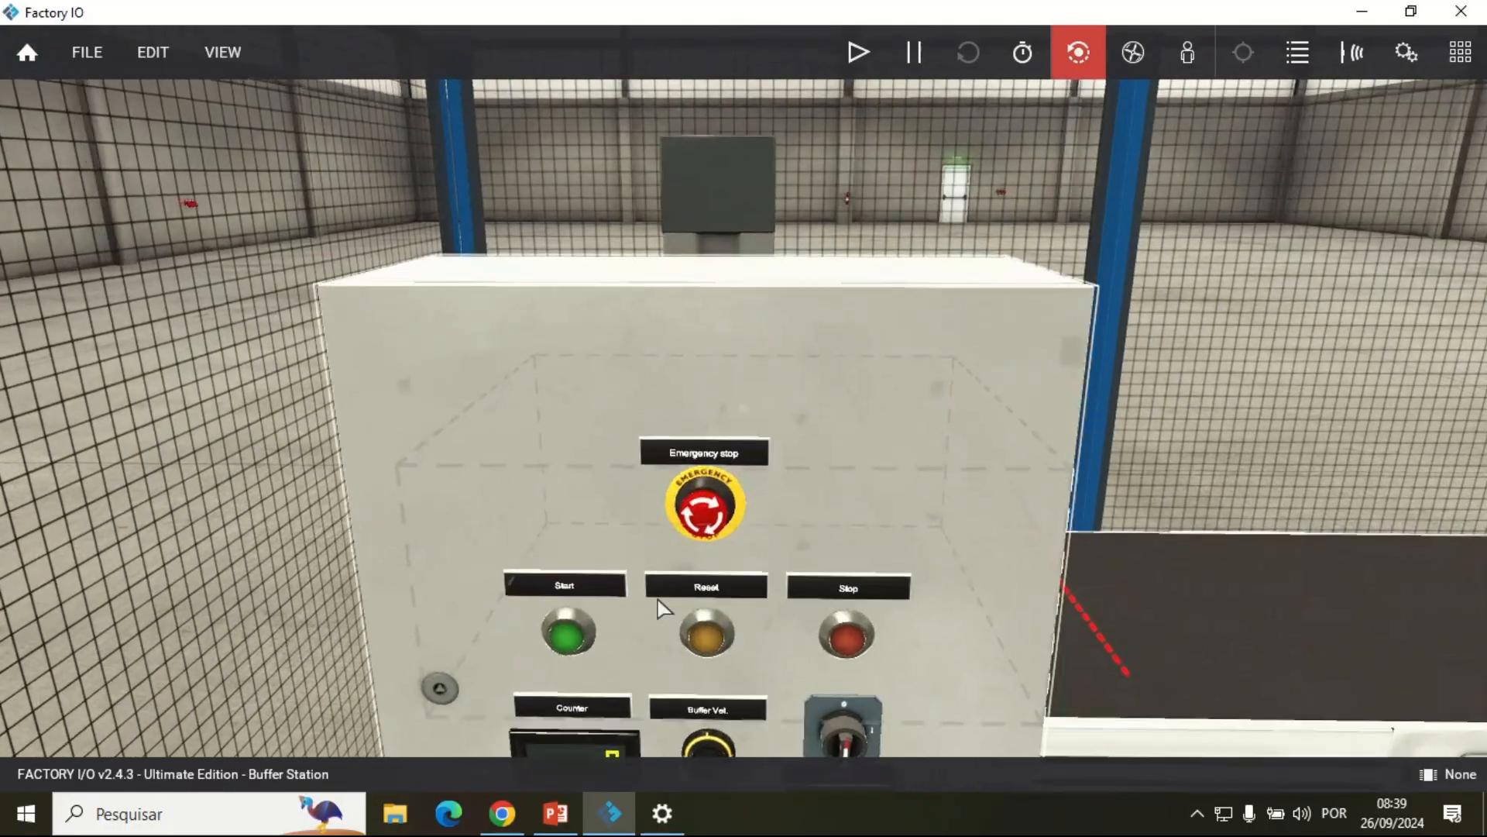
scroll(655, 611, down, 1)
drag(650, 617, 584, 678)
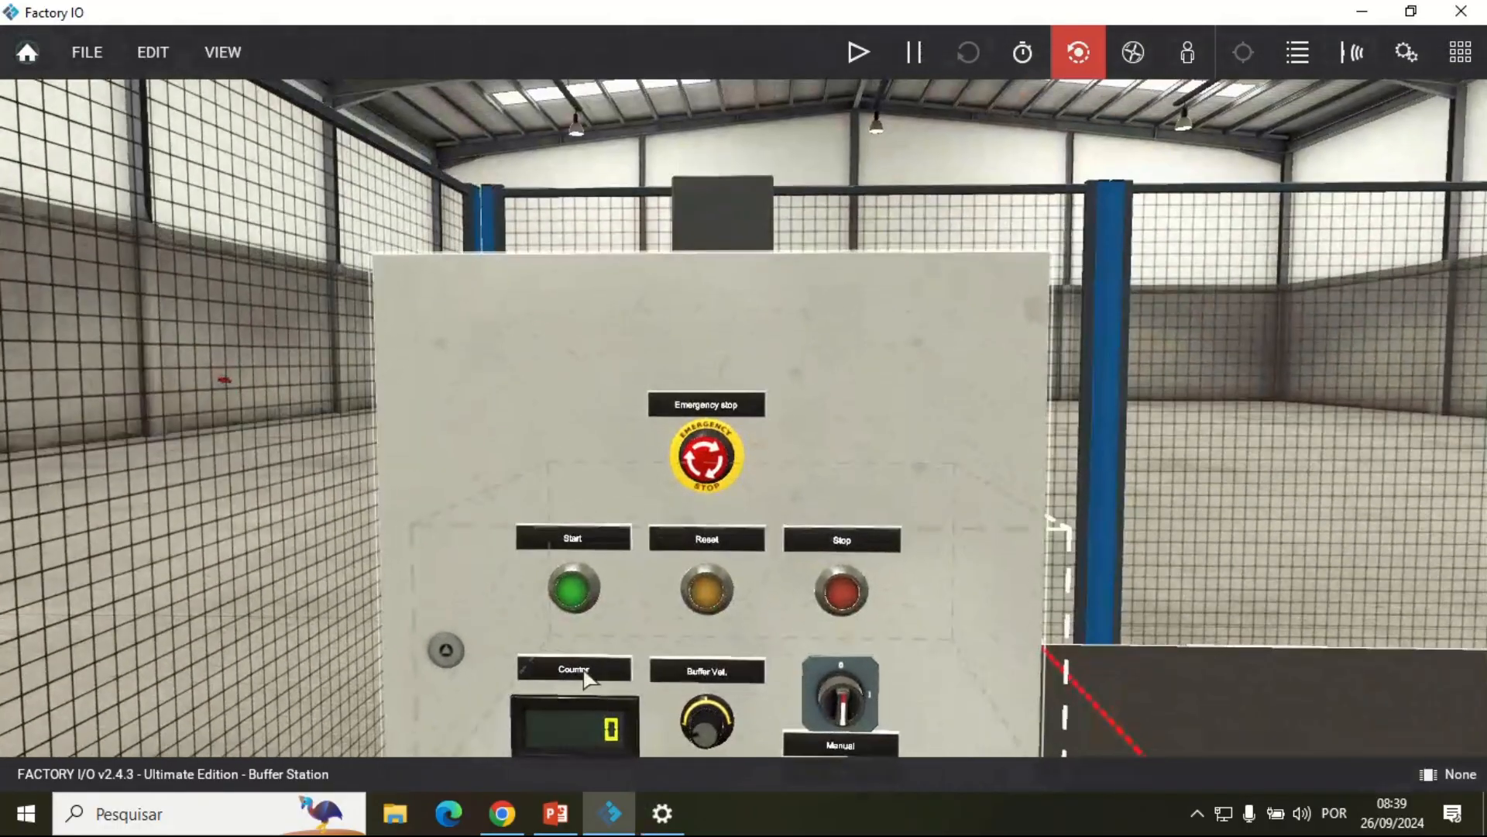
scroll(571, 589, up, 3)
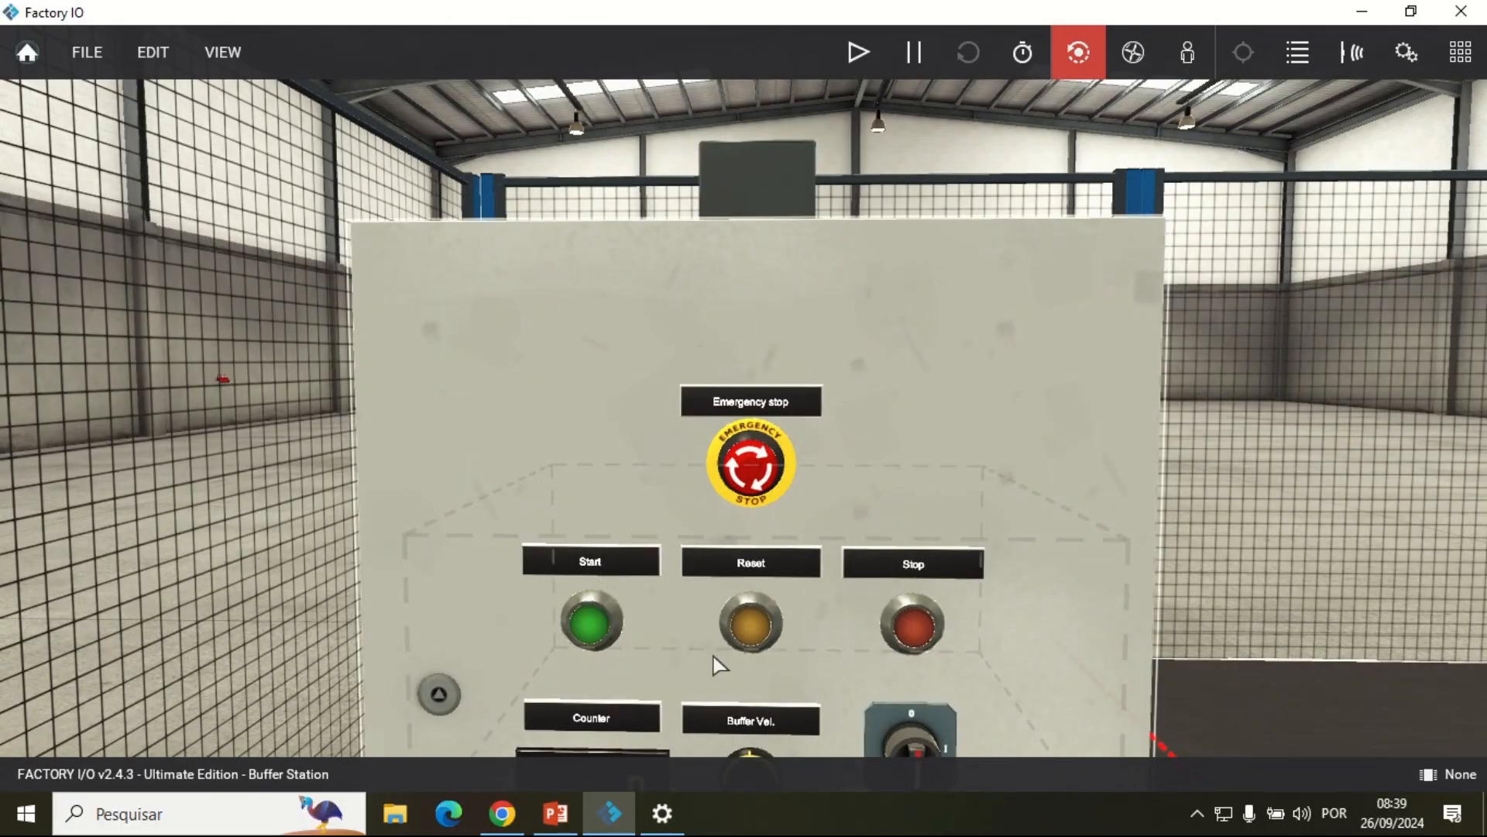
scroll(833, 635, down, 2)
scroll(743, 641, up, 3)
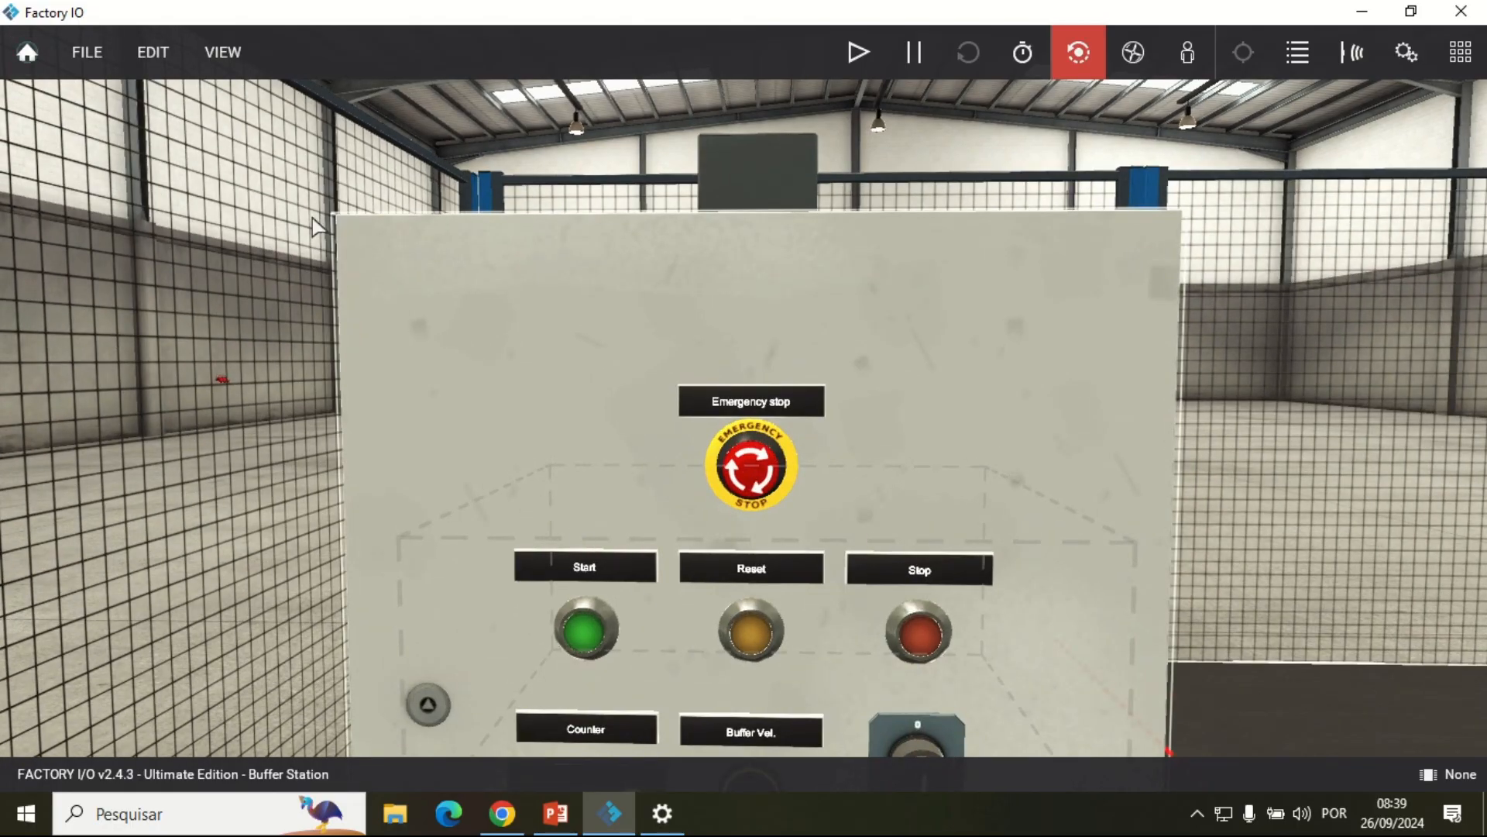
scroll(666, 589, down, 2)
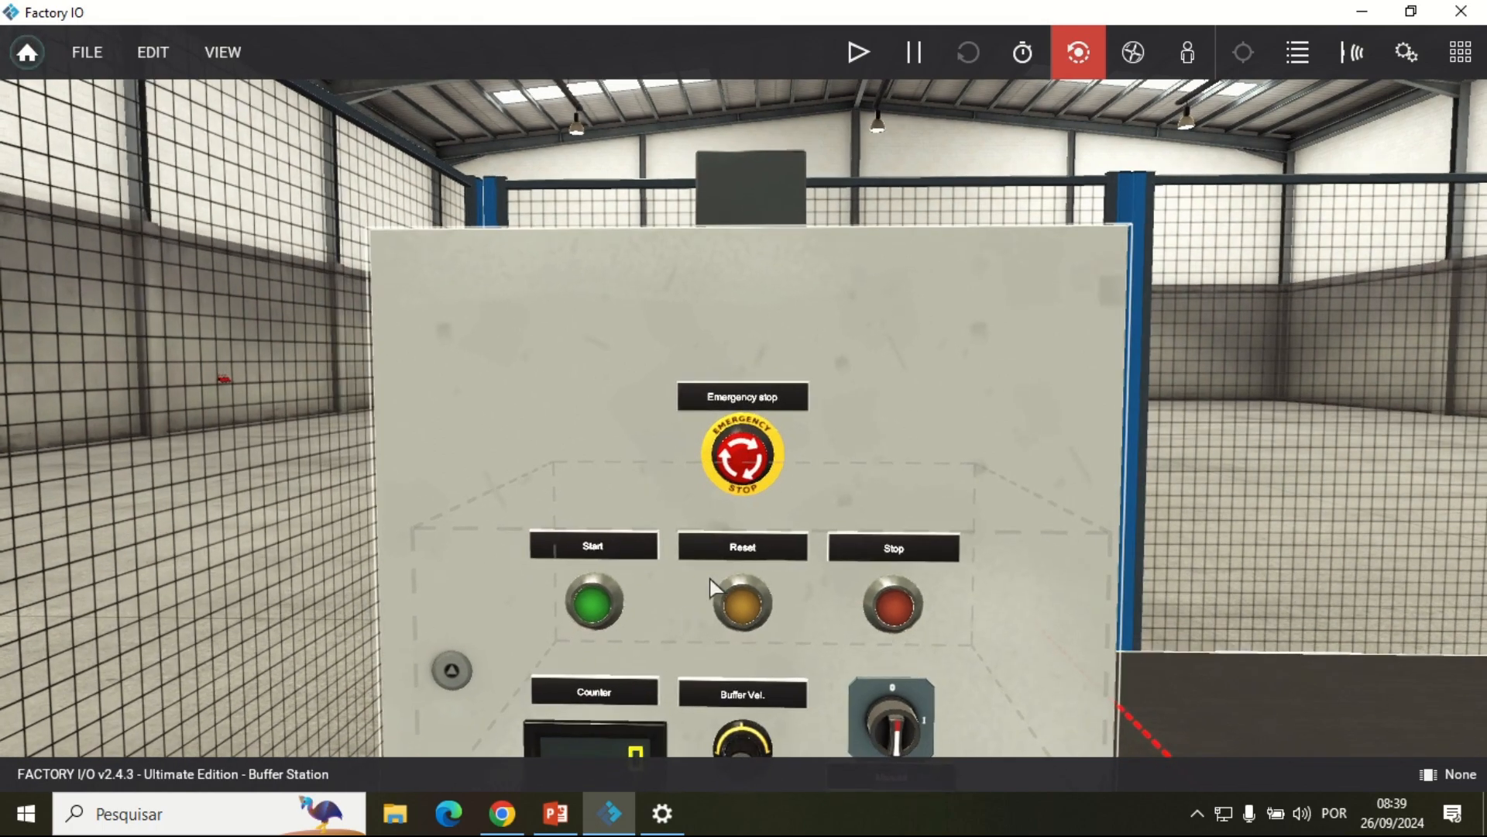
Step: Dock all of the scene's tags and look through the full tag list
click(236, 62)
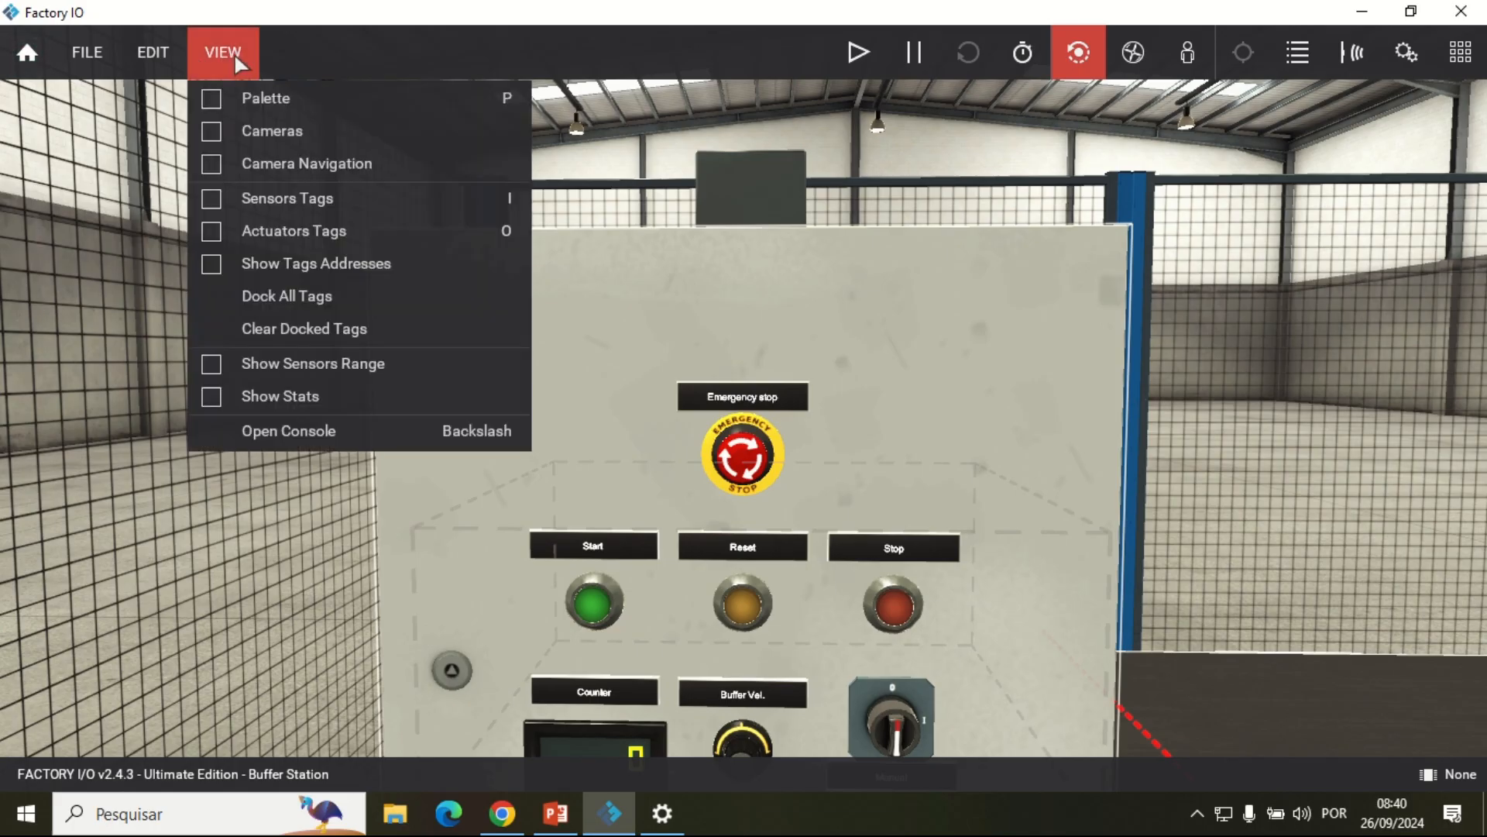
click(352, 298)
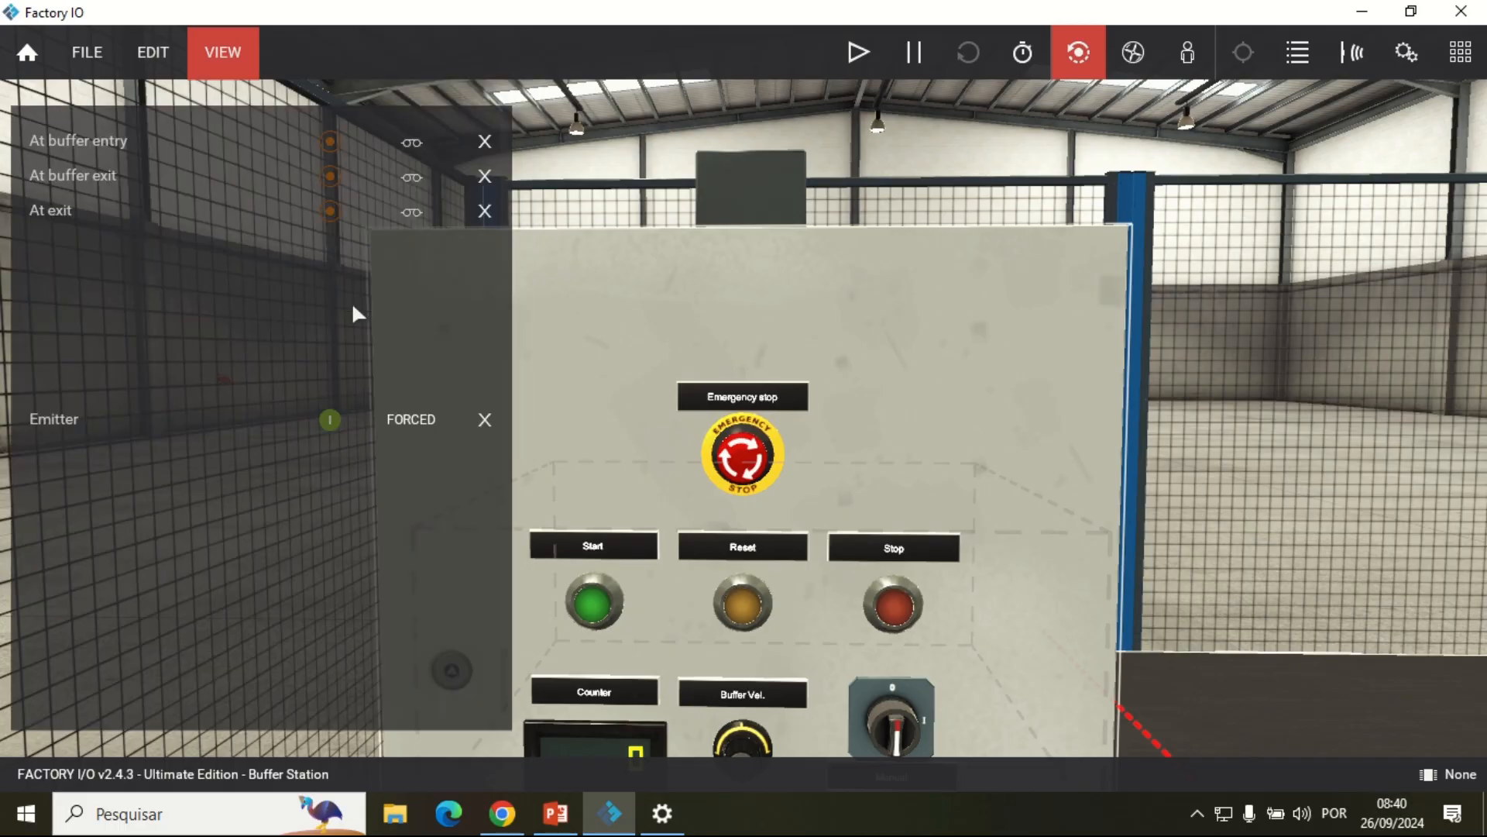
scroll(167, 208, down, 2)
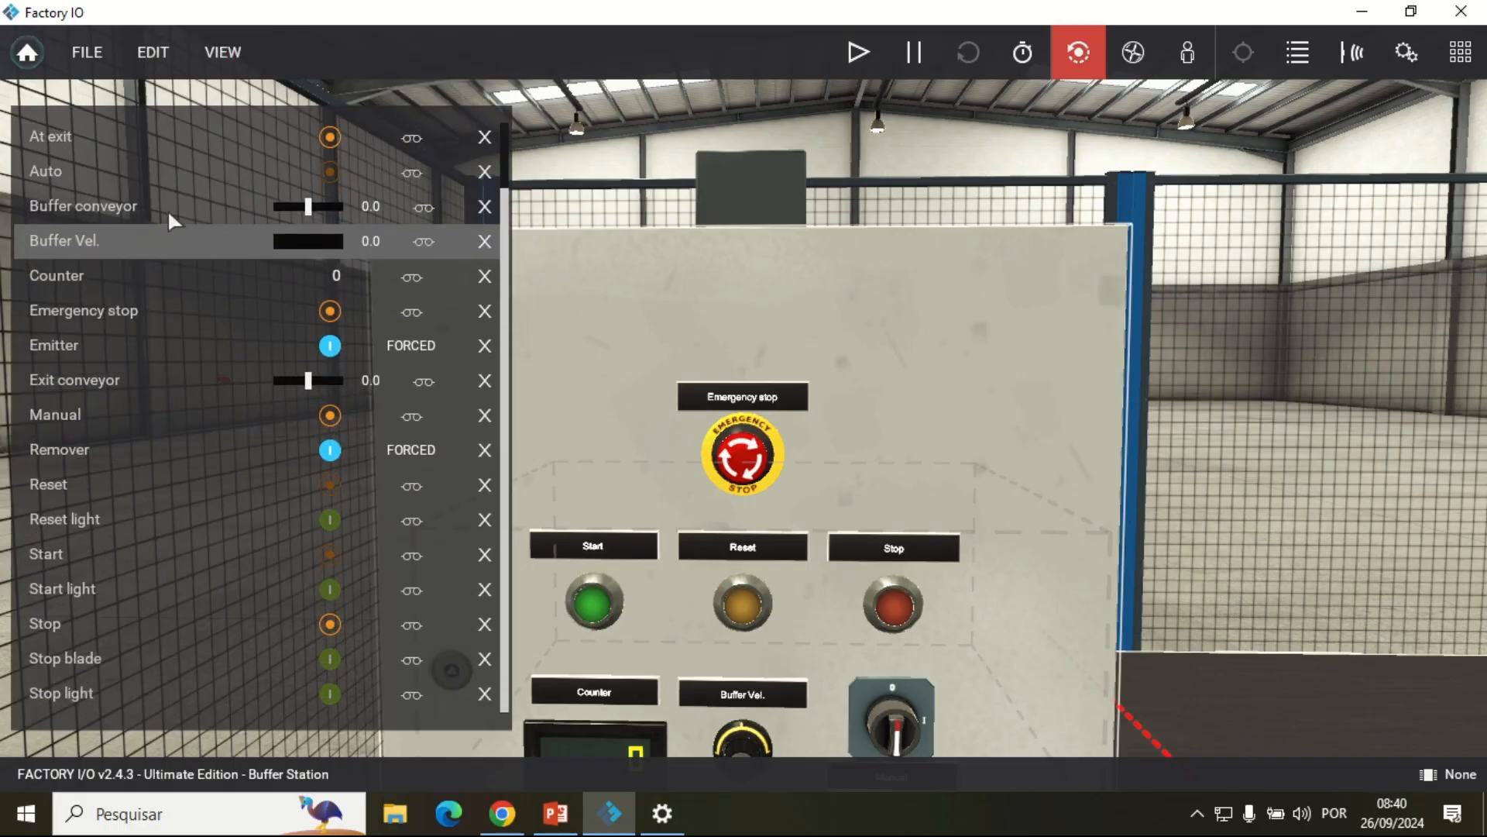
scroll(168, 209, up, 2)
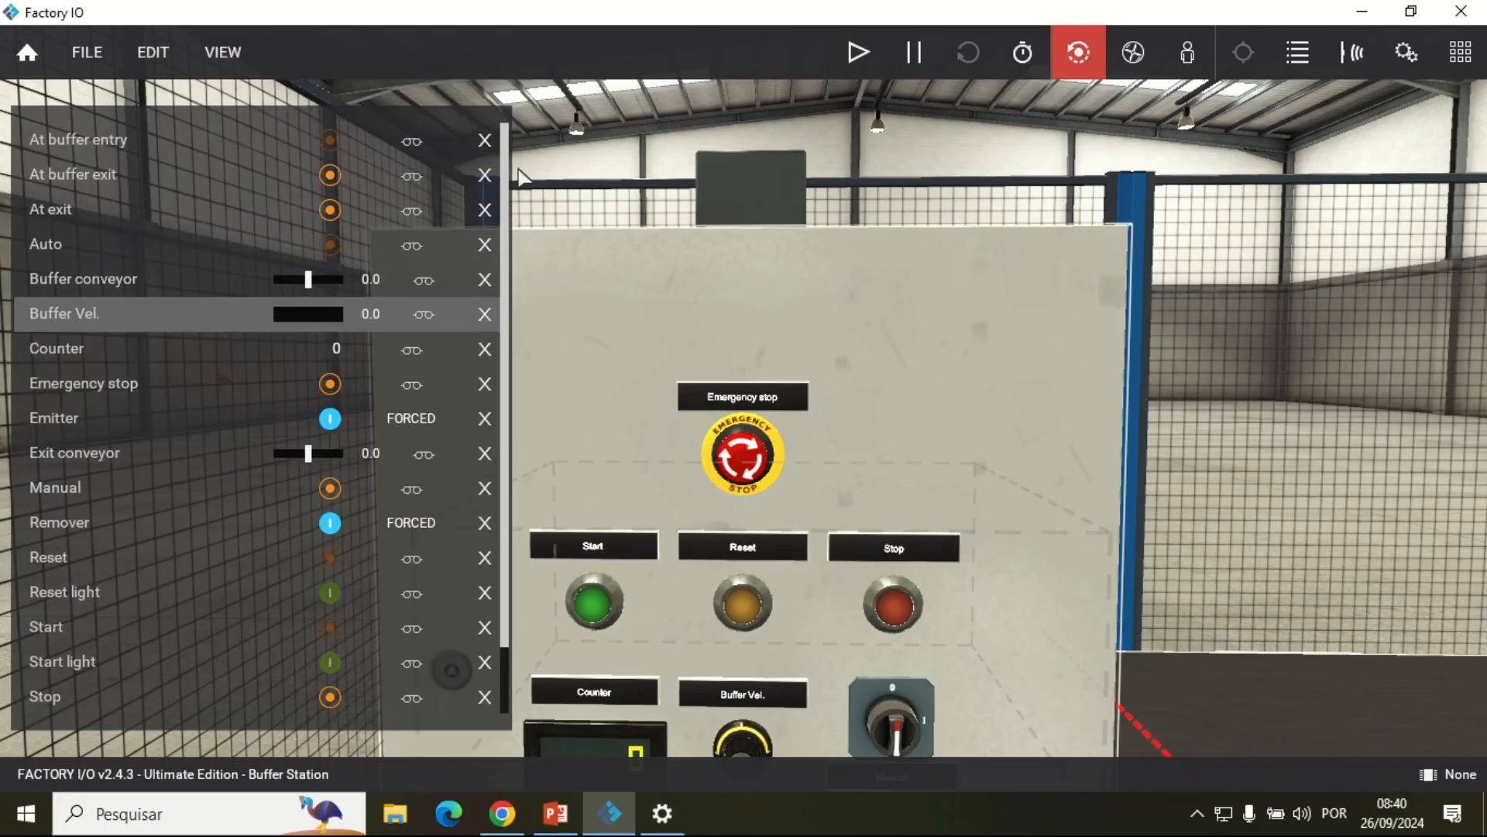
drag(505, 175, 505, 227)
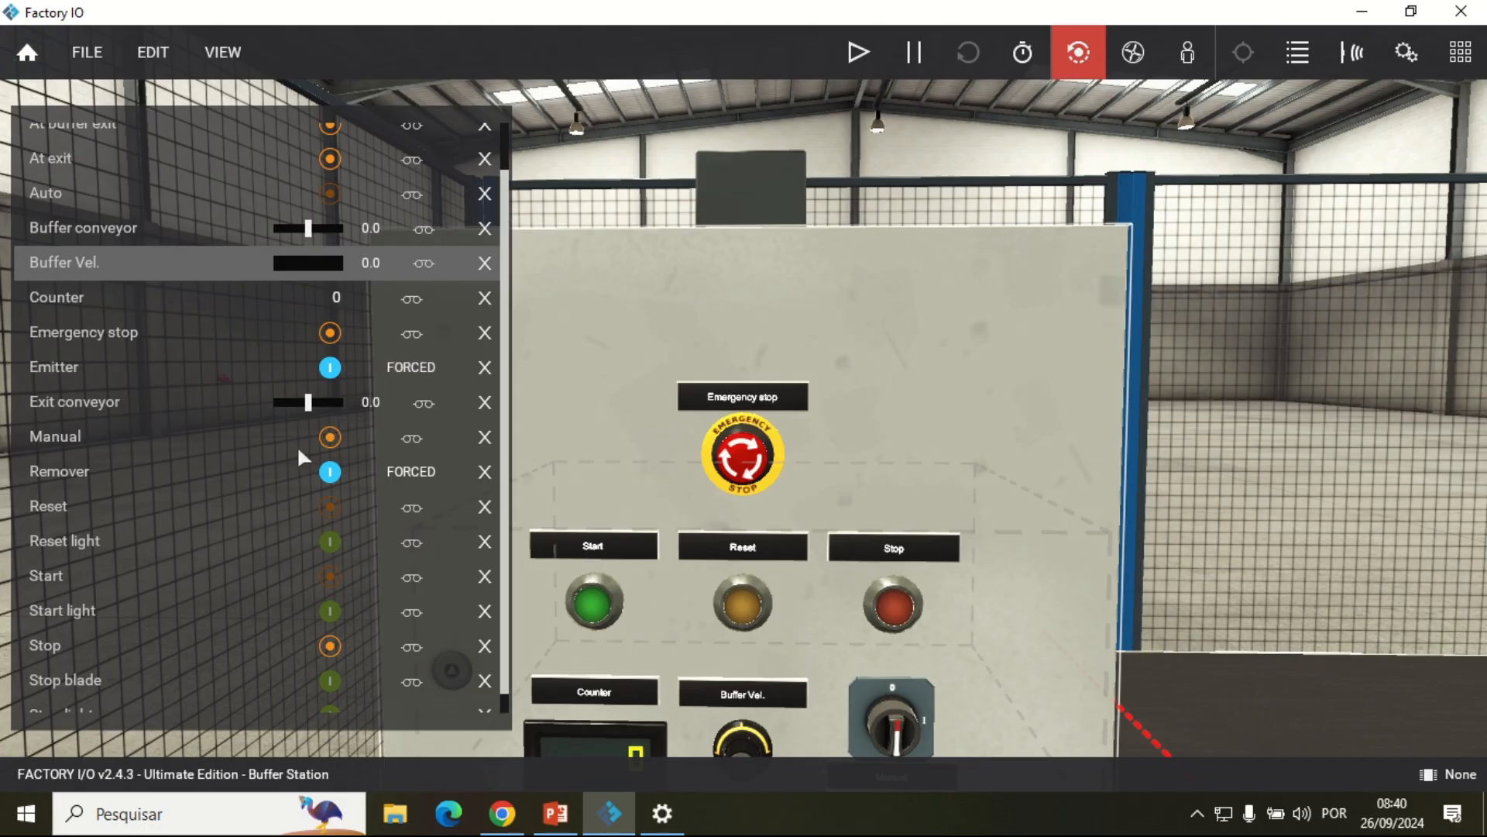
scroll(282, 536, down, 1)
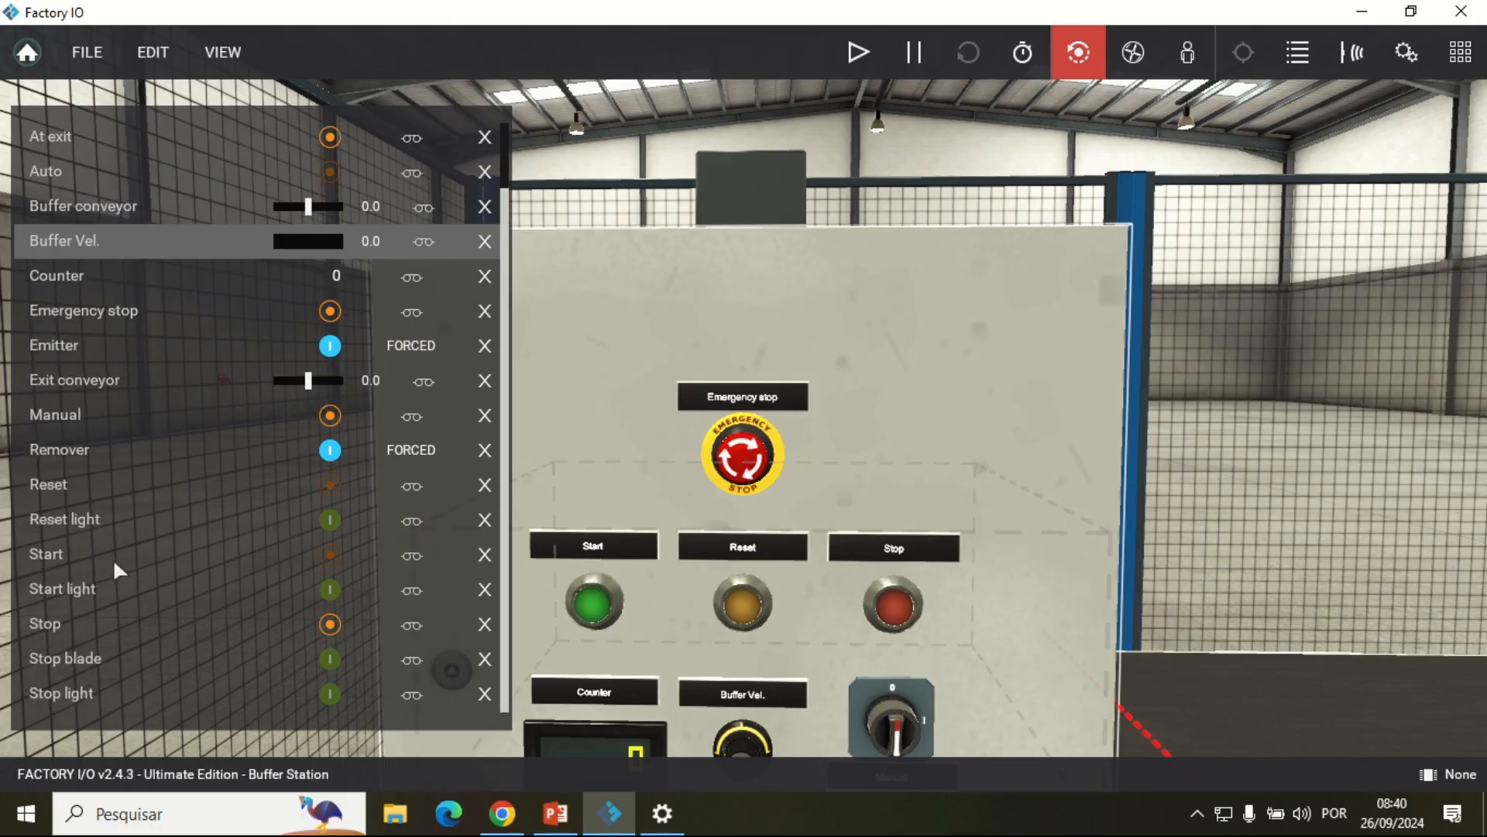
Step: Rename the Start tag as LIGA
click(52, 555)
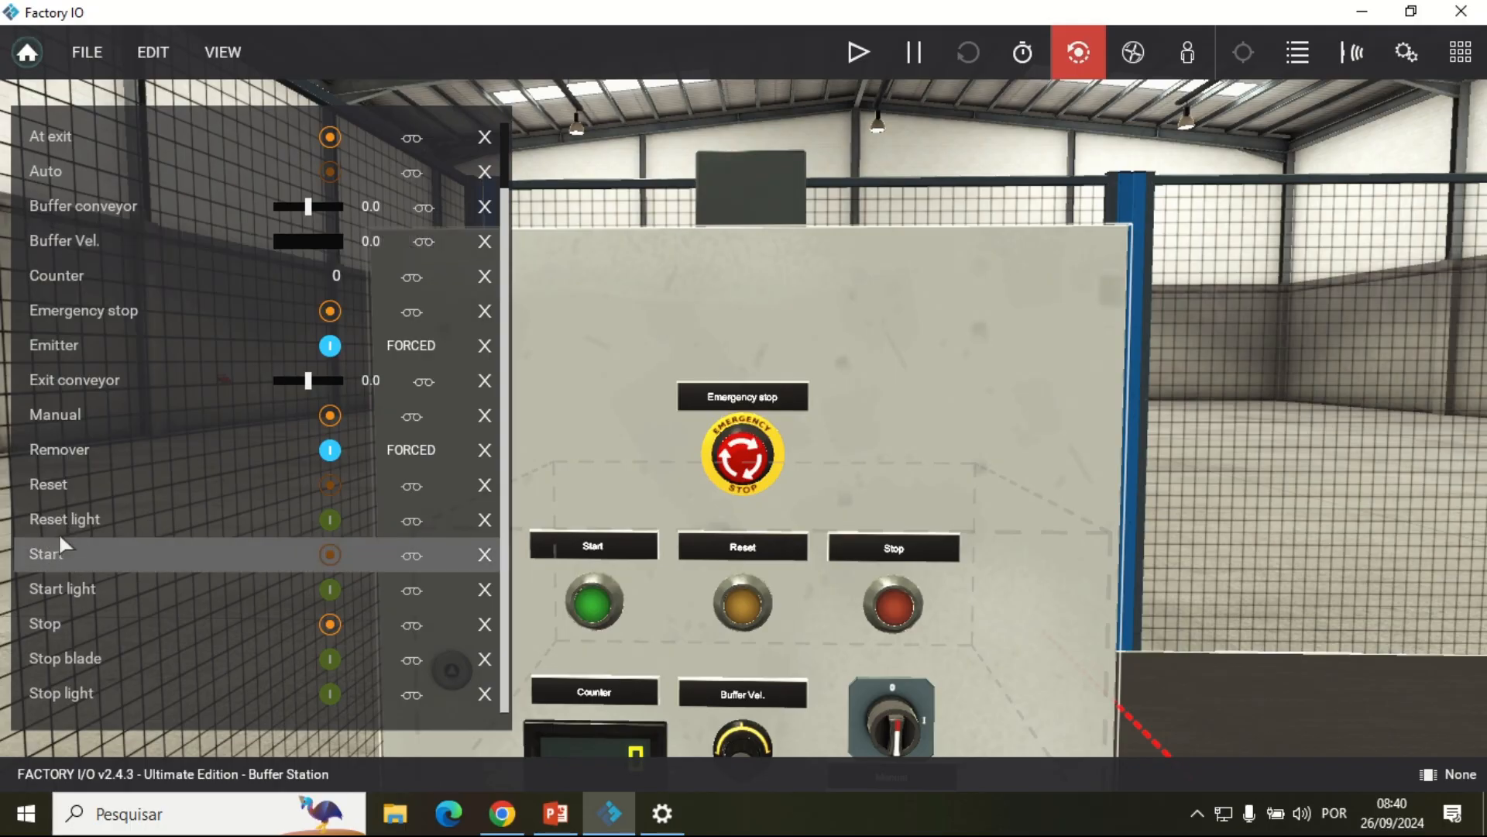
scroll(798, 589, down, 3)
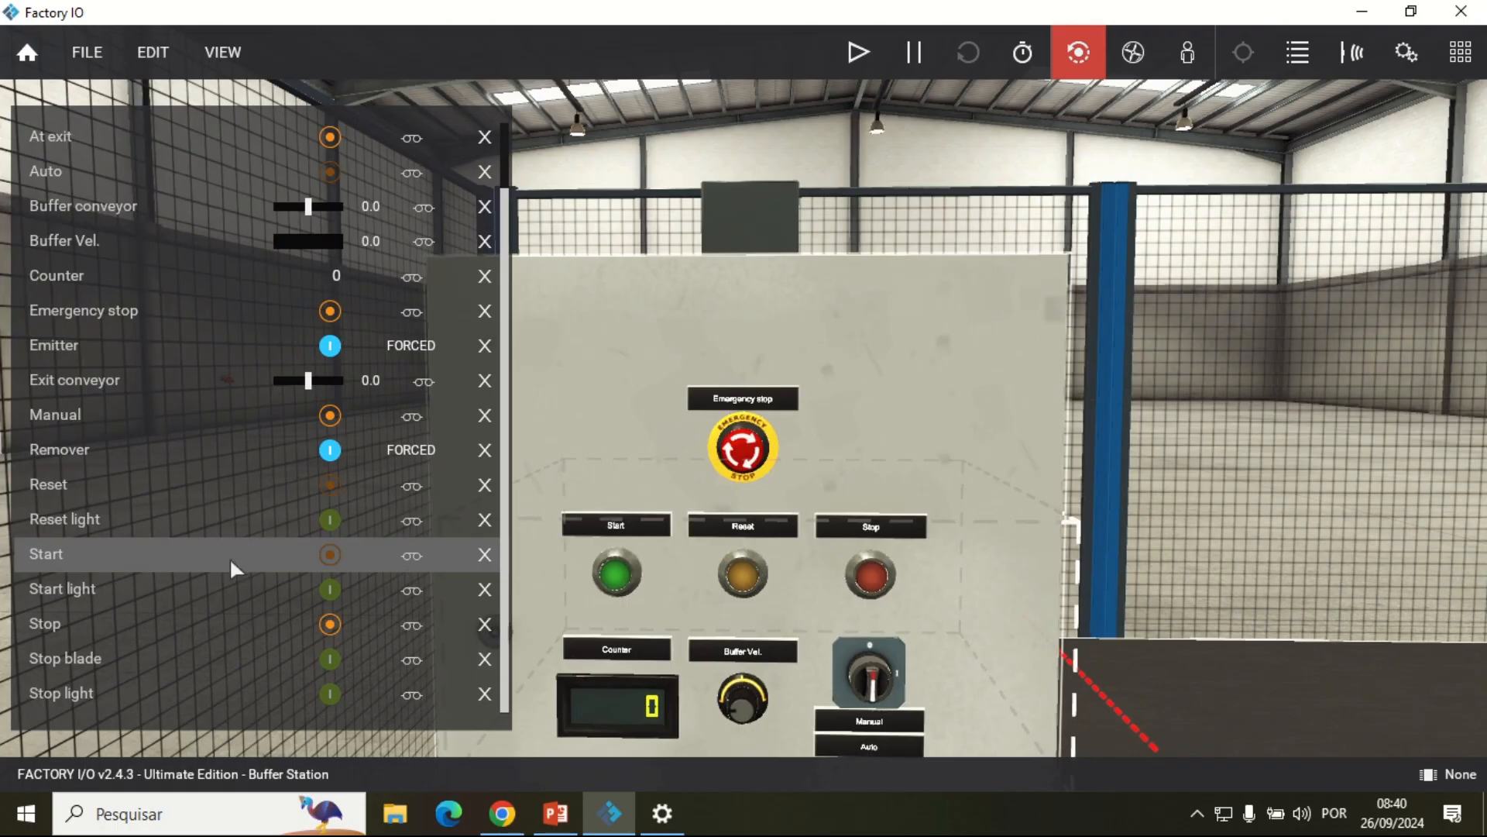
double_click(92, 558)
text(LIGA)
key(Return)
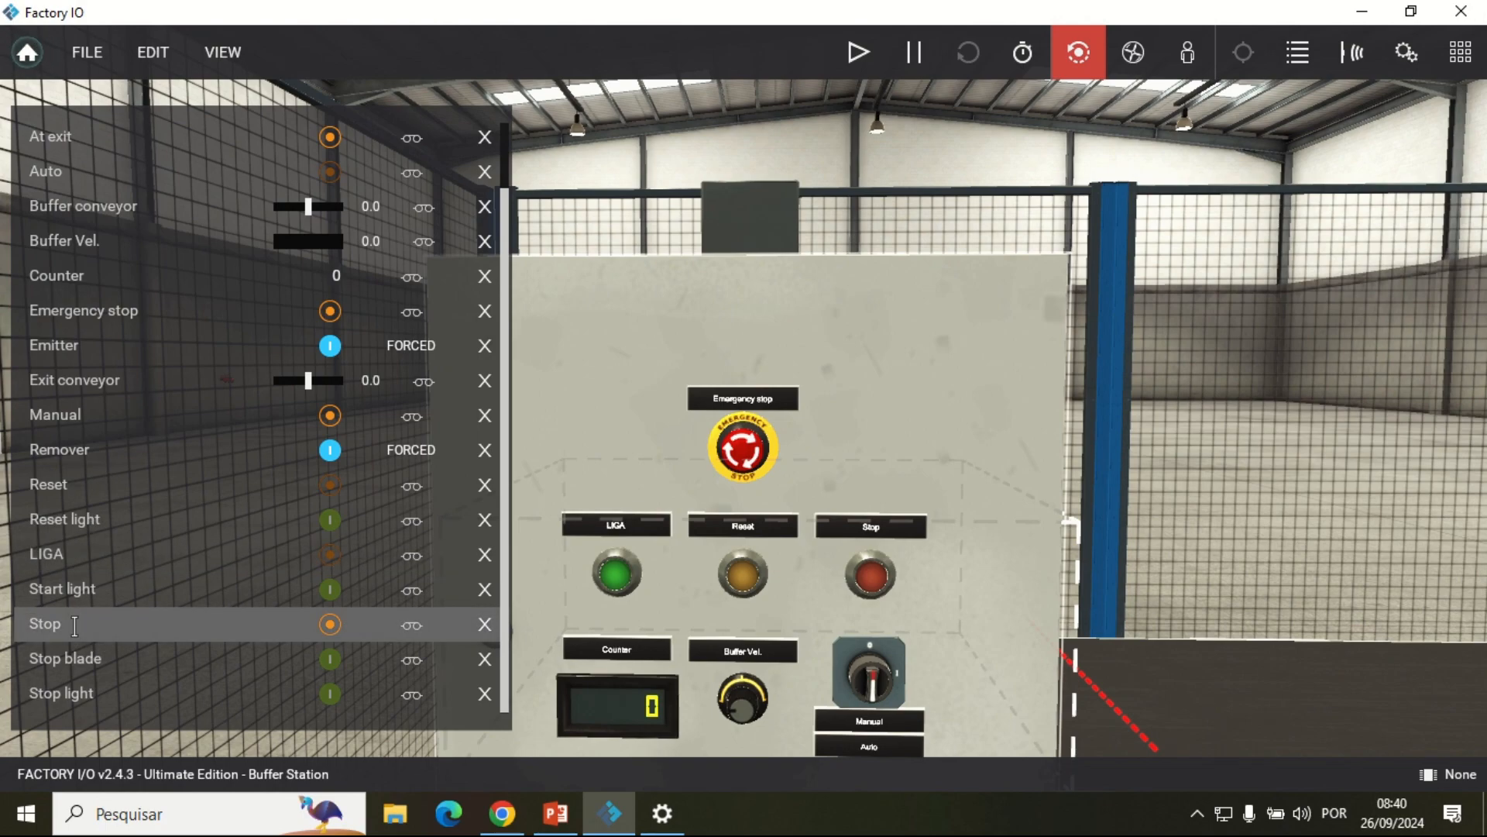
Step: Rename the Stop tag as DESLIGA and check the button labels on the control box
double_click(74, 625)
text(DESLIGA)
key(Return)
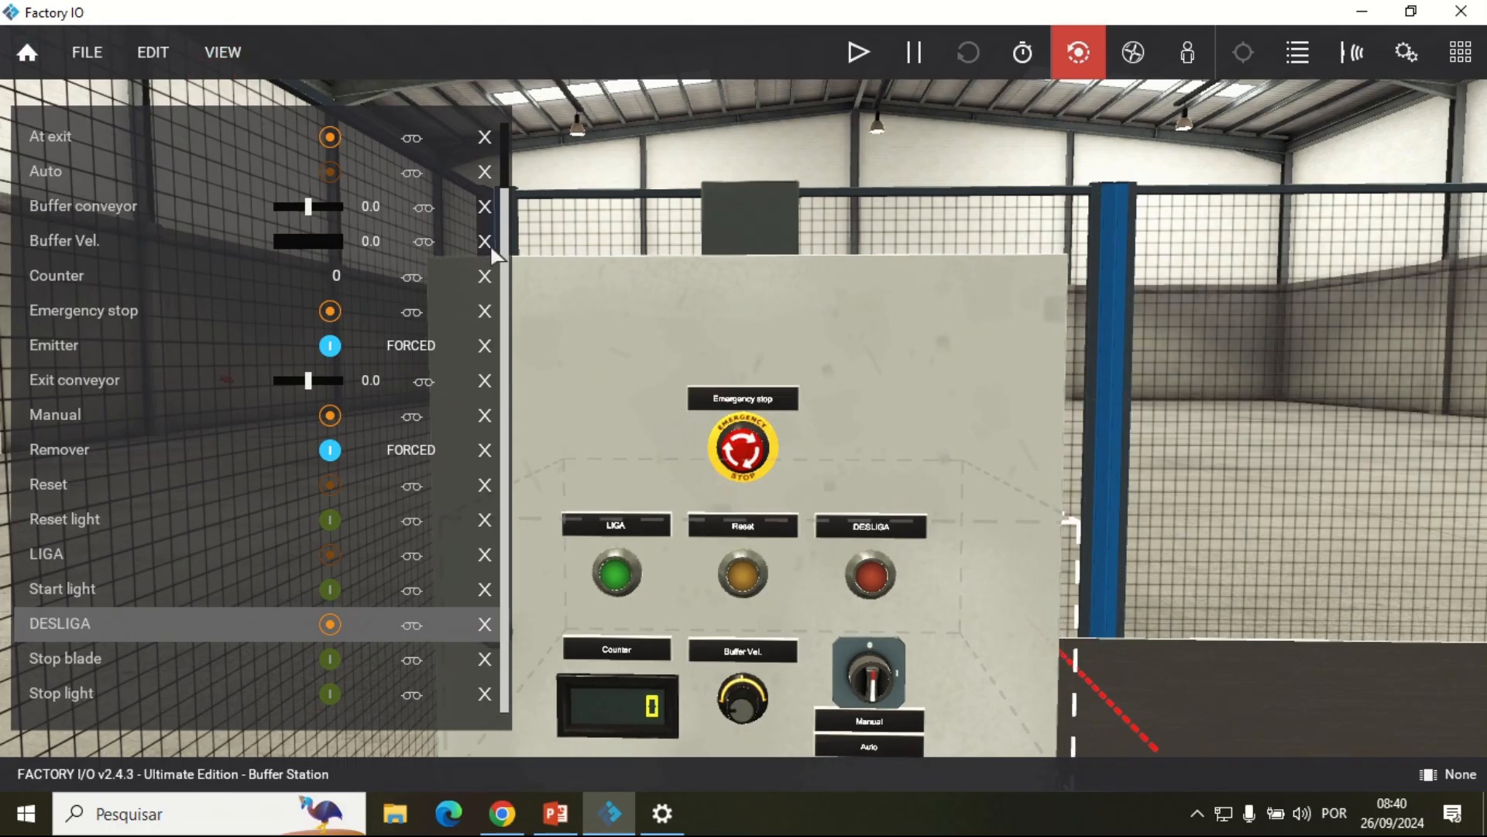
scroll(796, 691, up, 2)
drag(790, 683, 832, 586)
scroll(731, 676, up, 3)
drag(732, 676, 931, 350)
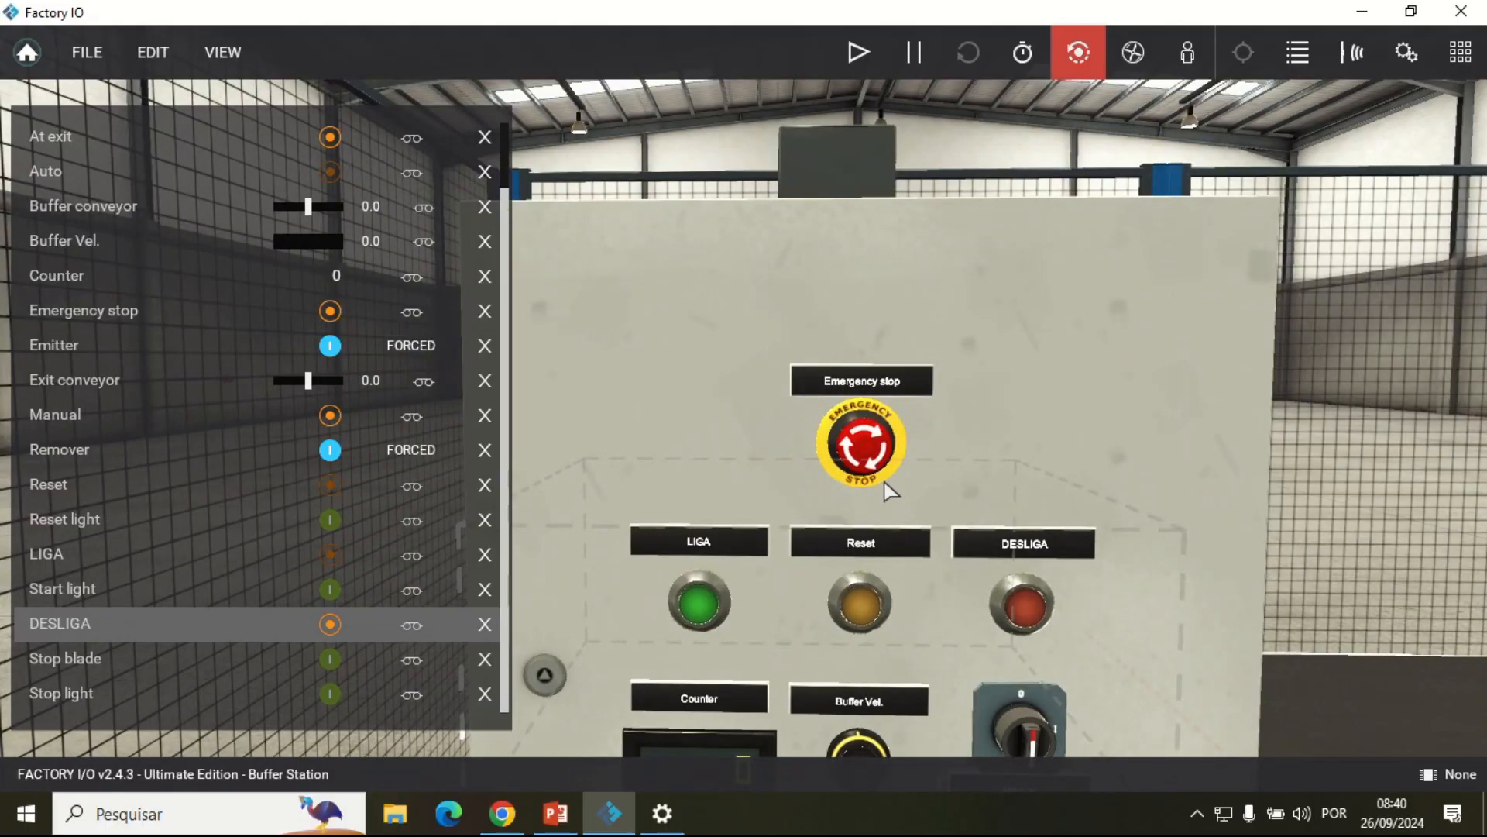
Step: Clear all docked tags from the scene view
click(231, 53)
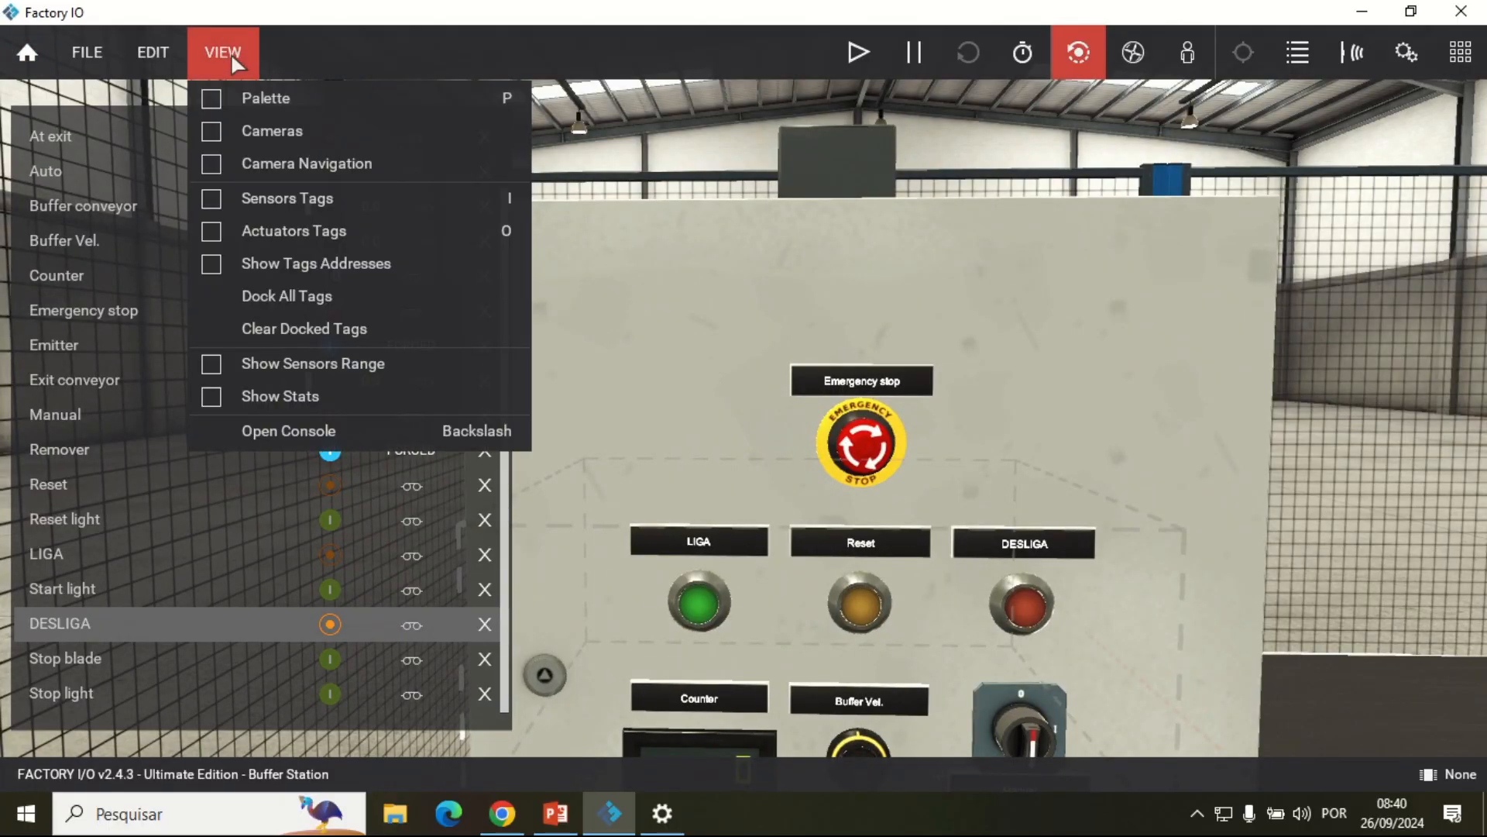
click(319, 296)
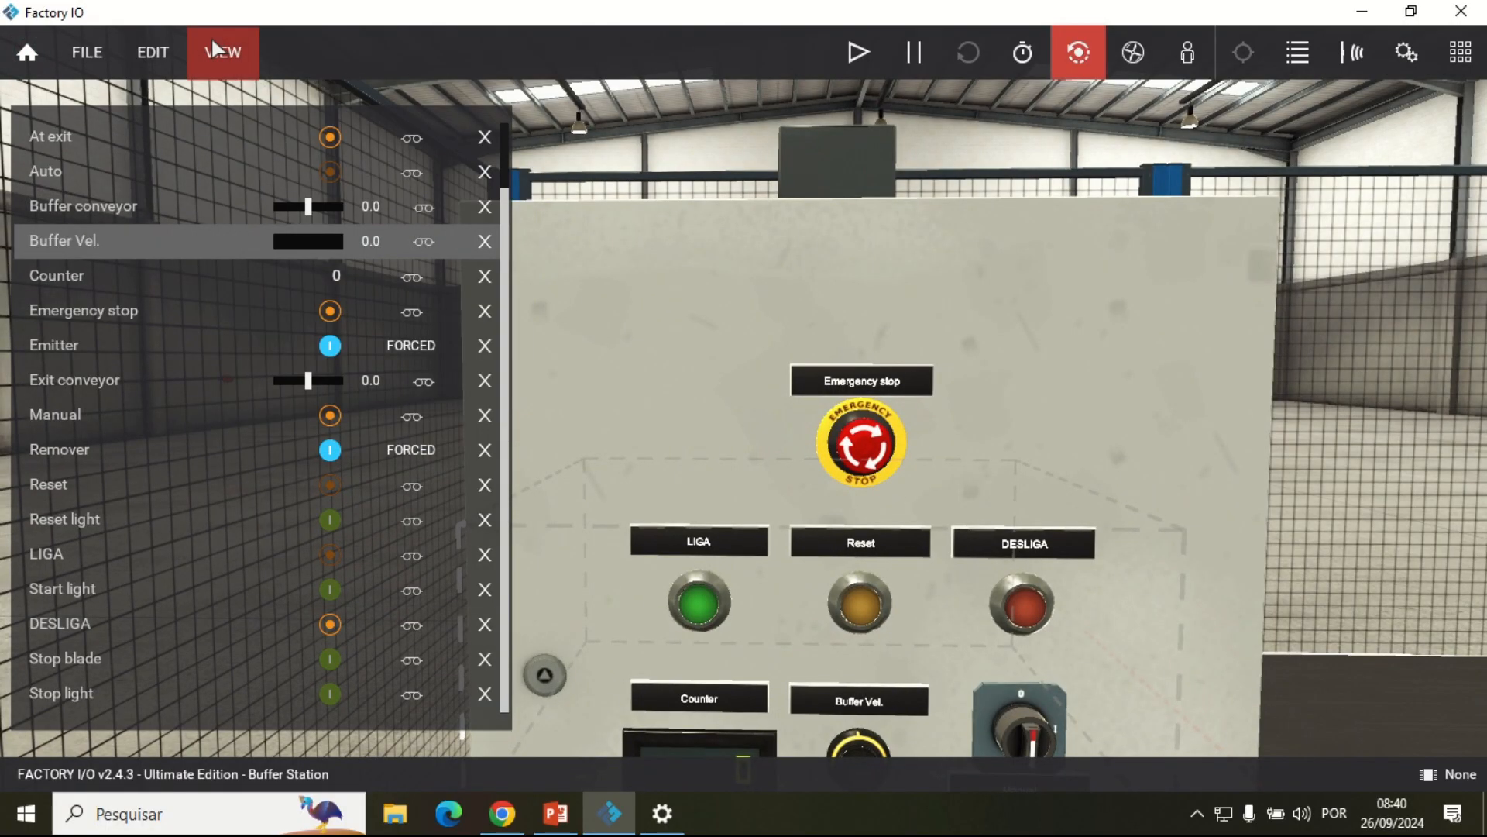
click(215, 42)
click(272, 329)
Step: Examine the control box together with the entry and buffer conveyors from farther away
scroll(827, 550, down, 2)
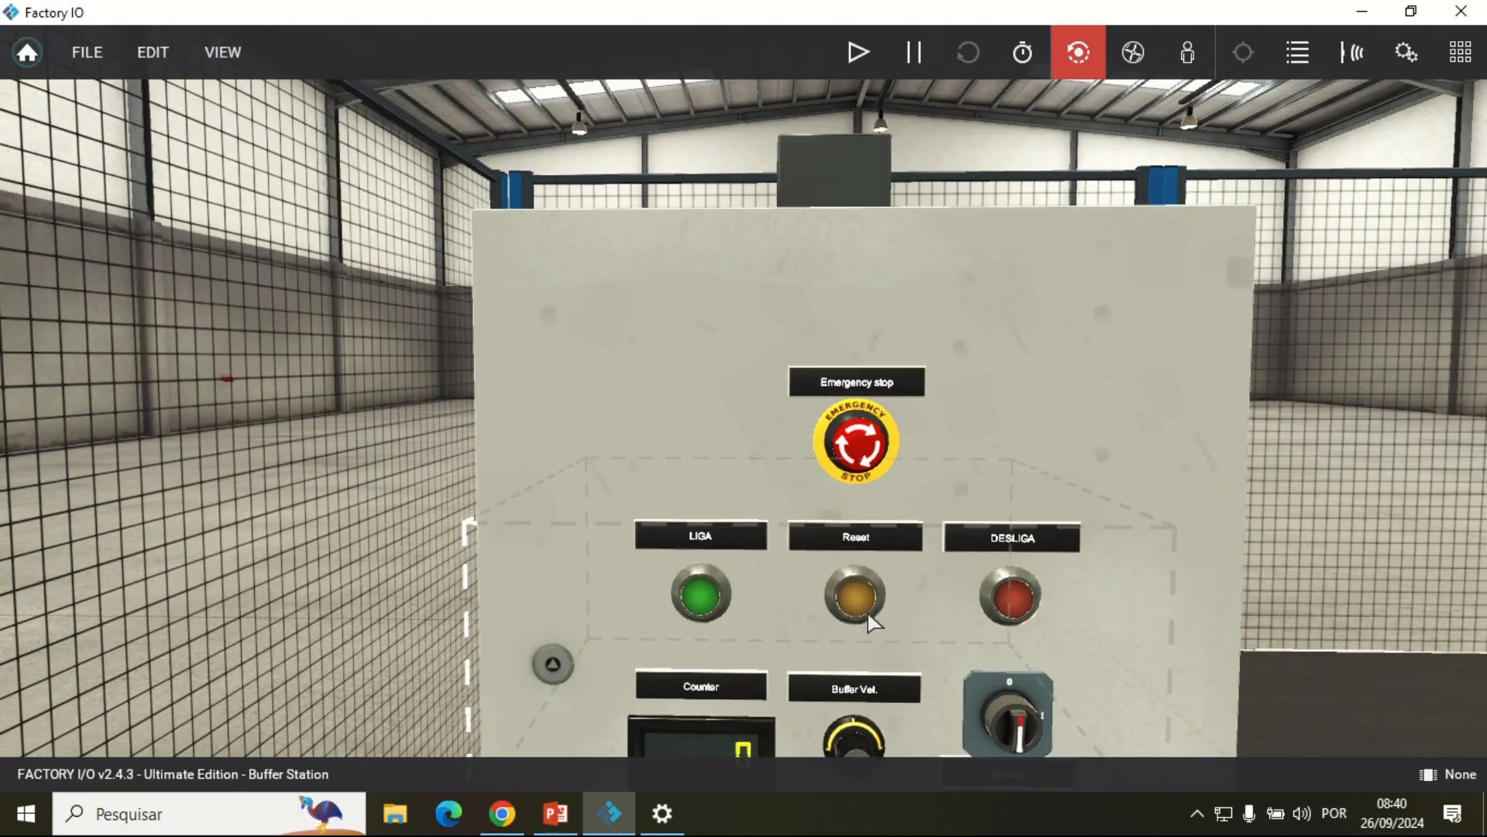
scroll(827, 550, down, 6)
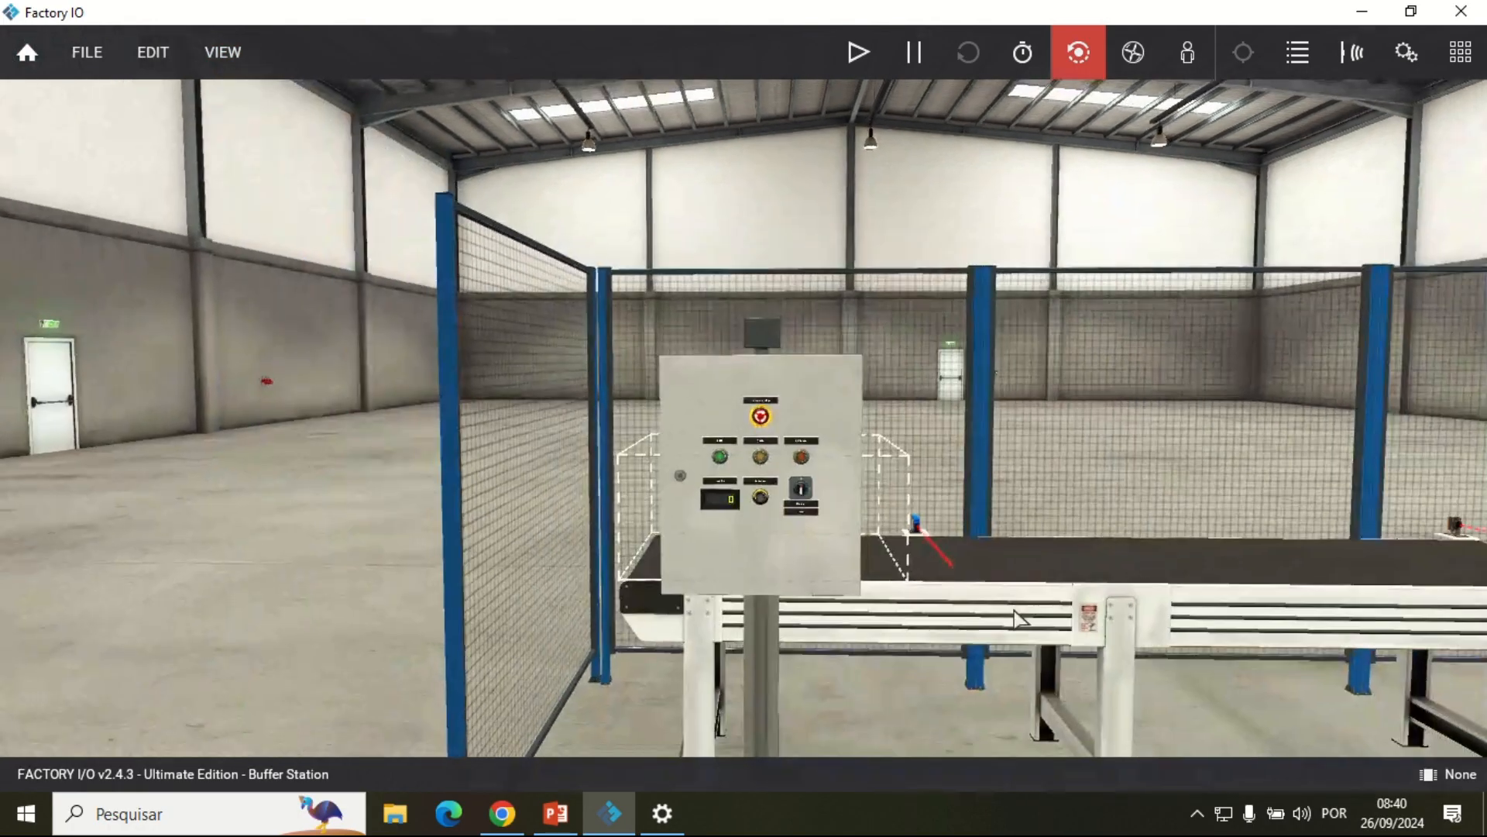
scroll(1015, 612, down, 3)
scroll(792, 496, up, 6)
drag(842, 486, 941, 488)
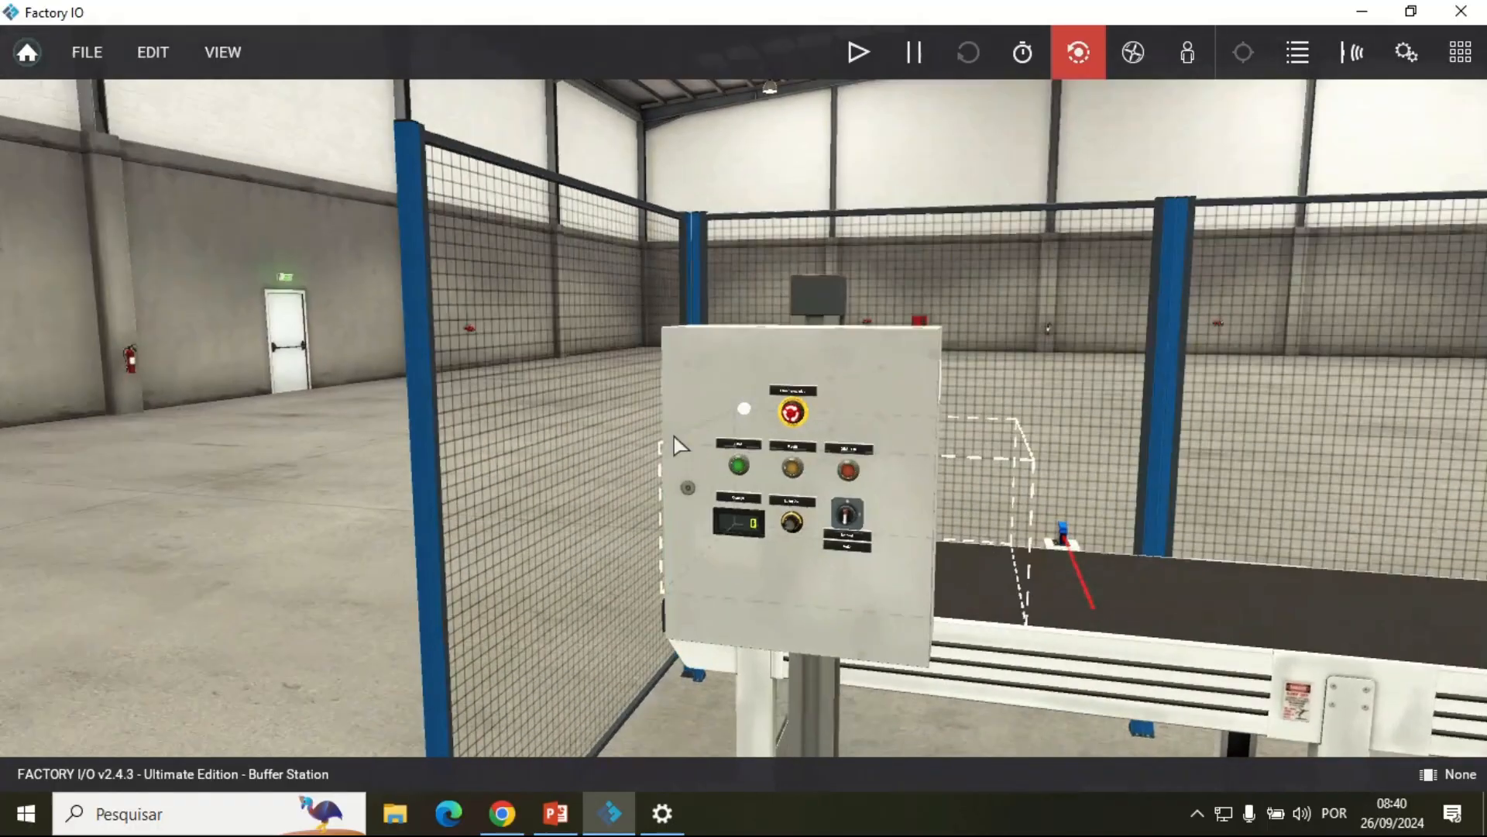
drag(1167, 604, 981, 464)
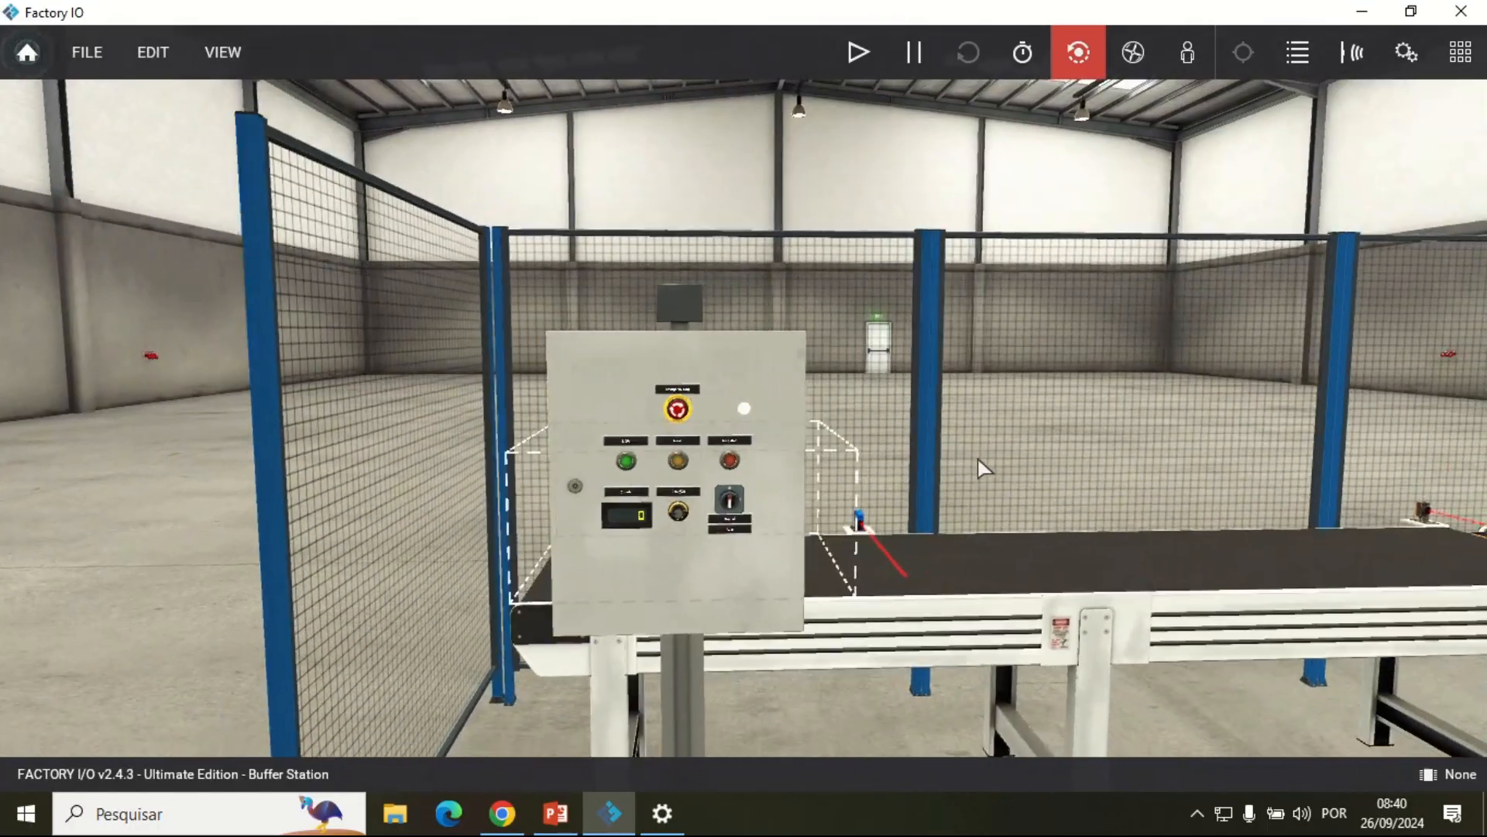
scroll(1260, 623, down, 4)
scroll(1261, 623, down, 2)
drag(1261, 624, 845, 628)
scroll(868, 604, down, 2)
drag(1006, 508, 605, 505)
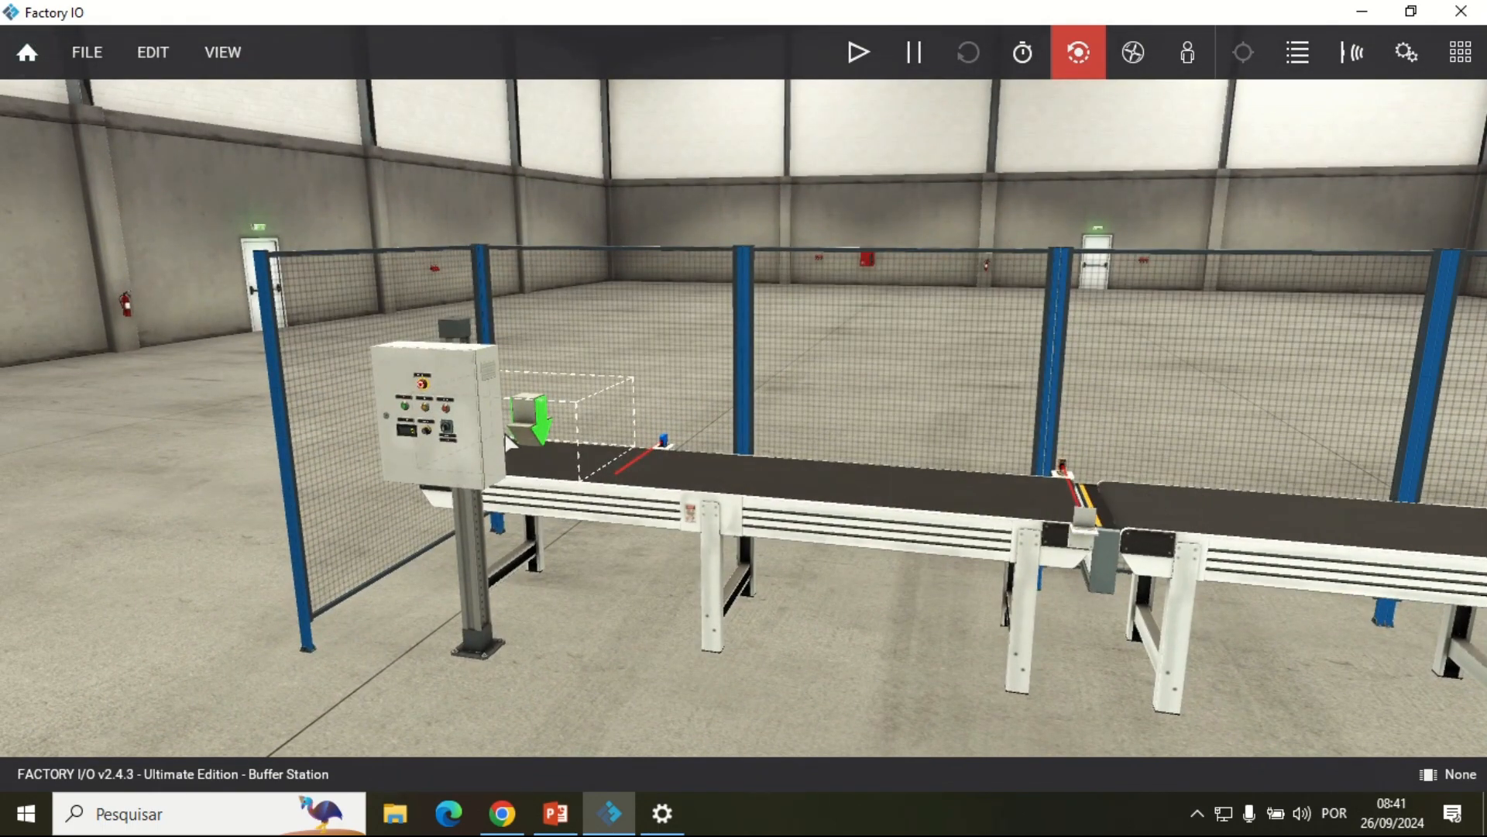
Step: Examine the part emitter above the entry conveyor, the neighbouring sensor and the rest of the conveyor line
scroll(626, 479, up, 2)
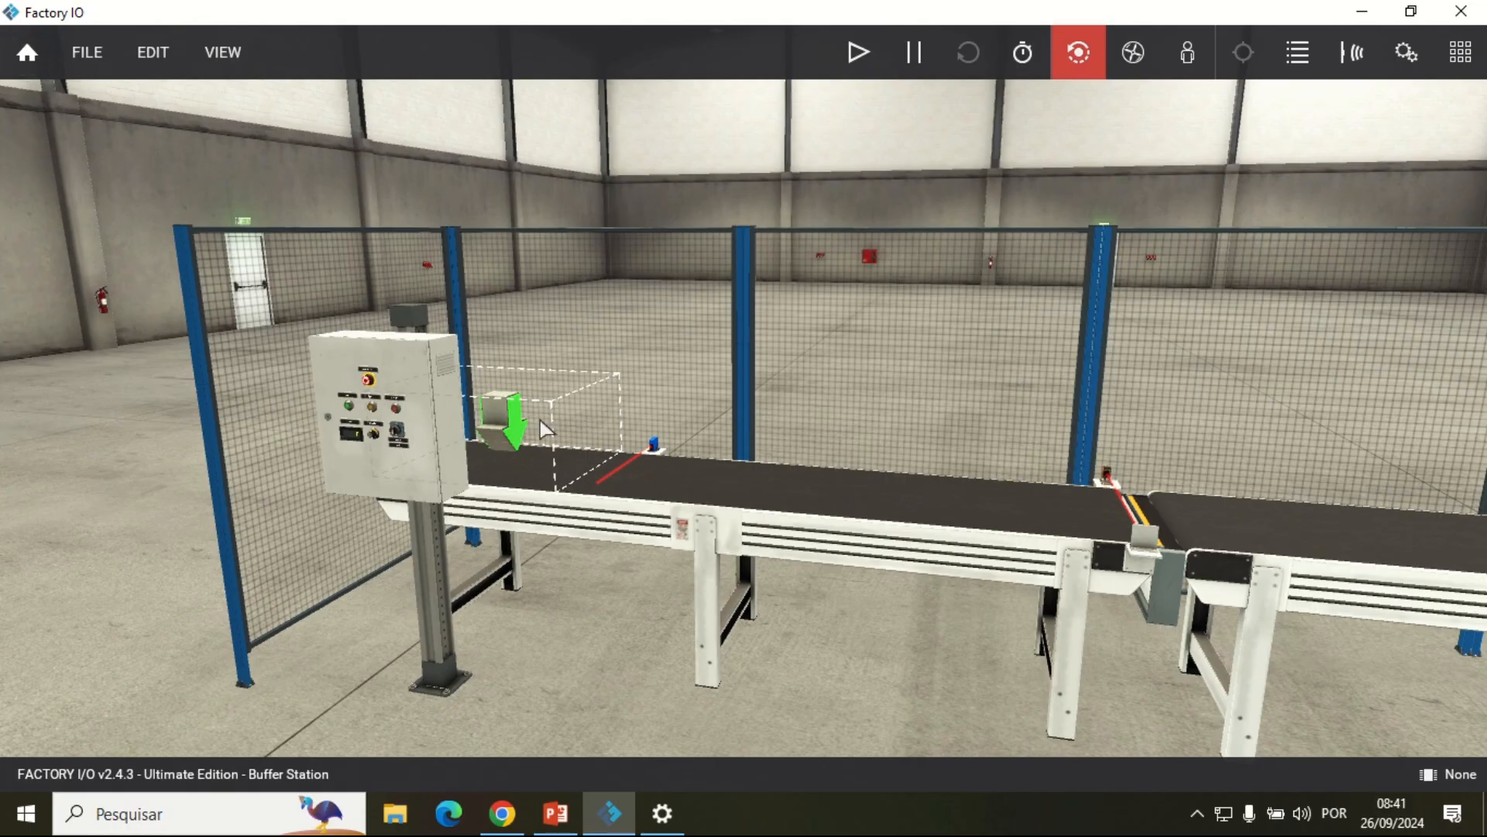
scroll(1361, 556, down, 5)
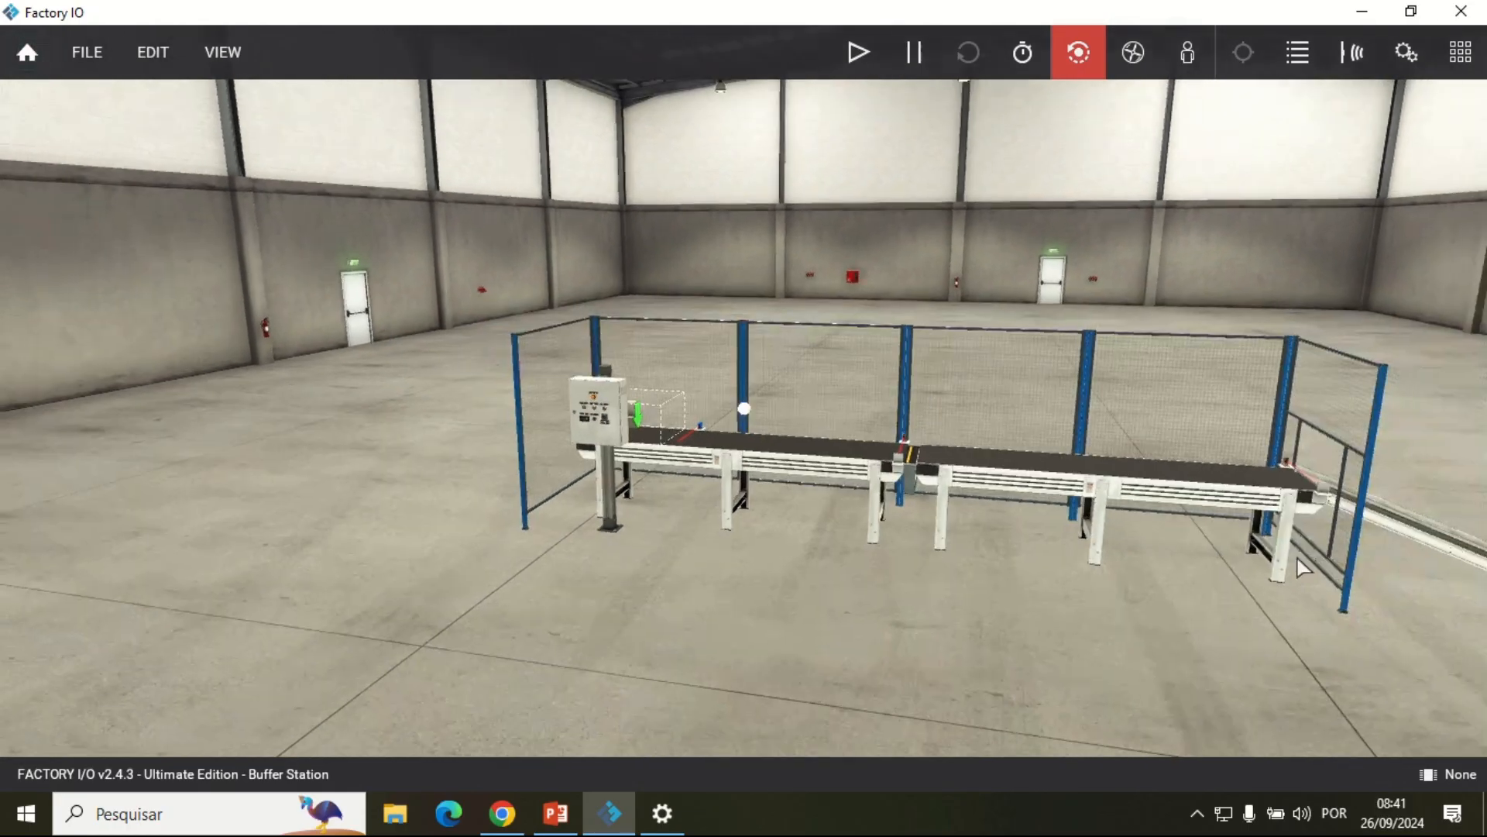
drag(1361, 556, 1229, 562)
scroll(411, 414, up, 5)
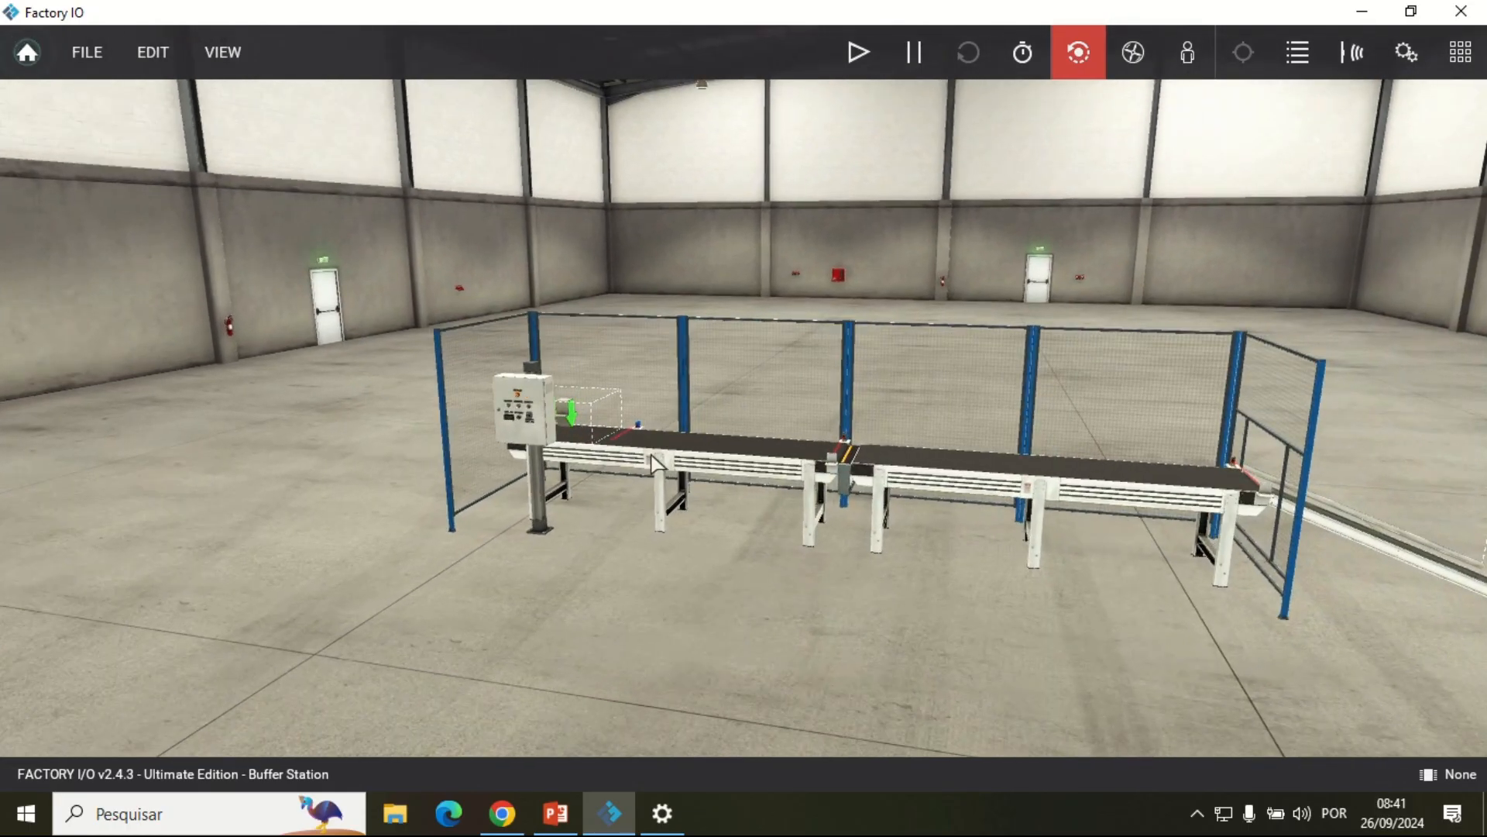
scroll(431, 434, up, 5)
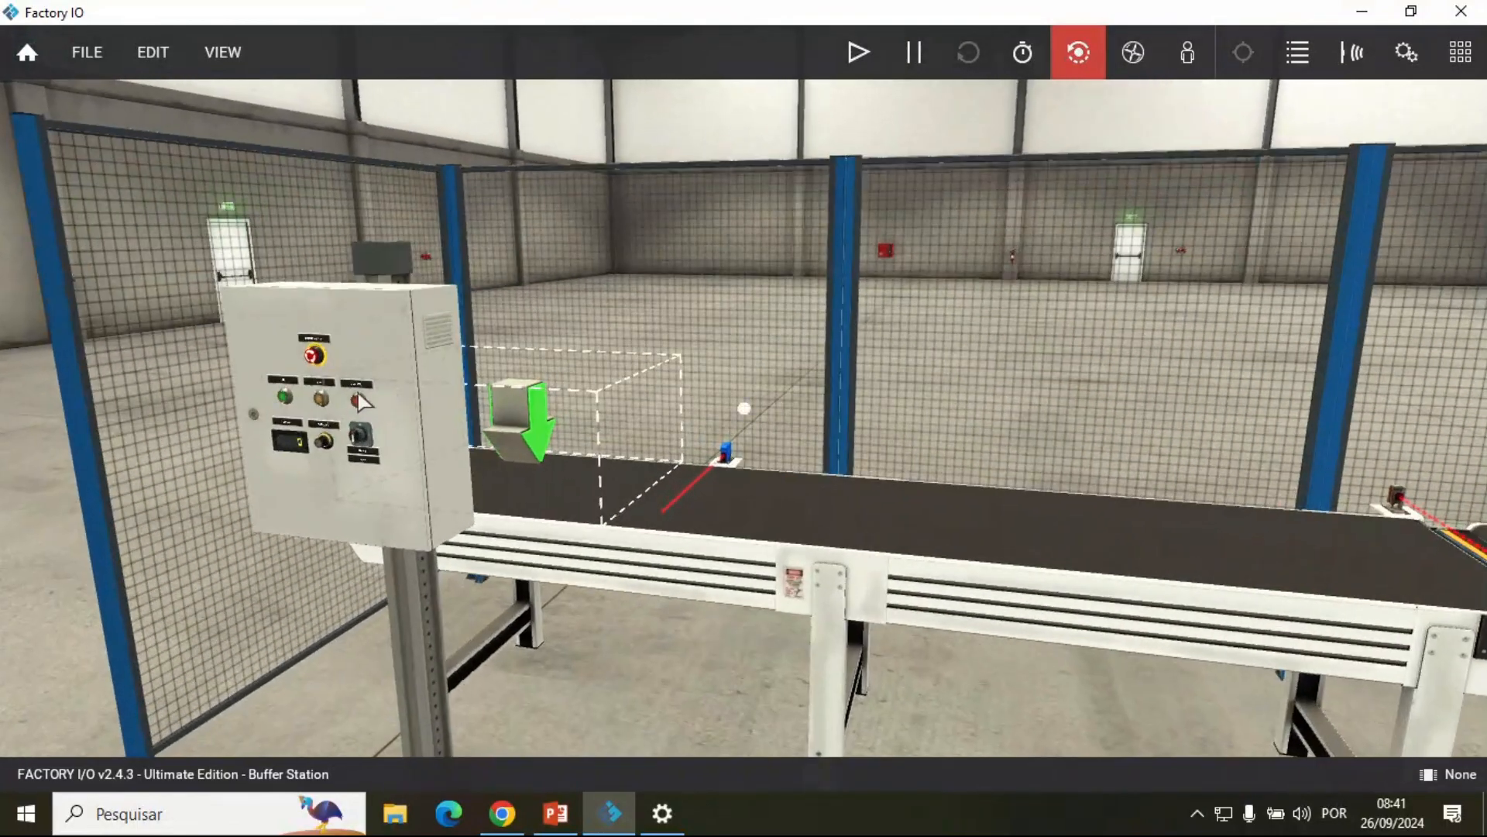
drag(358, 393, 482, 400)
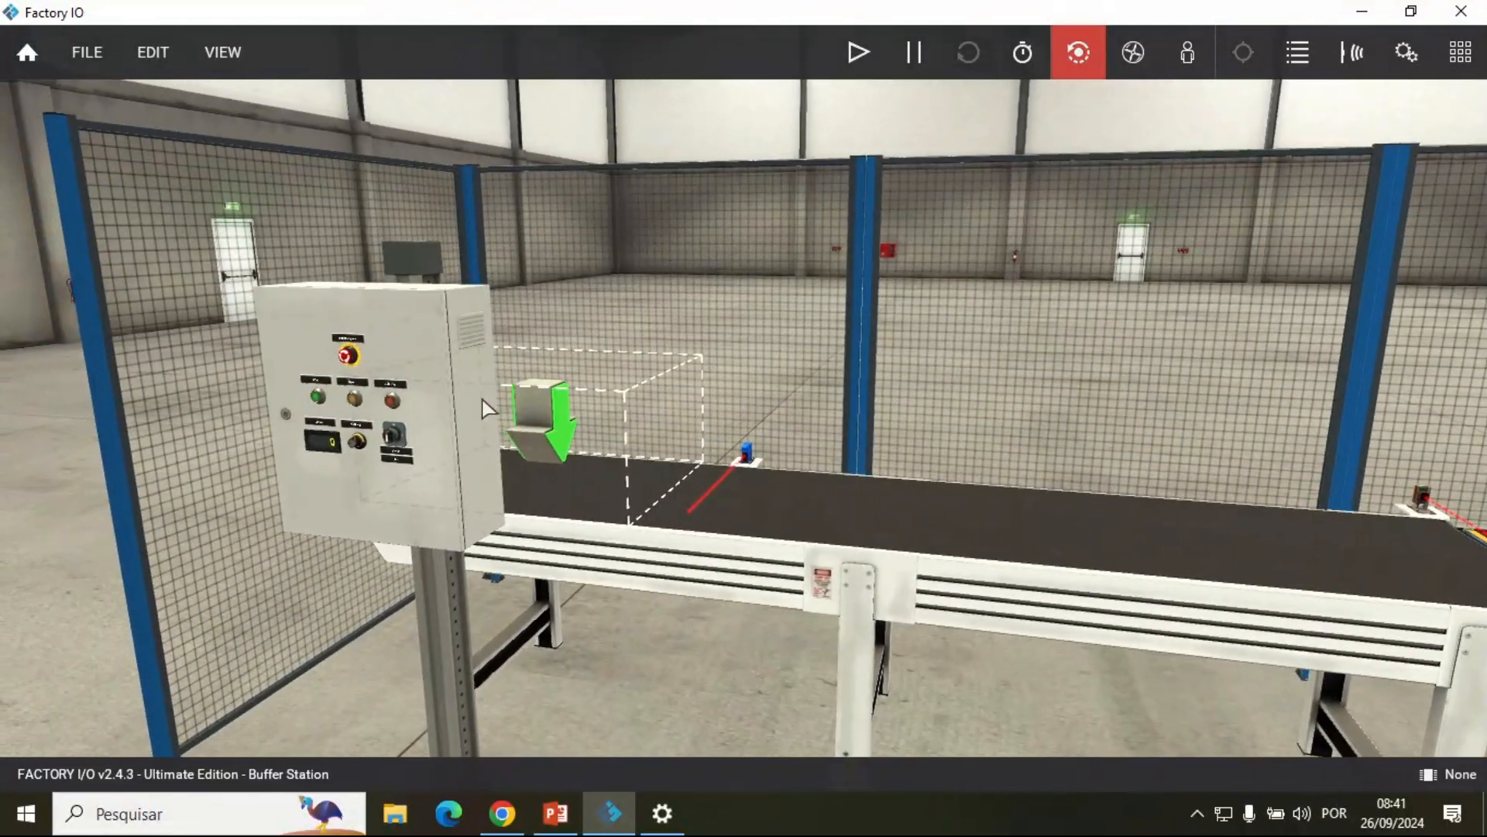
drag(682, 463, 806, 481)
drag(717, 432, 629, 463)
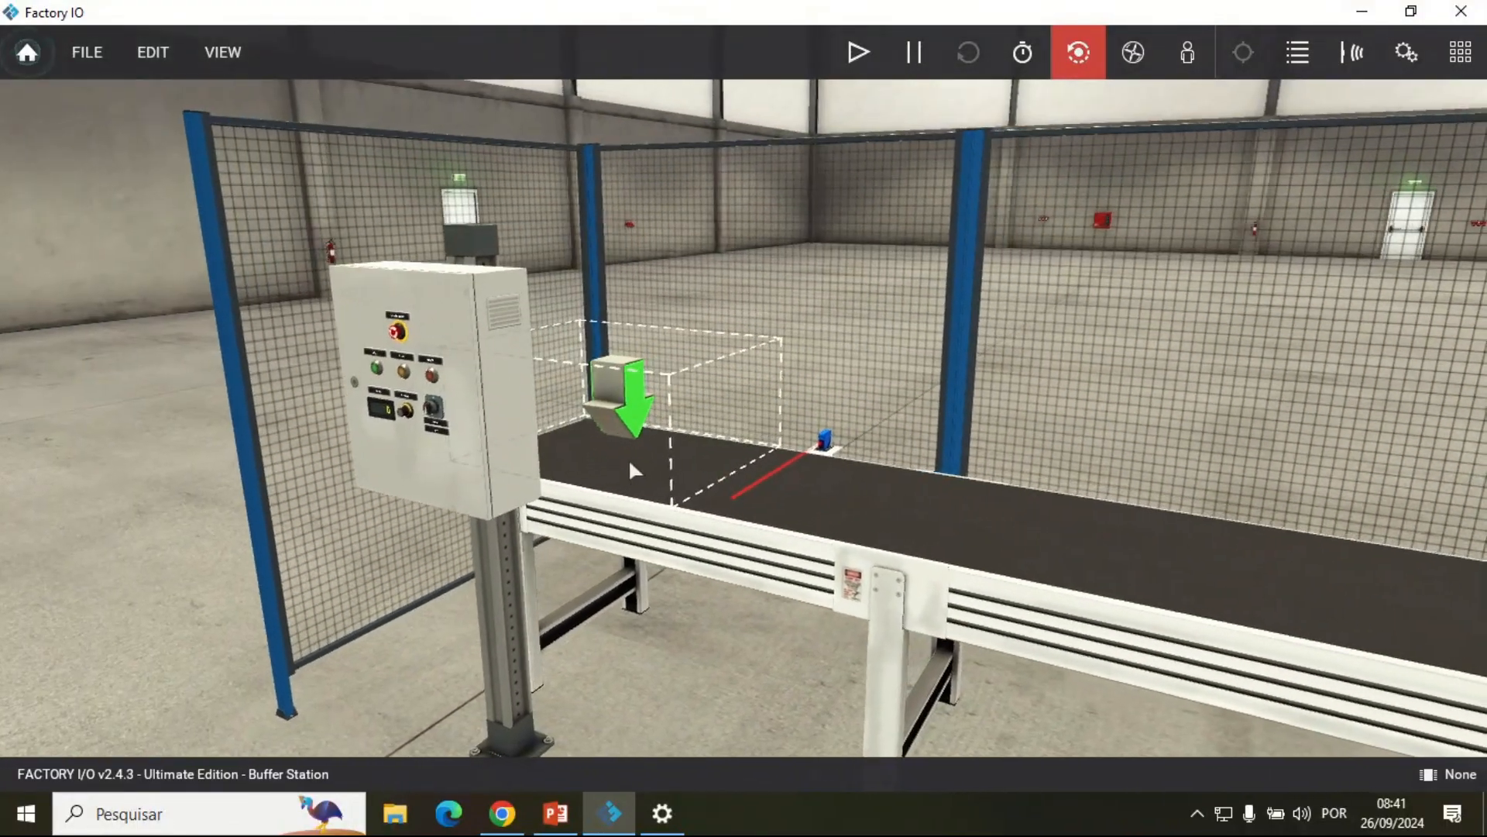
scroll(592, 351, up, 3)
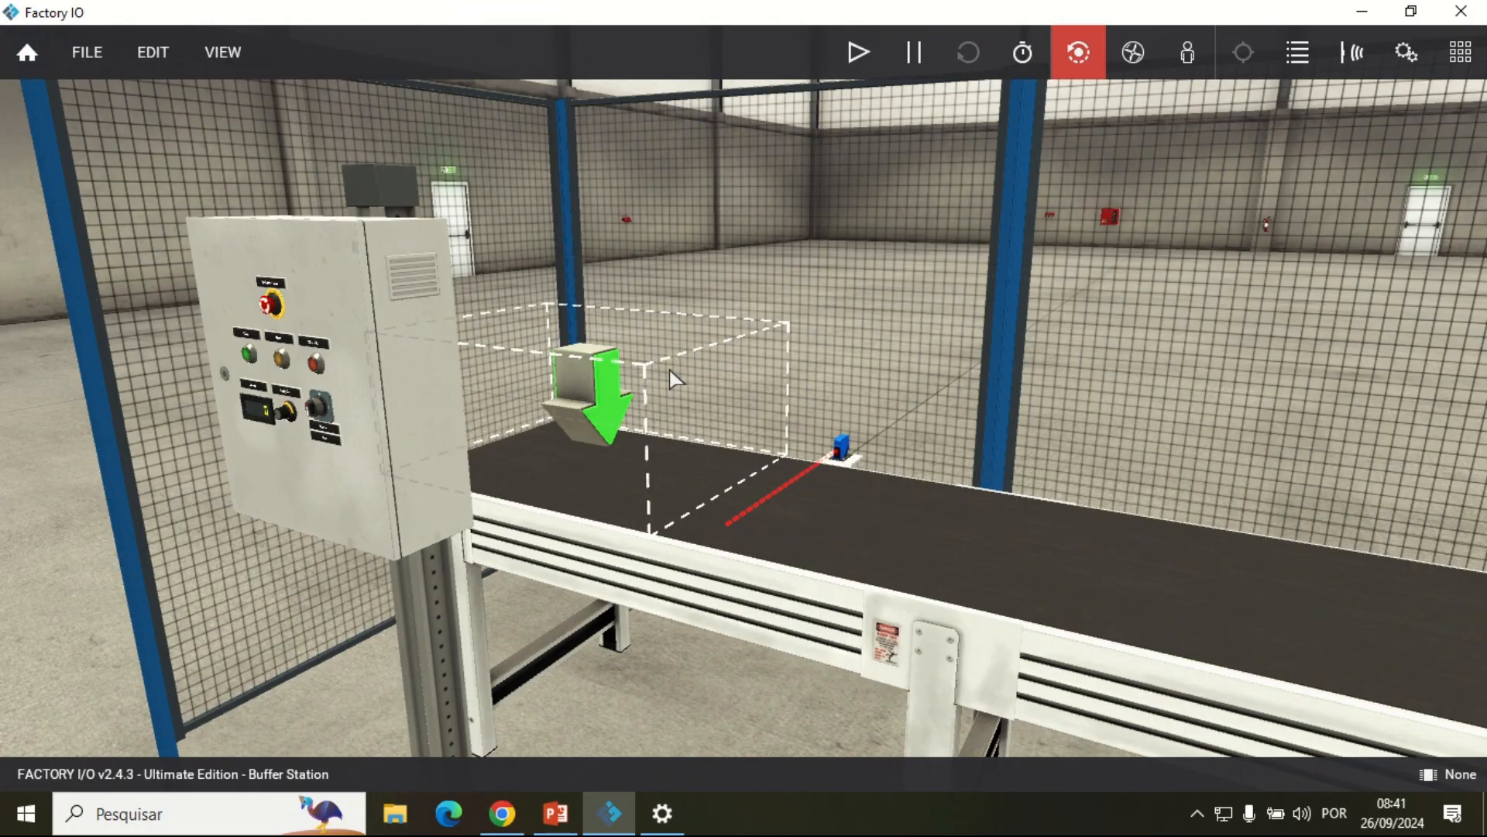
Step: Start the simulation and examine the line through to the exit chute and the part remover at its end
click(859, 52)
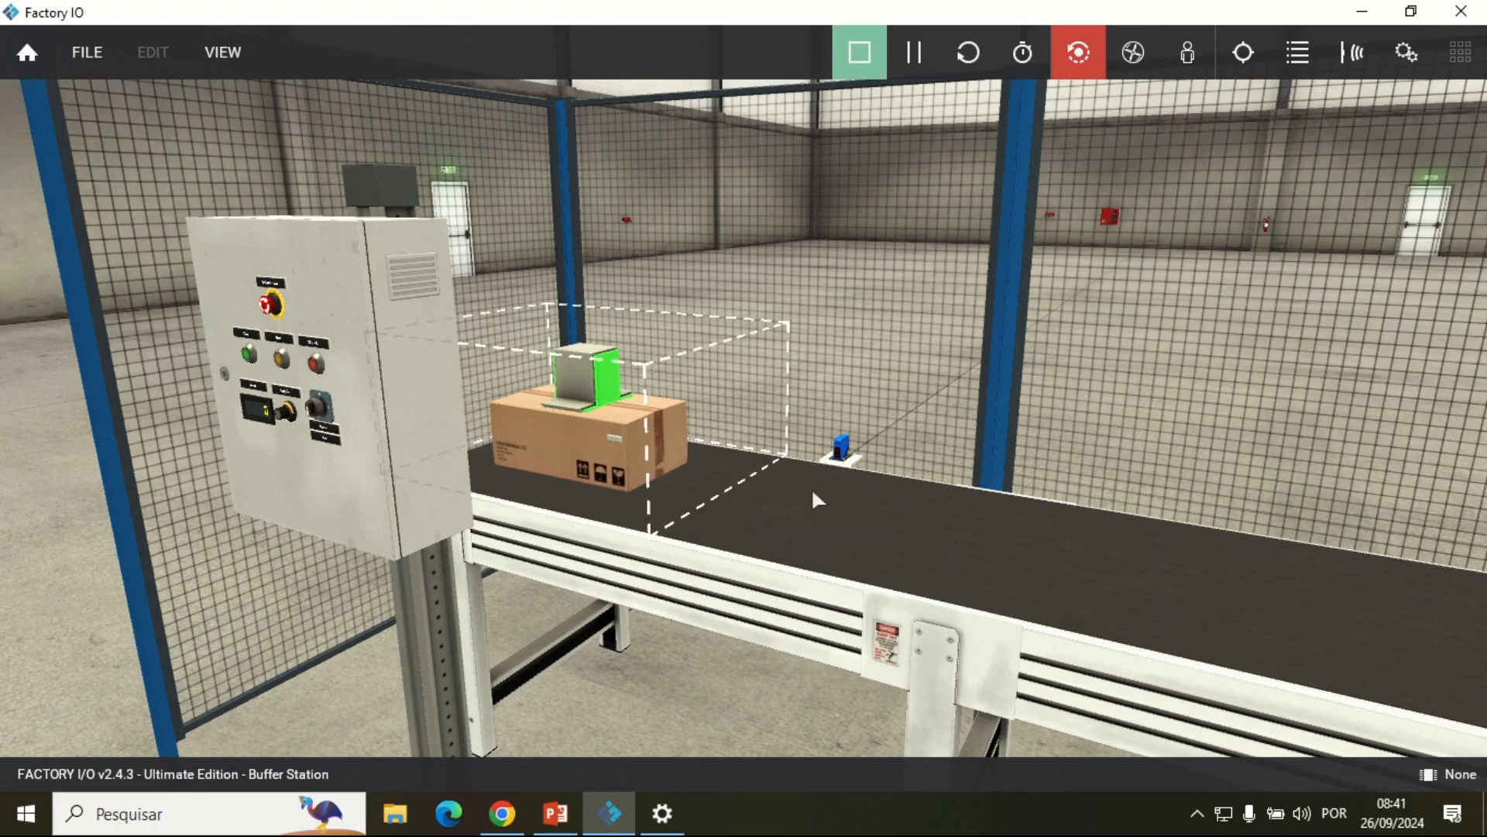
scroll(922, 541, down, 10)
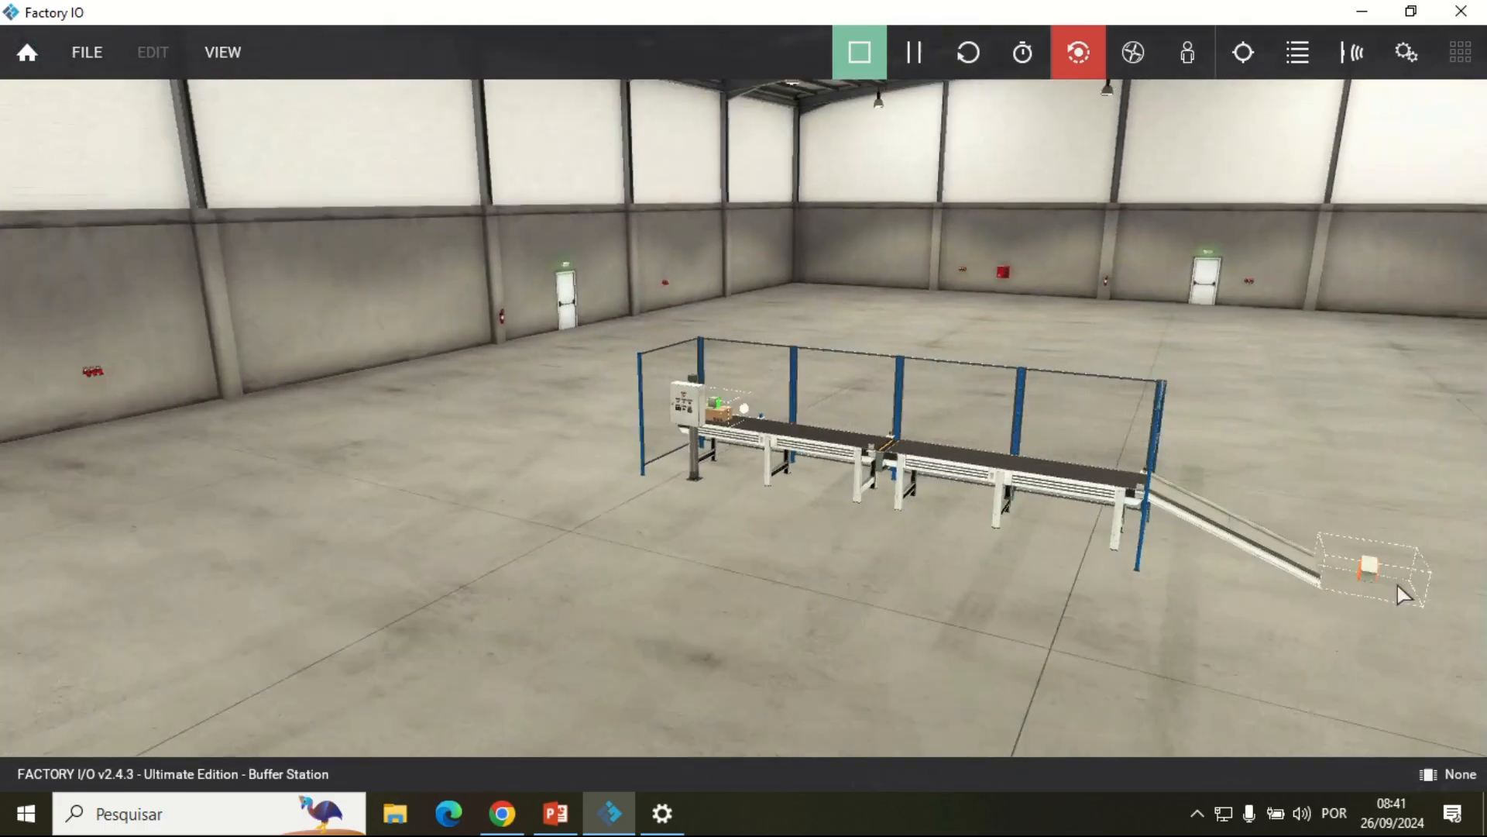
drag(1397, 586, 677, 355)
scroll(1136, 578, up, 5)
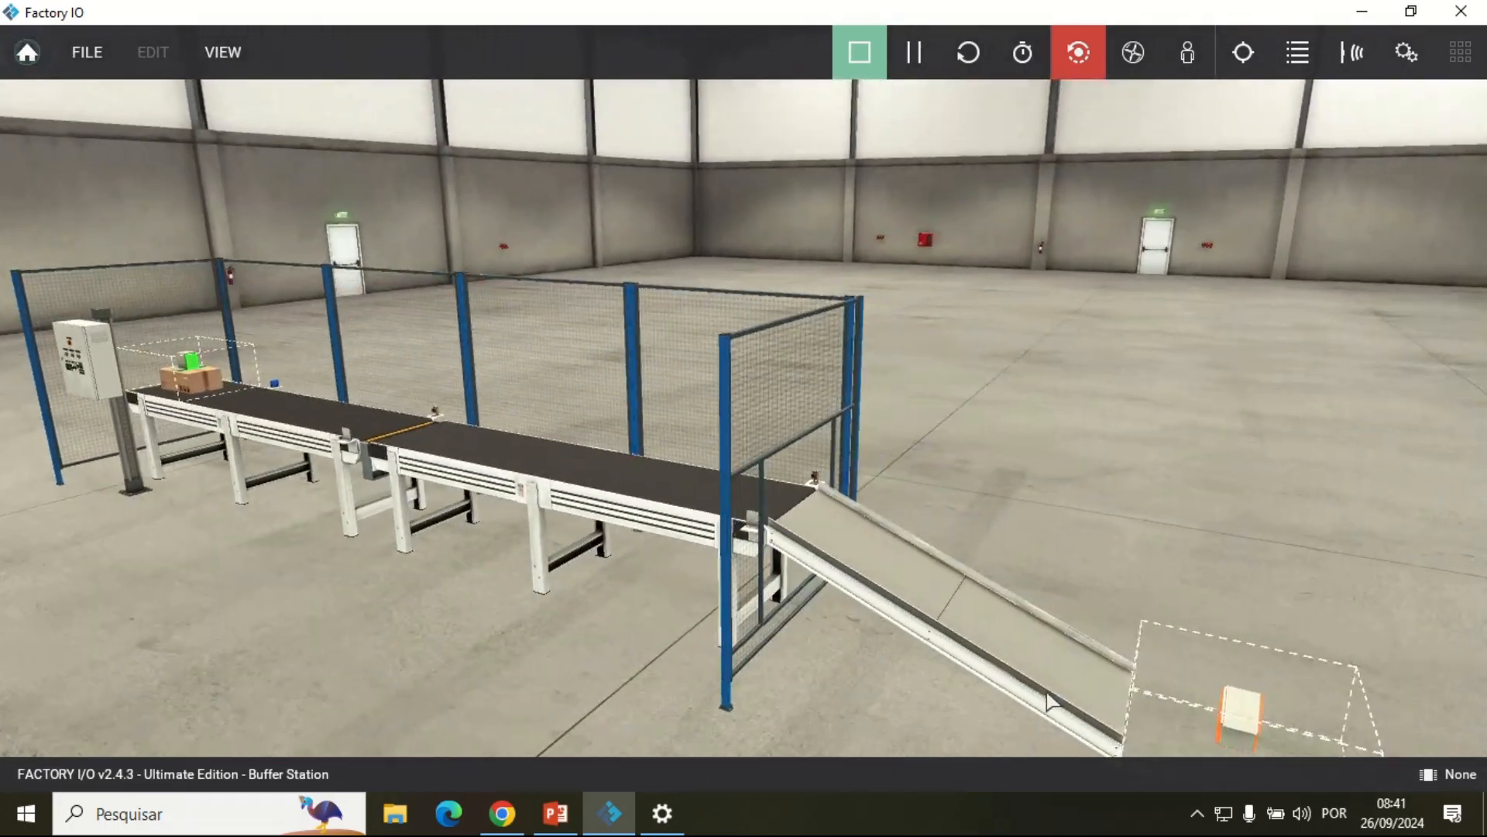
drag(1047, 702, 910, 560)
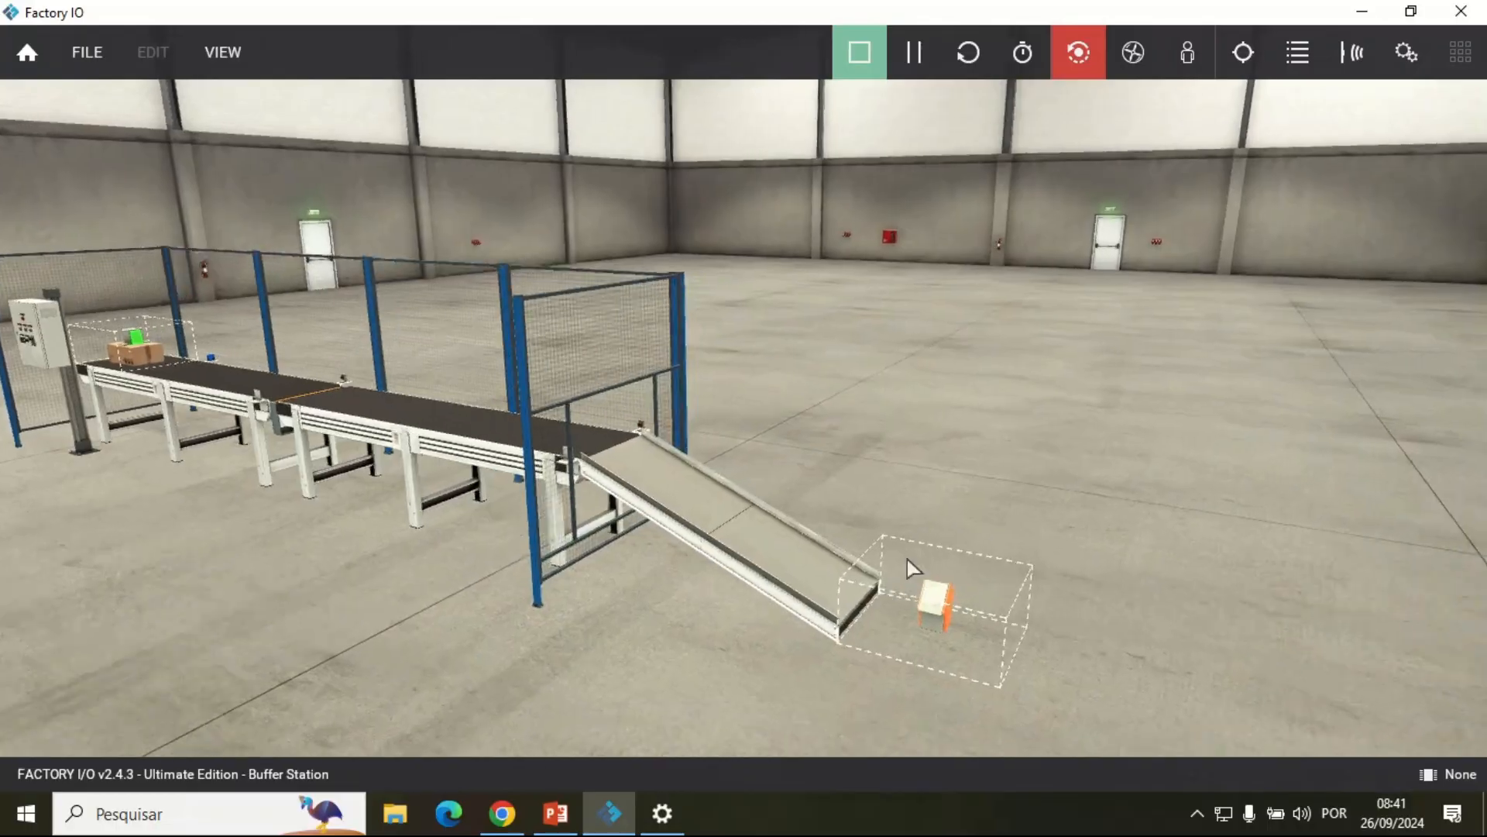
scroll(909, 559, up, 3)
drag(1047, 704, 832, 479)
scroll(878, 661, up, 3)
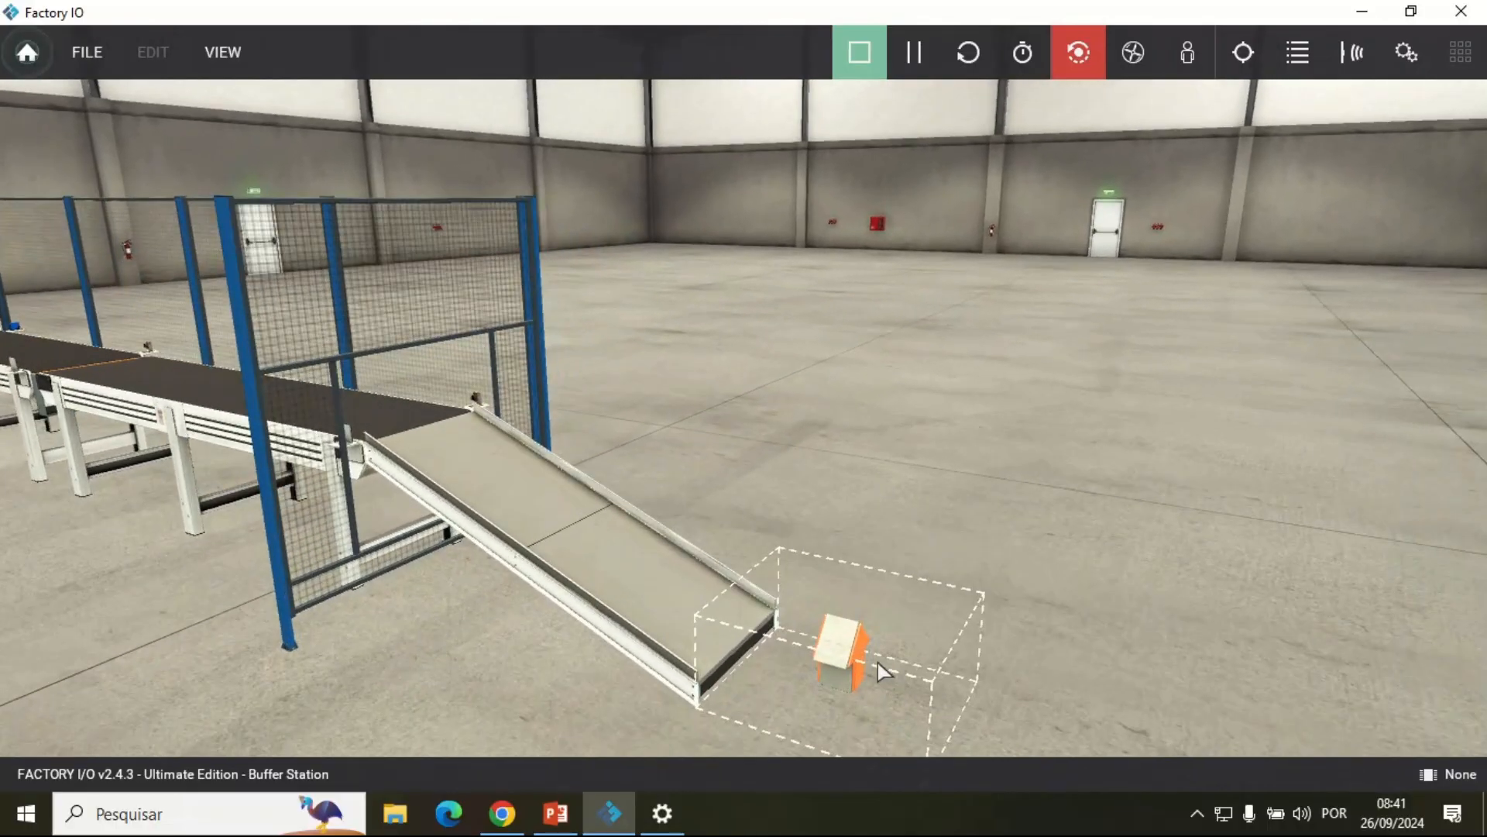
Step: Examine the running line from the part remover and exit chute back to the control box, part emitter and box on the entry conveyor
drag(877, 663, 704, 398)
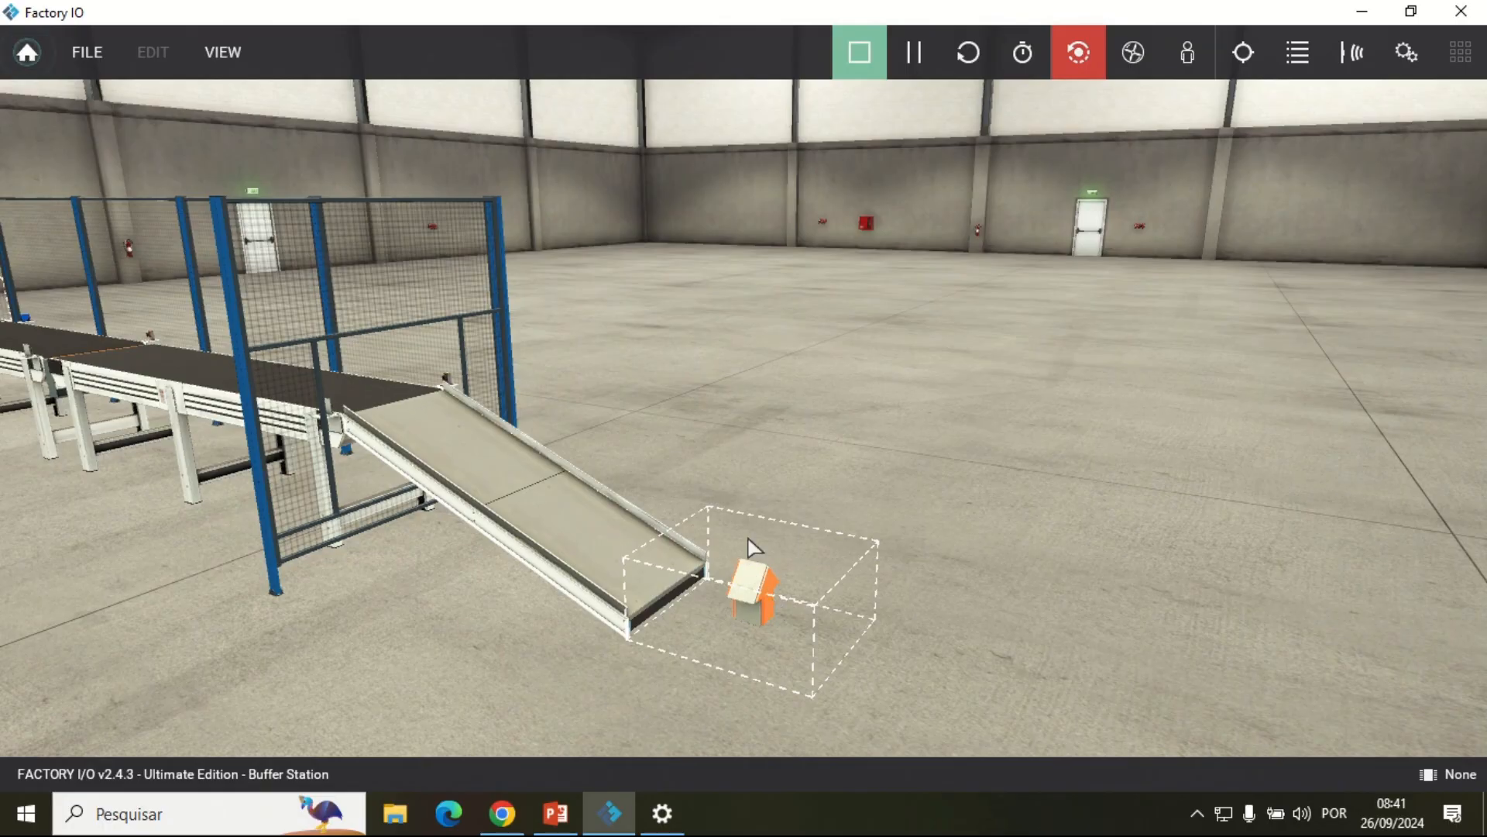
scroll(322, 349, down, 2)
drag(595, 338, 790, 347)
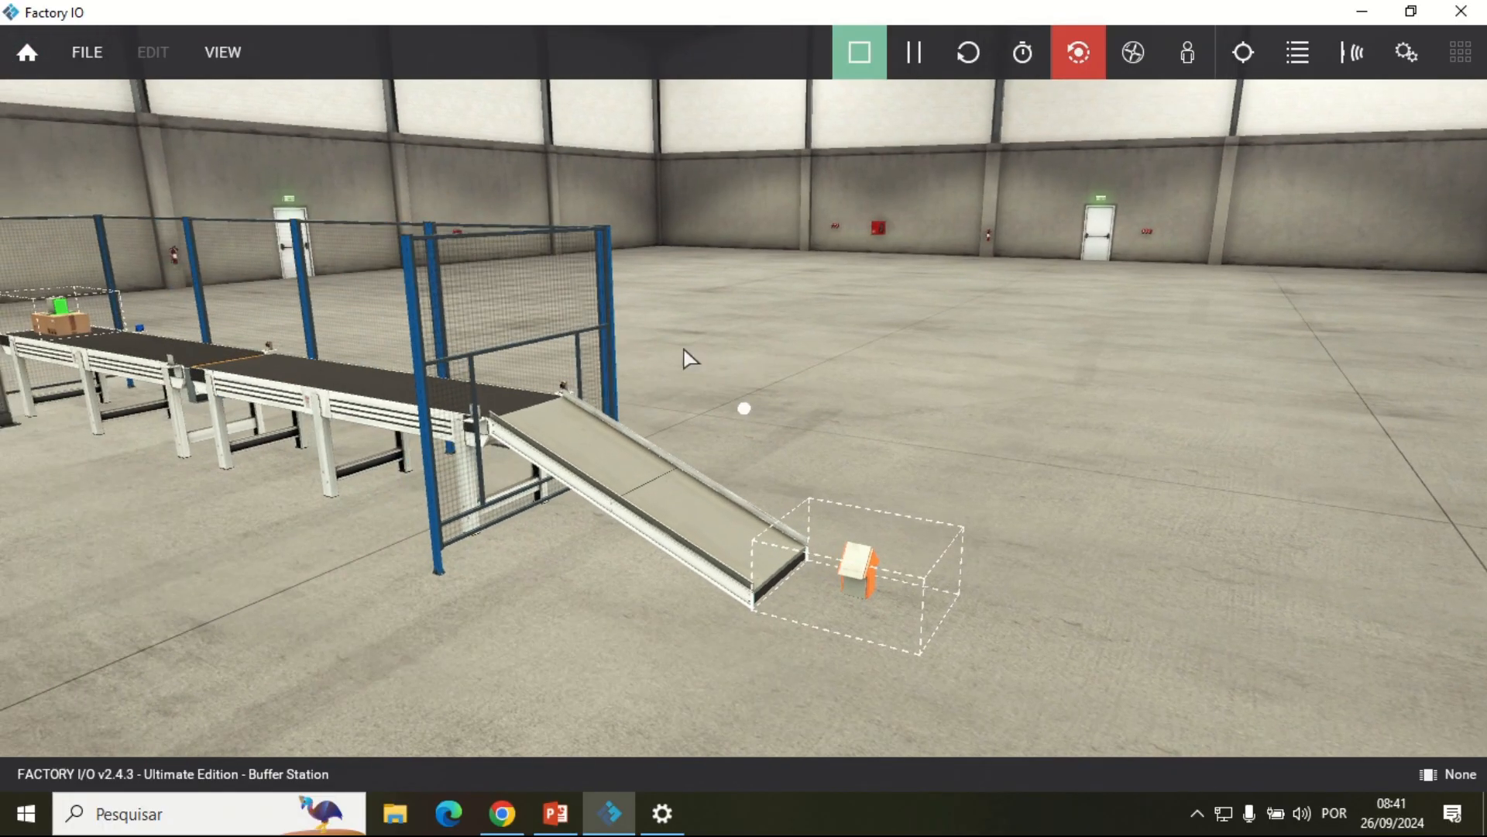
drag(659, 511, 890, 581)
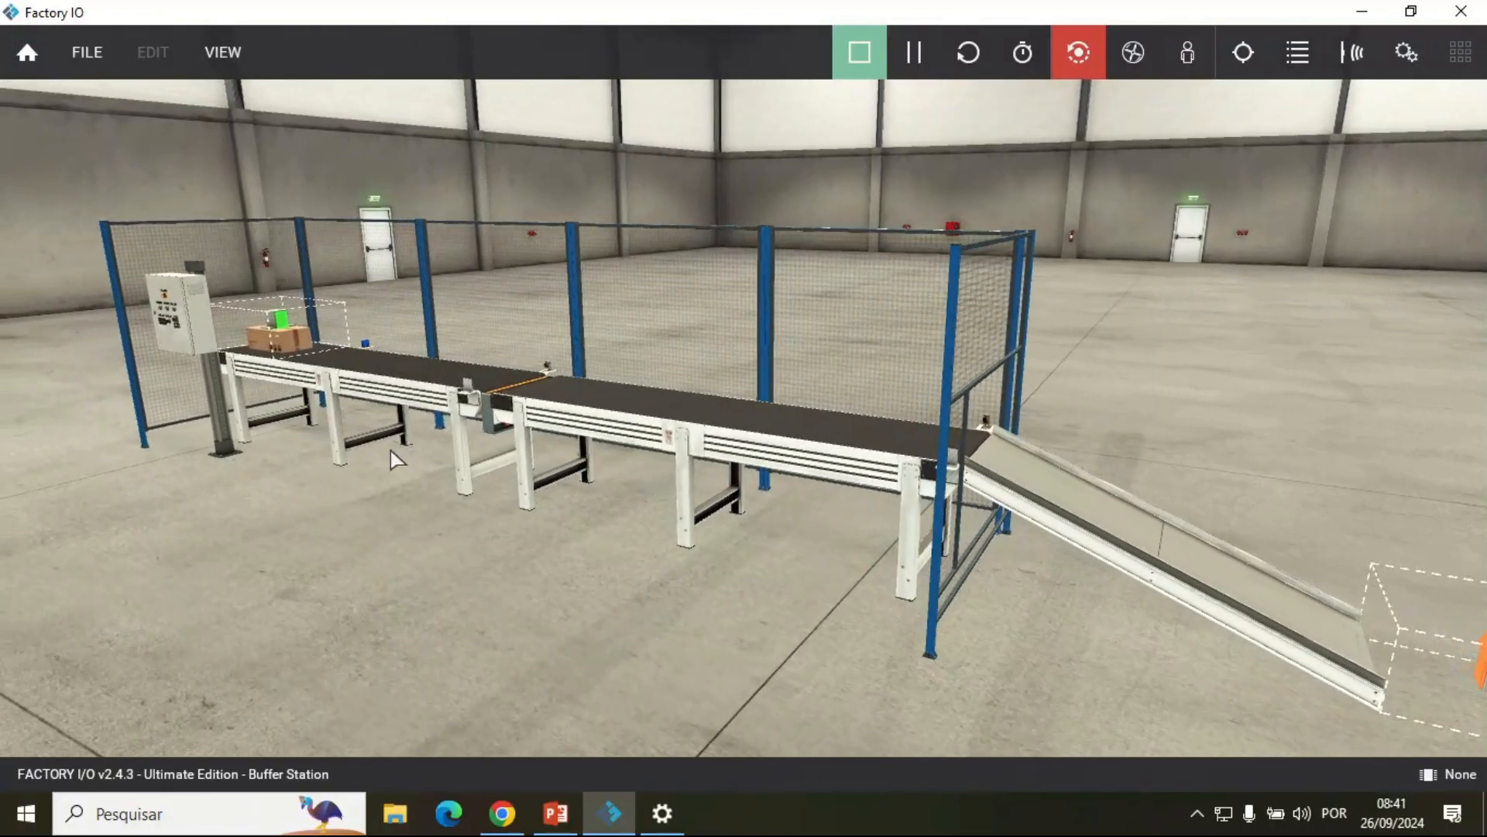
key(a)
key(w)
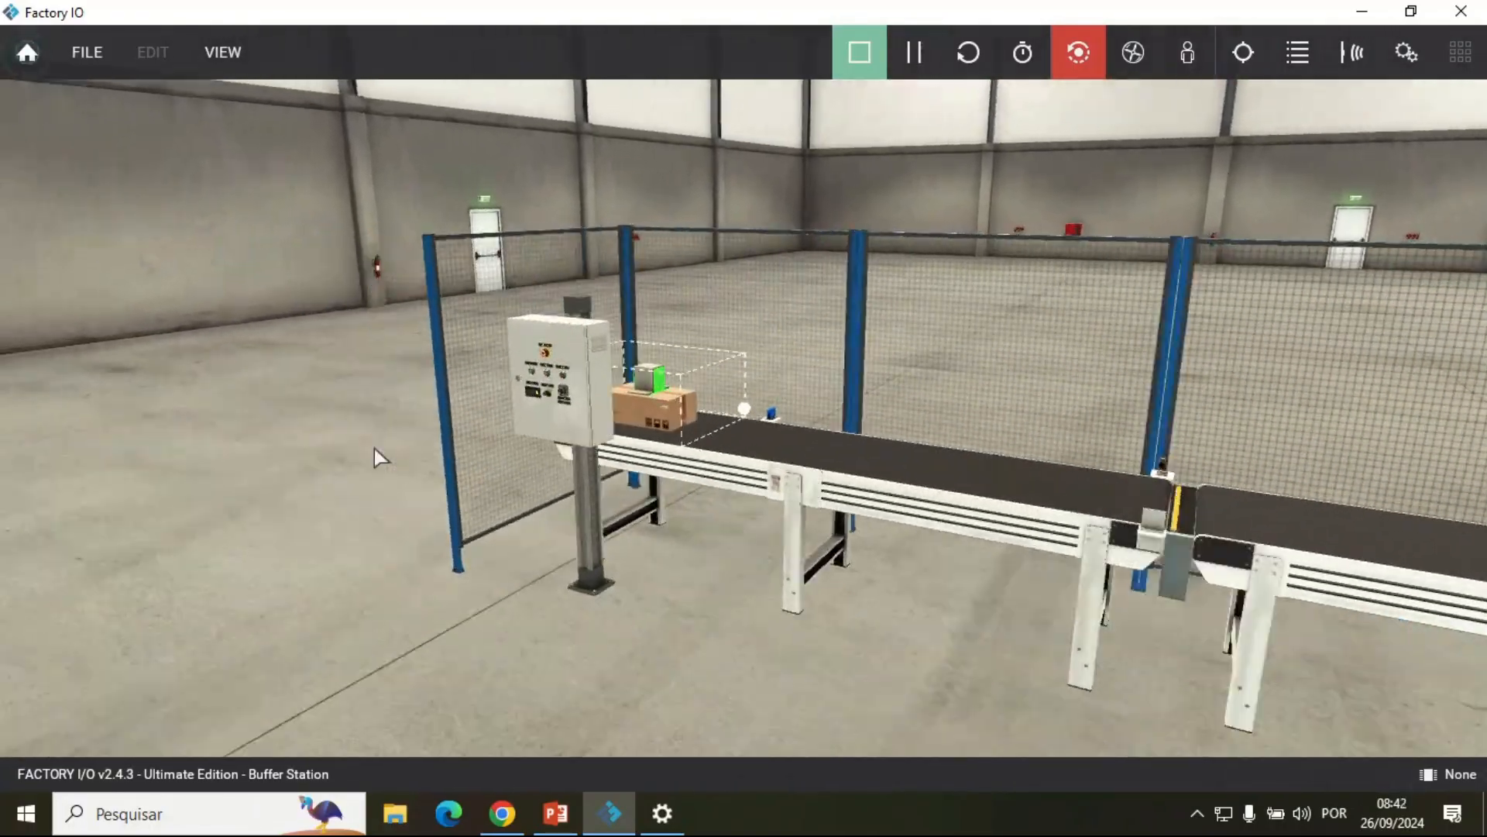
key(d)
key(w)
key(s)
key(s)
key(a)
key(w)
key(d)
key(a)
key(w)
key(w)
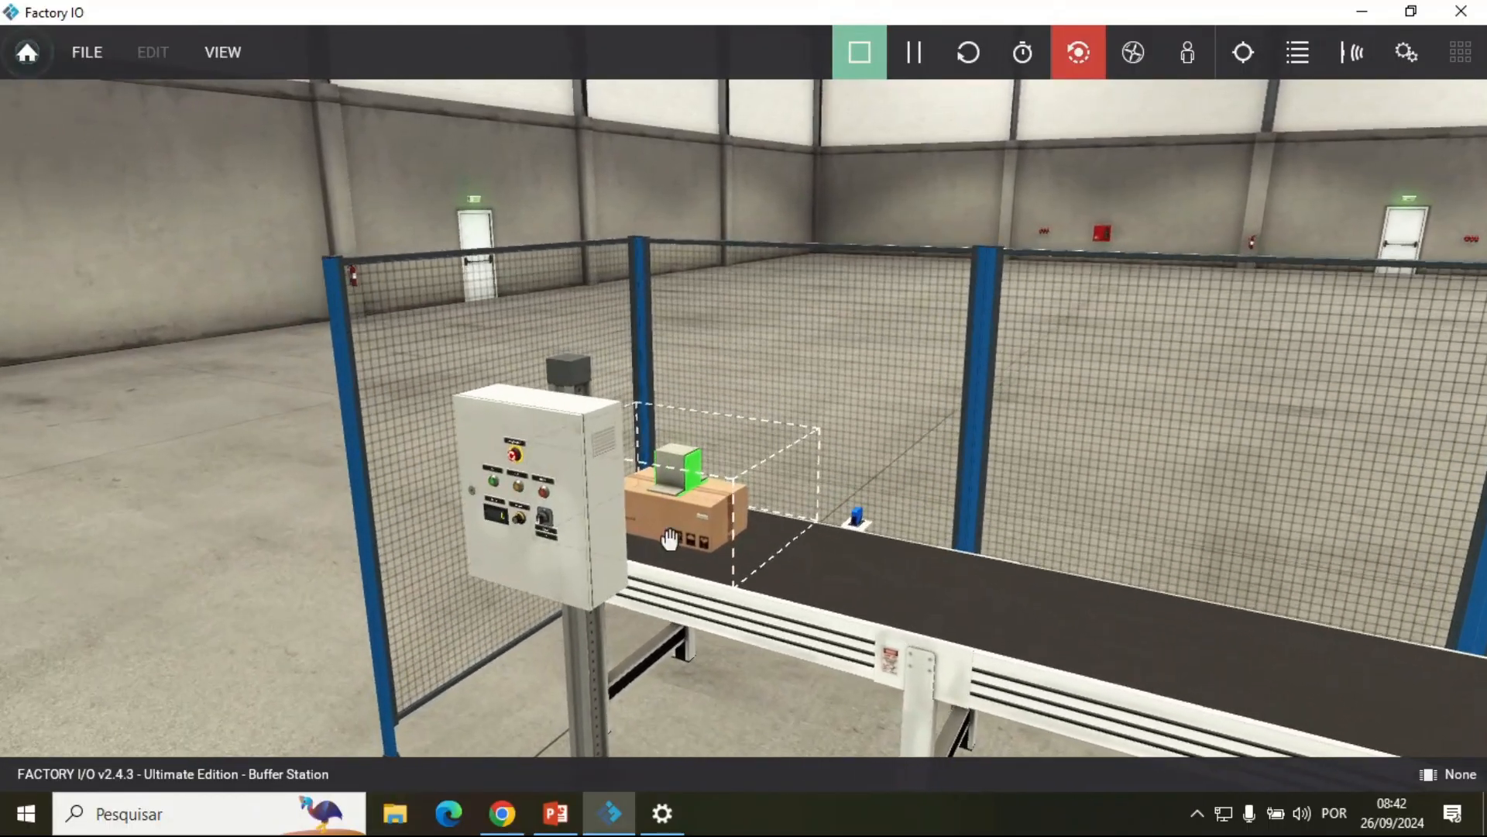
Step: Stop the simulation and clear the desktop by minimizing the scene and closing the settings and browser windows
click(860, 52)
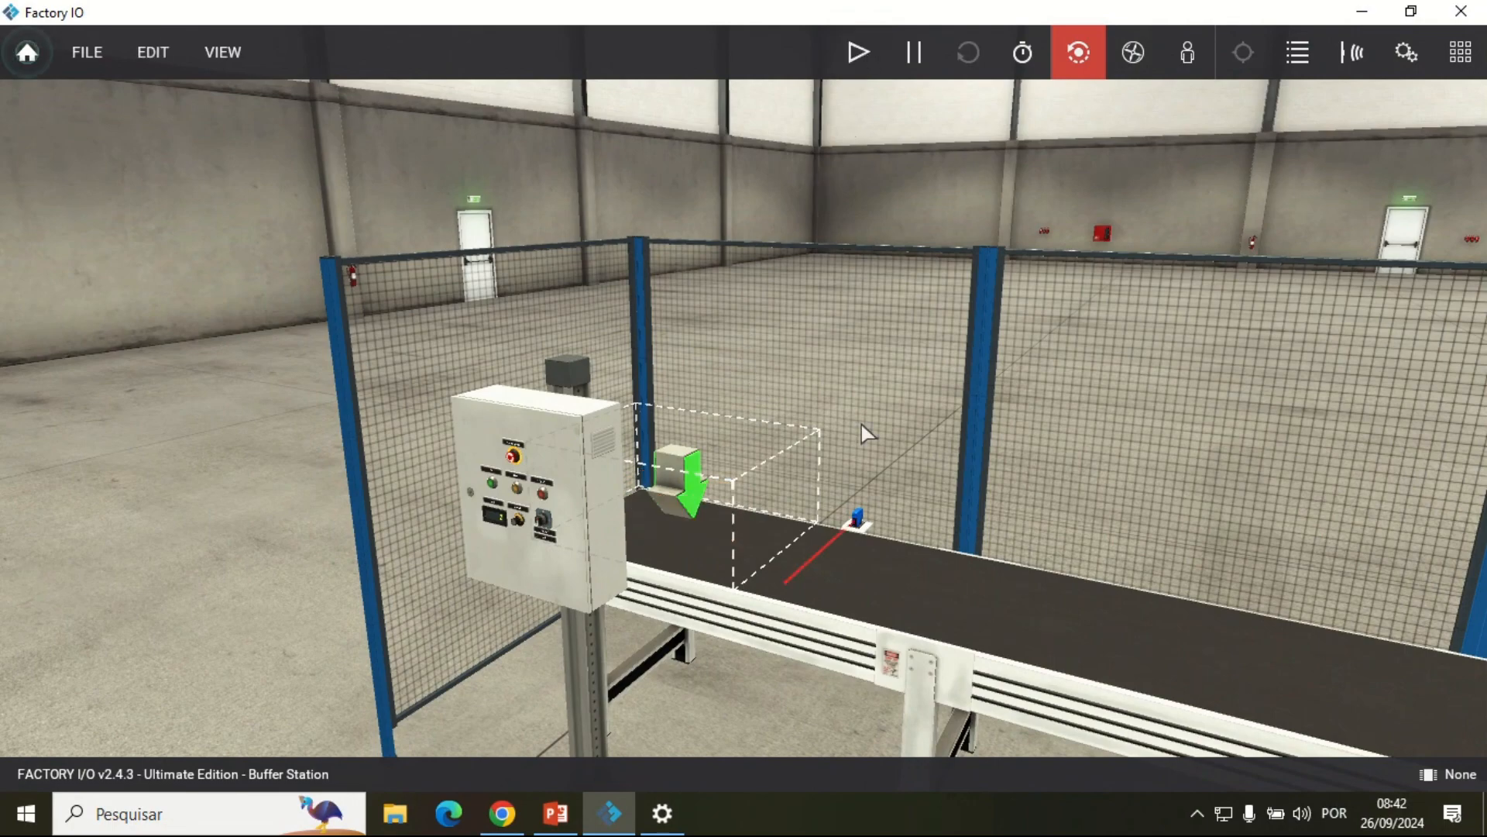
click(1362, 10)
click(1462, 17)
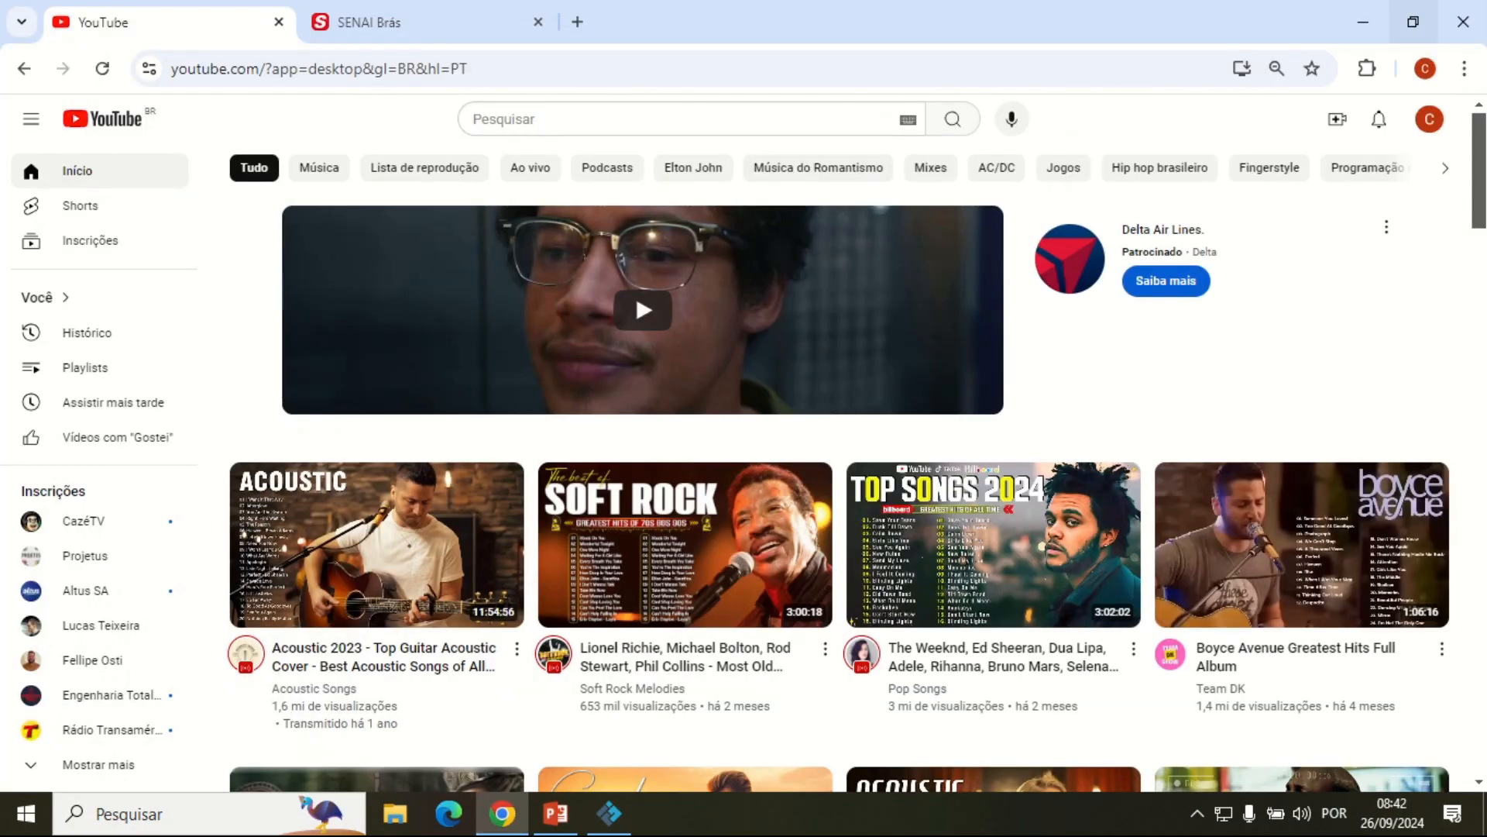
click(1474, 23)
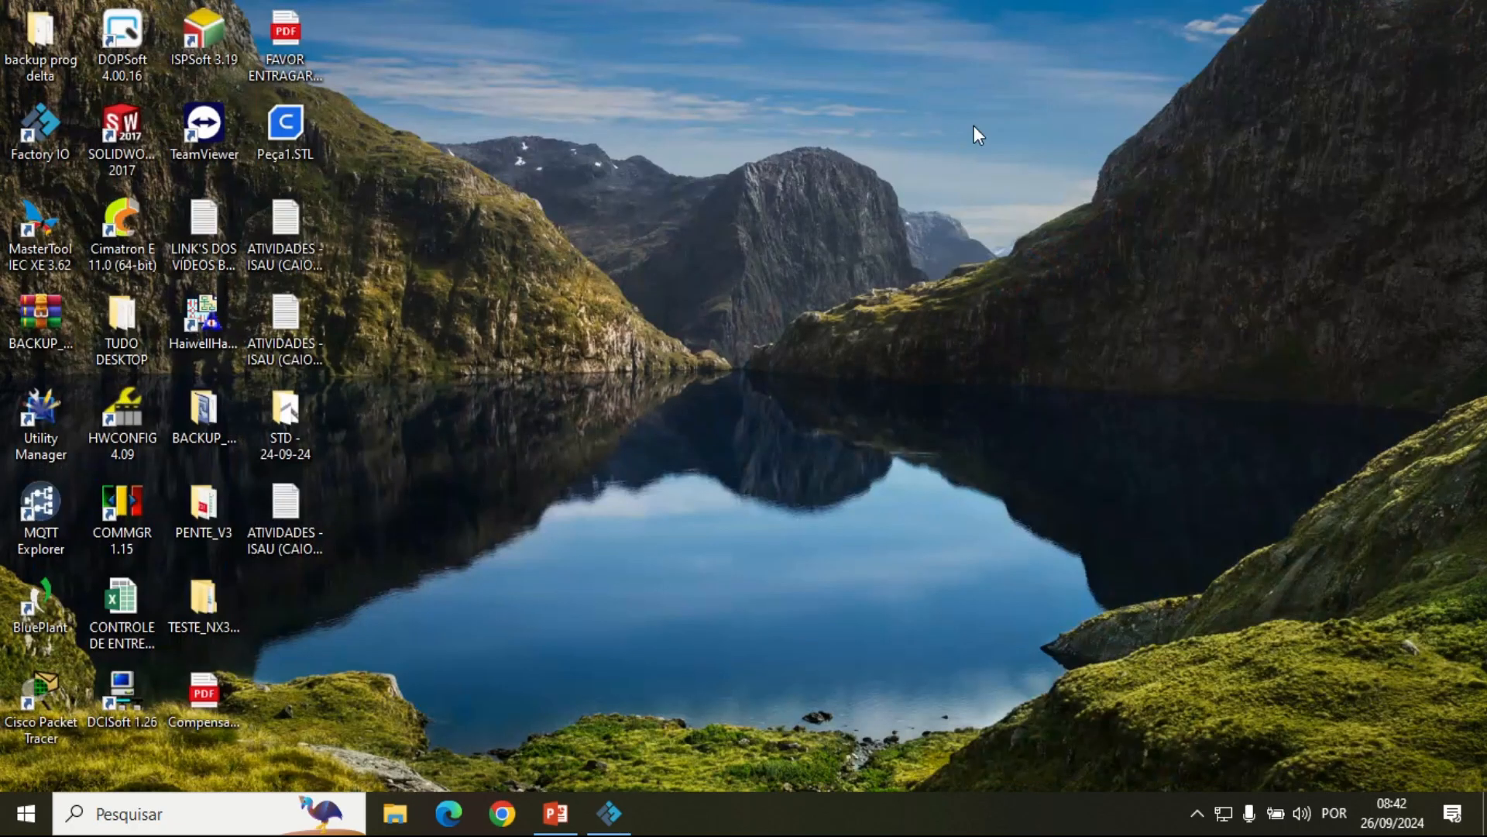
Step: Launch MasterTool IEC XE 3.62 as administrator and start a new project based on the Projeto MasterTool Padrão template
right_click(34, 229)
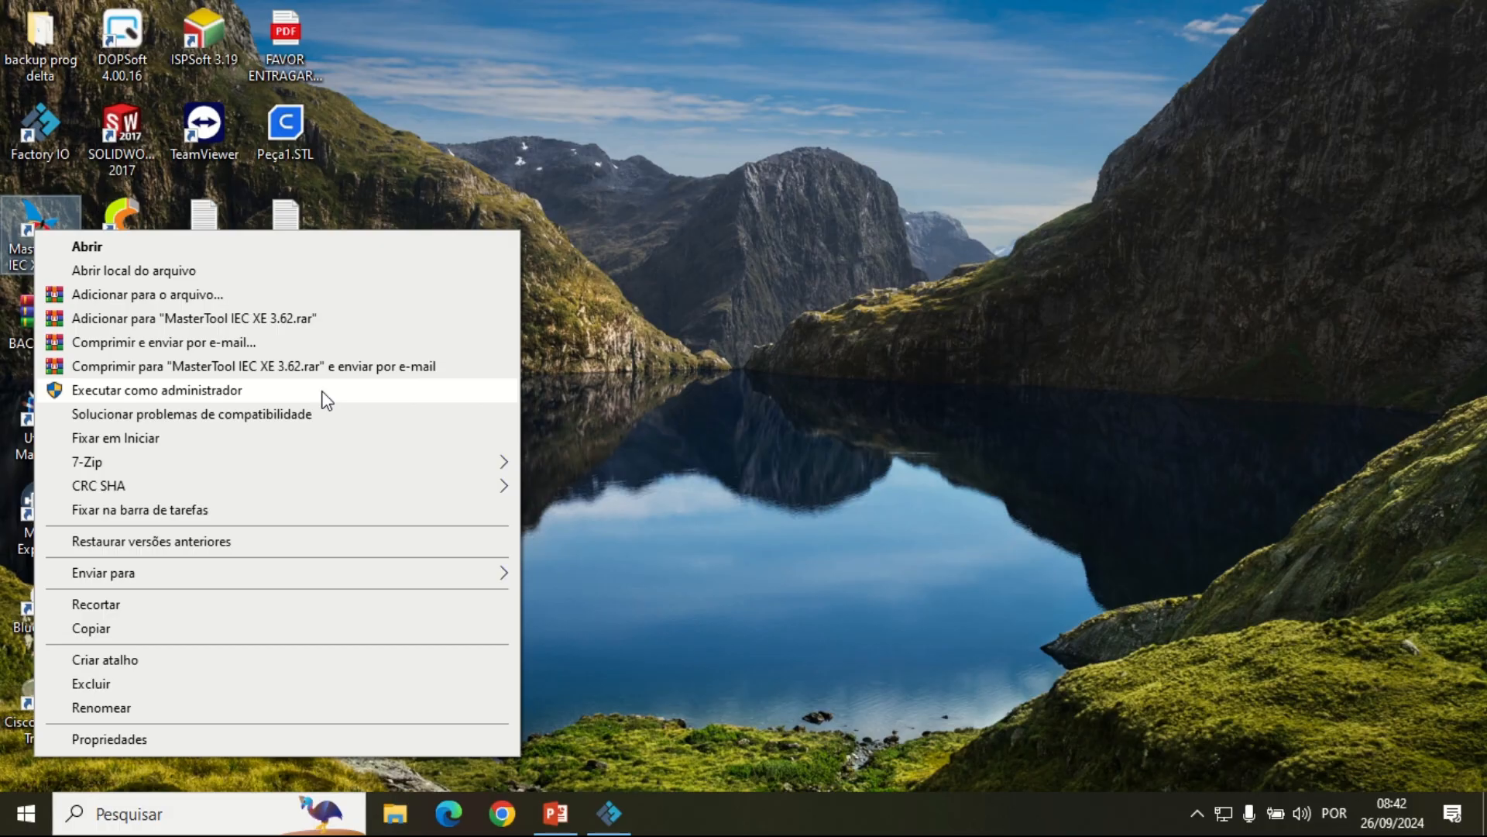
click(230, 393)
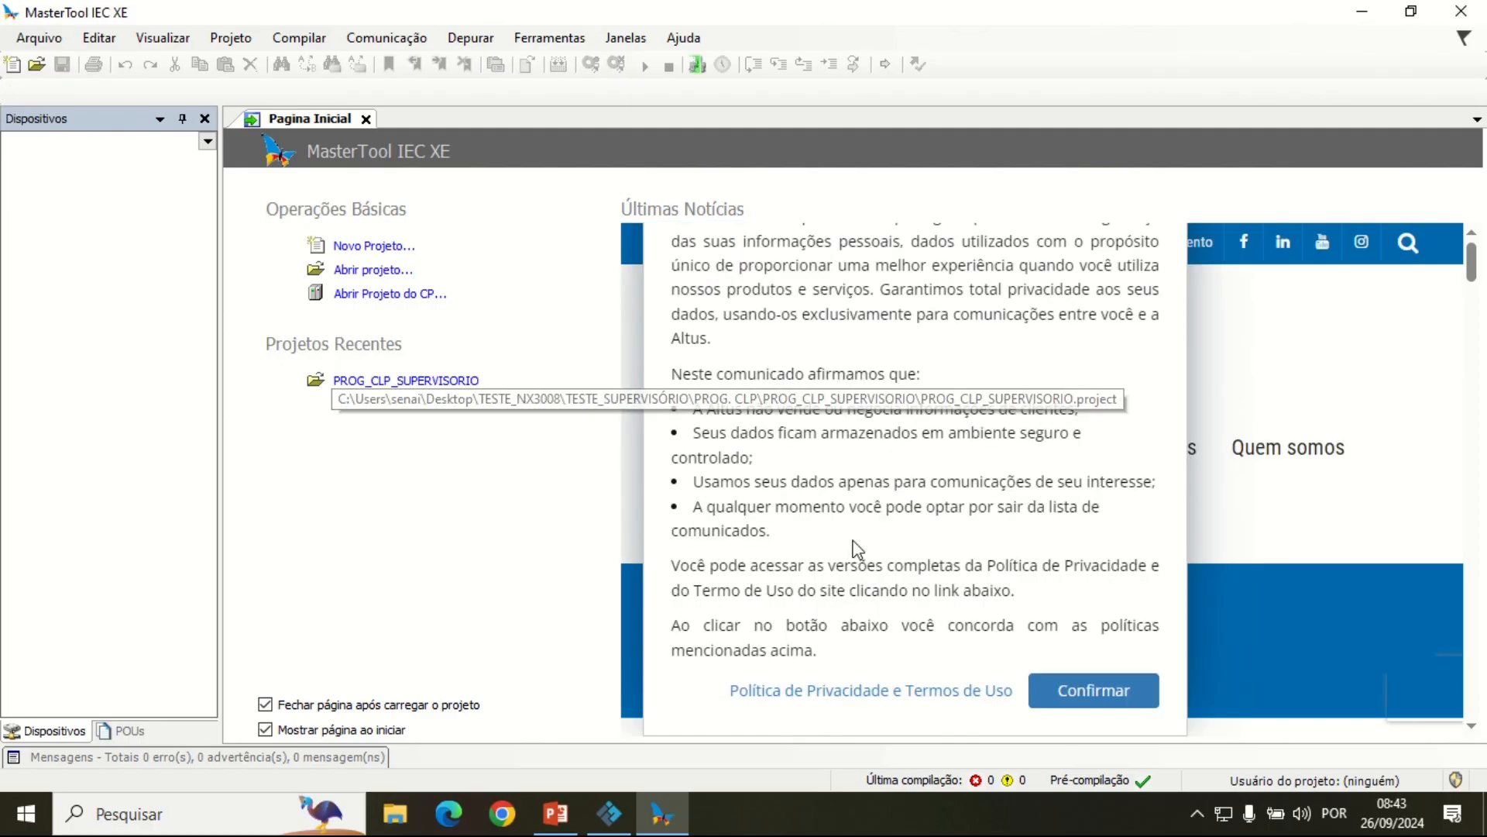
click(376, 246)
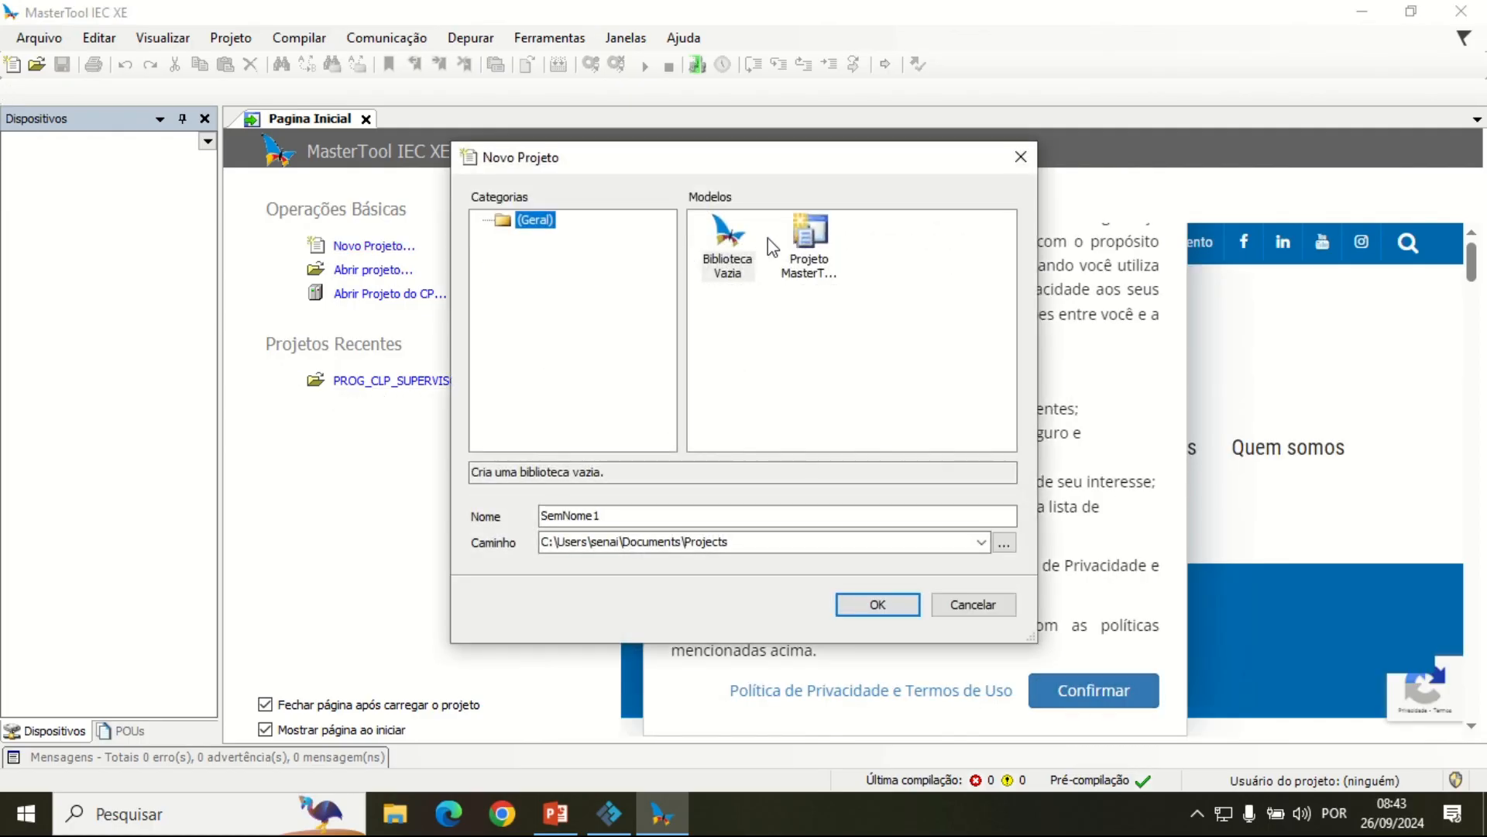
mouse_move(744, 169)
mouse_down()
mouse_move(760, 202)
mouse_move(760, 178)
mouse_up()
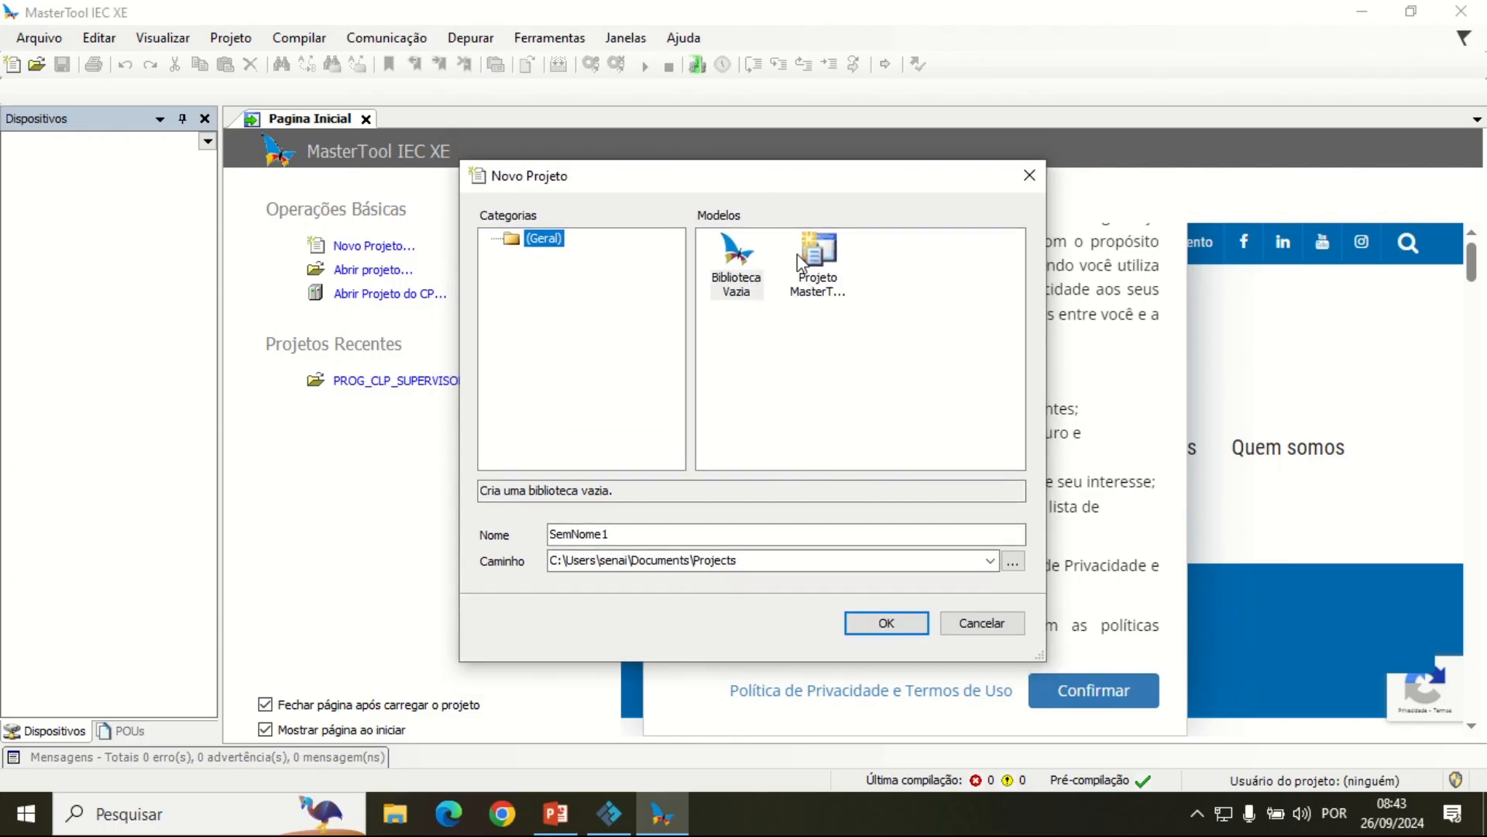
drag(804, 177, 812, 120)
click(827, 200)
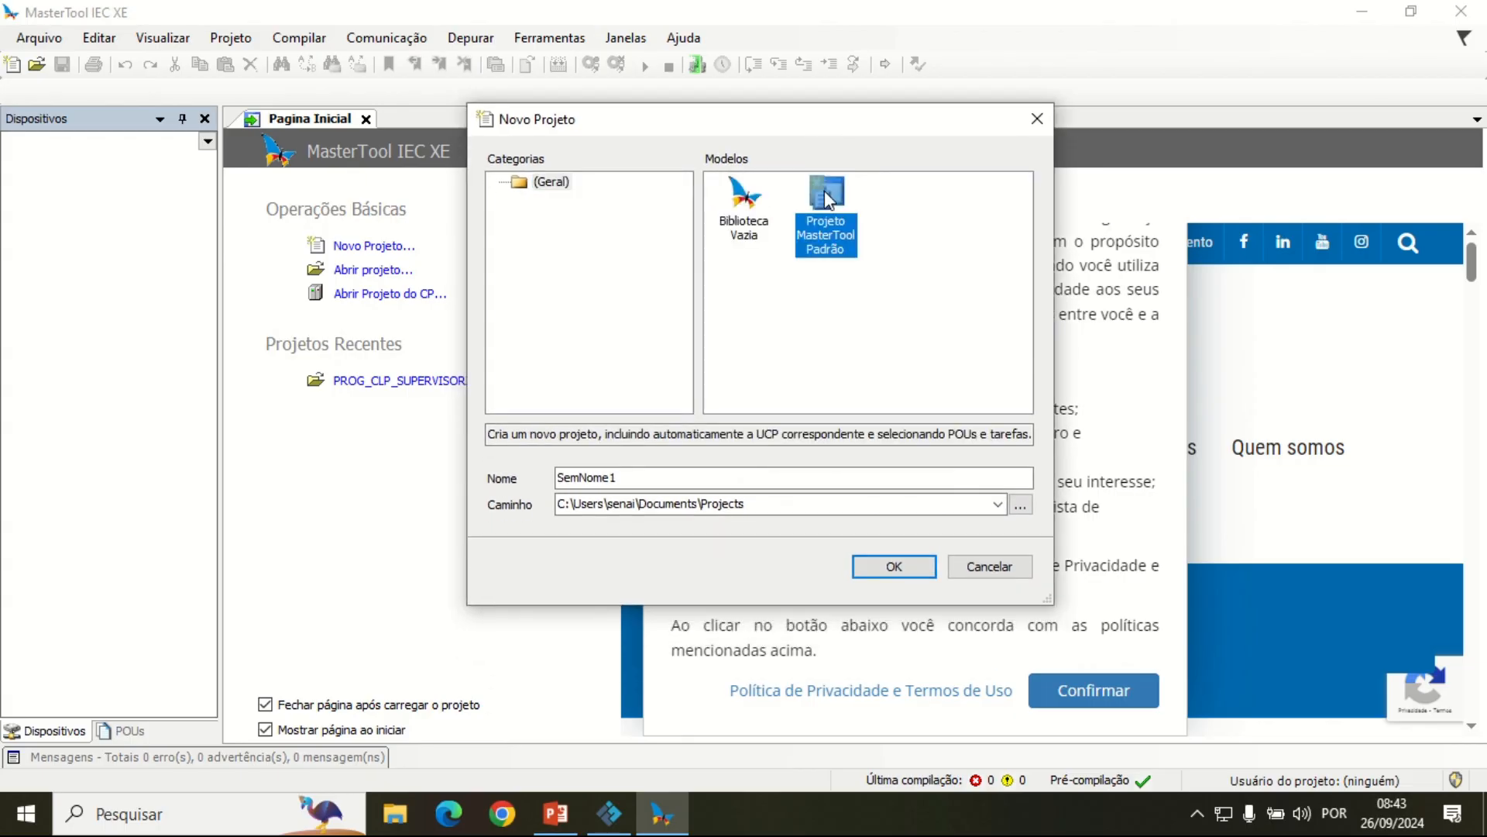
Step: Name the new project FACTORY_IO and create it in the default Projects folder
drag(644, 478, 527, 465)
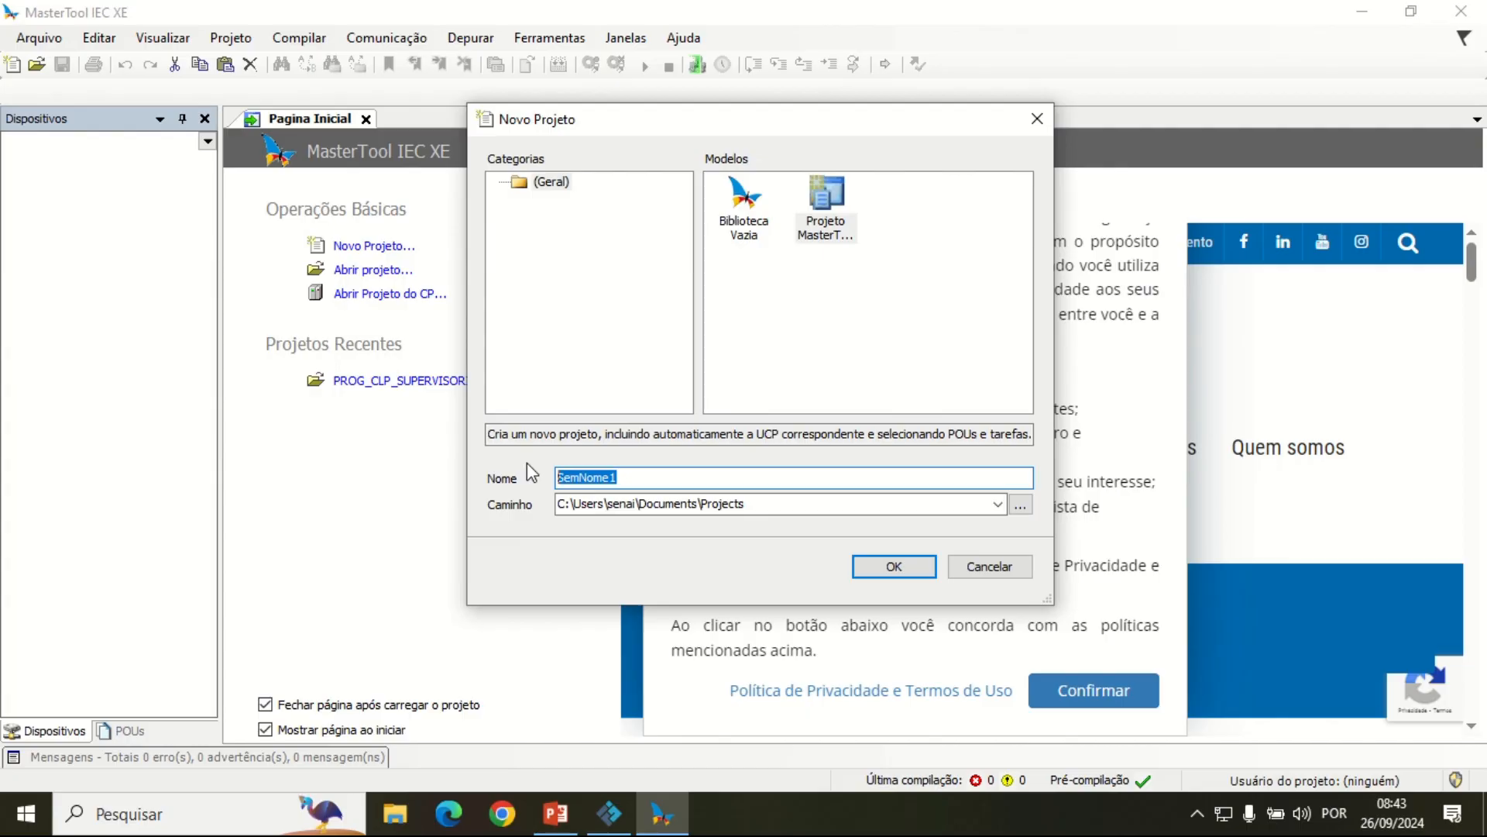
text(FACTO)
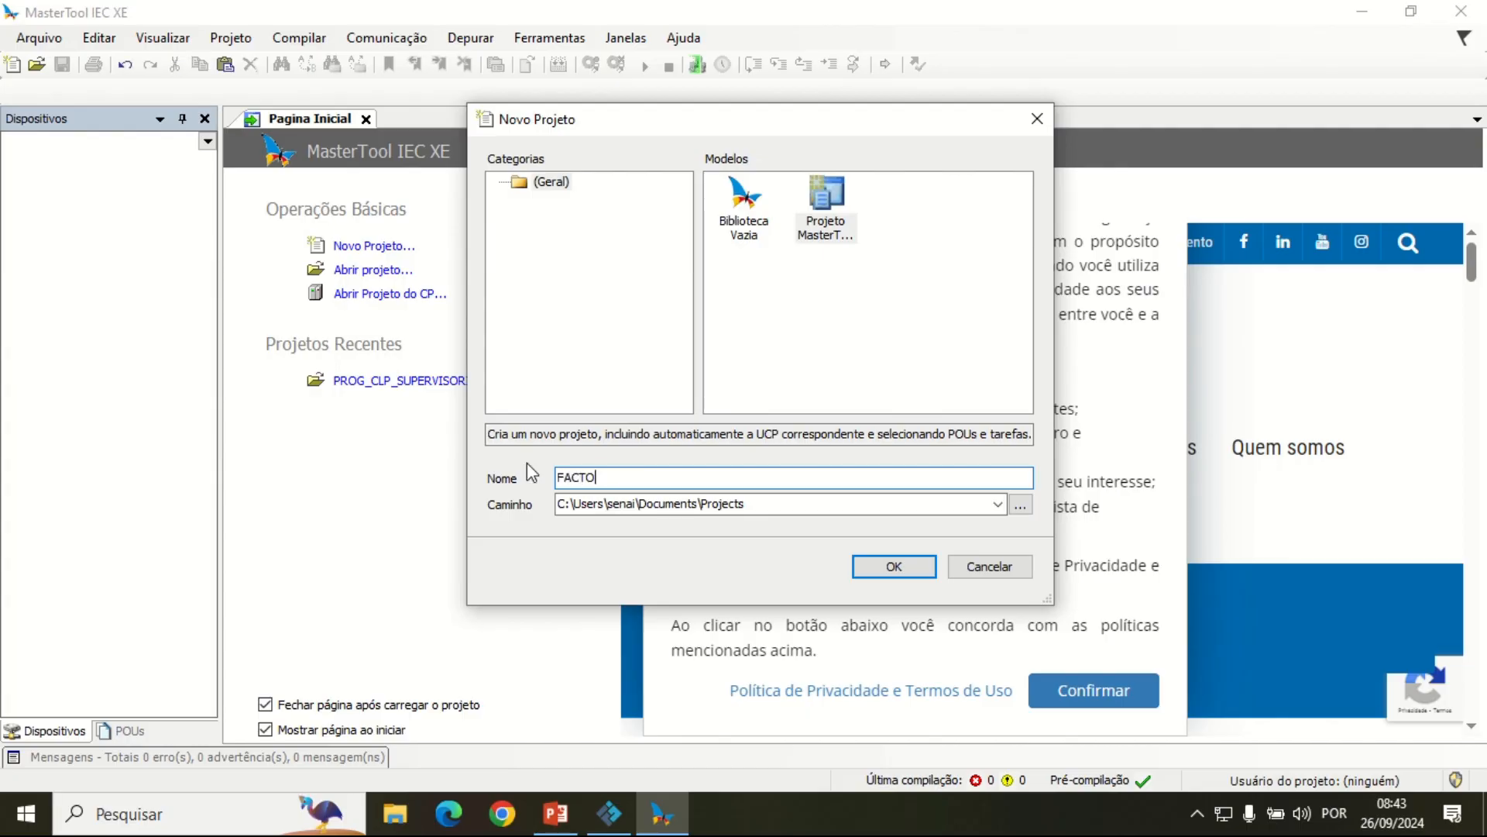
text(RY_IO)
click(904, 568)
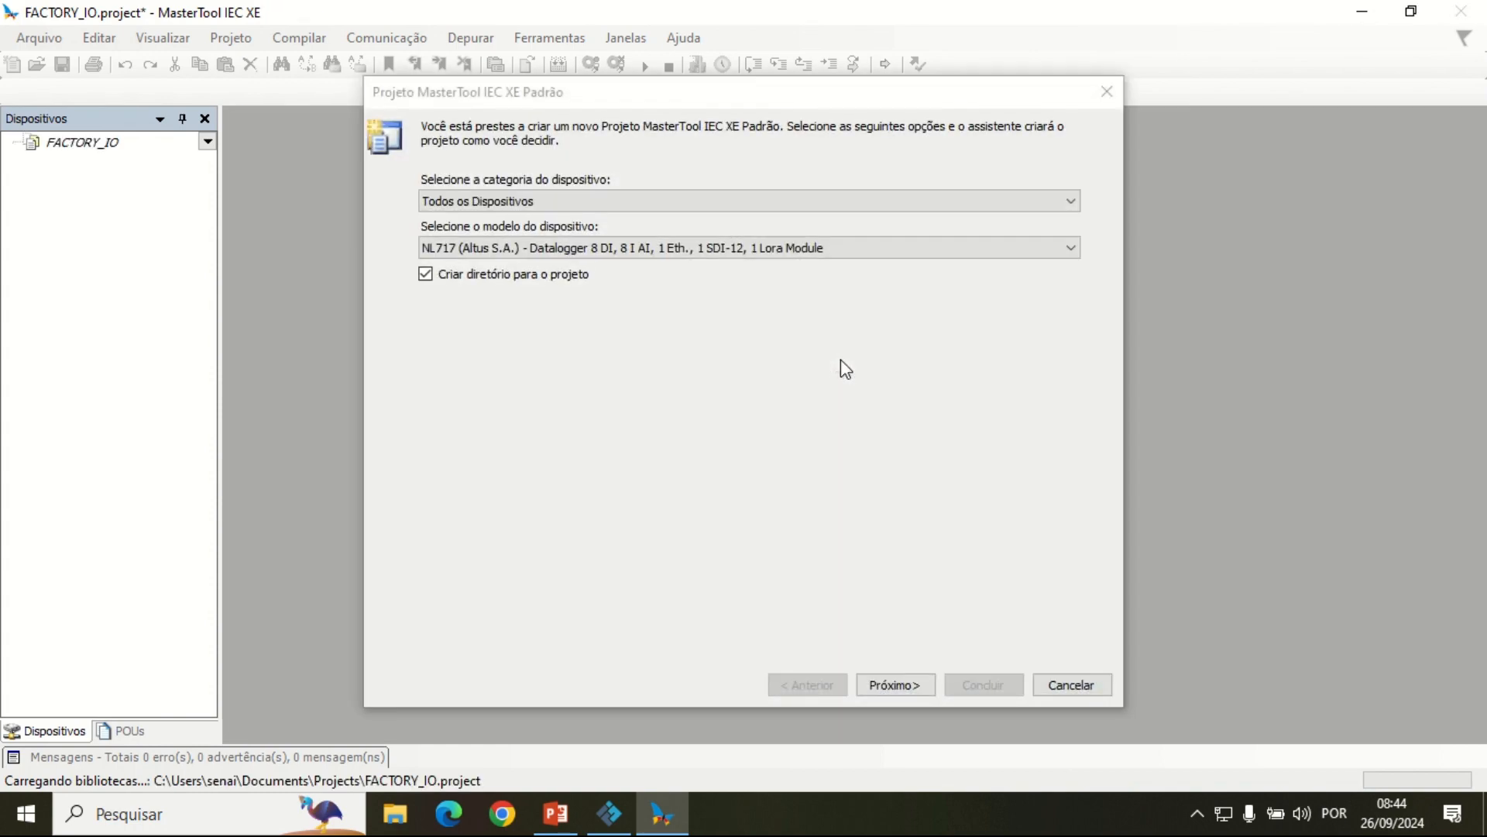
Step: Choose the XP325 compact PLC as the project's device model and continue to the profile settings
click(594, 248)
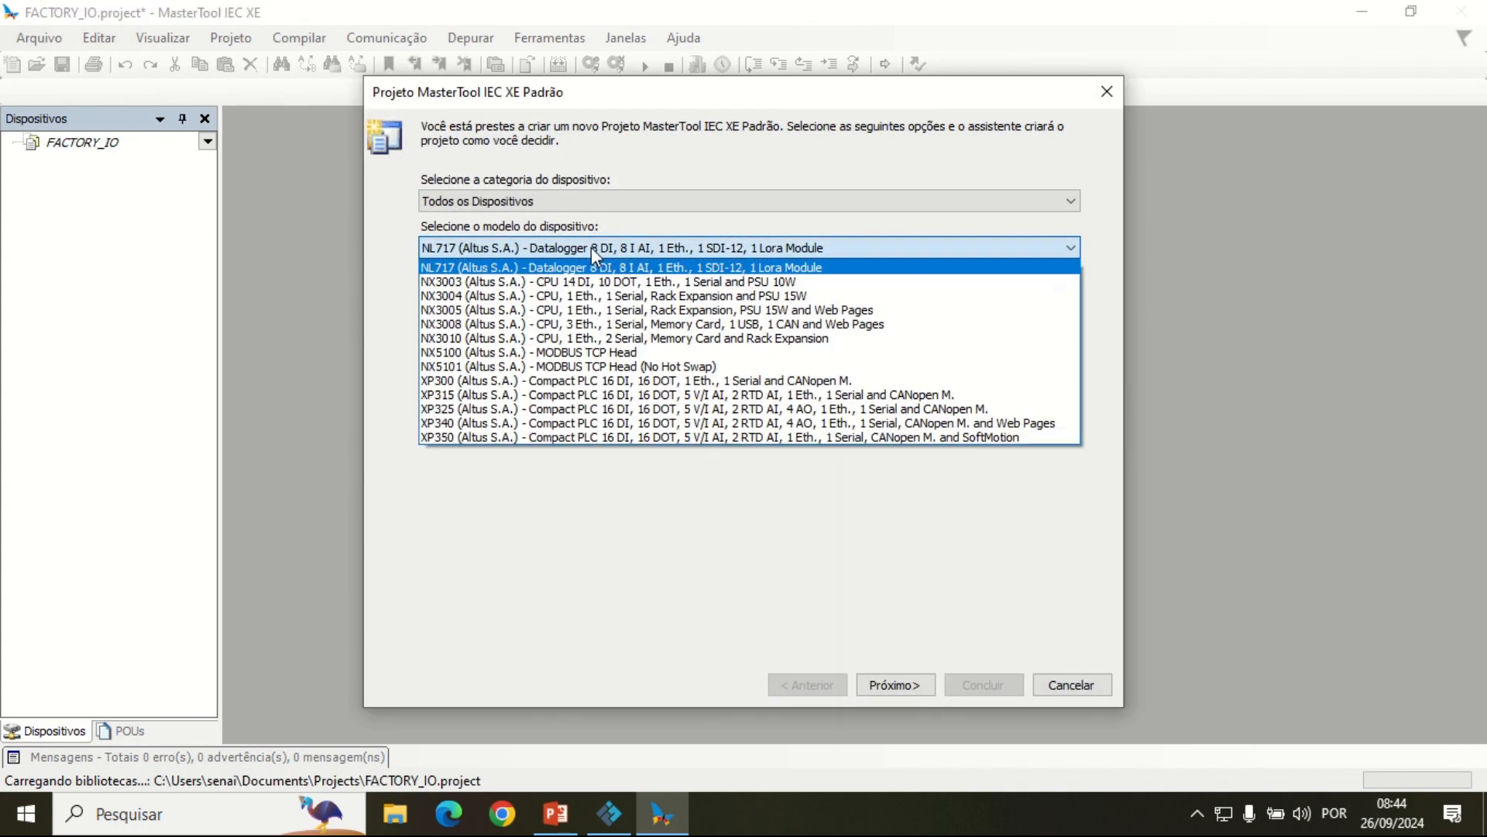
click(444, 409)
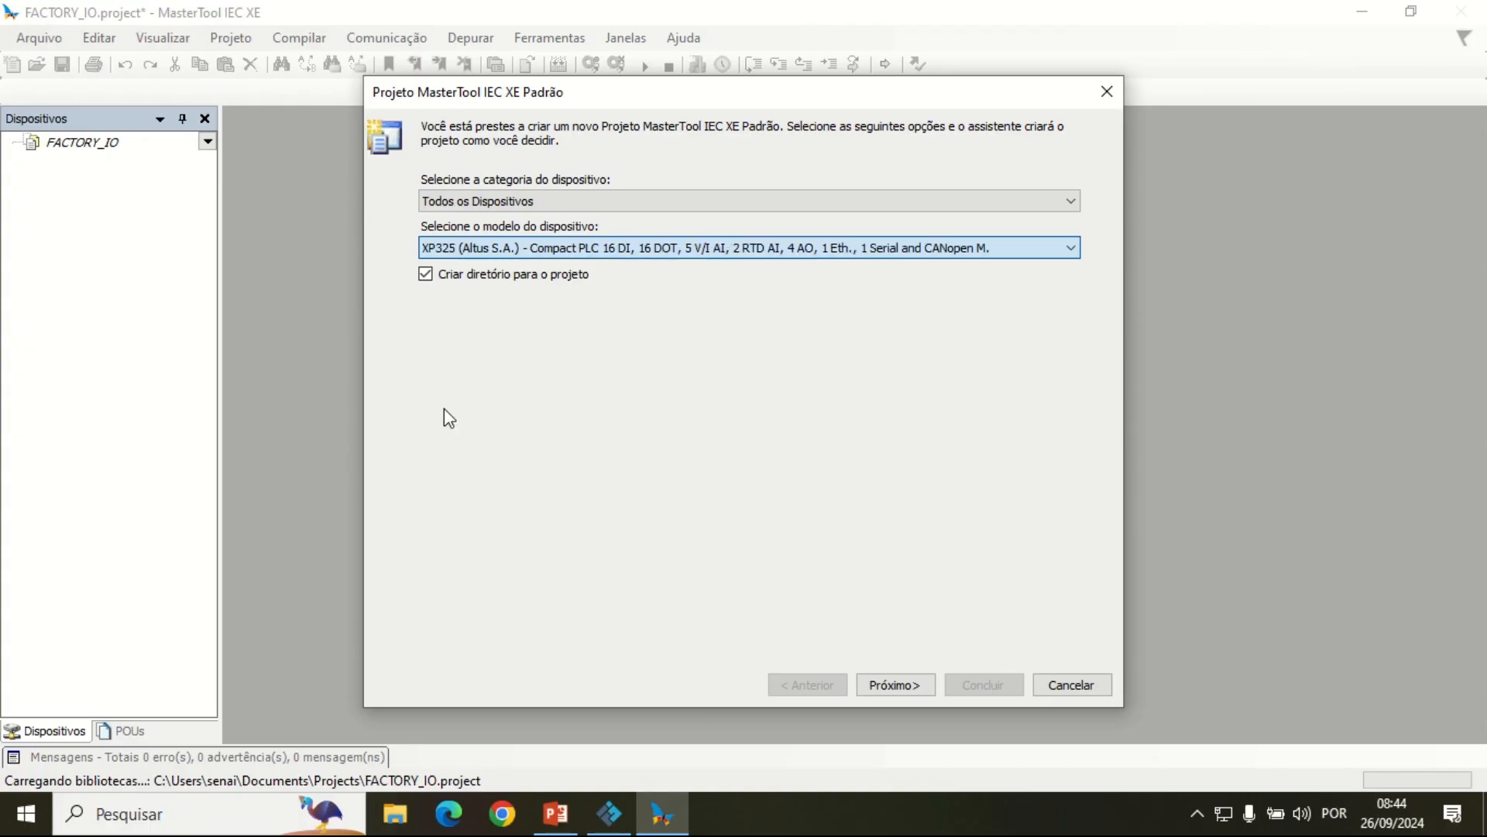
click(897, 686)
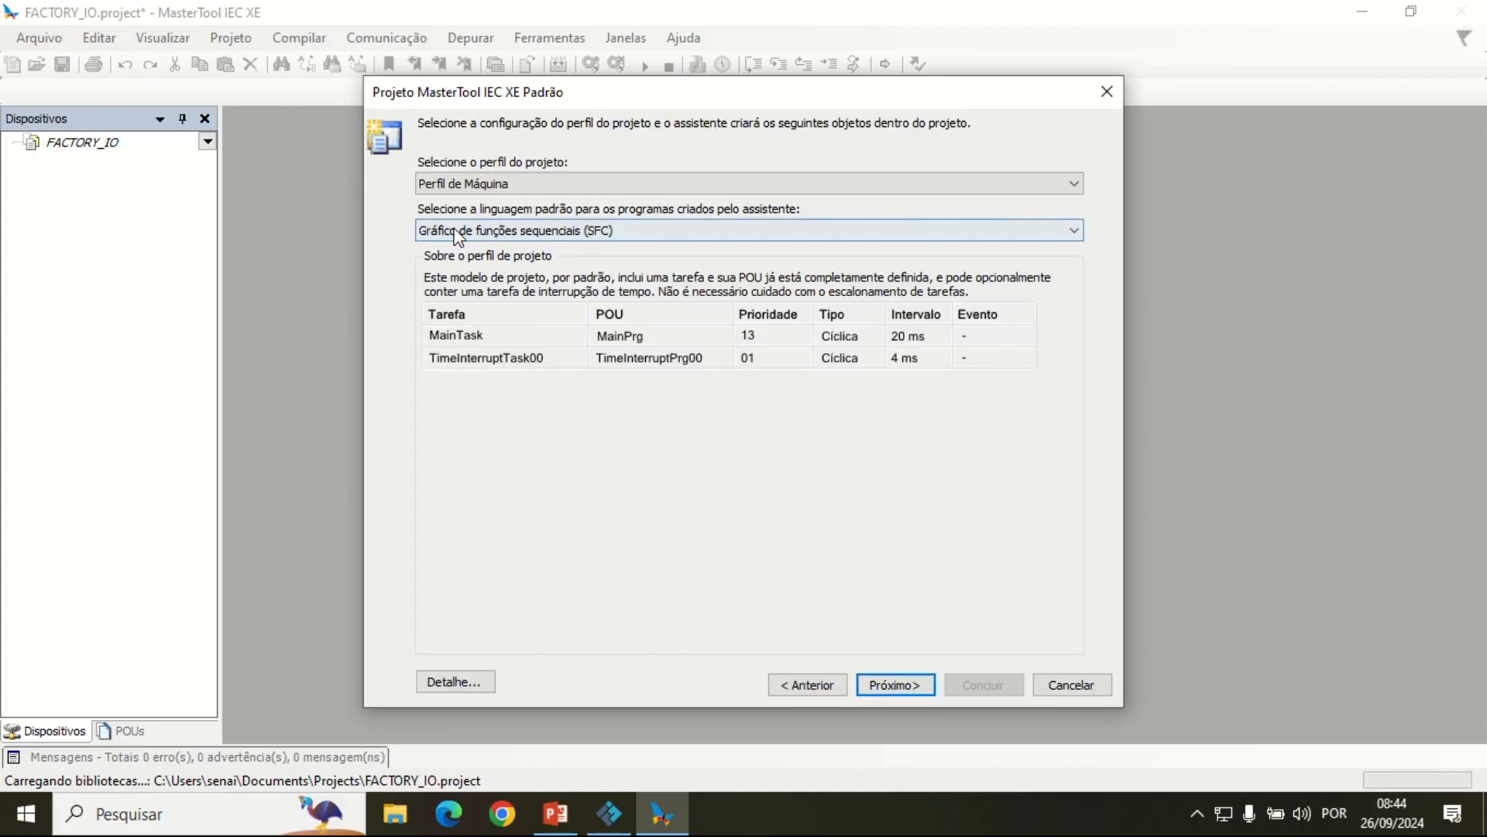
Step: Set the default programming language to Ladder Logic Diagram (LD) and finish the project wizard with the remaining defaults
click(672, 234)
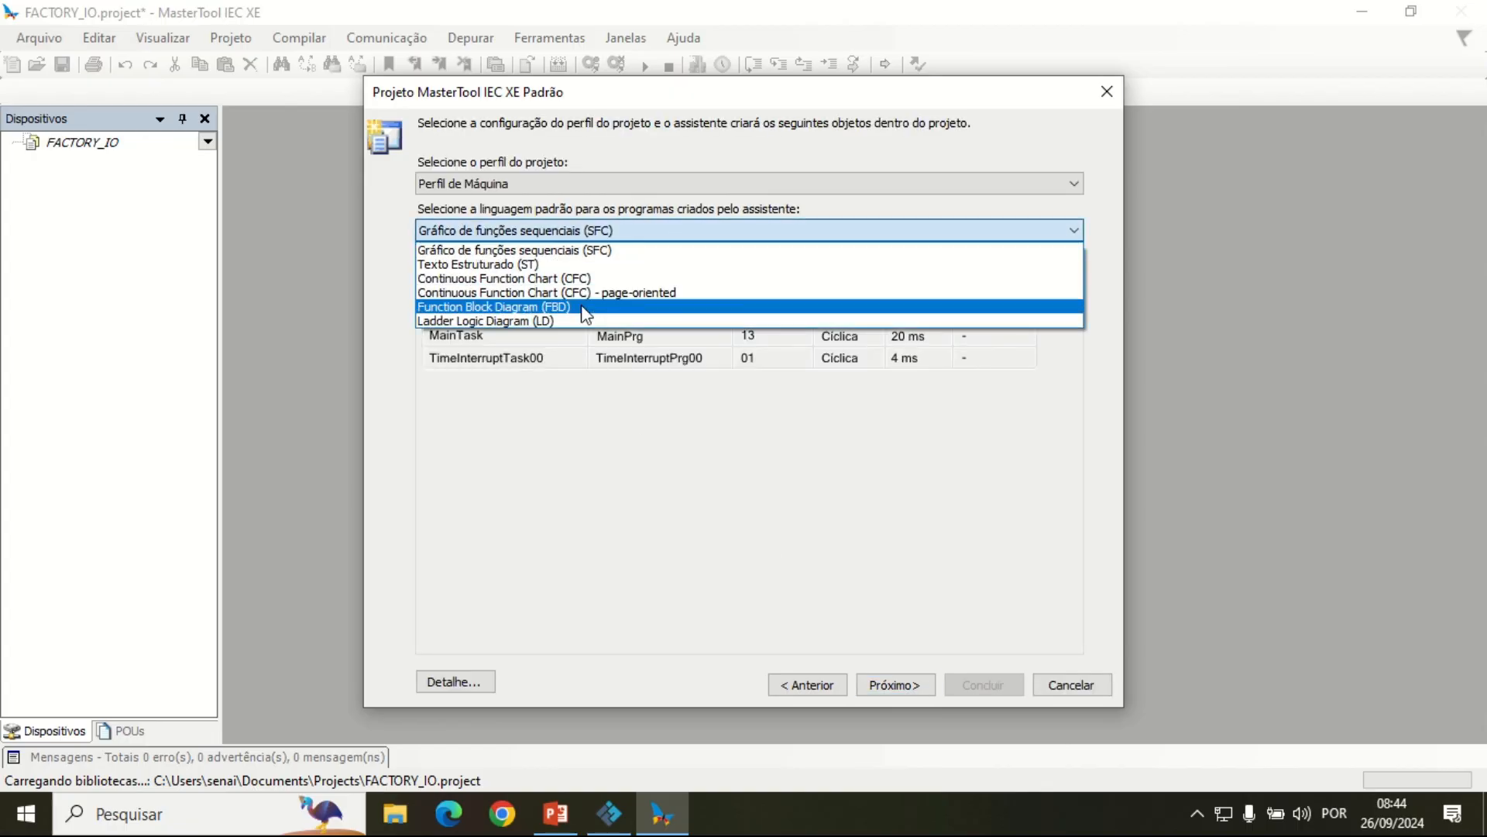
click(543, 323)
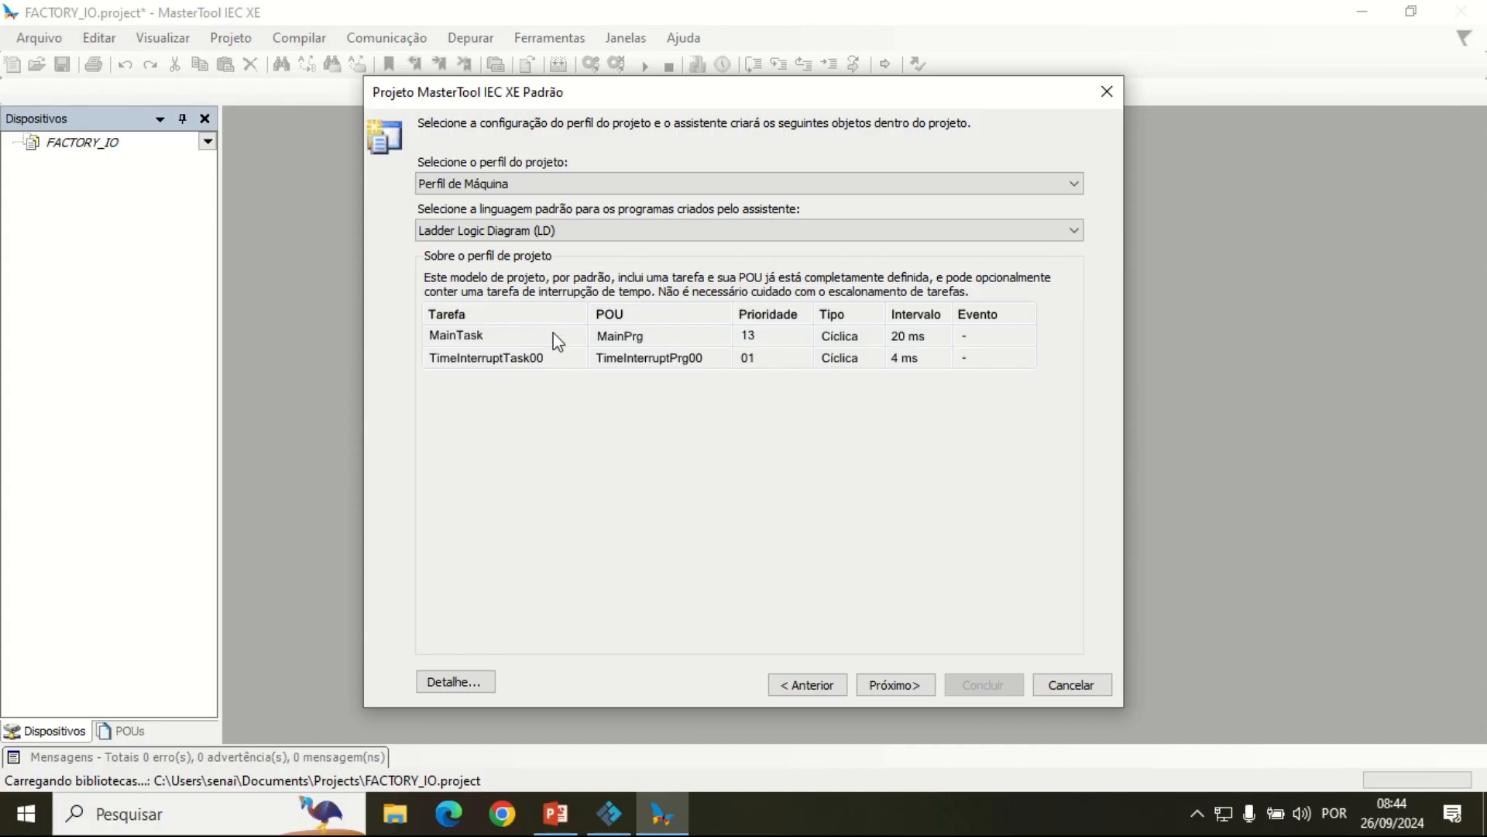
click(906, 687)
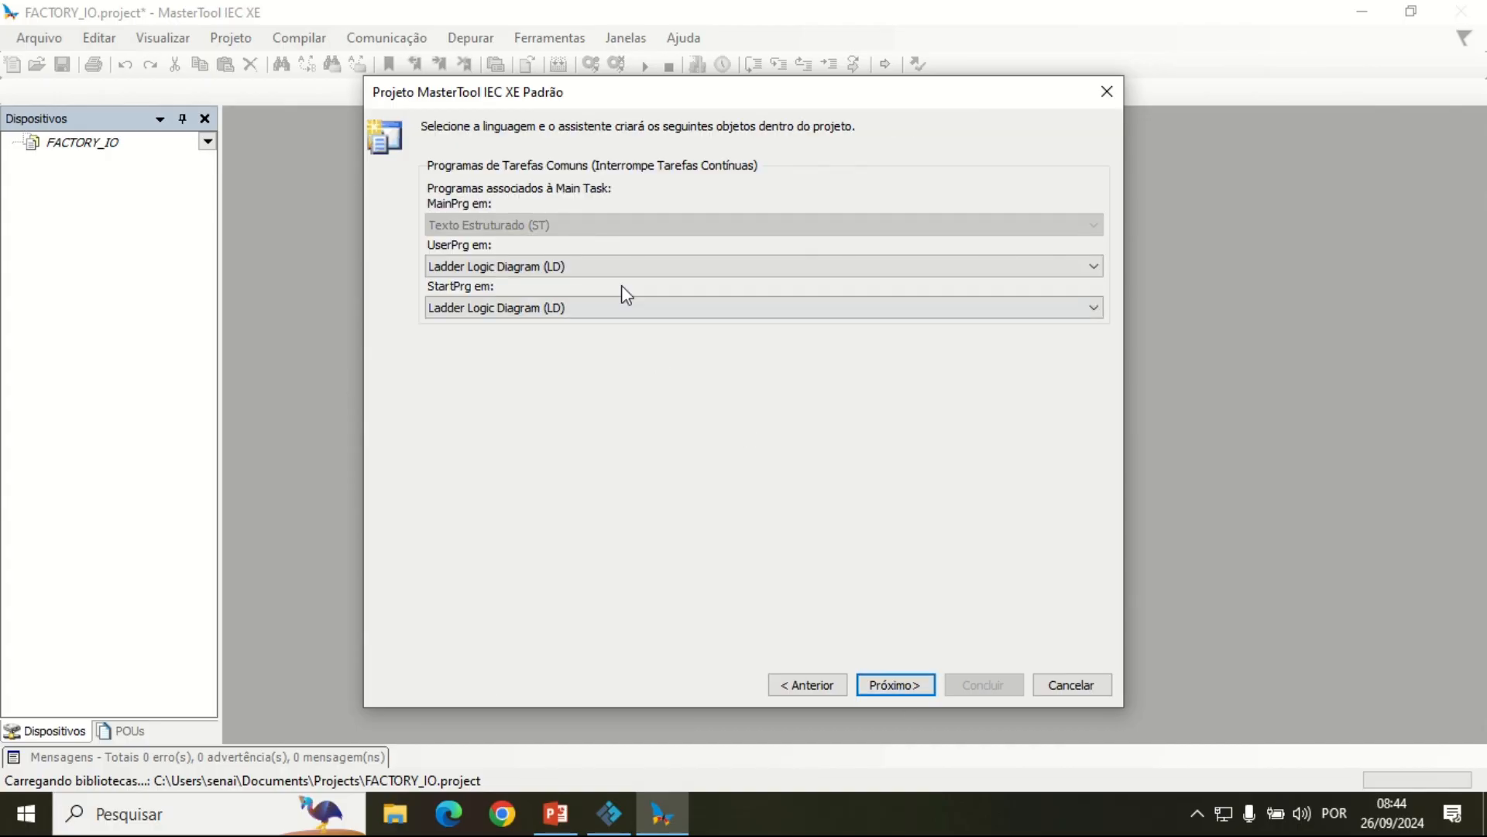
click(891, 686)
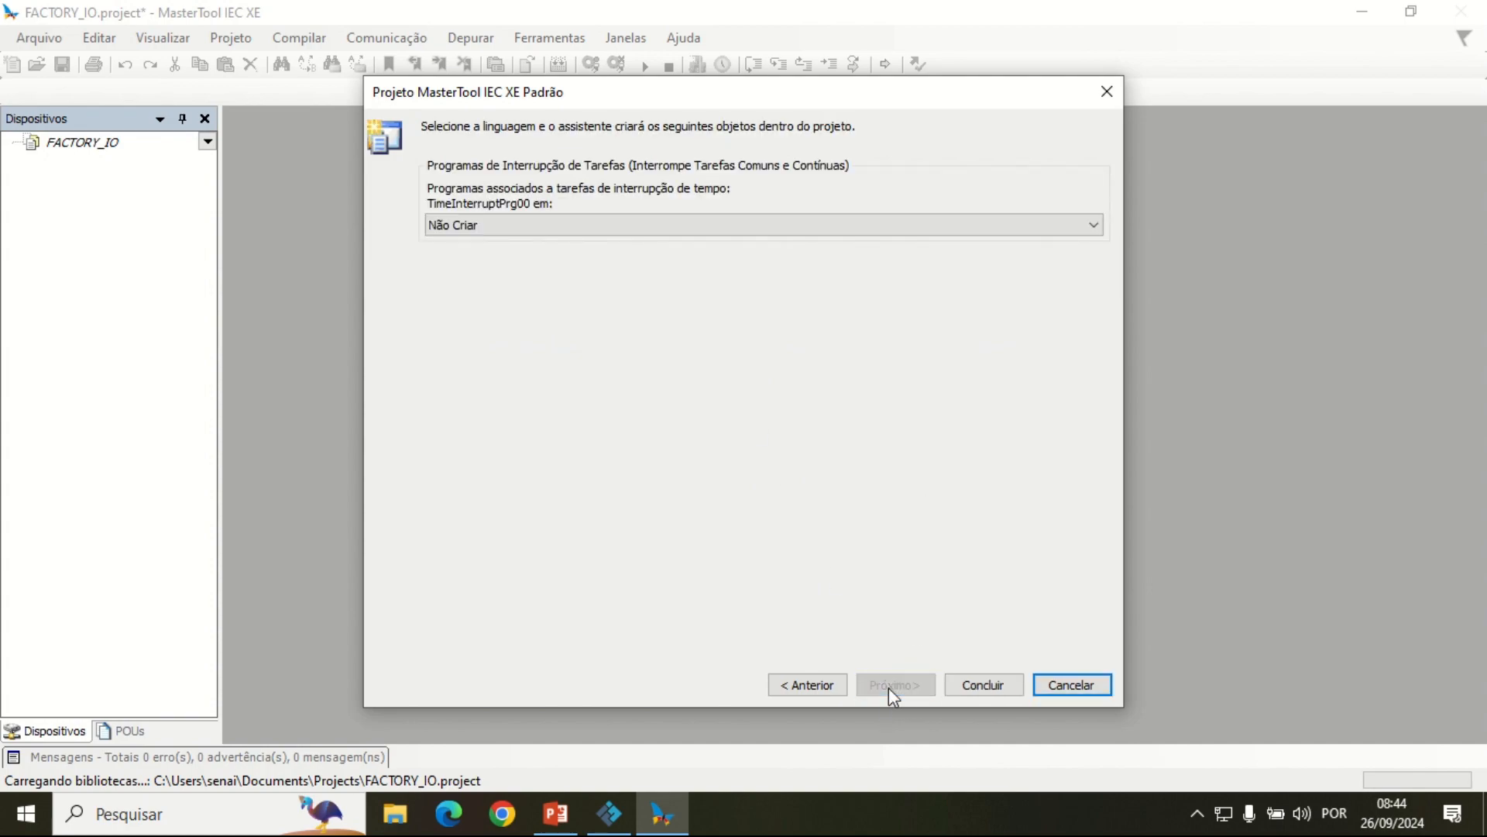
click(996, 688)
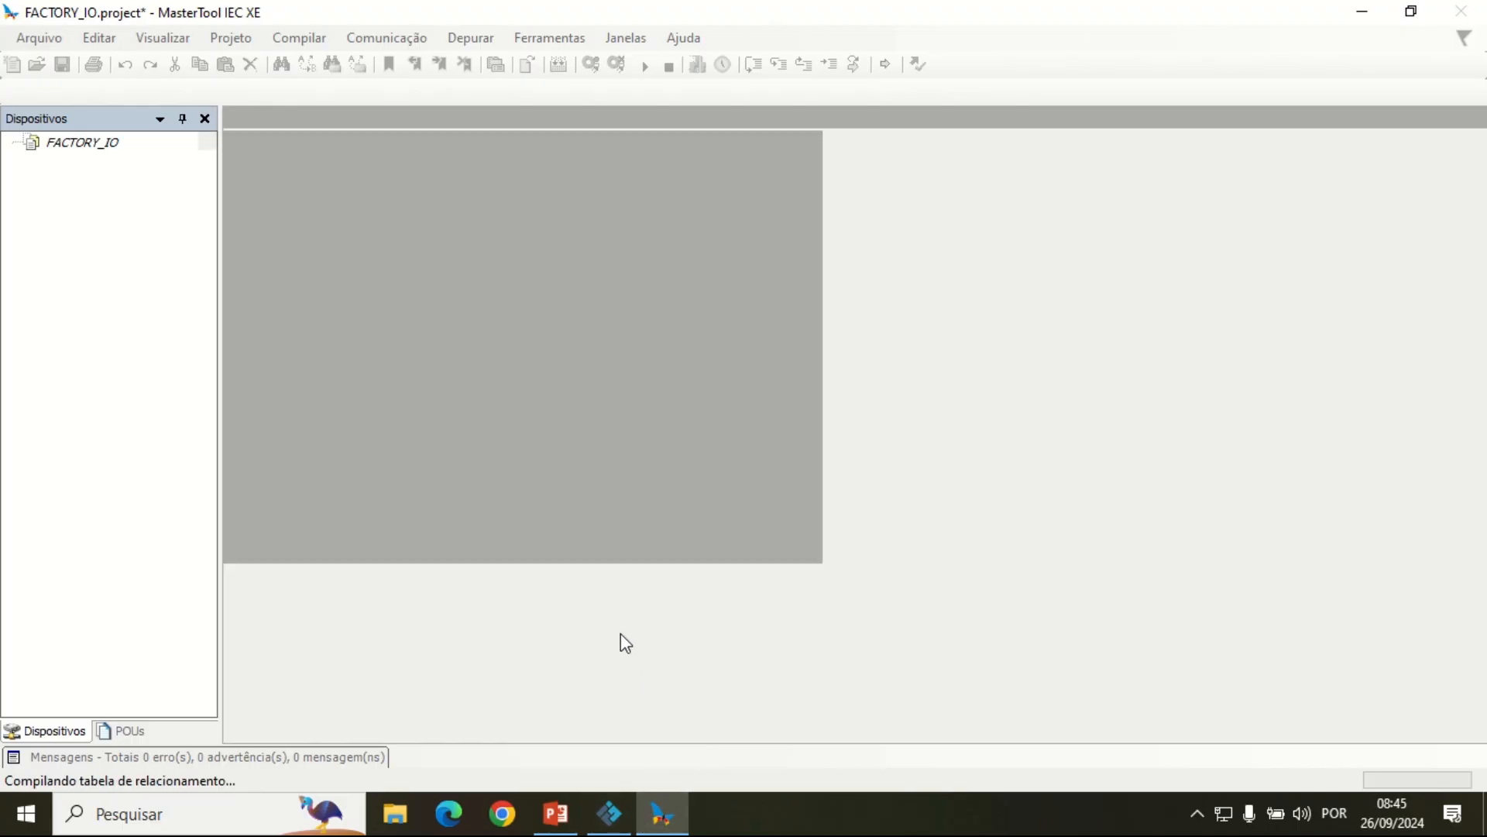
Step: Widen the device tree and add a Global Variable List named FACTORY_IO under Application
mouse_move(609, 812)
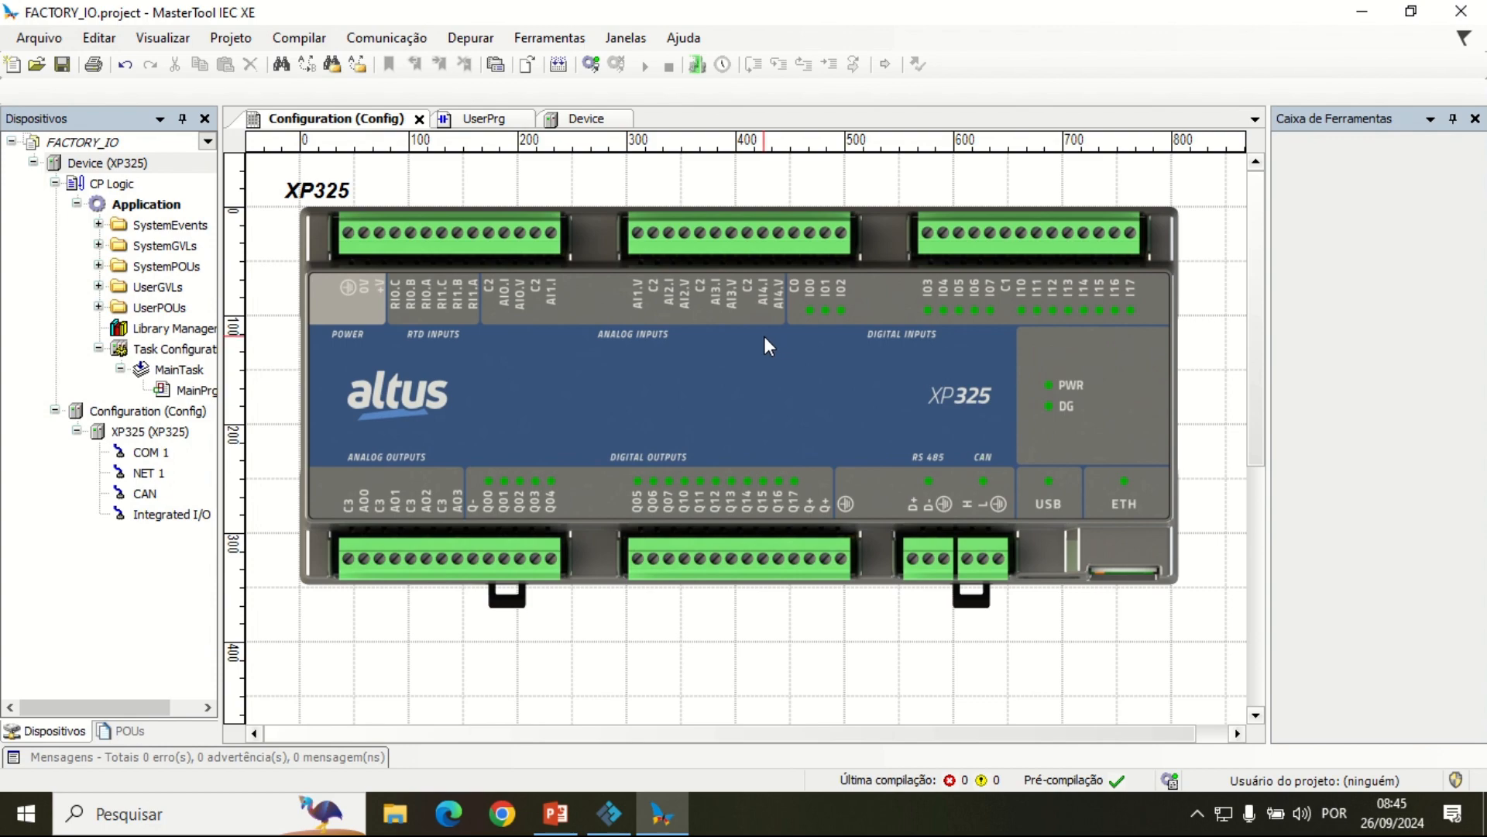
drag(221, 264, 286, 267)
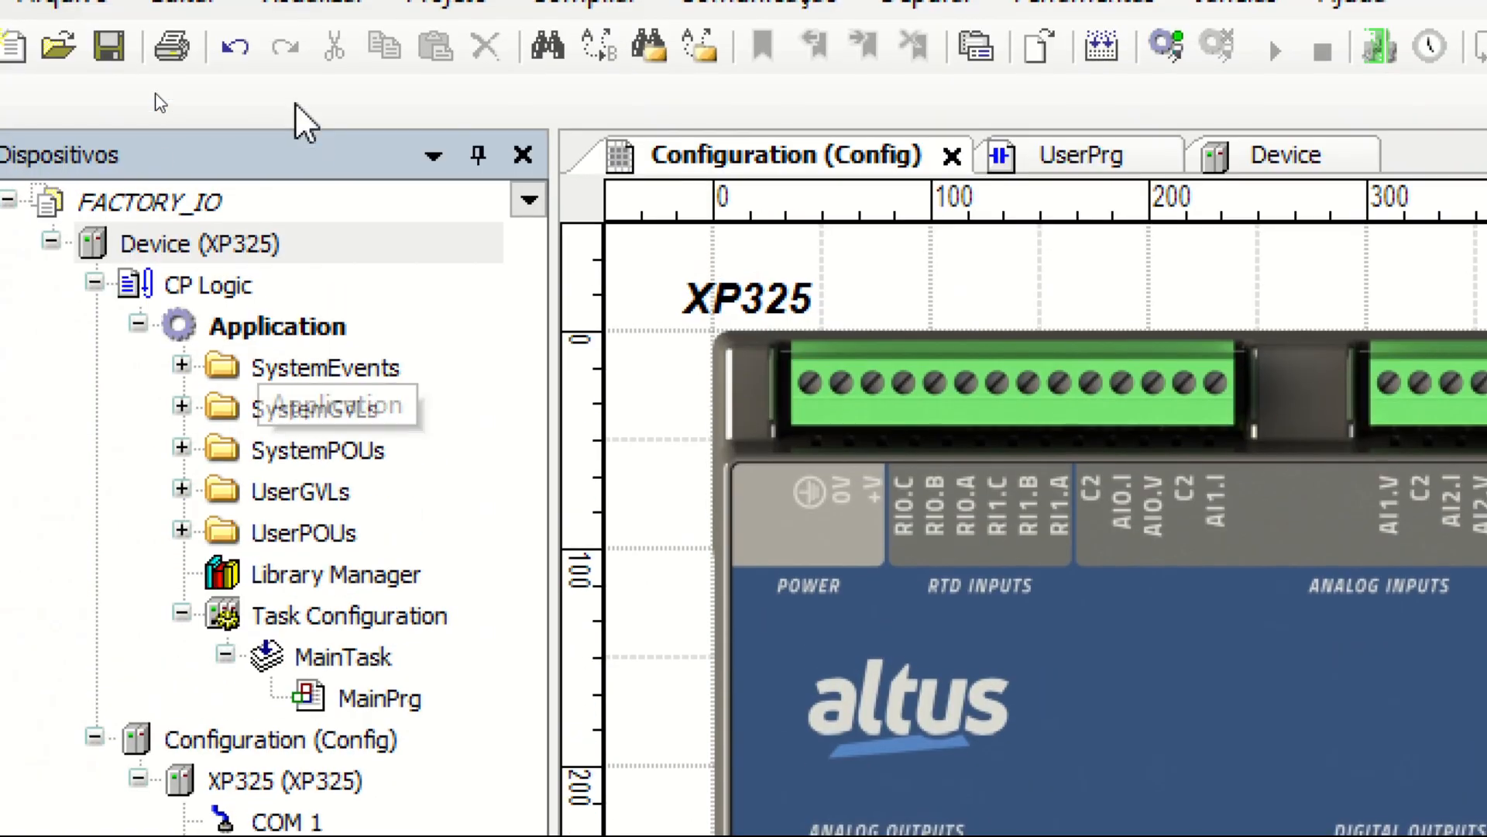
click(282, 332)
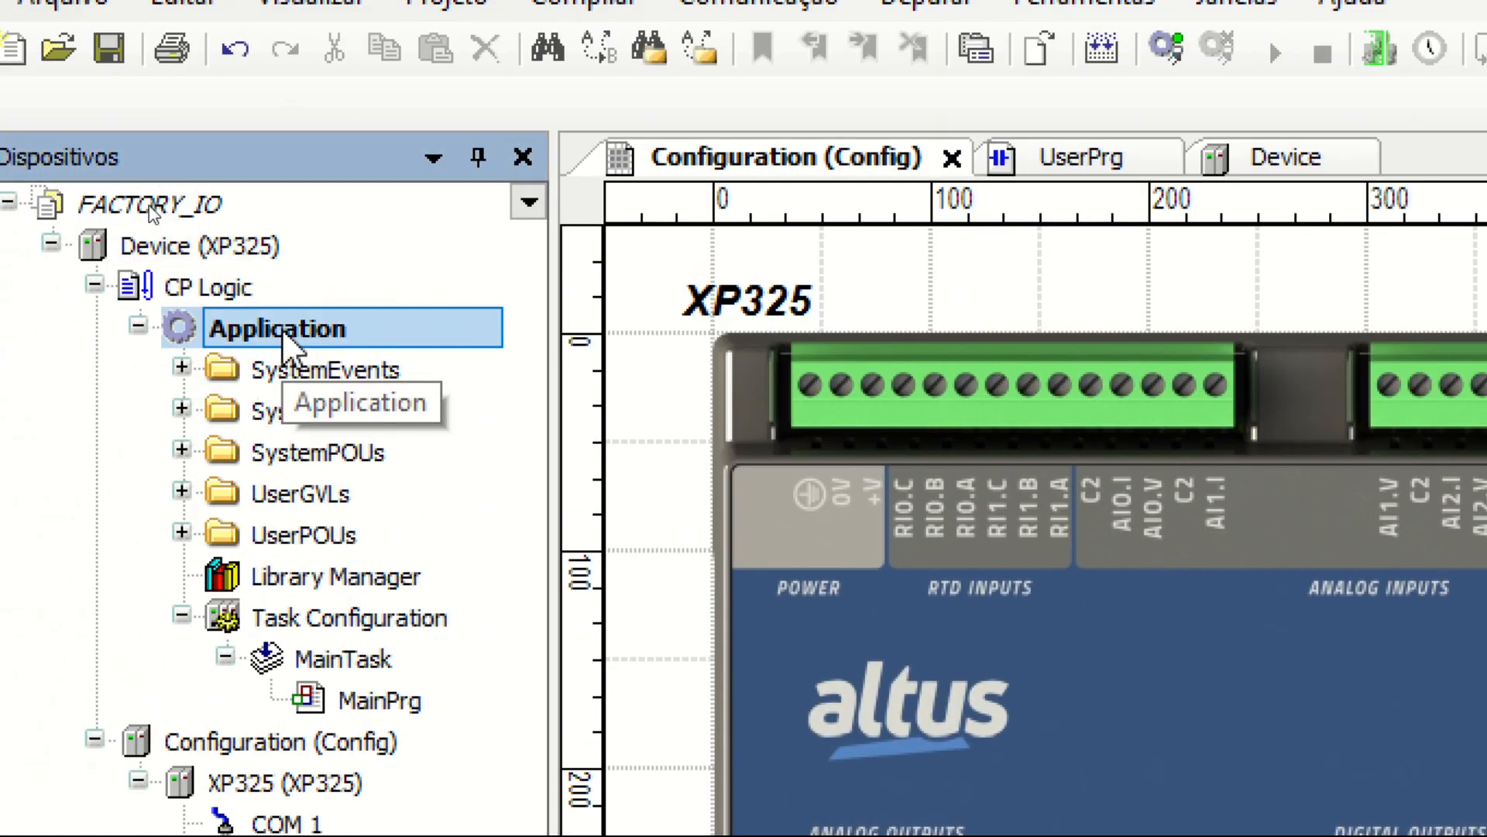
right_click(281, 328)
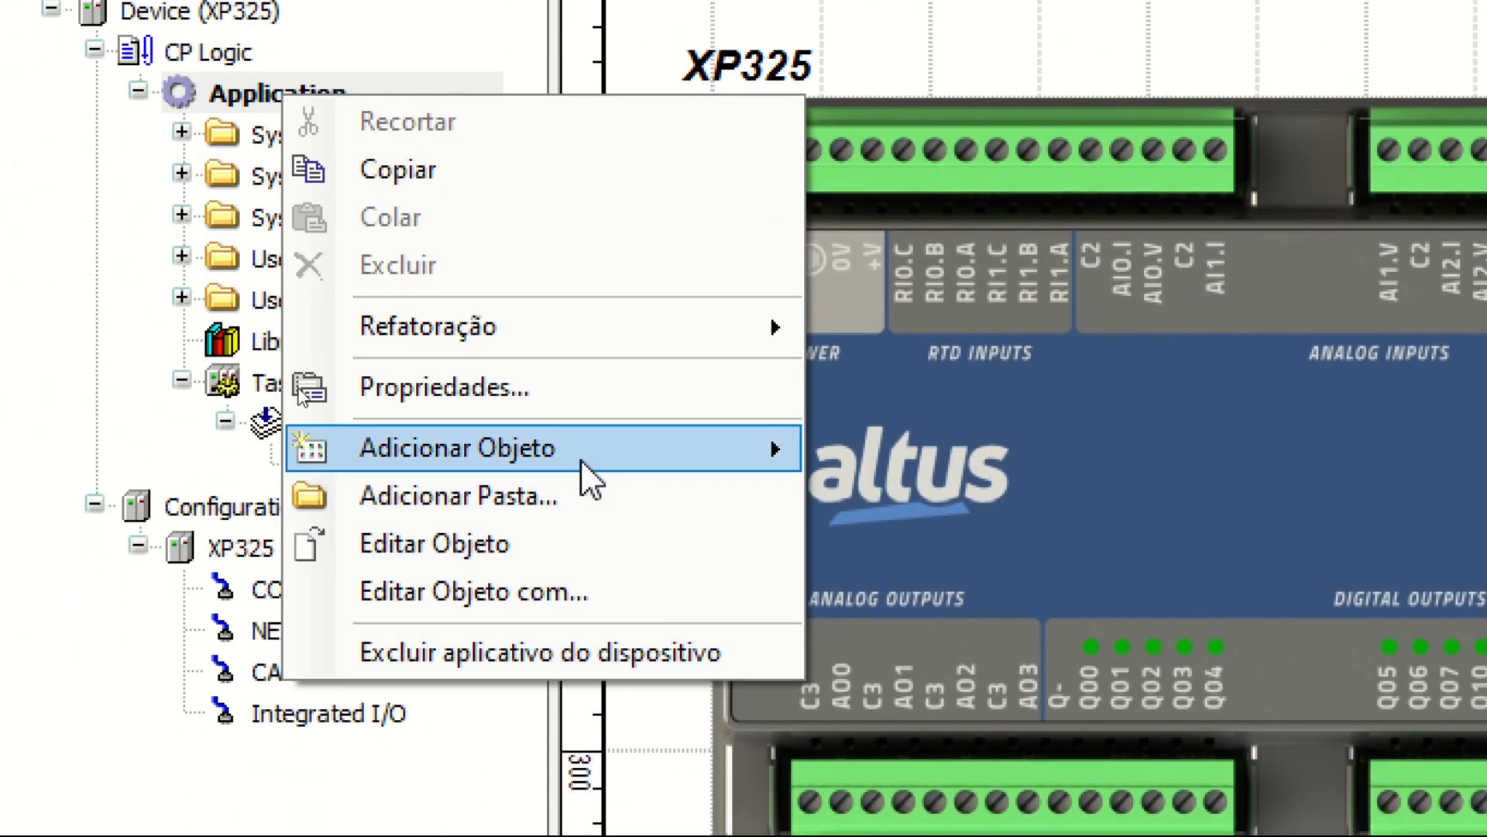
mouse_move(583, 644)
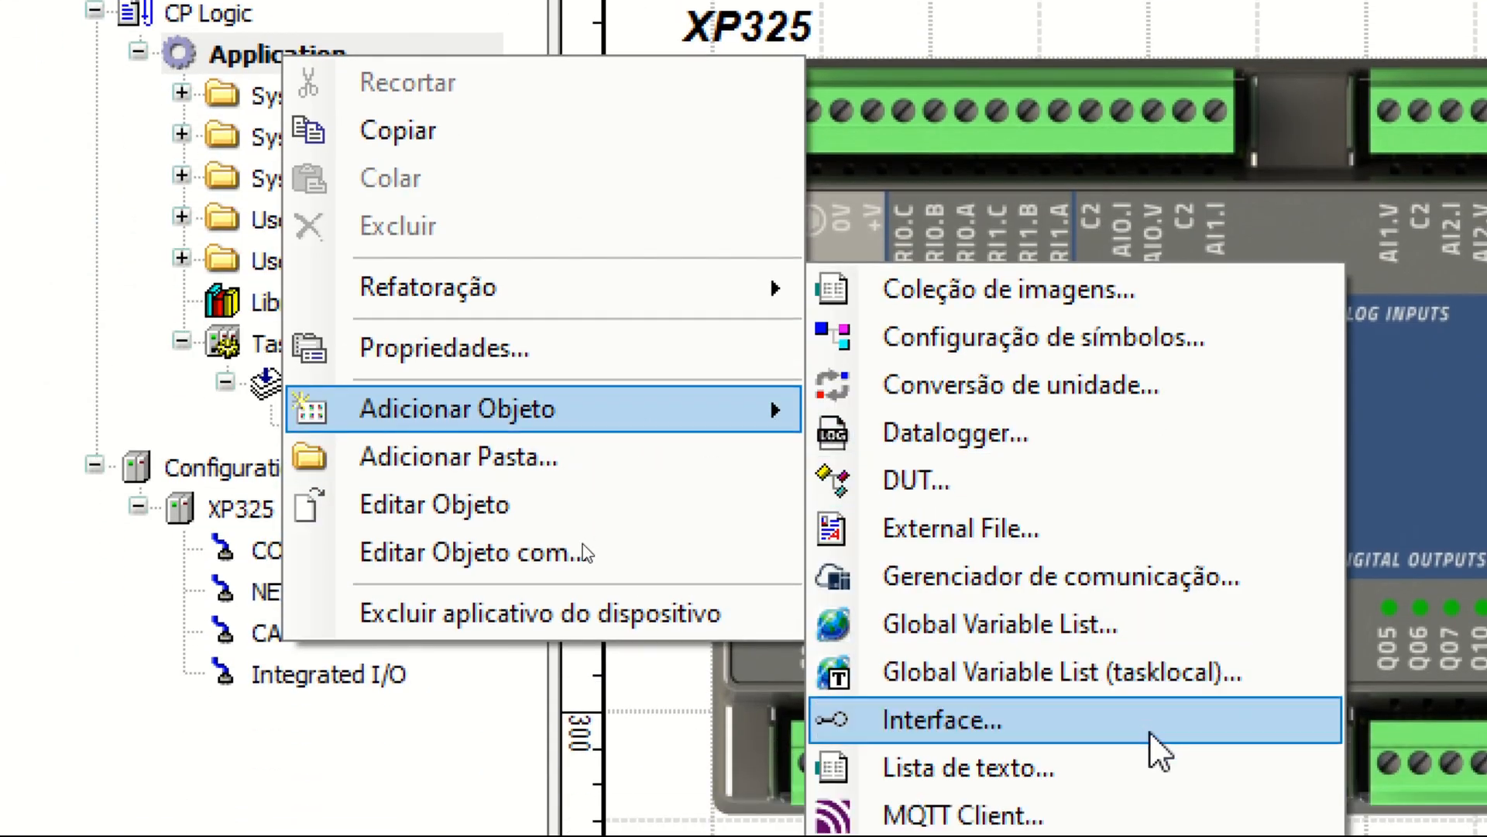
click(1093, 624)
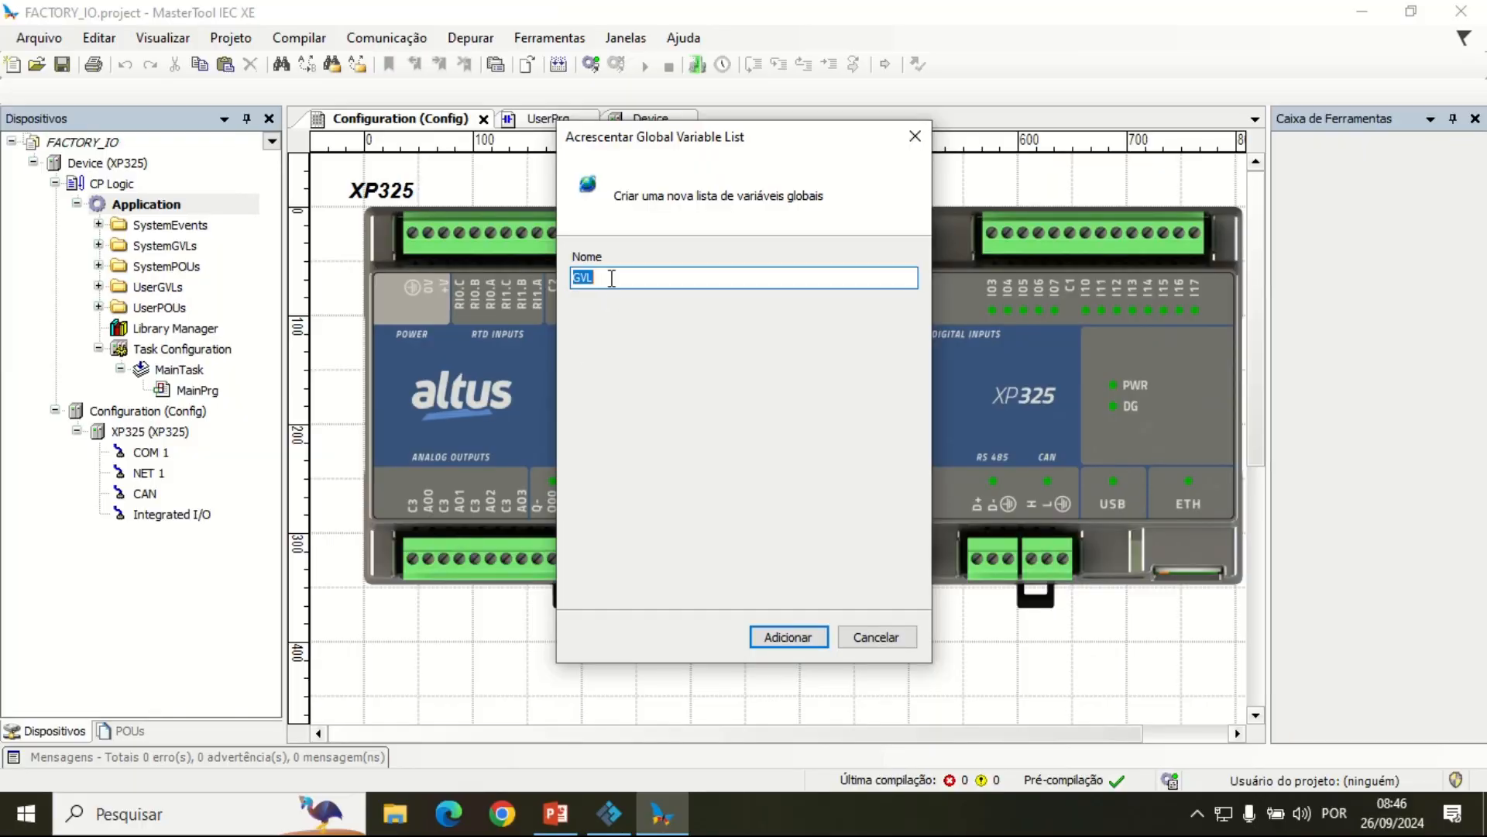
text(FACTORY)
text(IO)
click(808, 643)
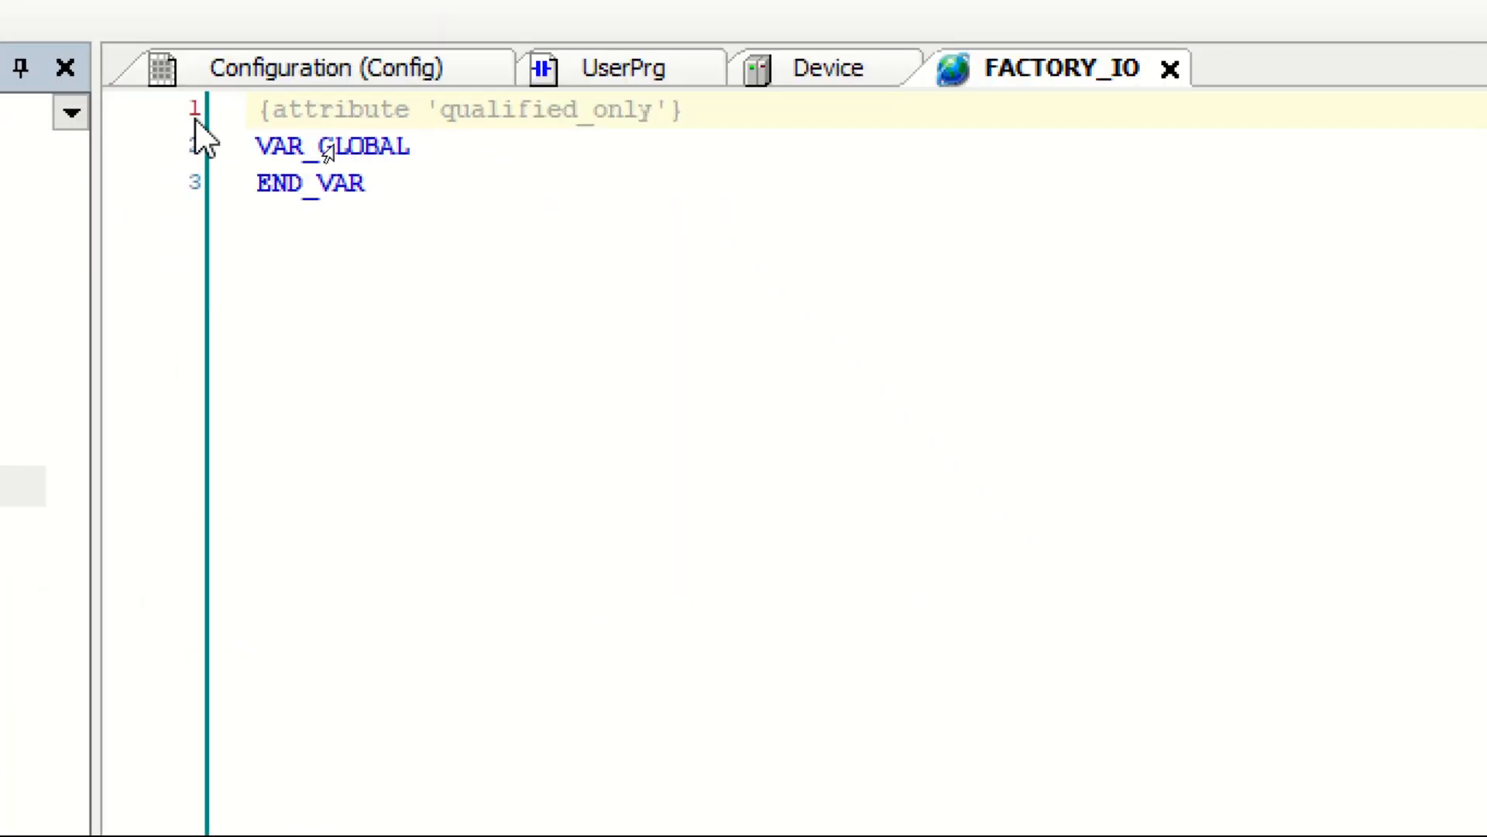
Step: Declare the global variables LIGA and DESLIGA as BOOL inside the VAR_GLOBAL block of FACTORY_IO
click(465, 183)
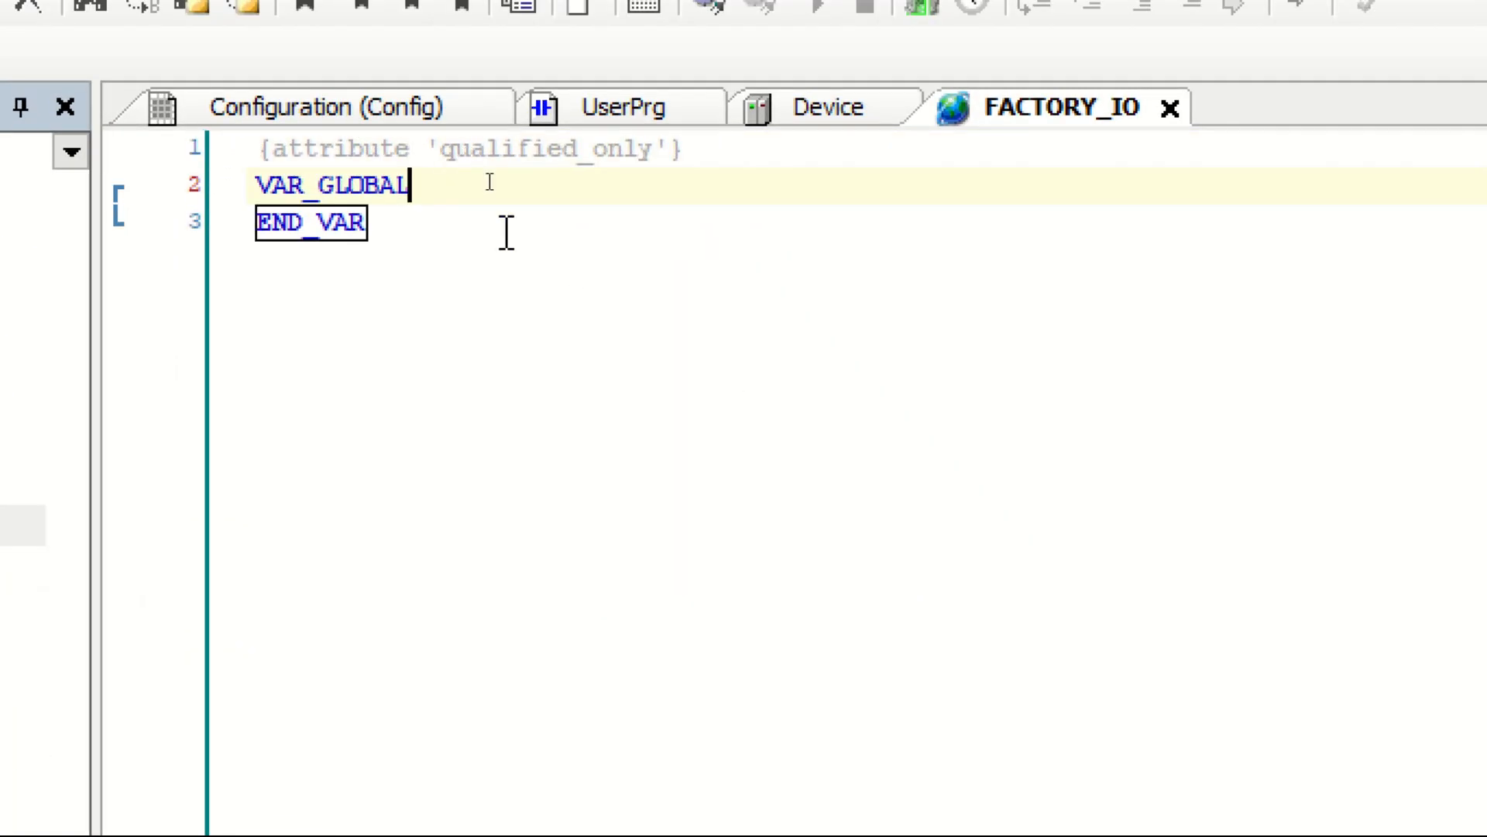
key(Return)
key(Return)
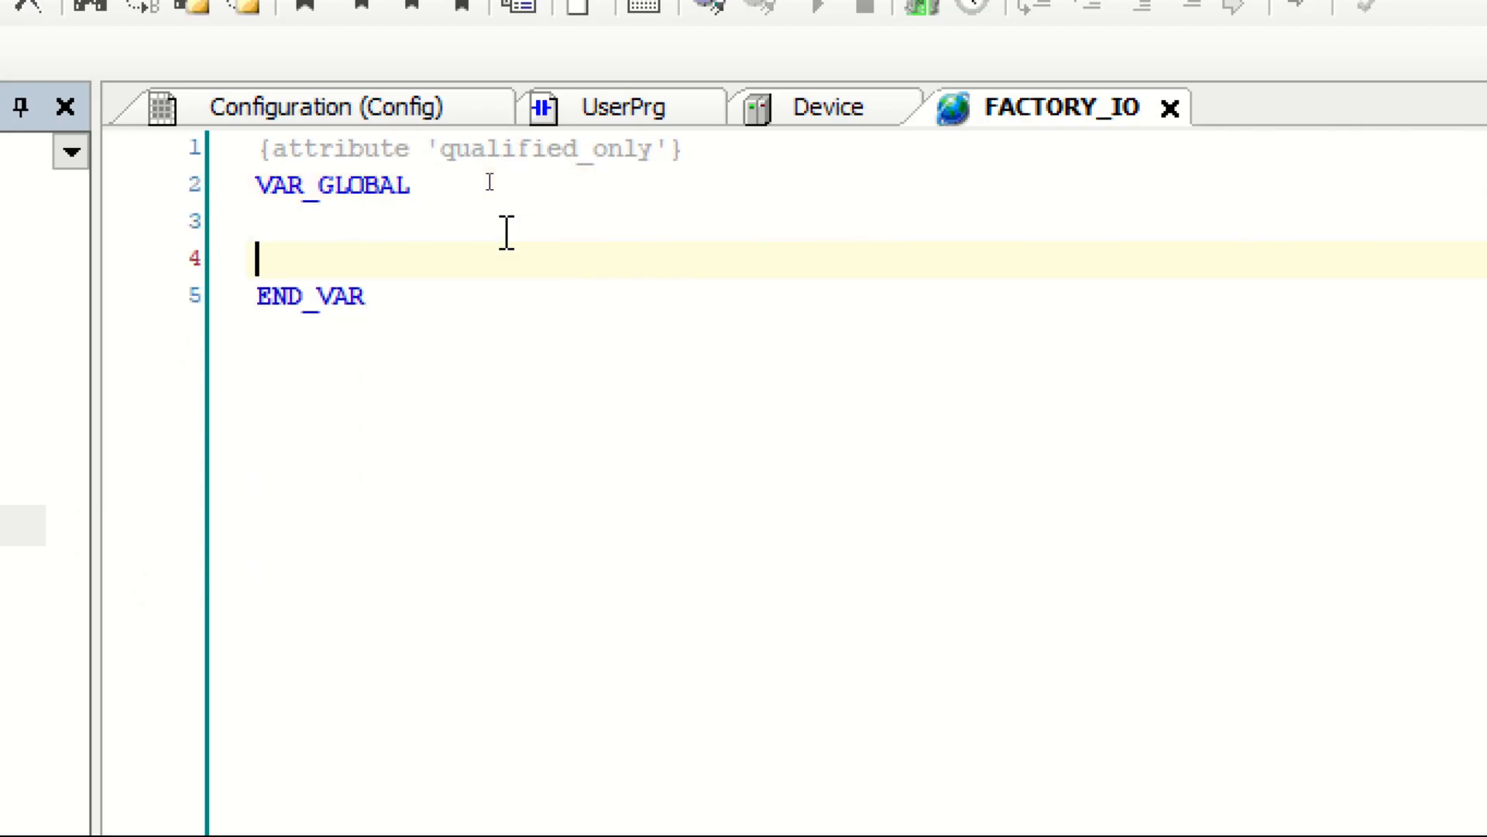
key(Up)
key(Return)
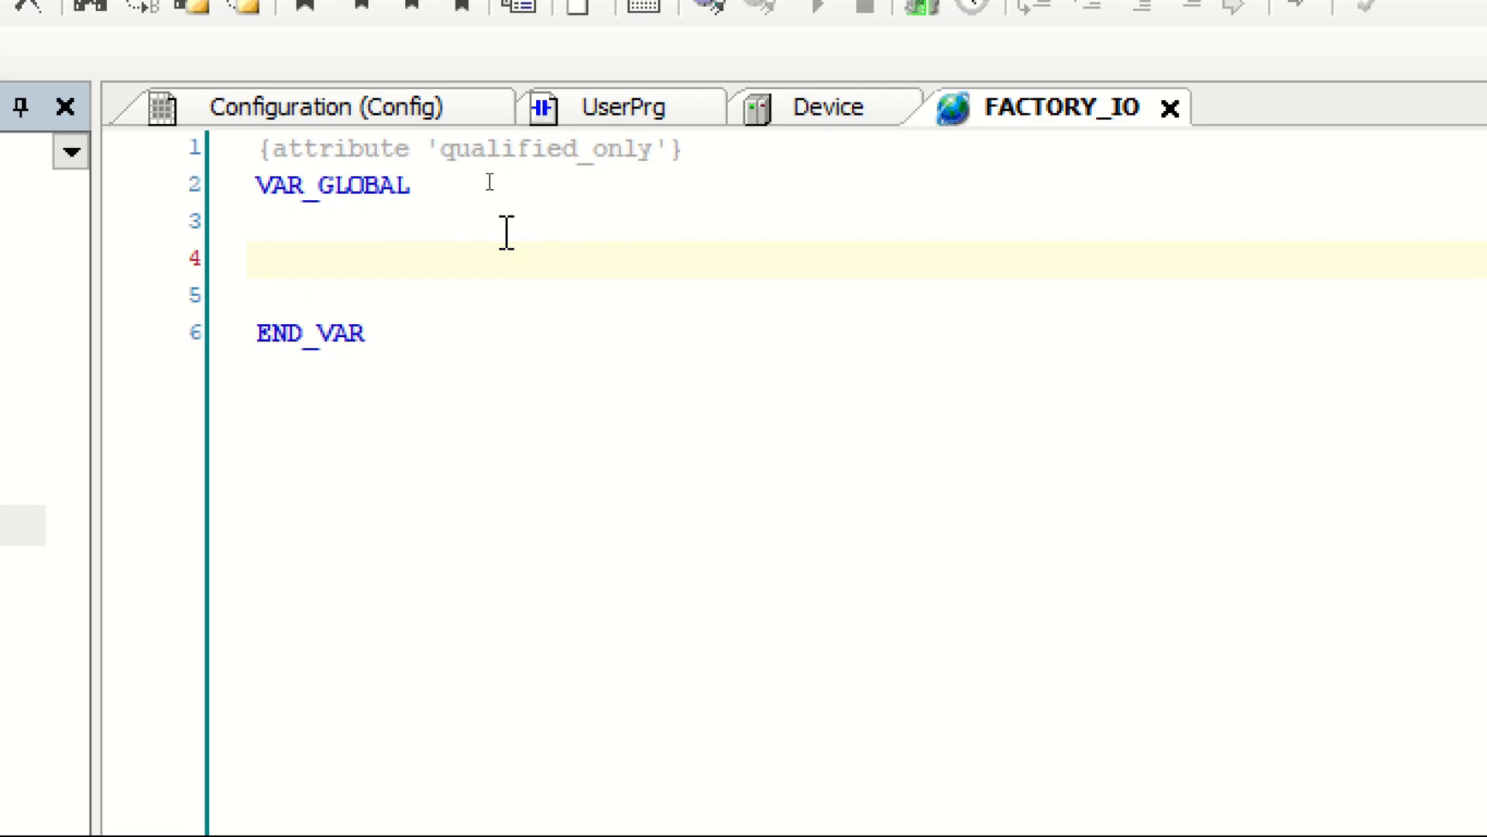
text(LIGA)
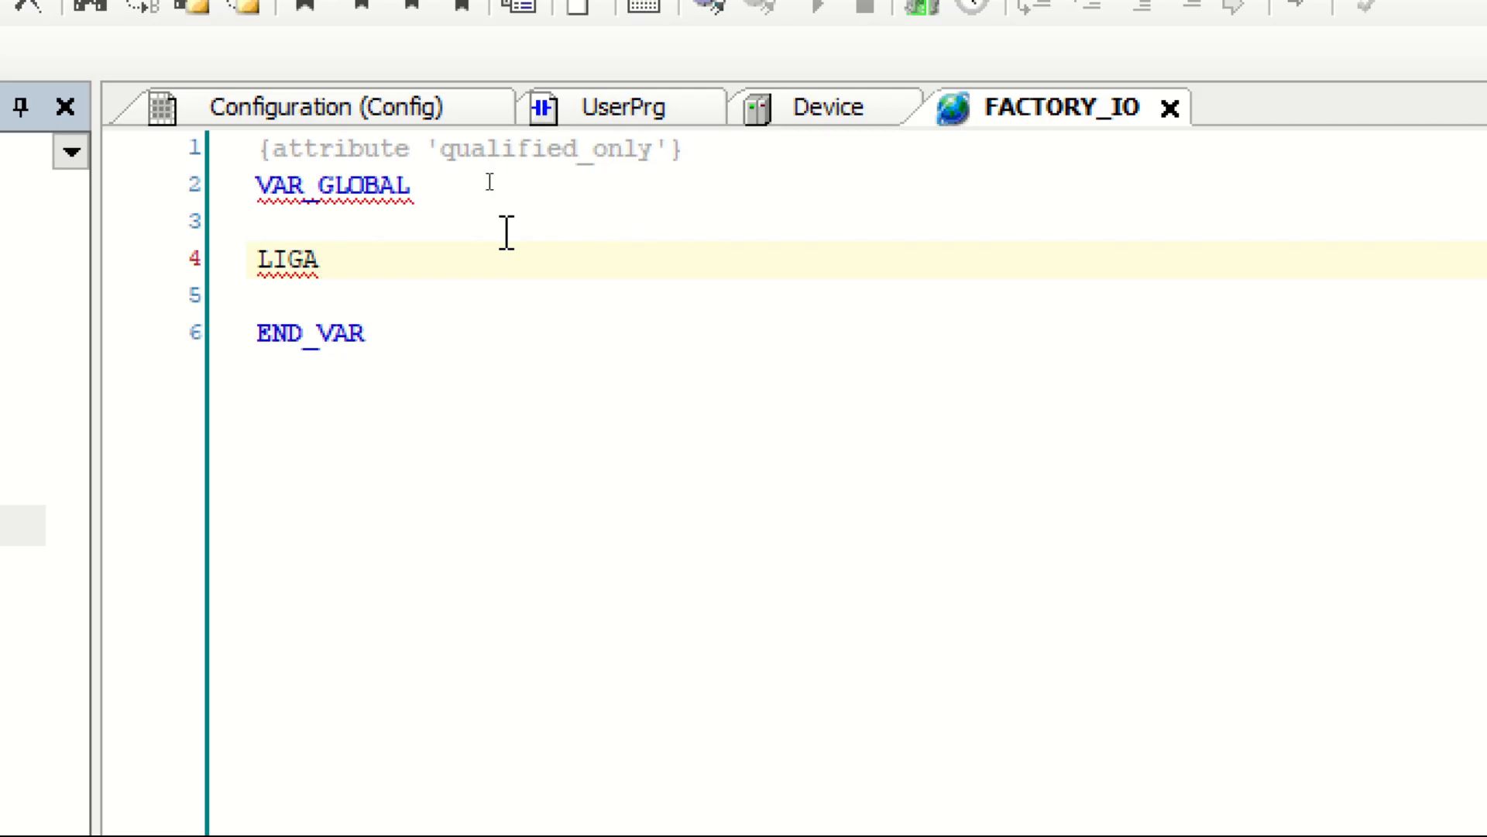
text(:BOOL)
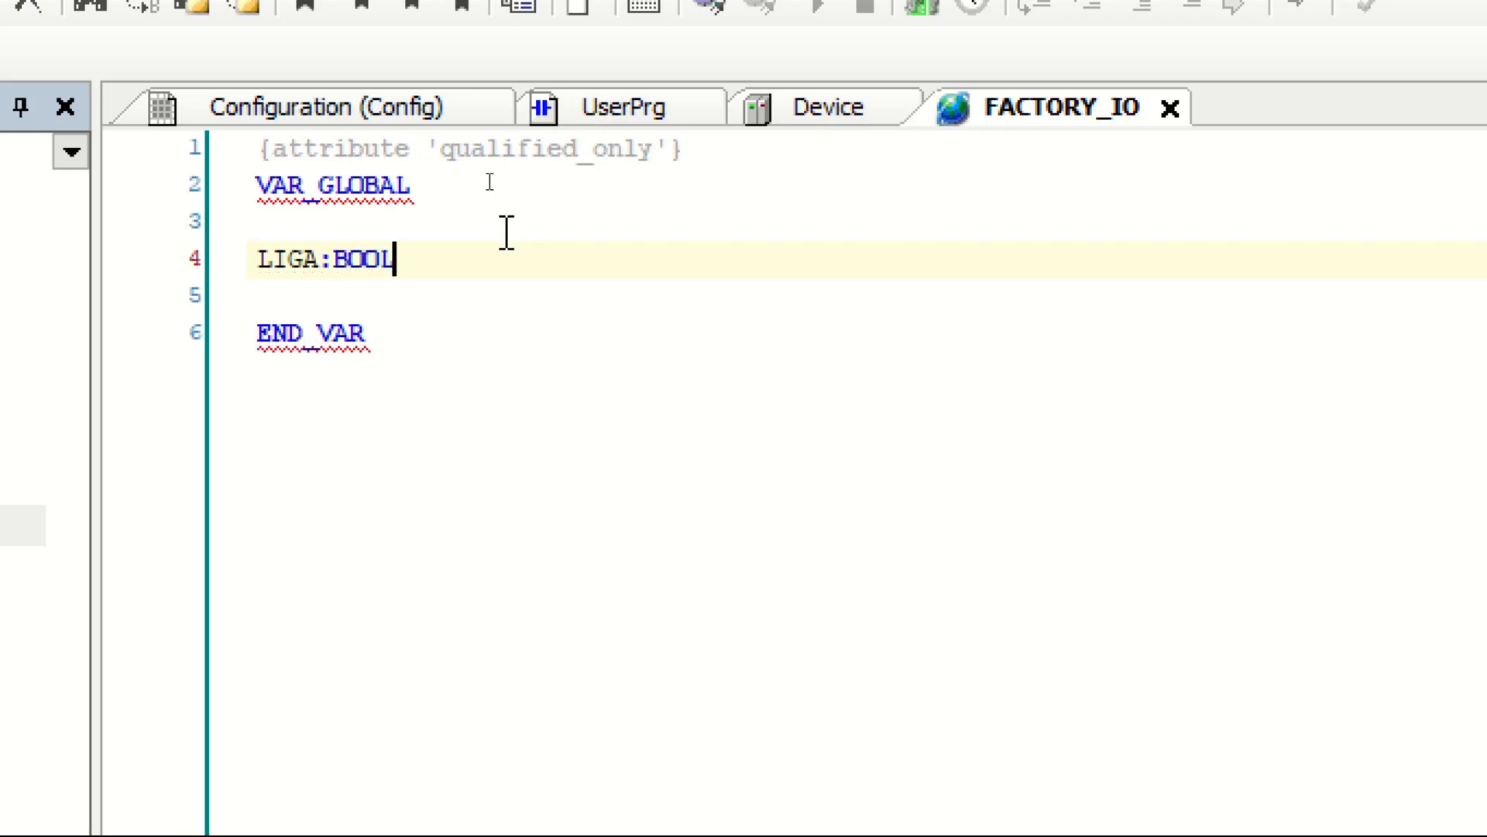
text(;)
key(Return)
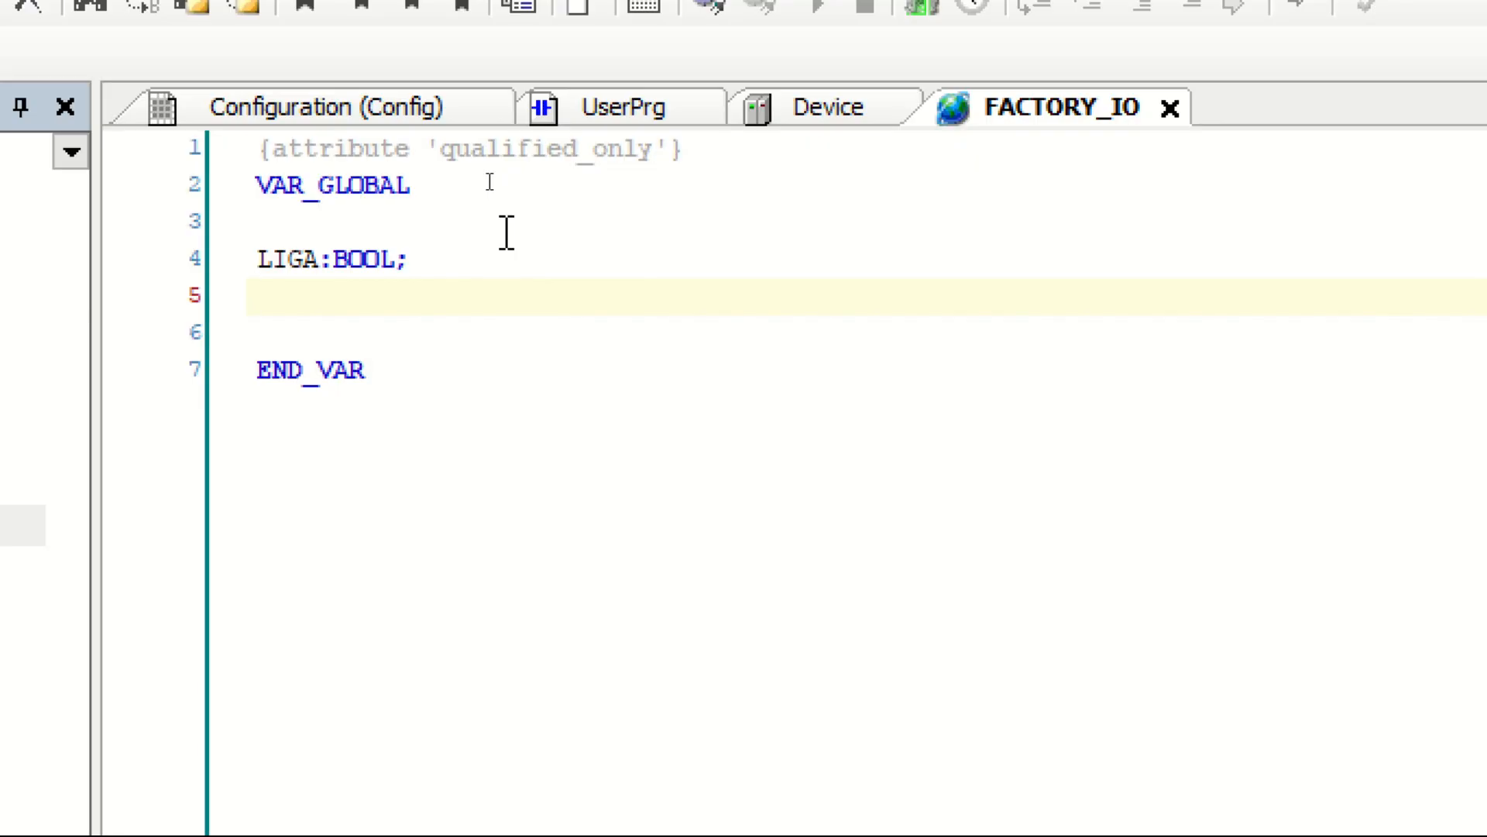
text(DESLIGA:)
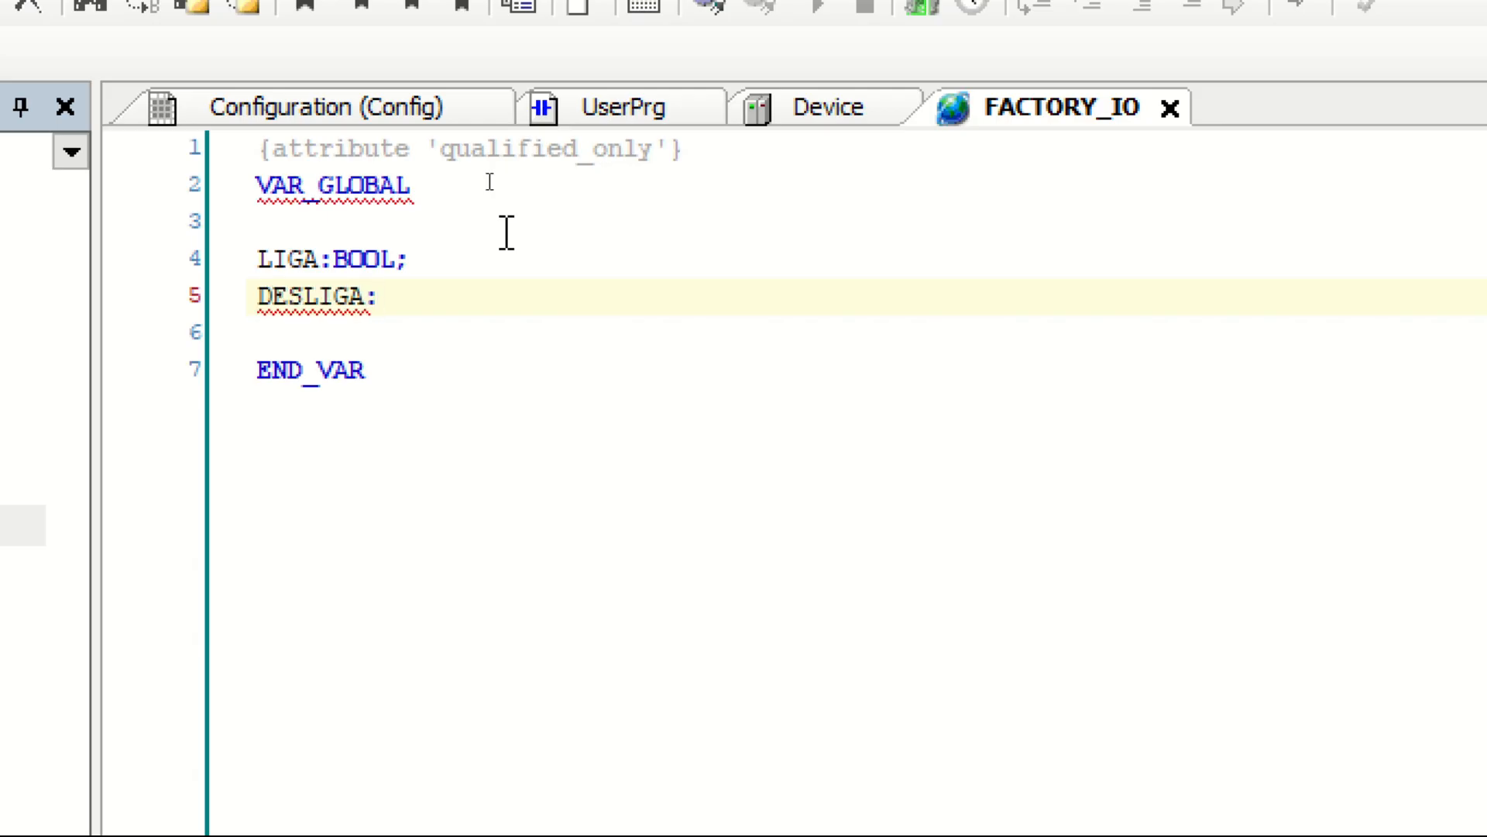
text(BOOL;)
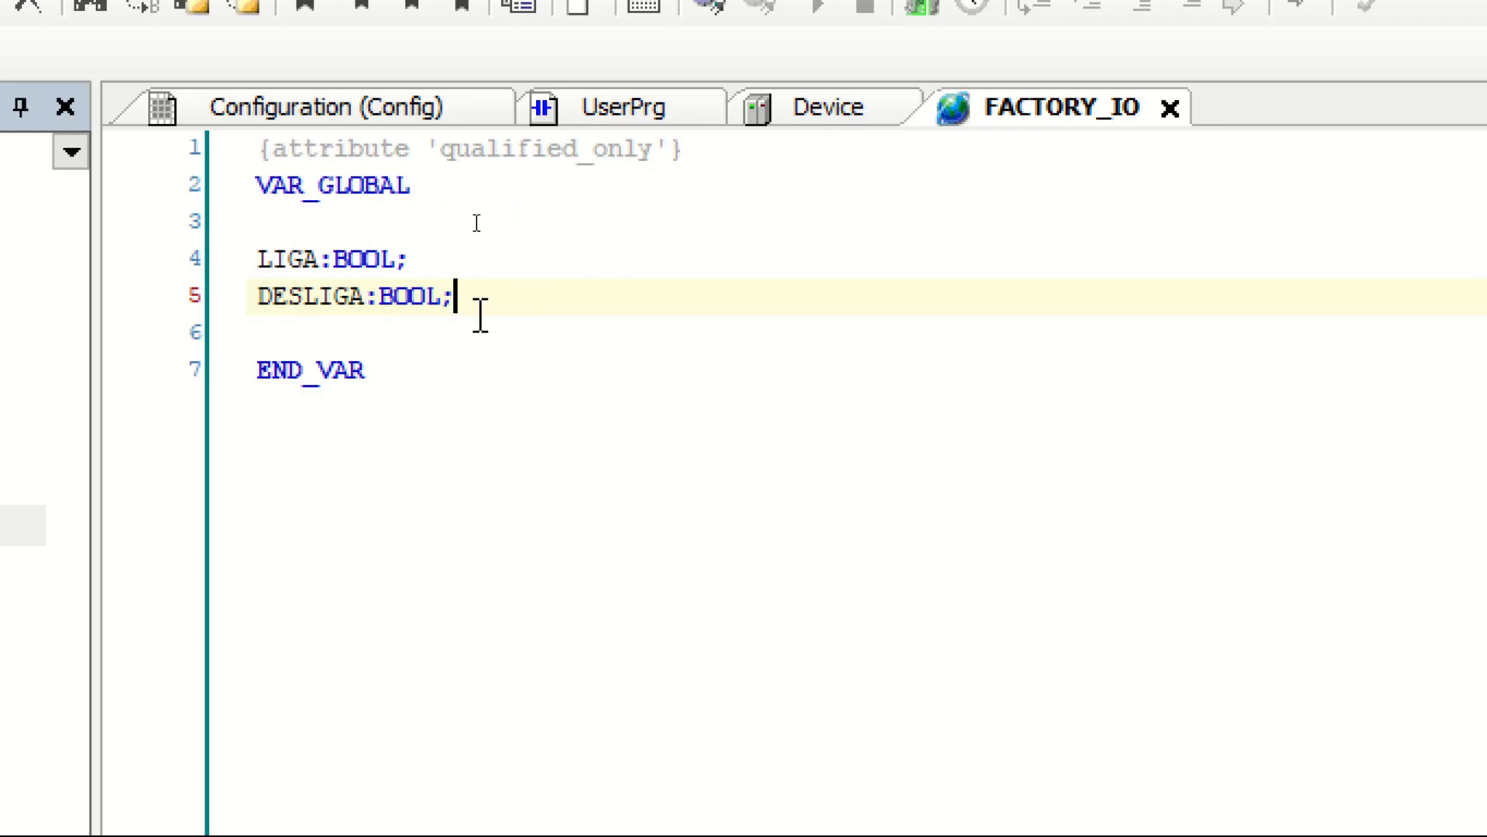
Step: Declare a global BOOL variable named ESTEIRA_1 below DESLIGA
key(Return)
text(ESTEIRA_1:)
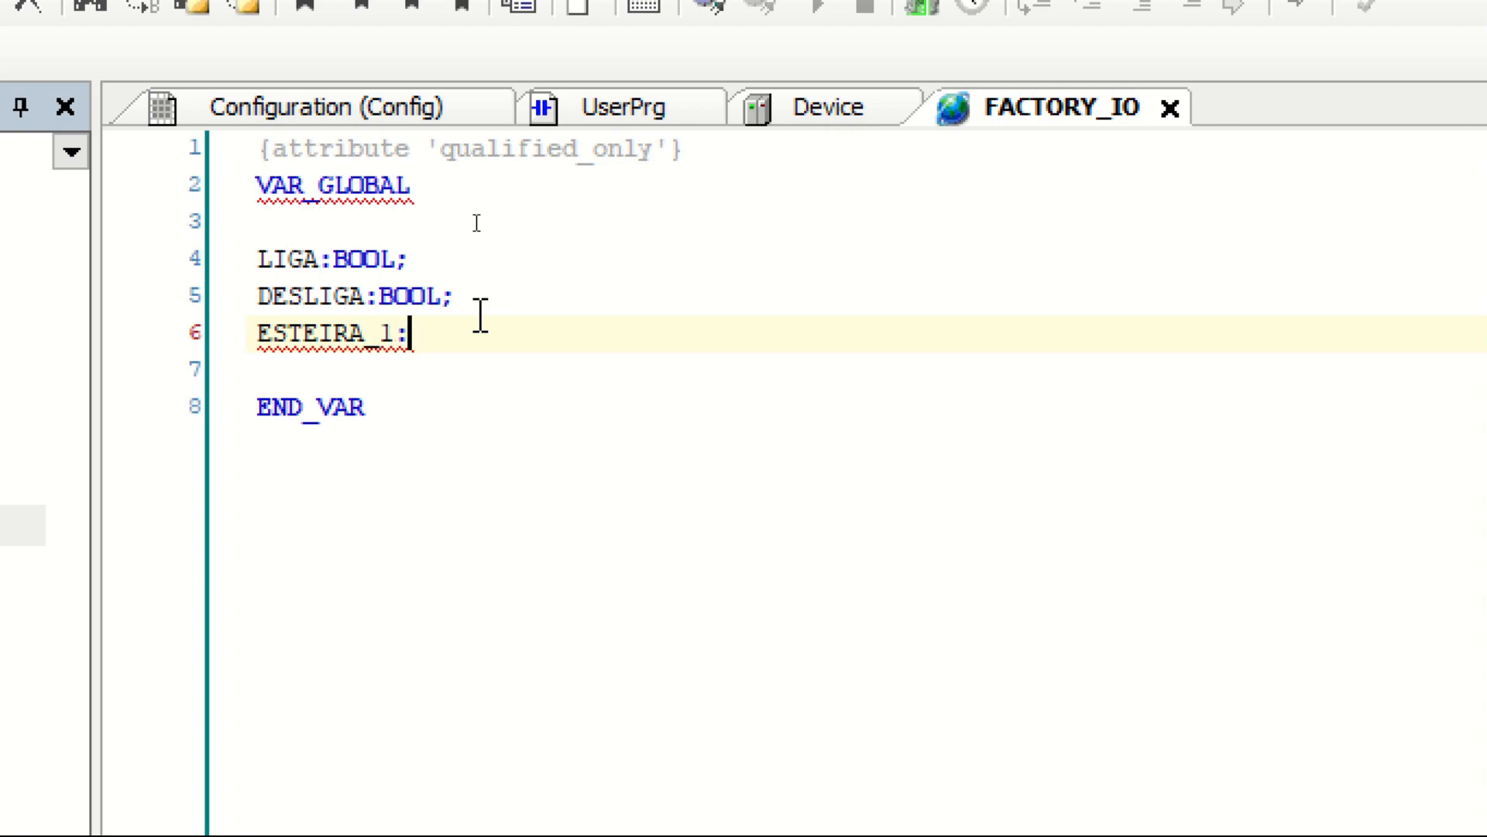
text(BOOL)
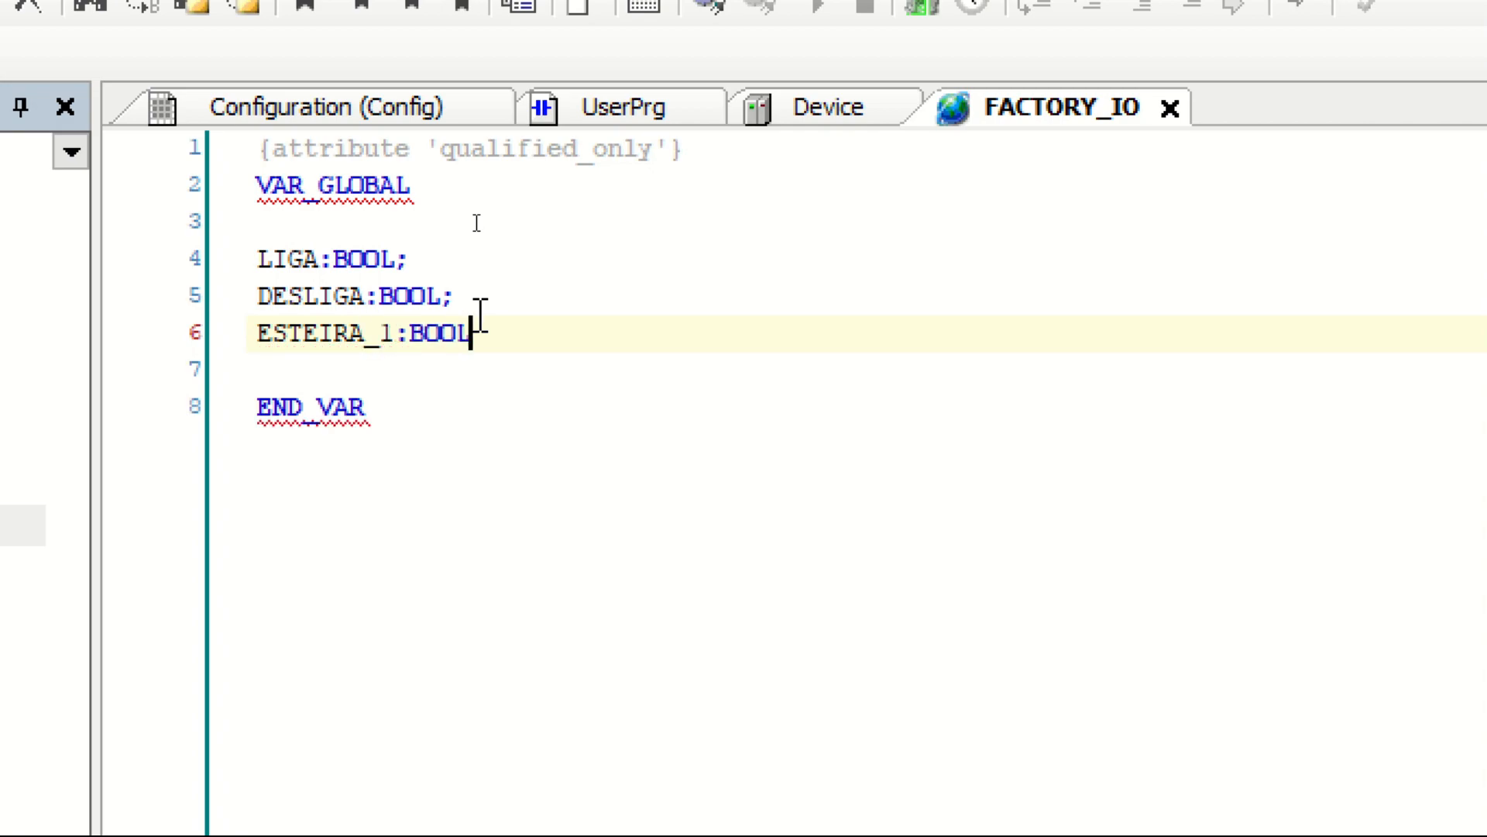
text(;)
Step: Declare a global BOOL variable named ESTEIRA_2 below ESTEIRA_1
key(Return)
text(ESTERI)
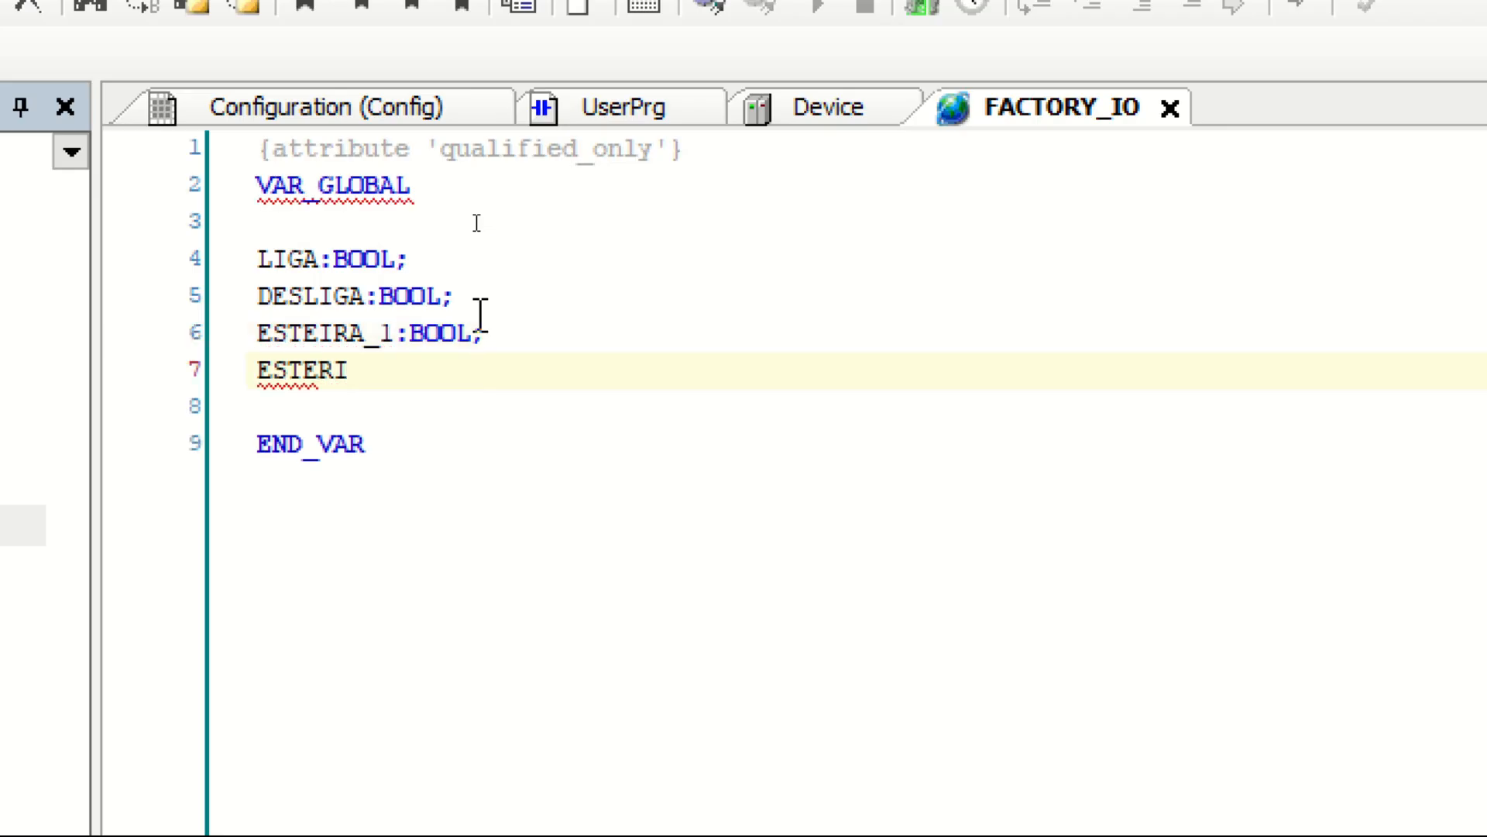
key(BackSpace)
key(BackSpace)
text(IRA_2)
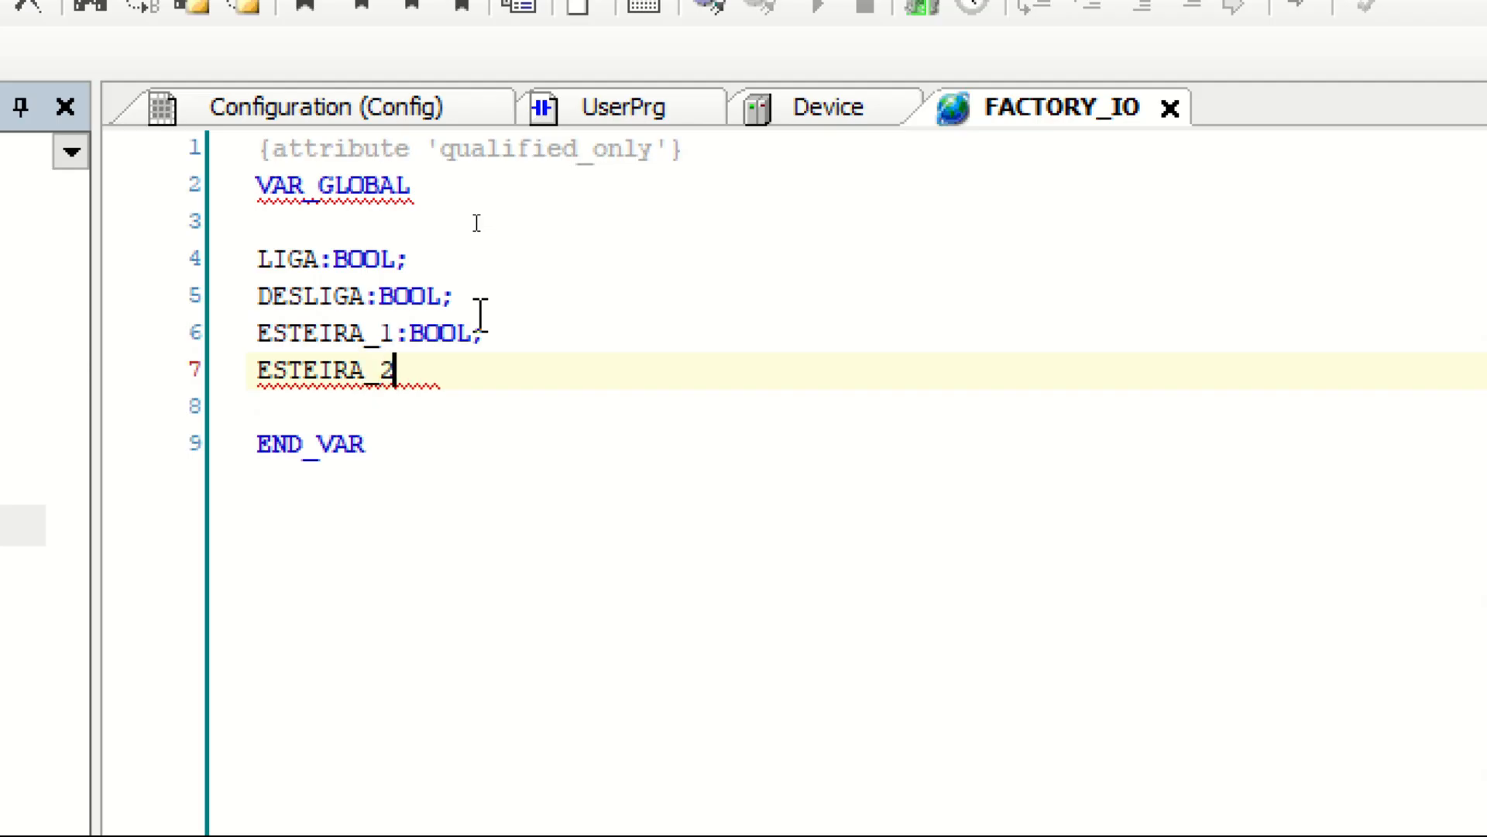
text(:BOOL)
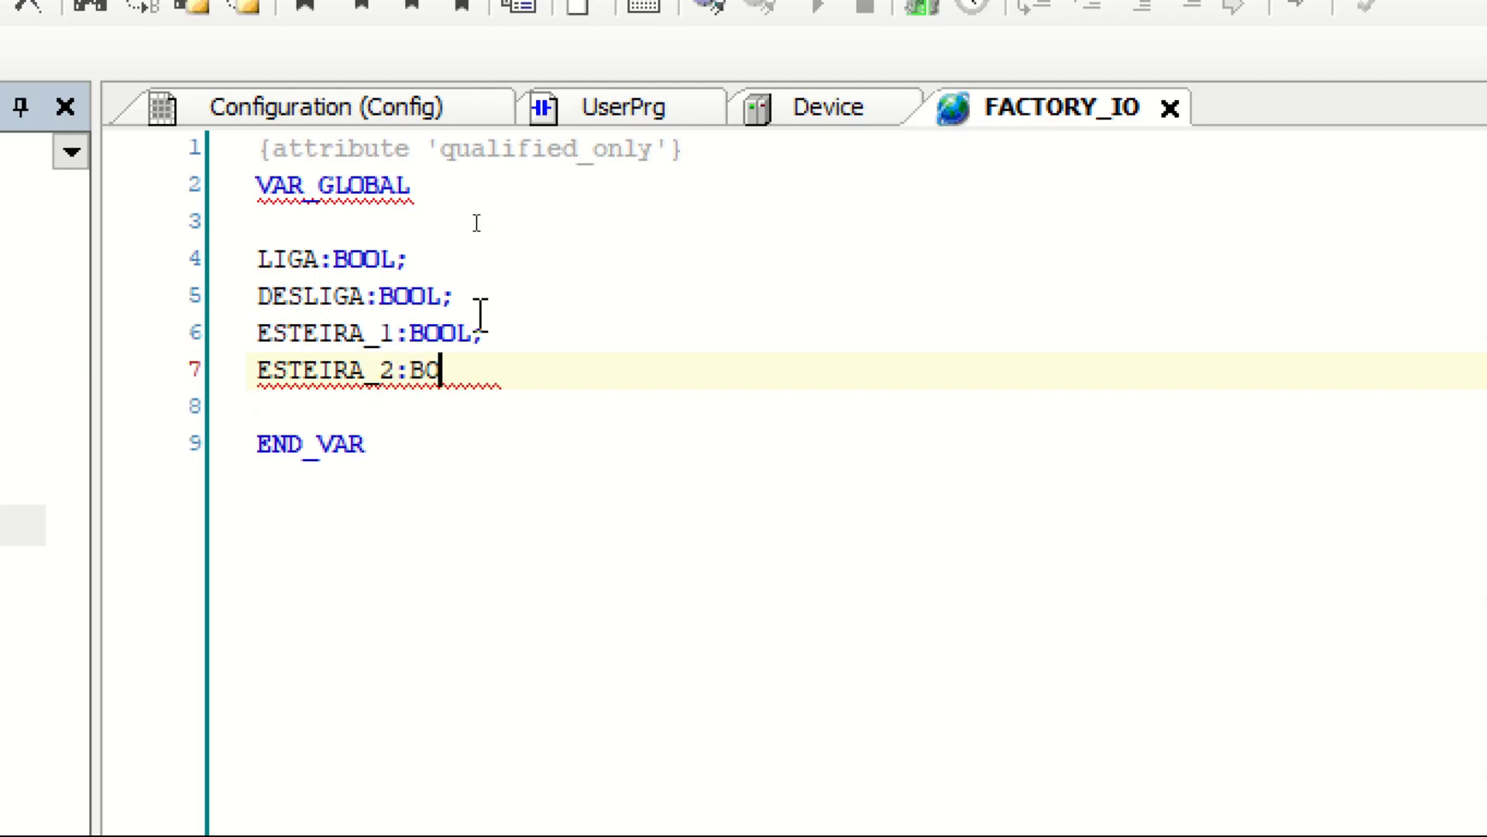
text(;)
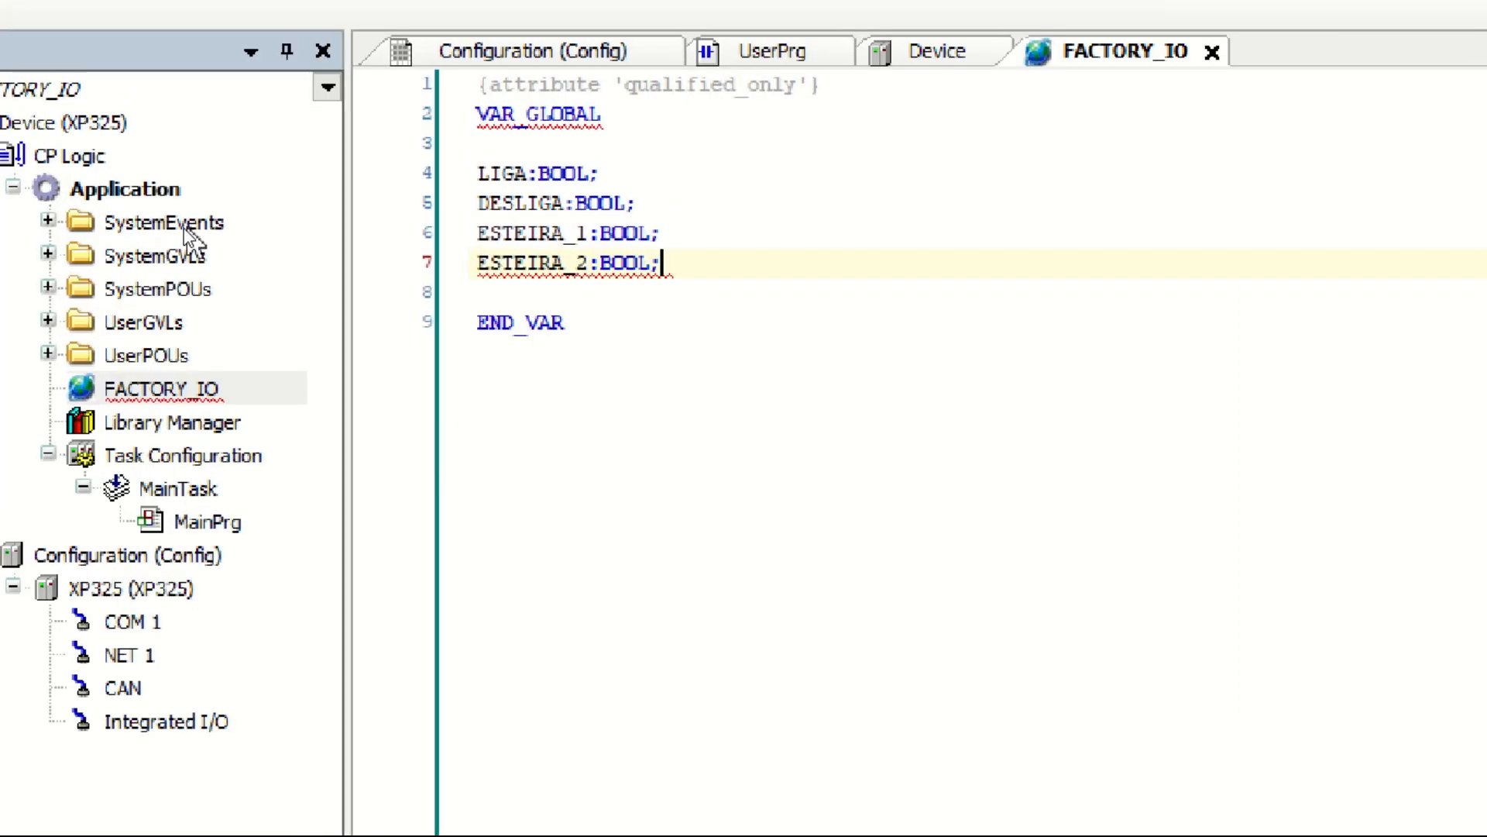
Step: Add a symbol configuration with OPC UA support and optimized layout under Application, and compile it to load the selectable variables
right_click(130, 207)
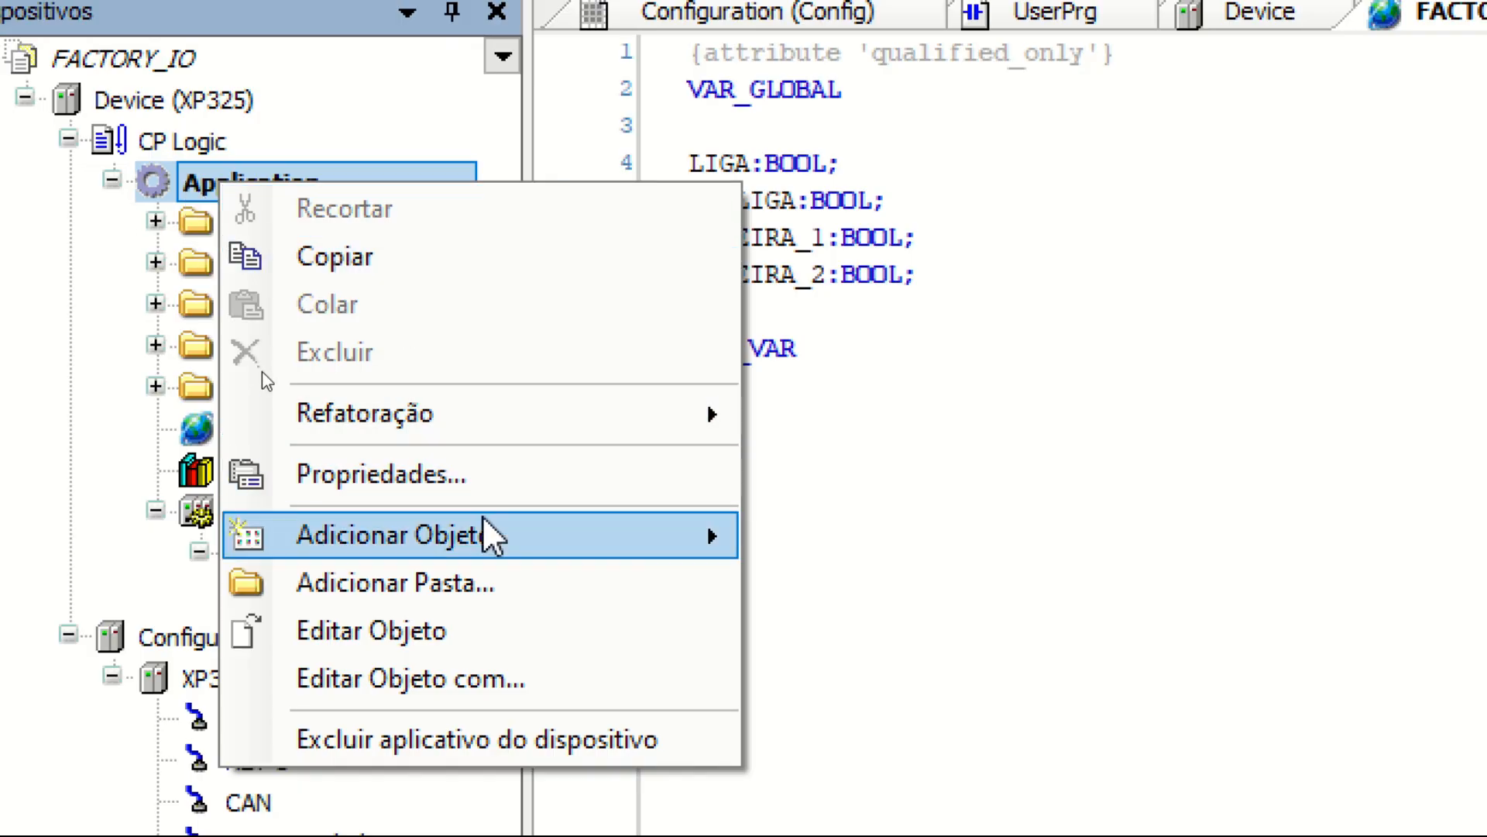
mouse_move(531, 527)
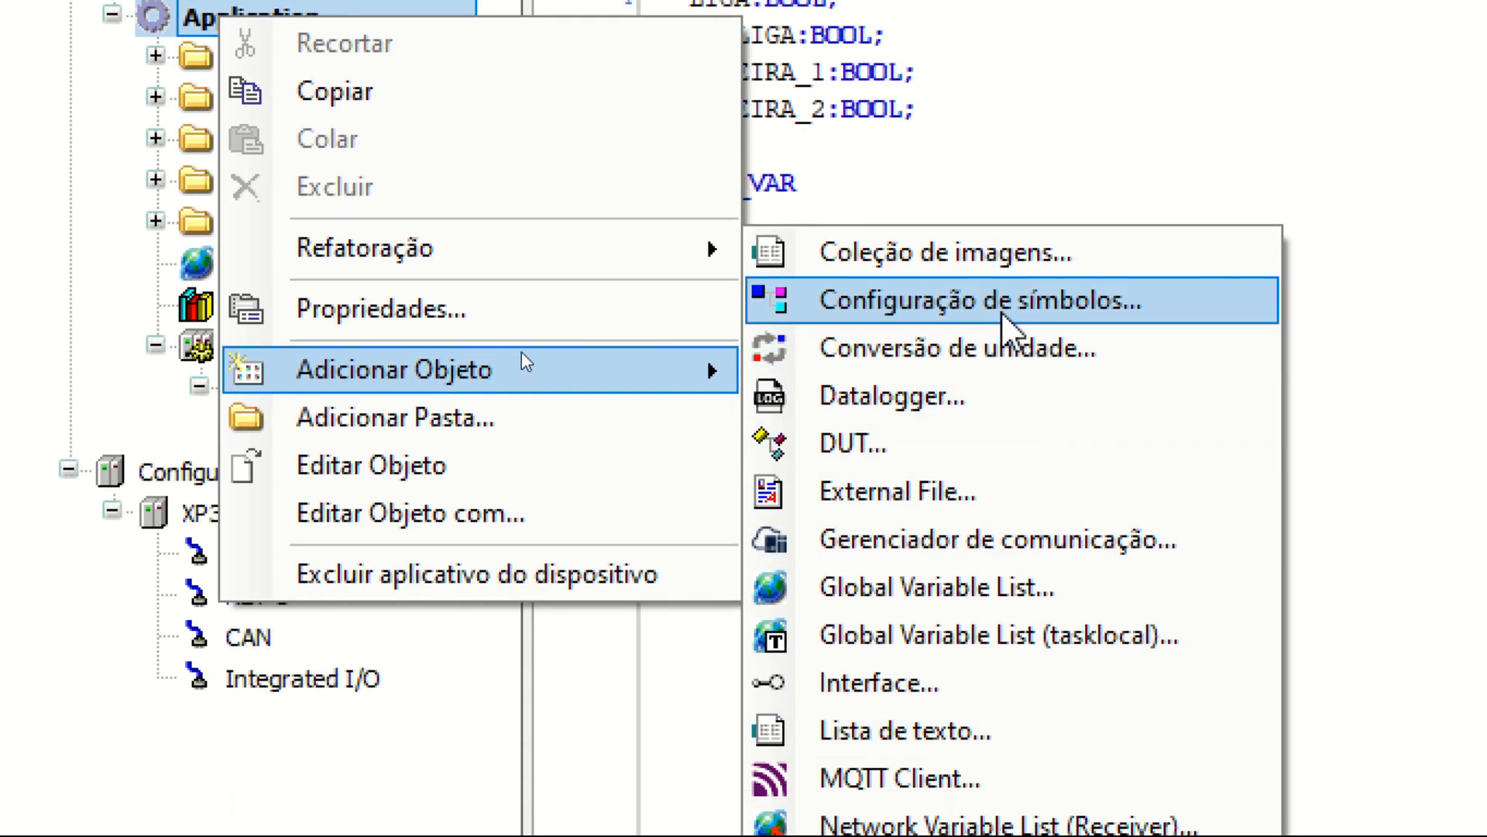
click(1003, 316)
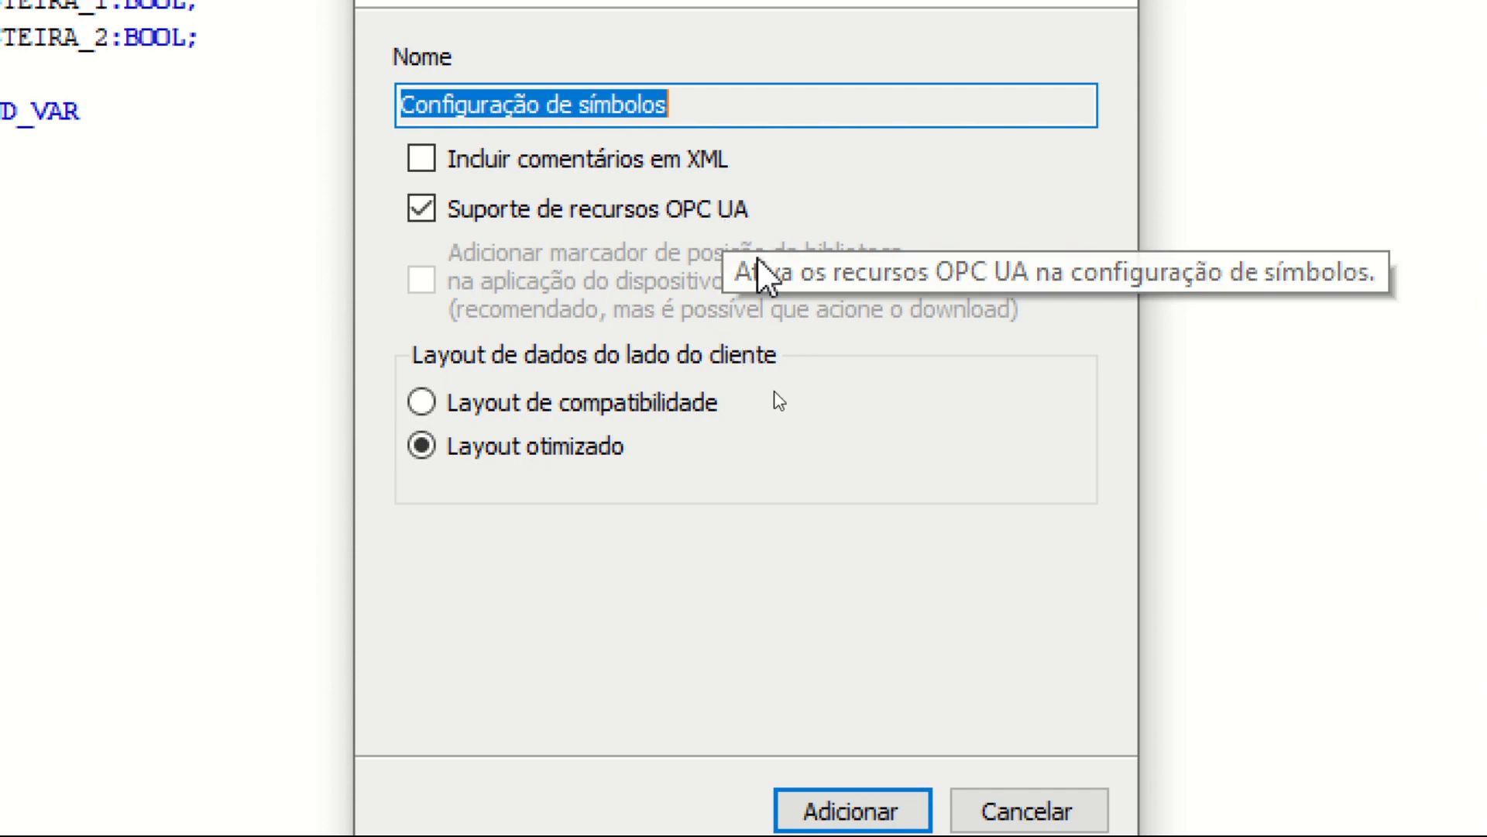
click(871, 735)
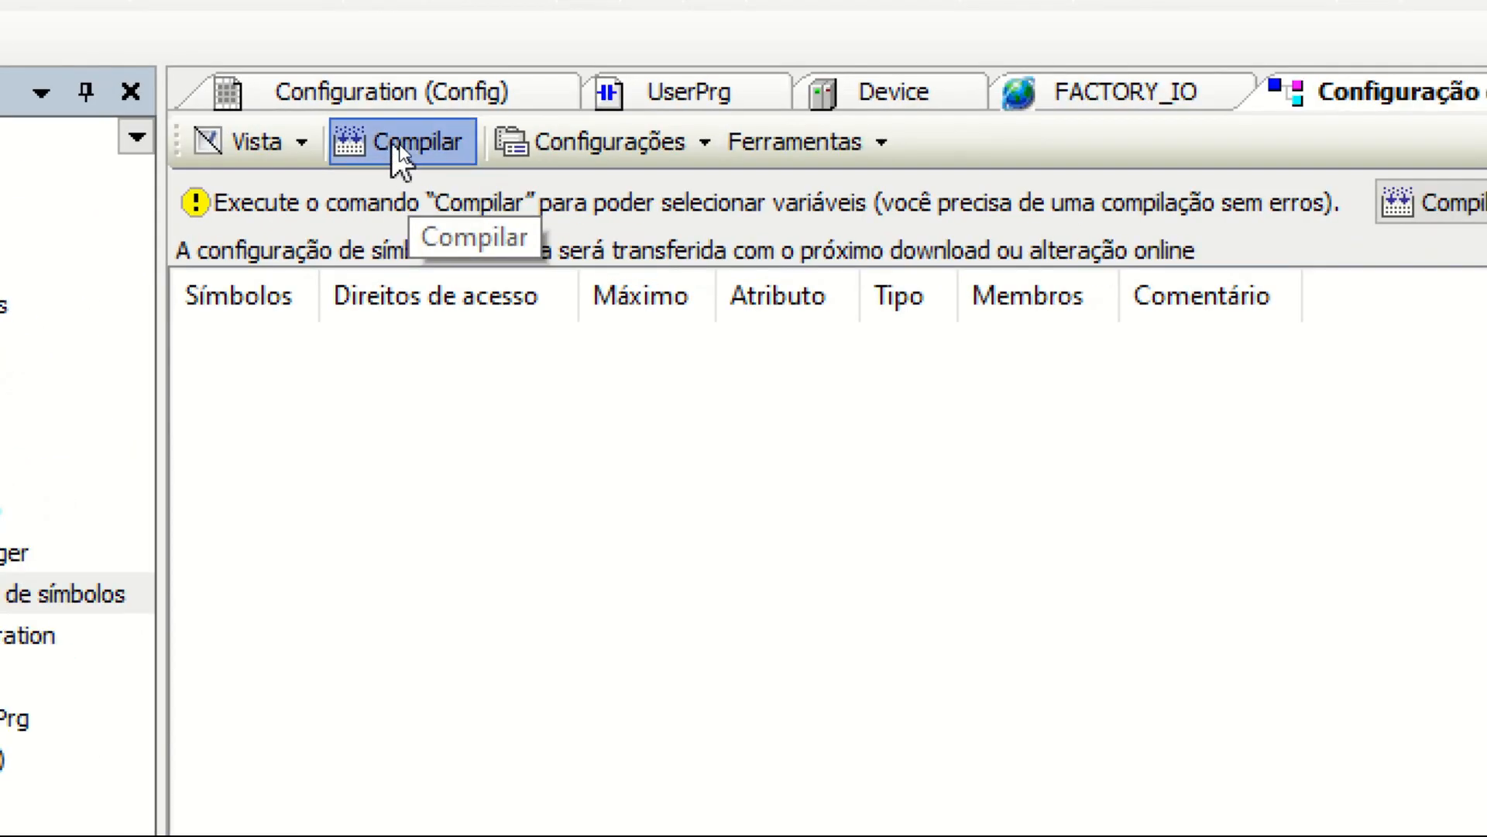
click(398, 144)
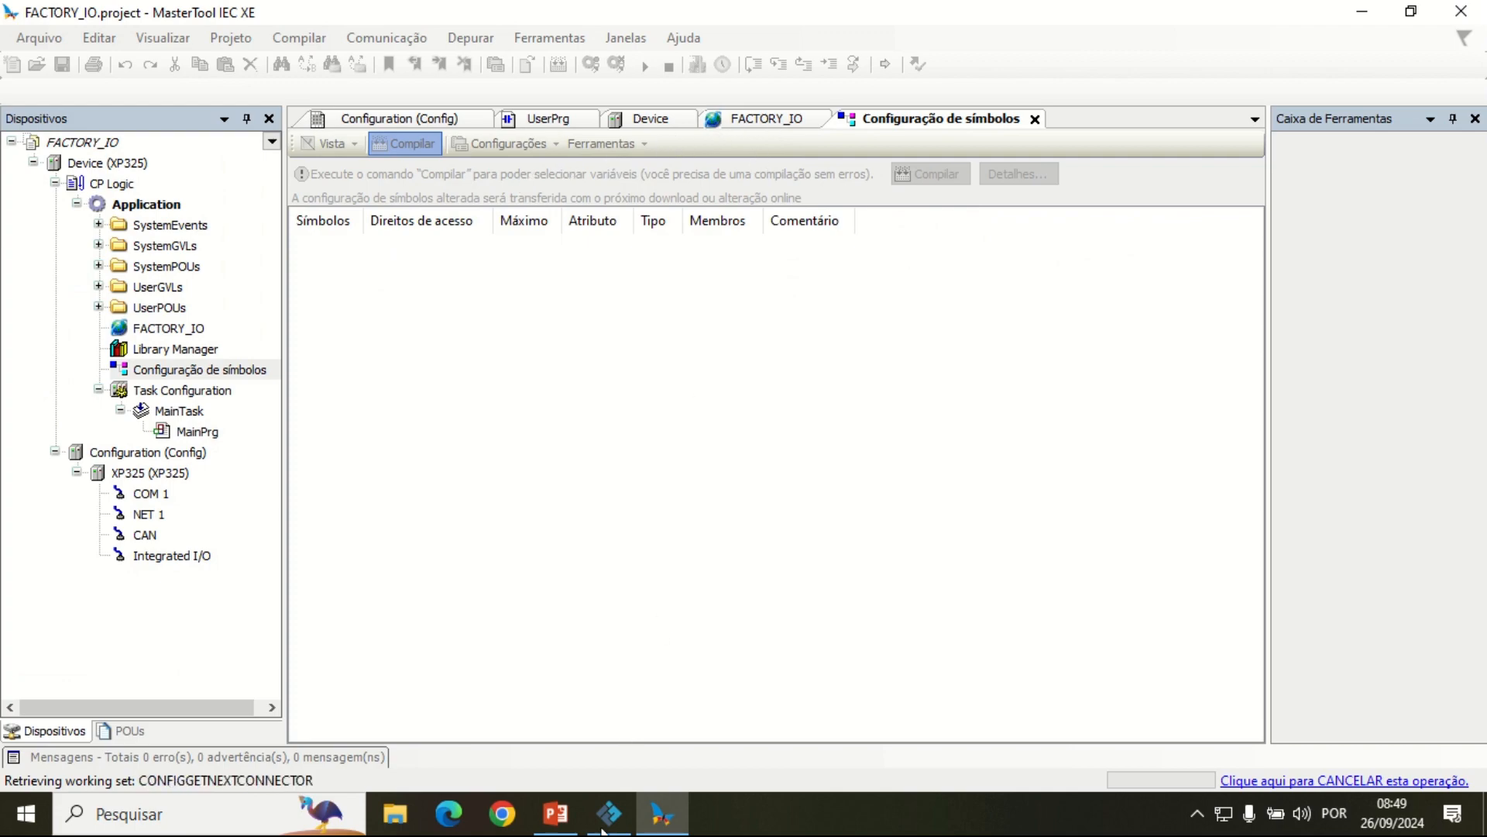
mouse_move(612, 826)
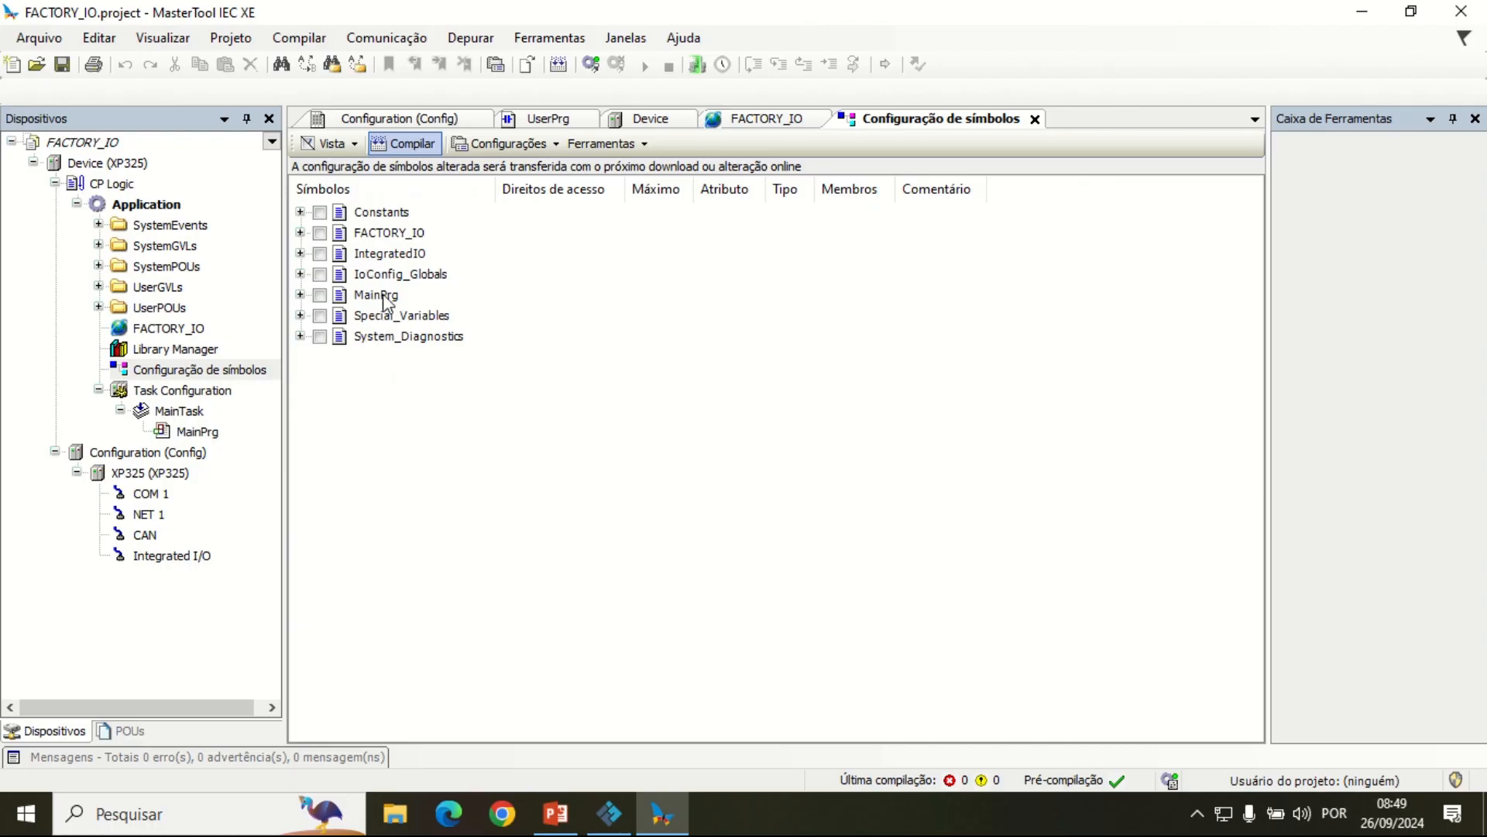
Step: Examine the analog and digital input and output symbols available under IntegratedIO, and collapse the group again
click(300, 253)
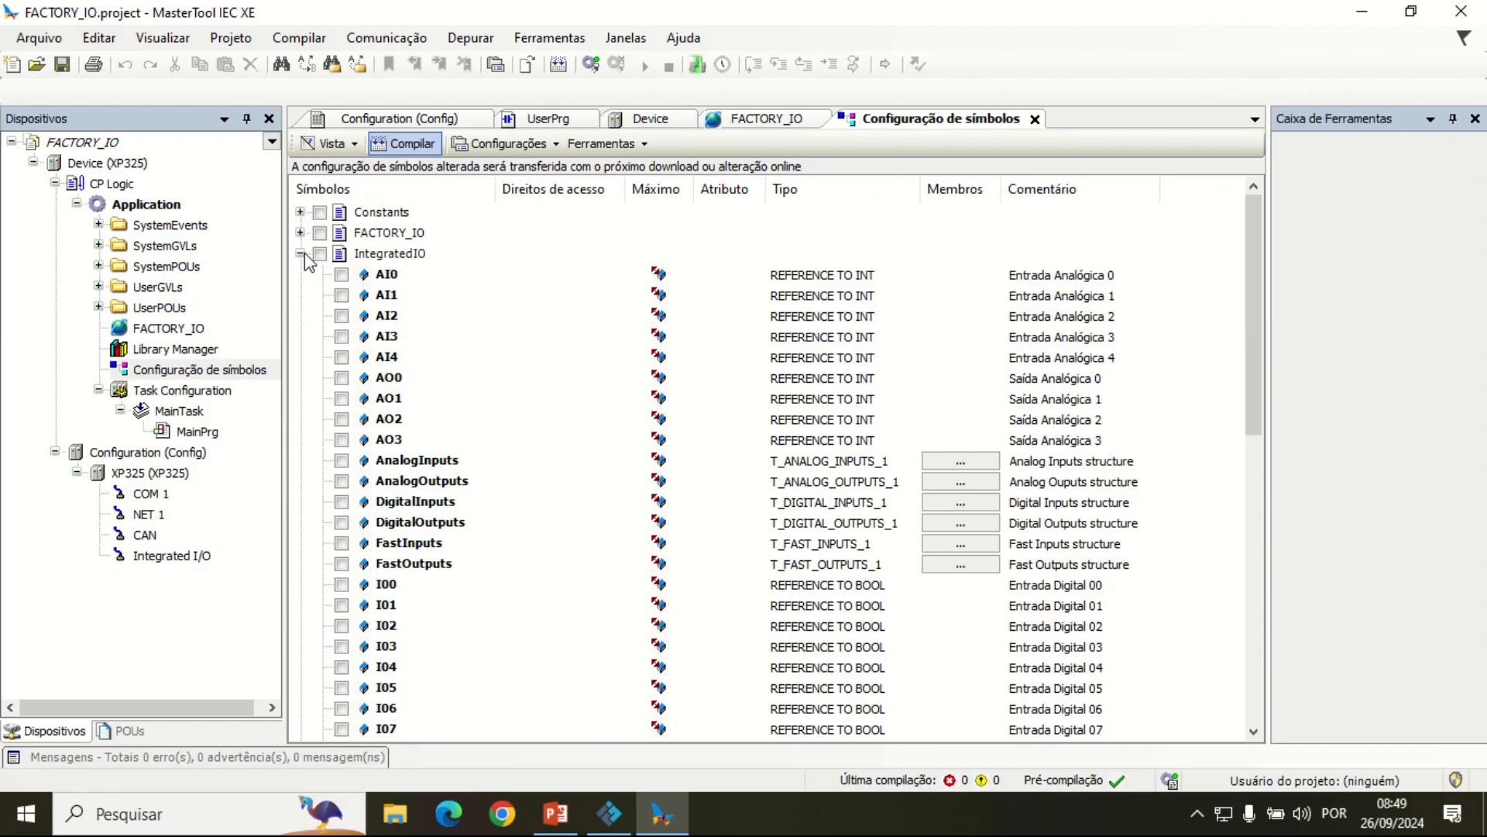
scroll(398, 540, down, 4)
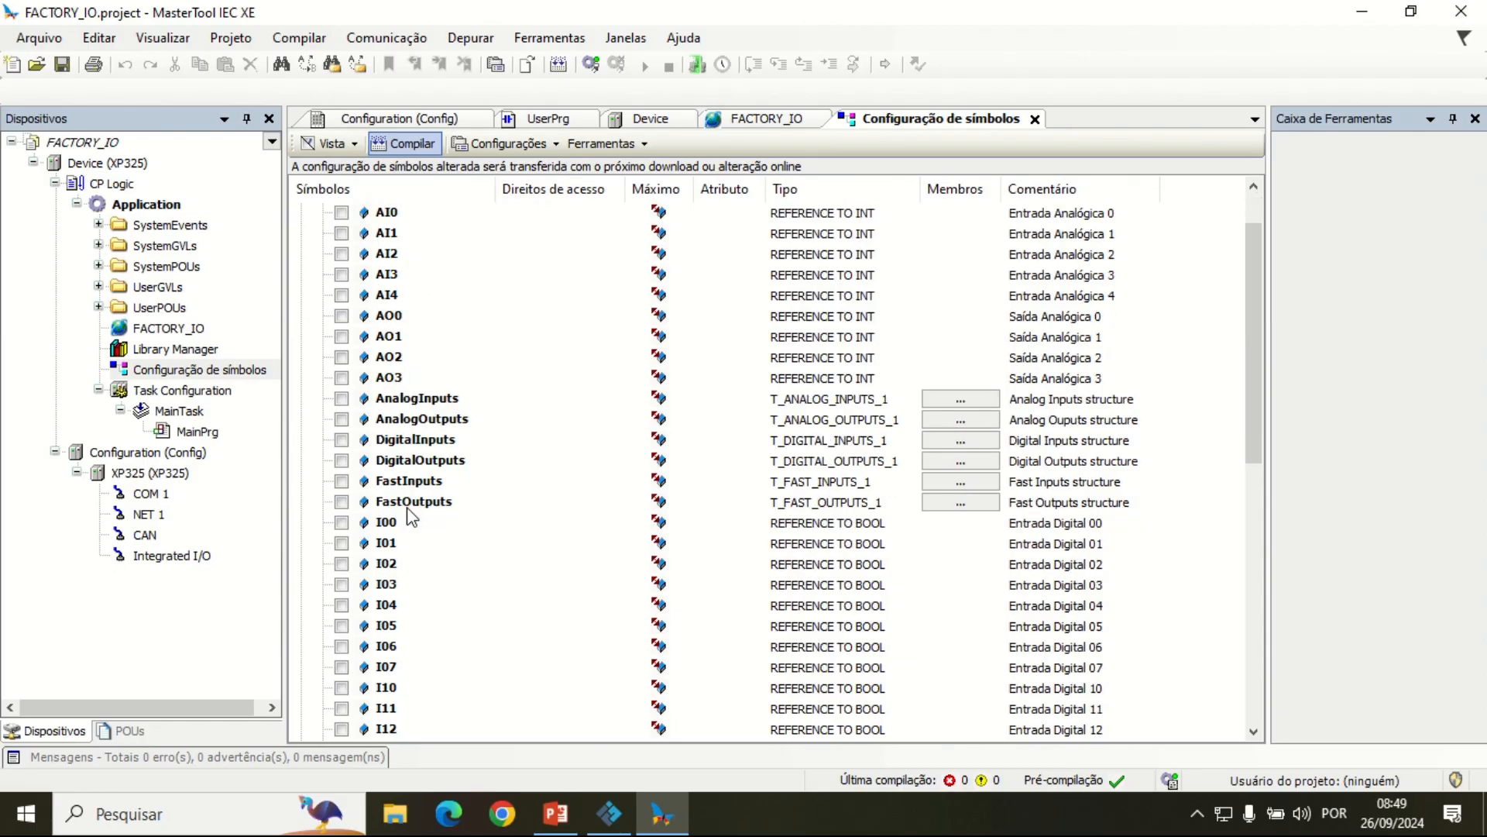
scroll(398, 541, down, 1)
scroll(402, 623, up, 5)
scroll(411, 434, down, 10)
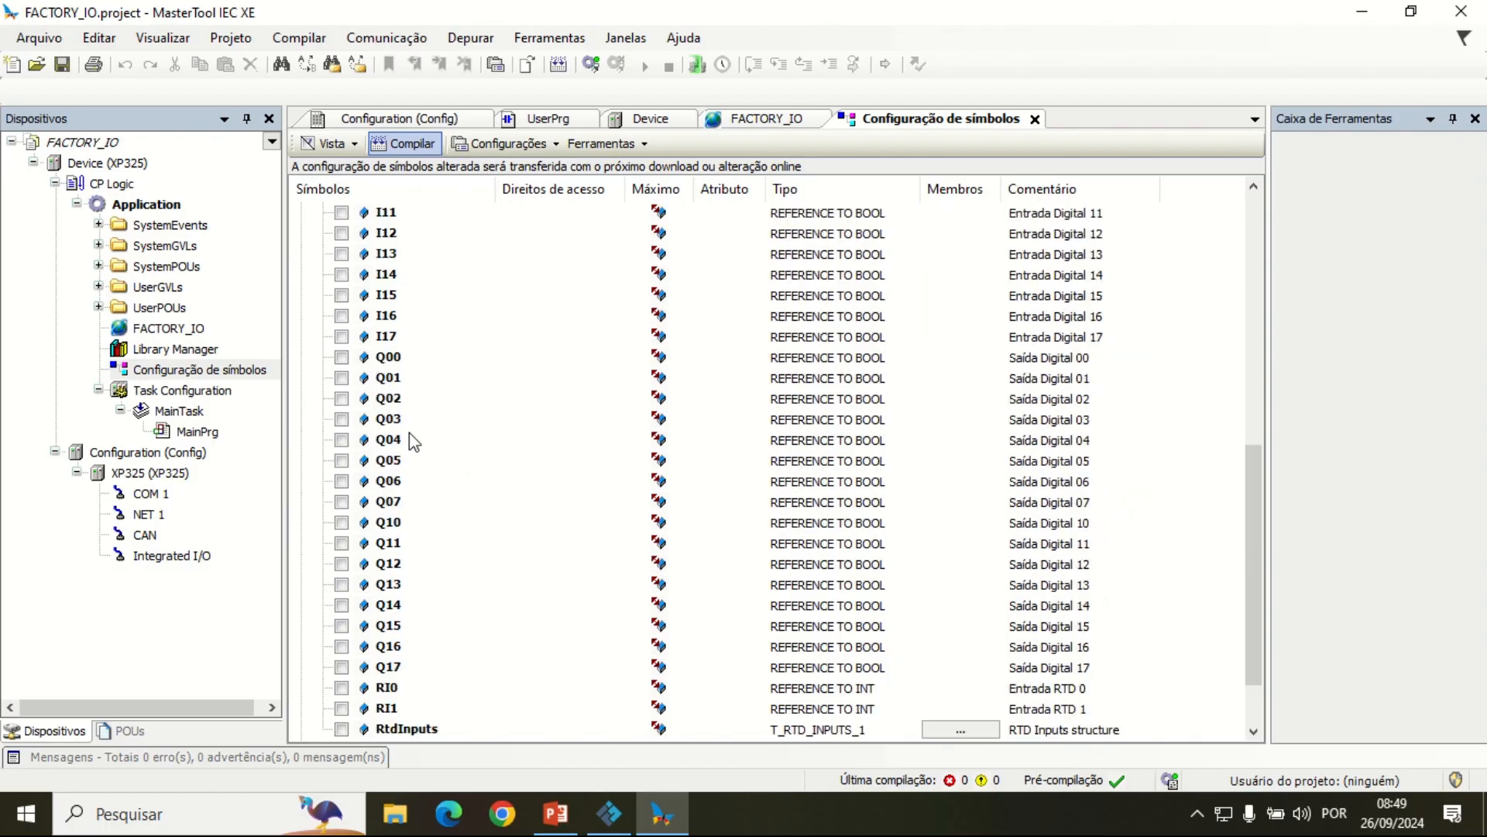
scroll(413, 438, up, 10)
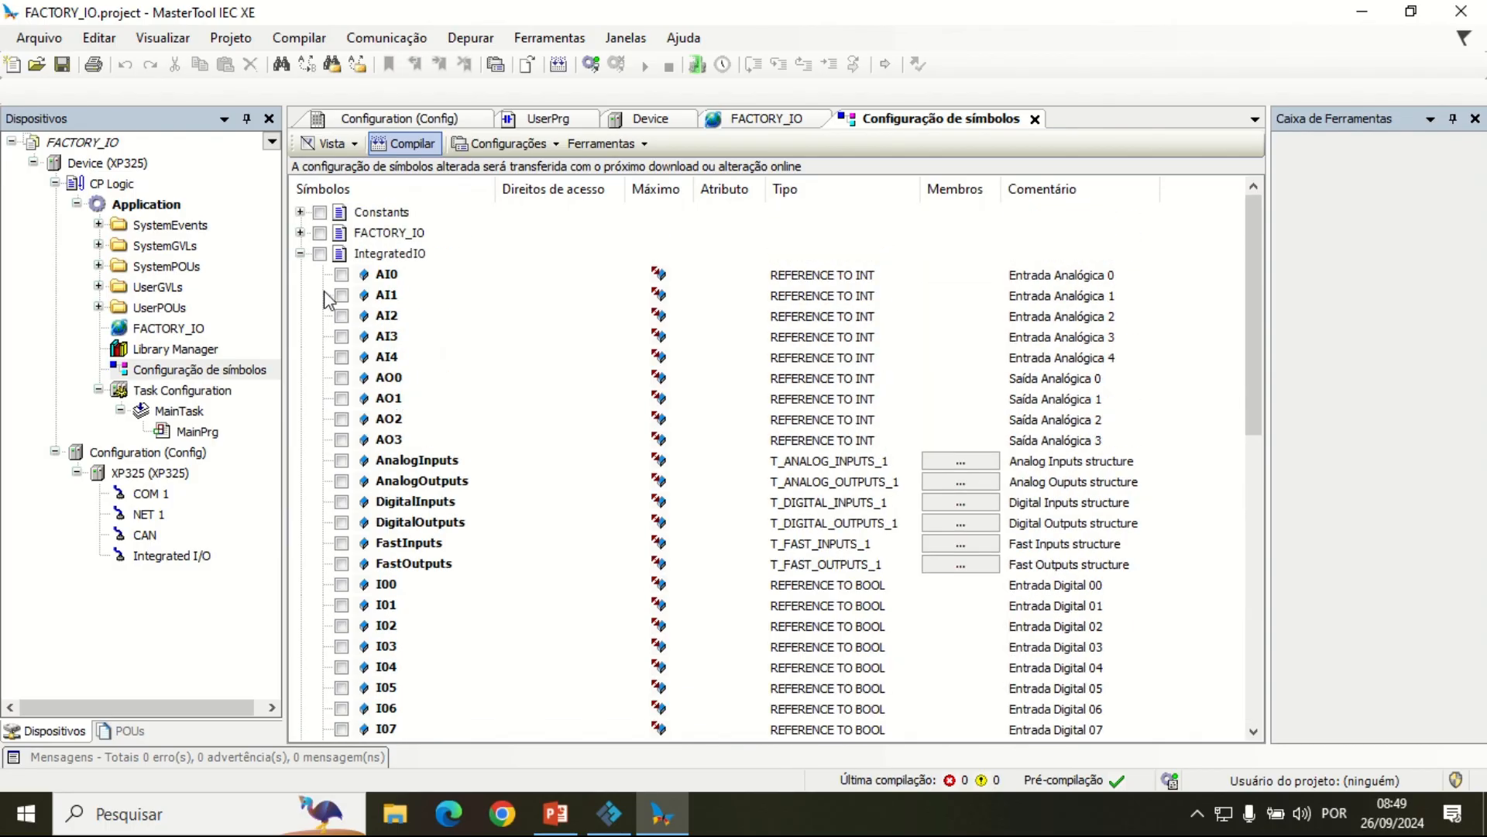
click(299, 253)
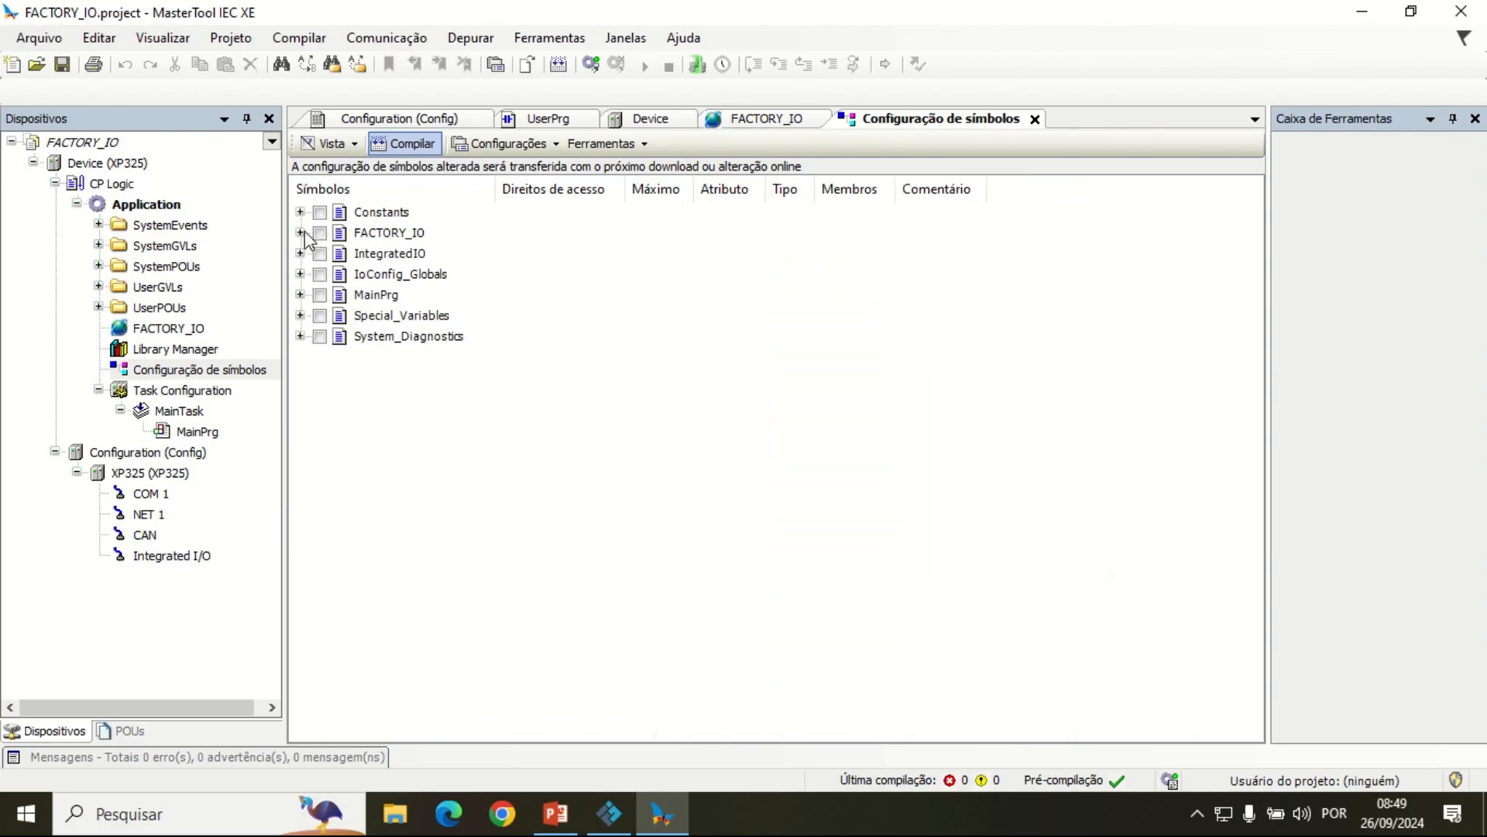
Step: Include all FACTORY_IO variables in the symbol configuration and recompile
click(301, 232)
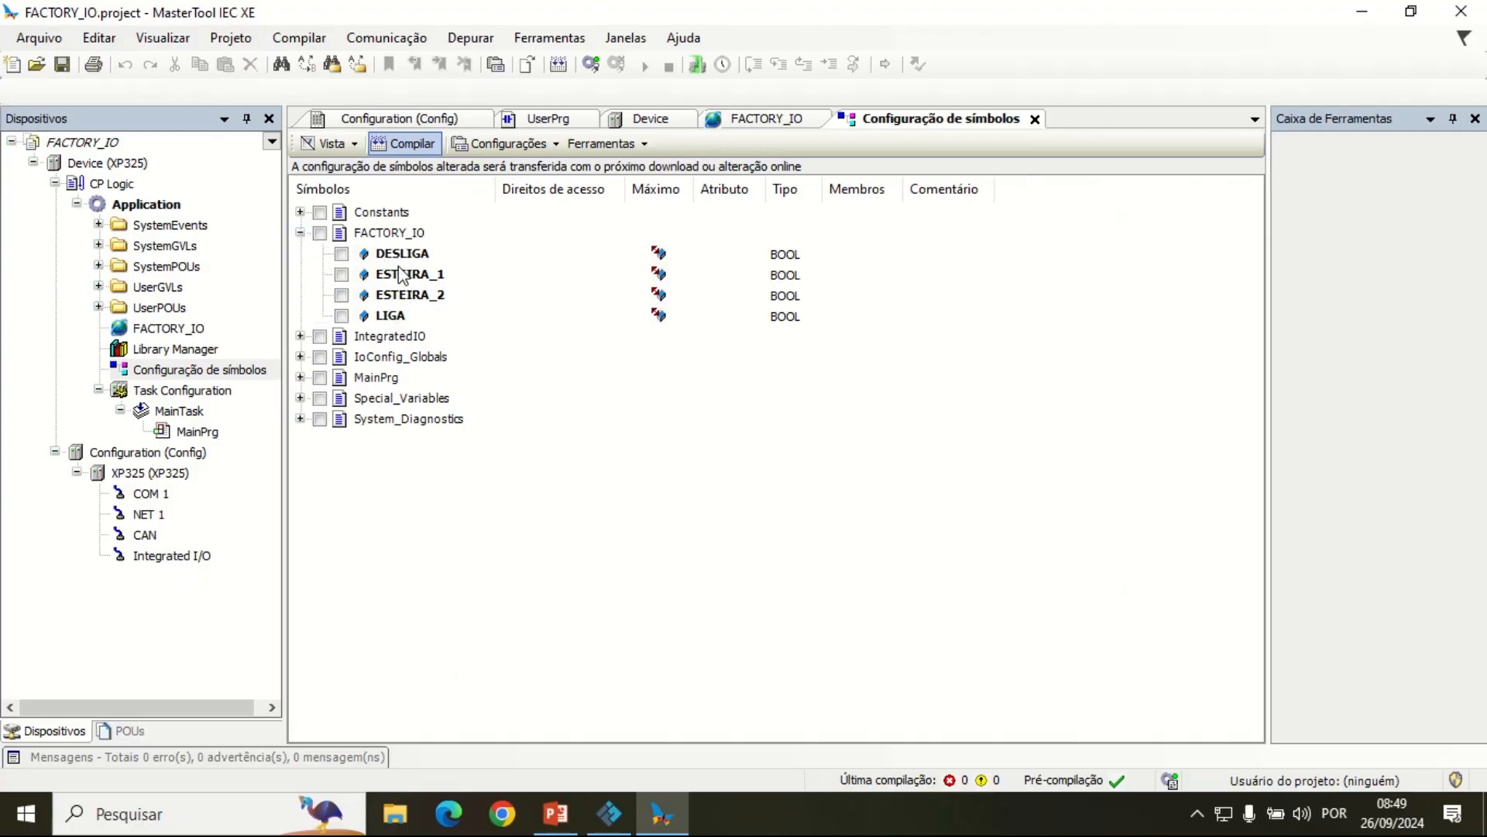
click(319, 233)
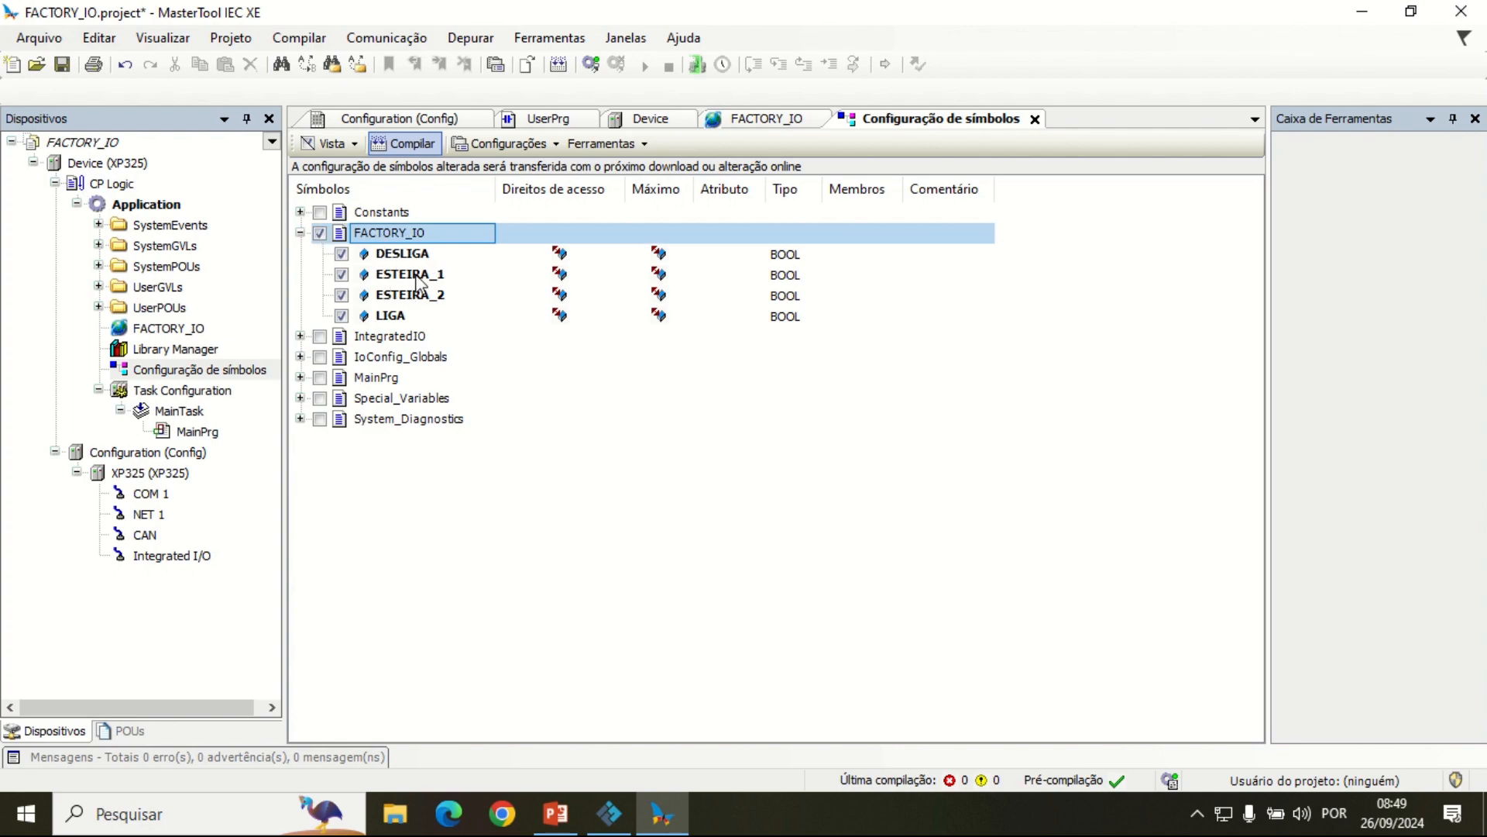
click(412, 144)
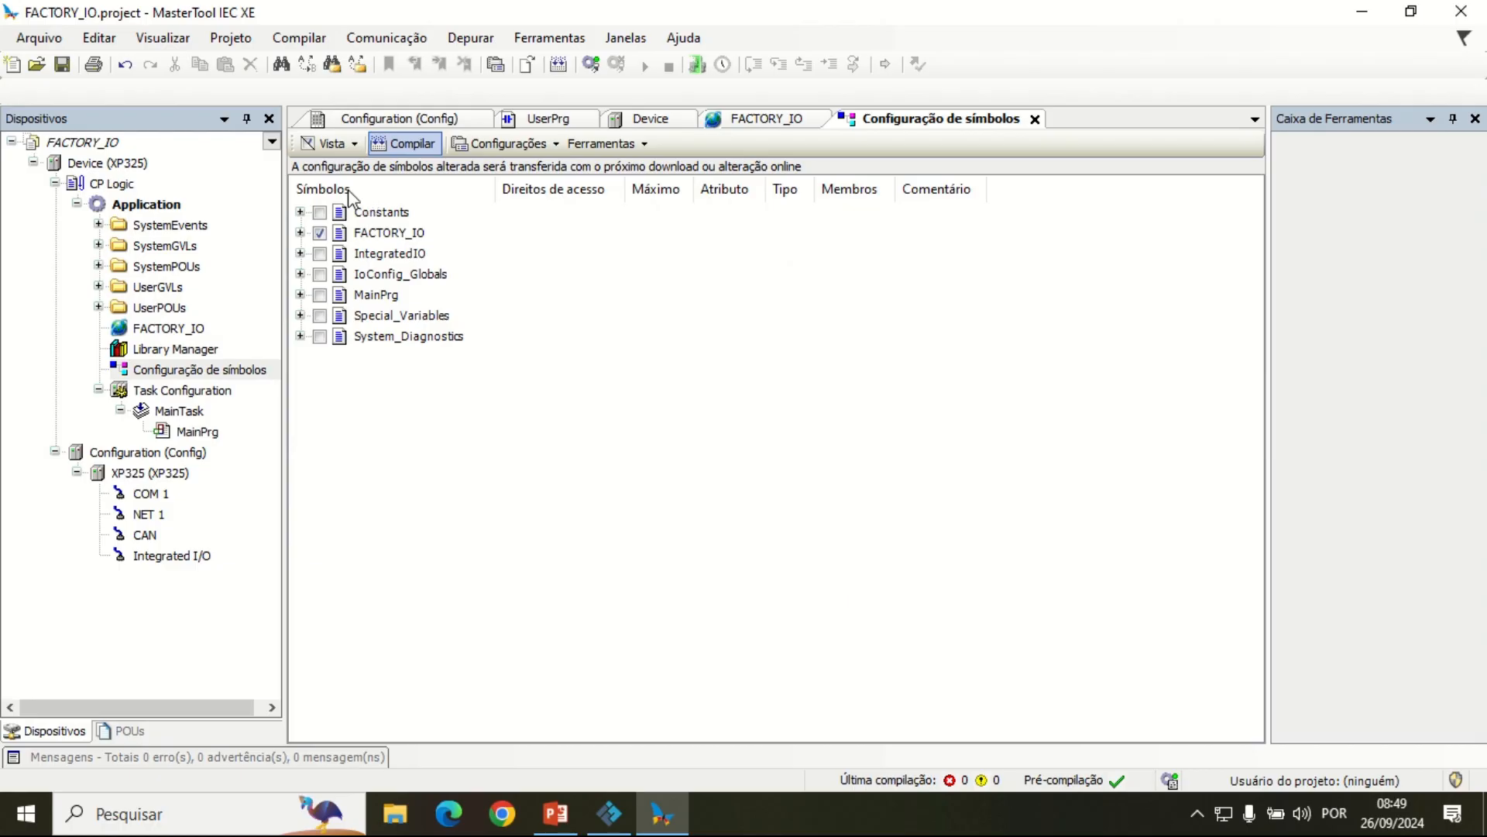
Step: Insert a contact followed by an output coil in the first ladder network of UserPrg
click(552, 120)
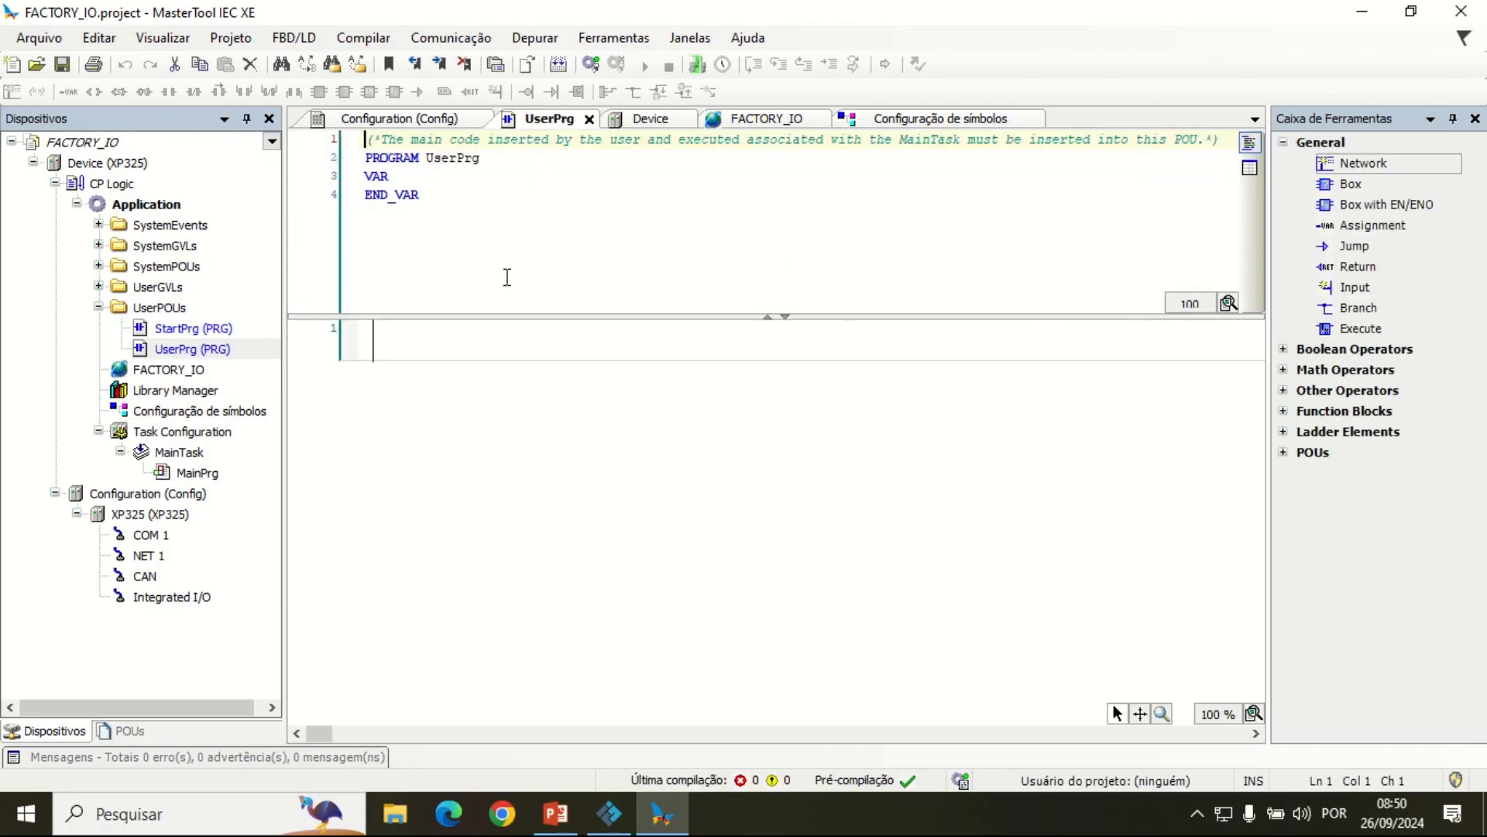
click(468, 342)
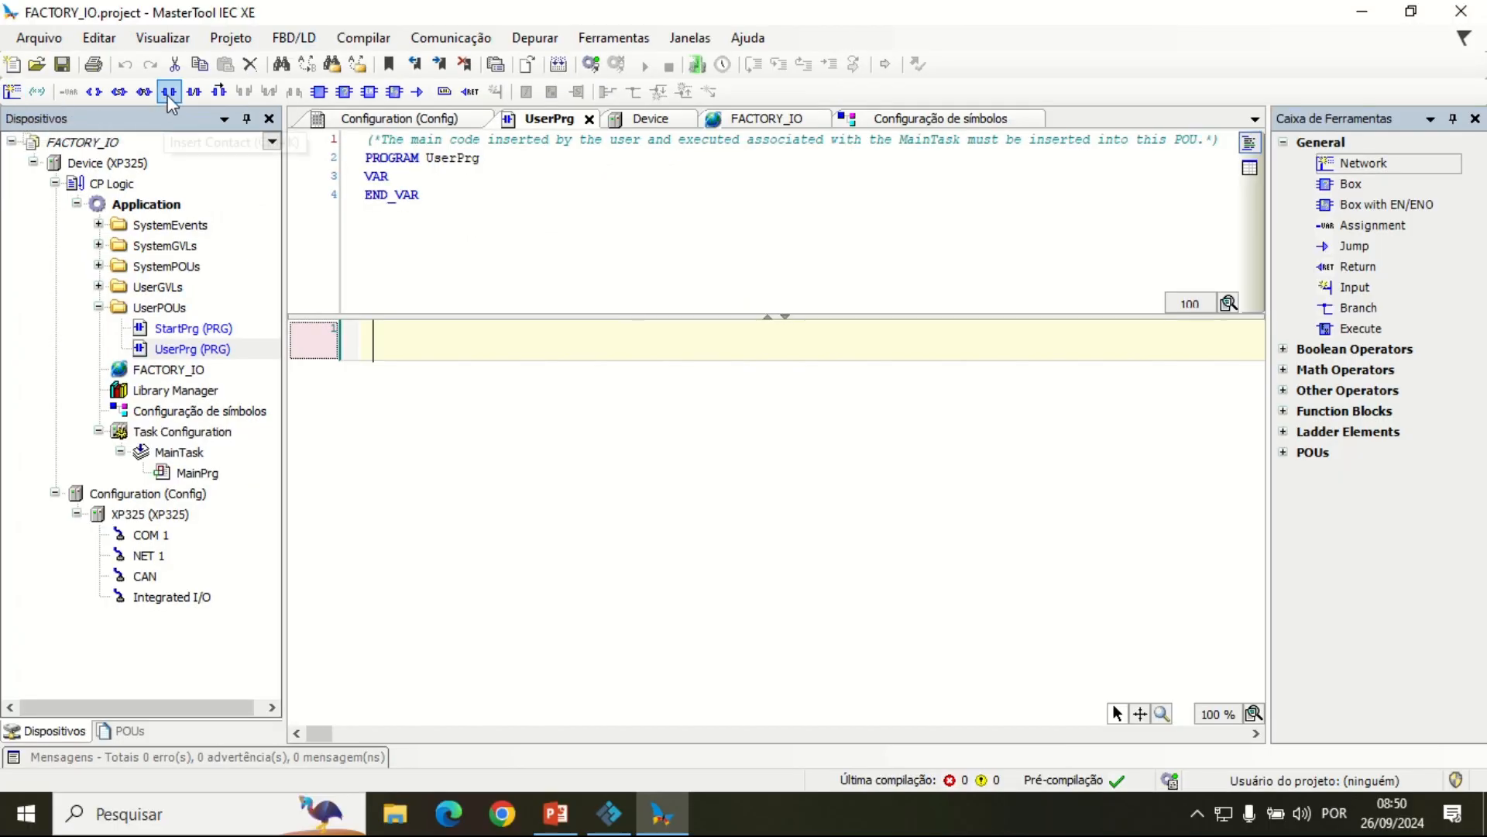
click(338, 168)
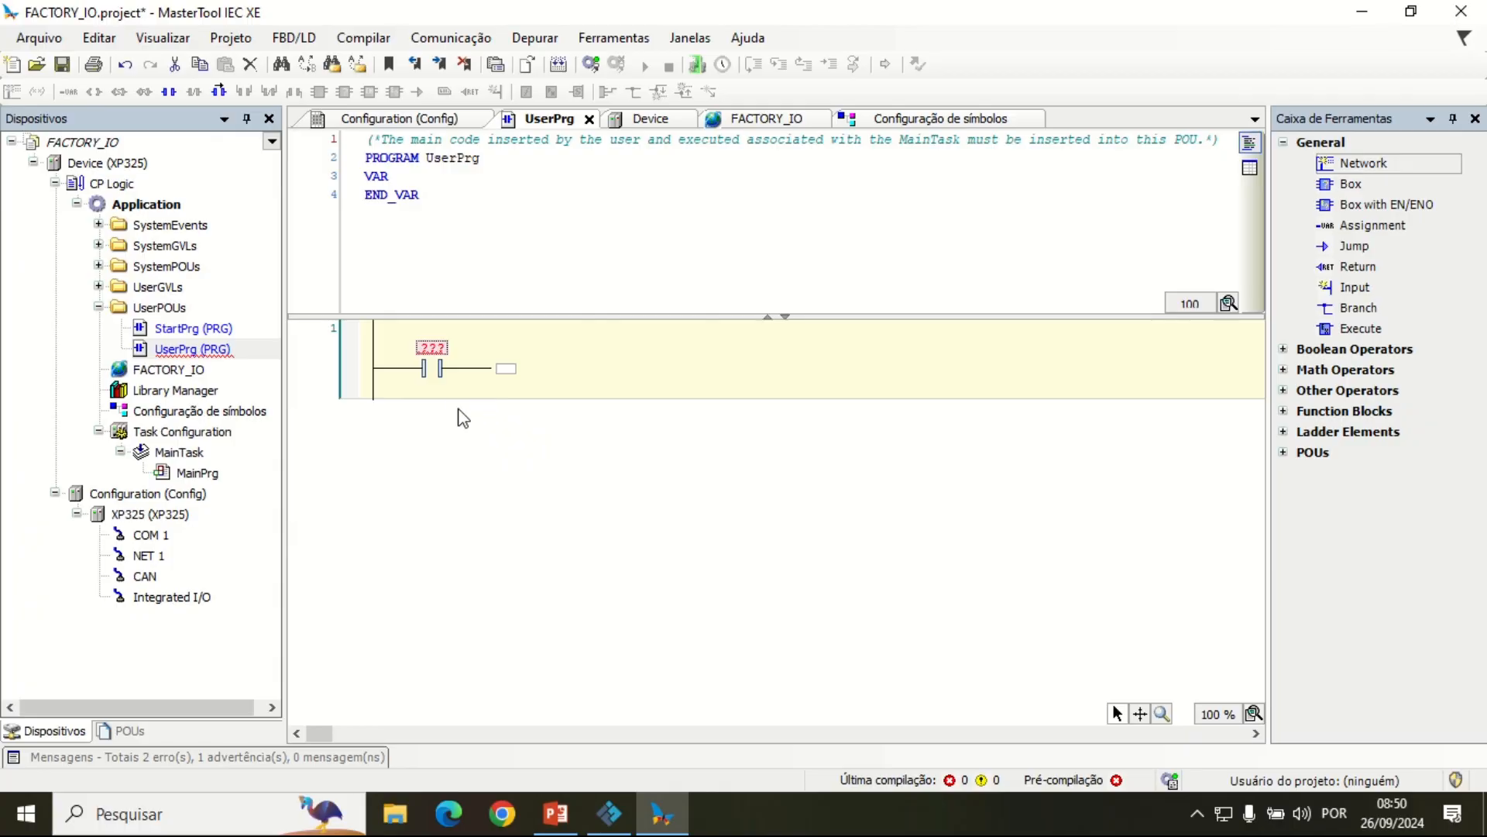
click(505, 368)
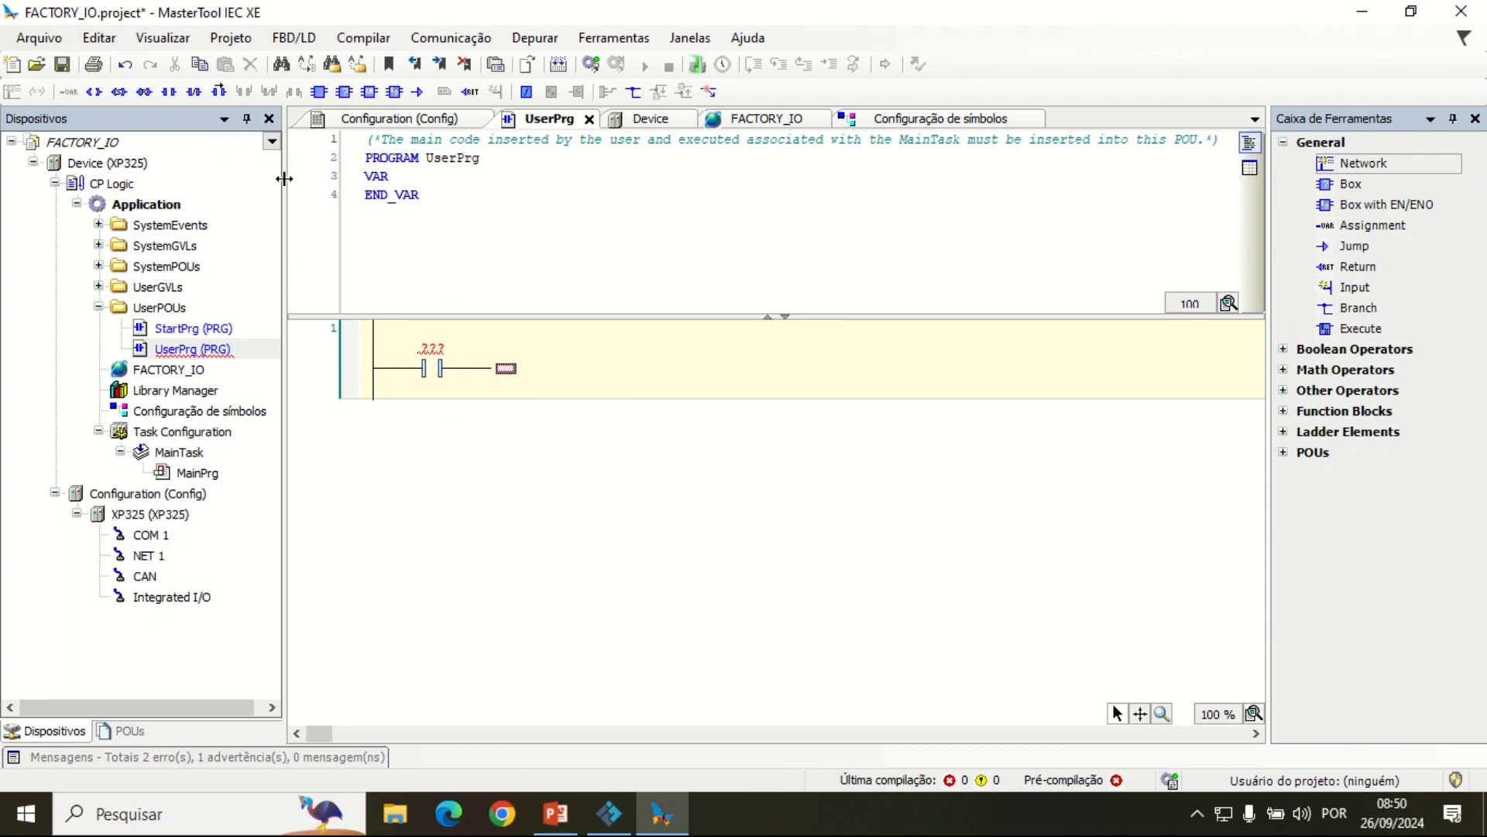
click(94, 92)
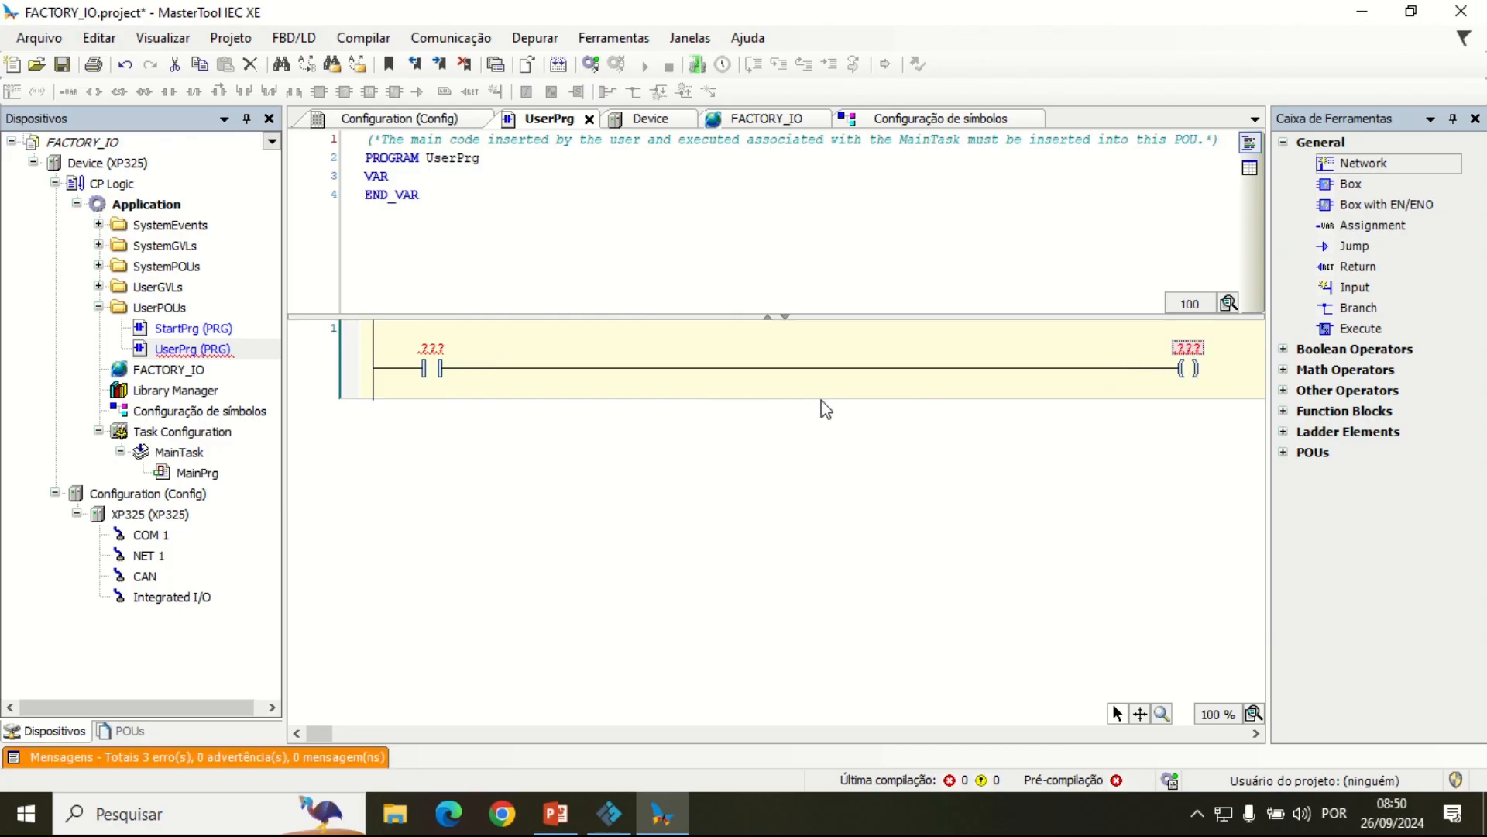
Step: Add a parallel branch with a second output coil, and insert a second series contact ahead of the branch point
click(971, 373)
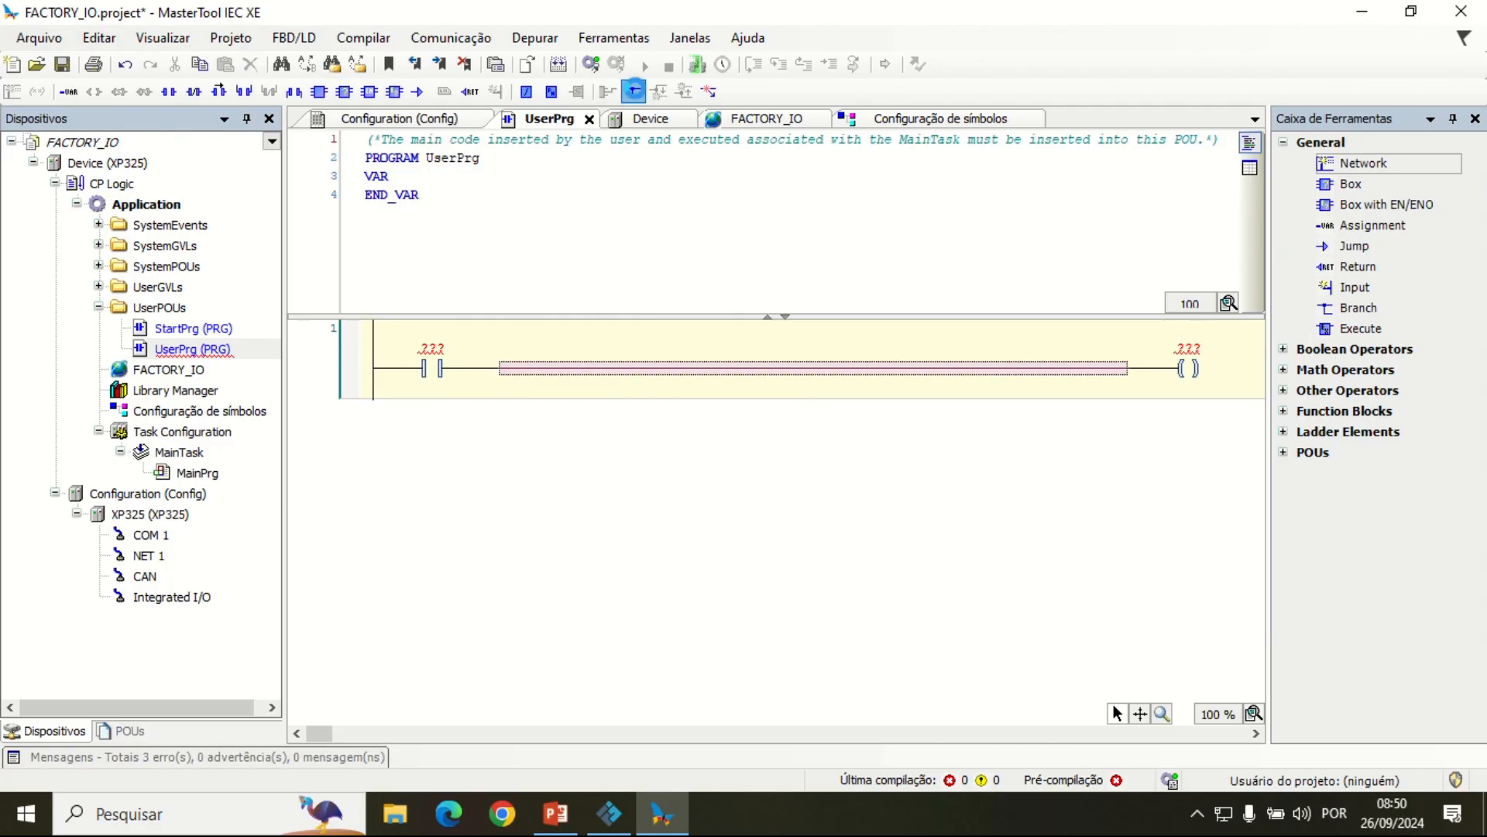
click(634, 91)
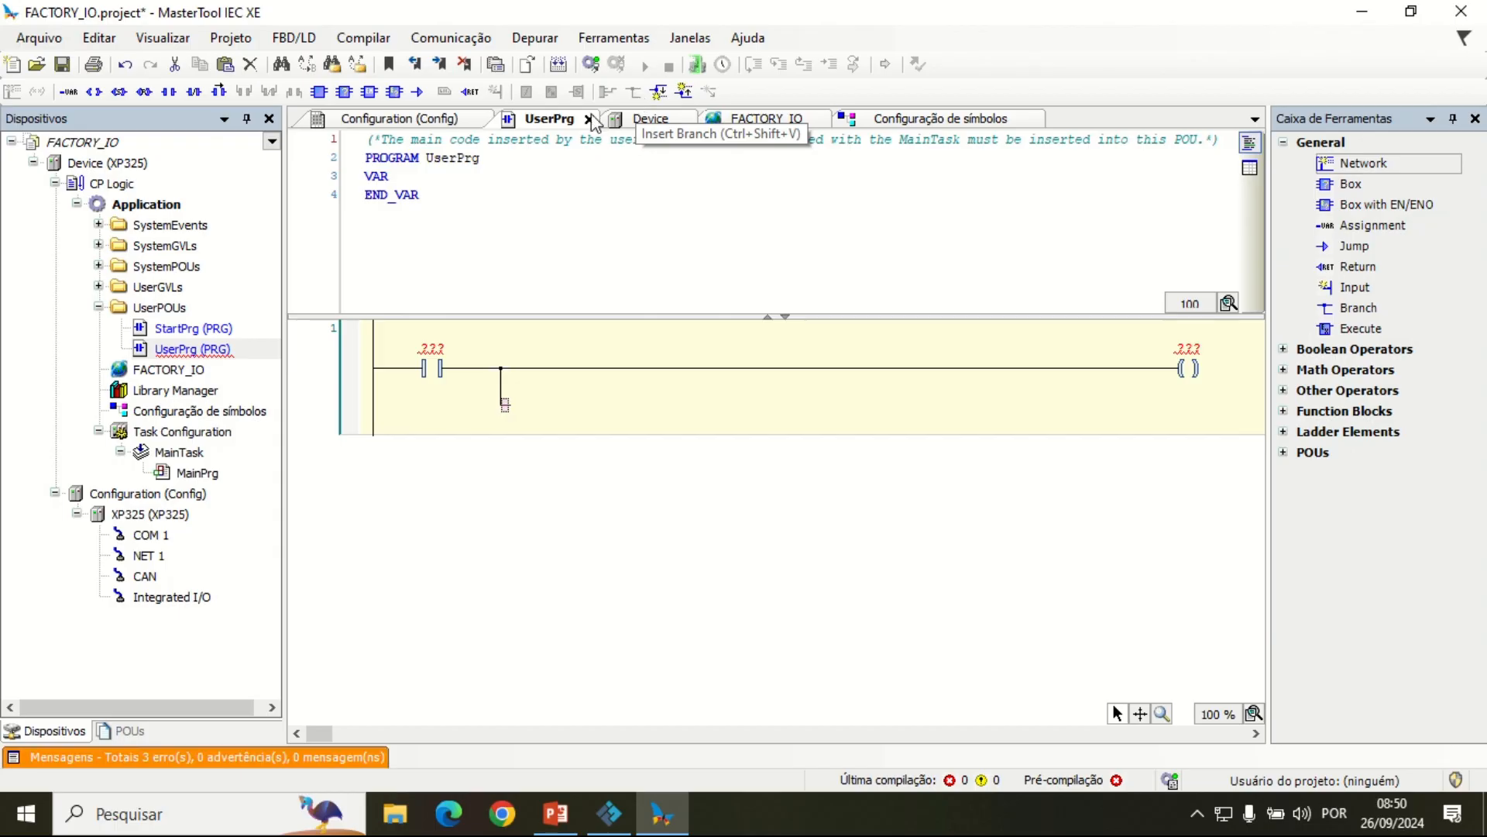
click(100, 93)
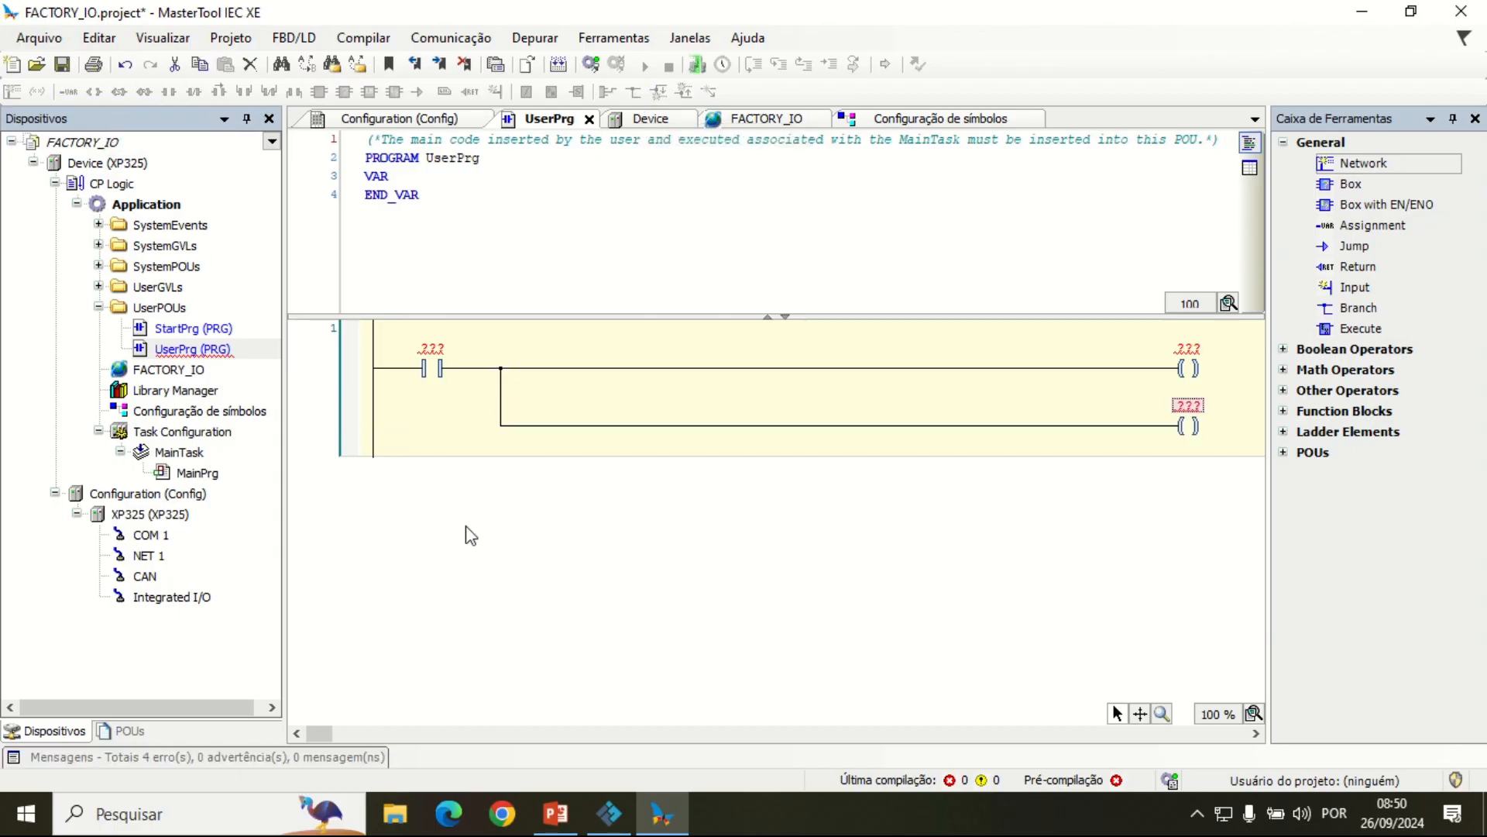
click(474, 371)
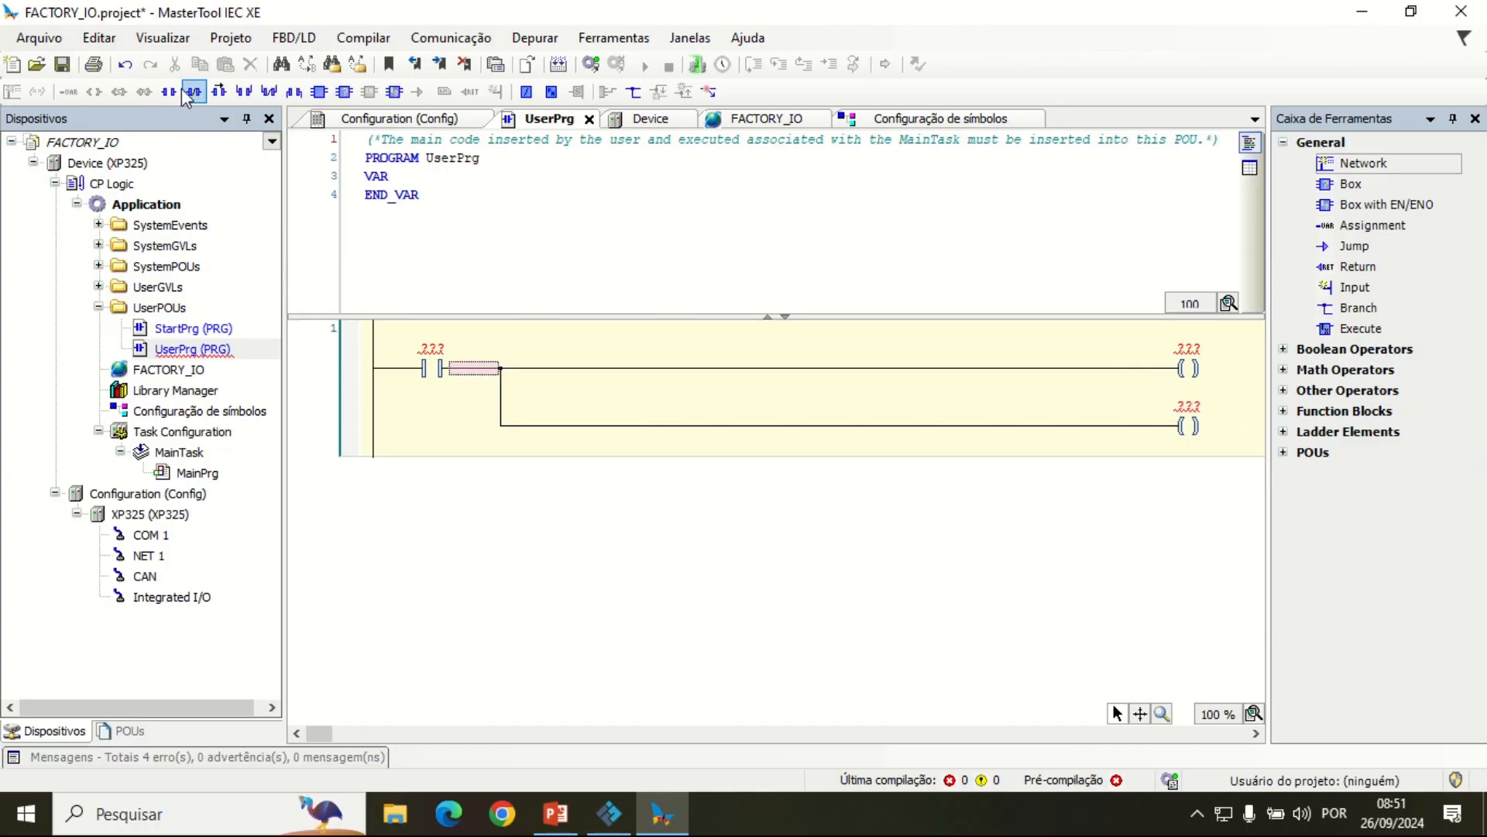
click(171, 91)
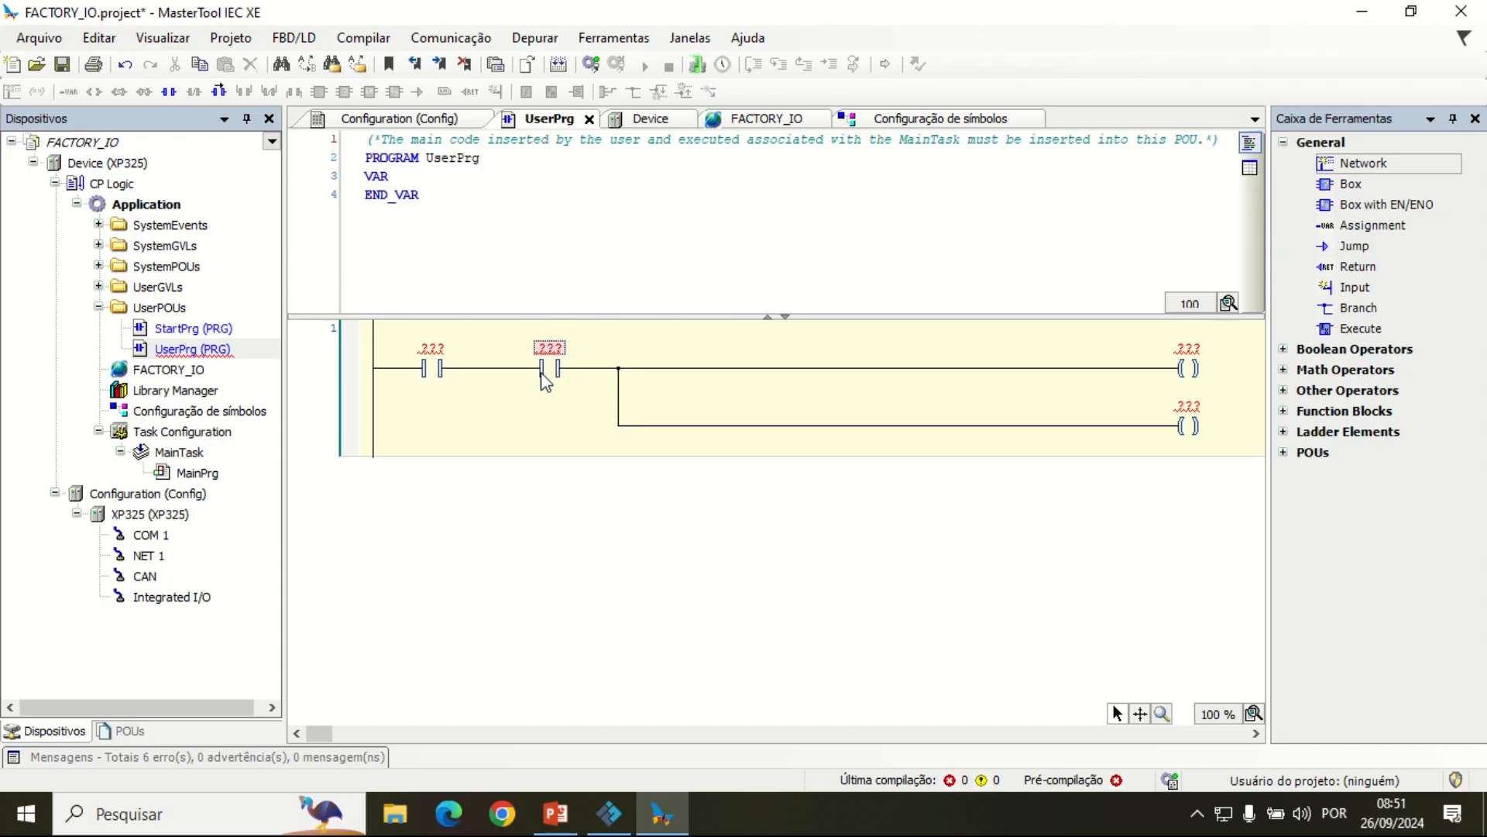
Step: Assign the global variable FACTORY_IO.LIGA to the first contact of the network
click(435, 353)
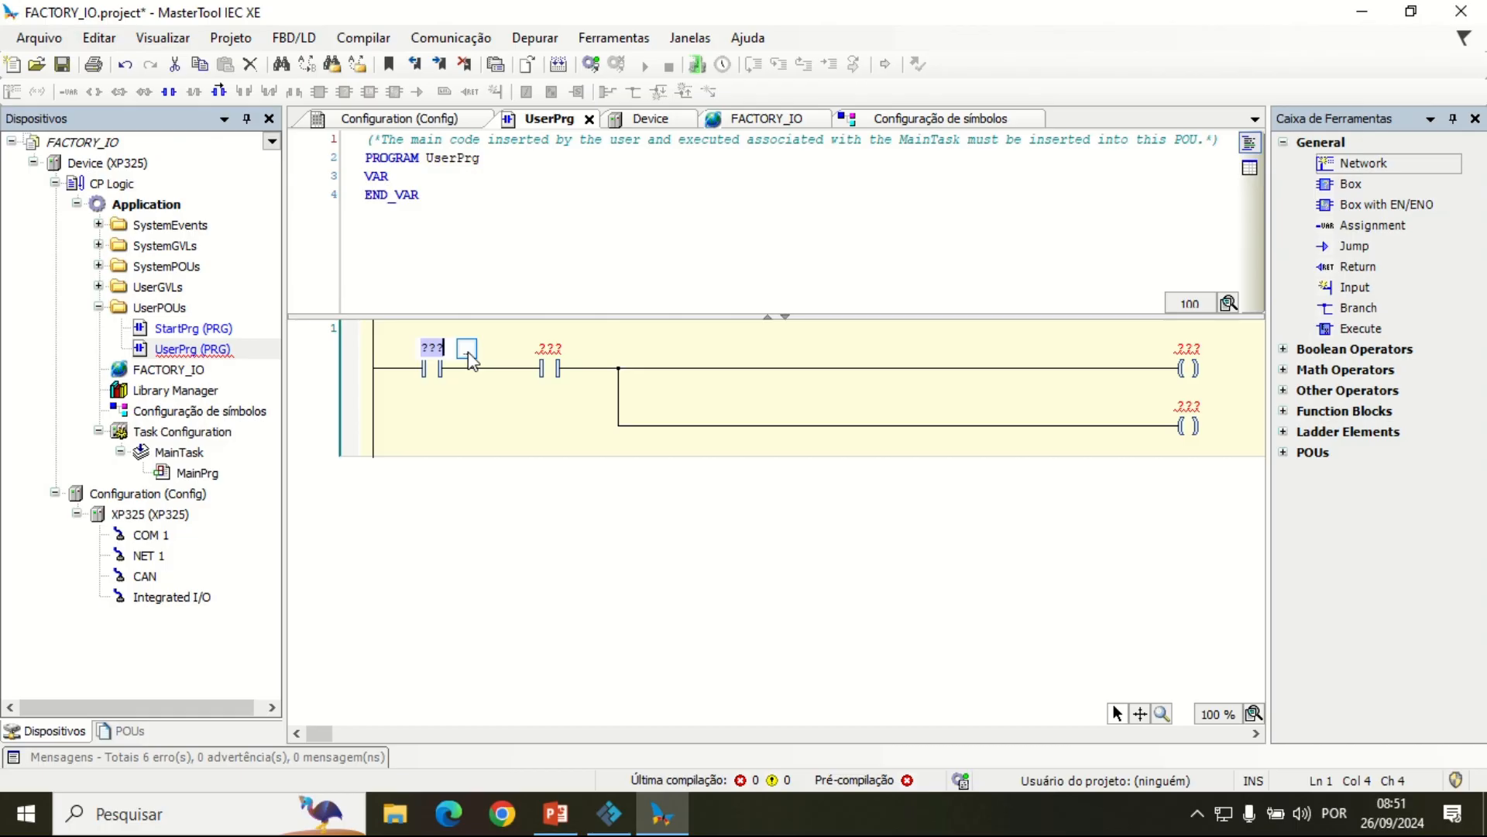
click(467, 350)
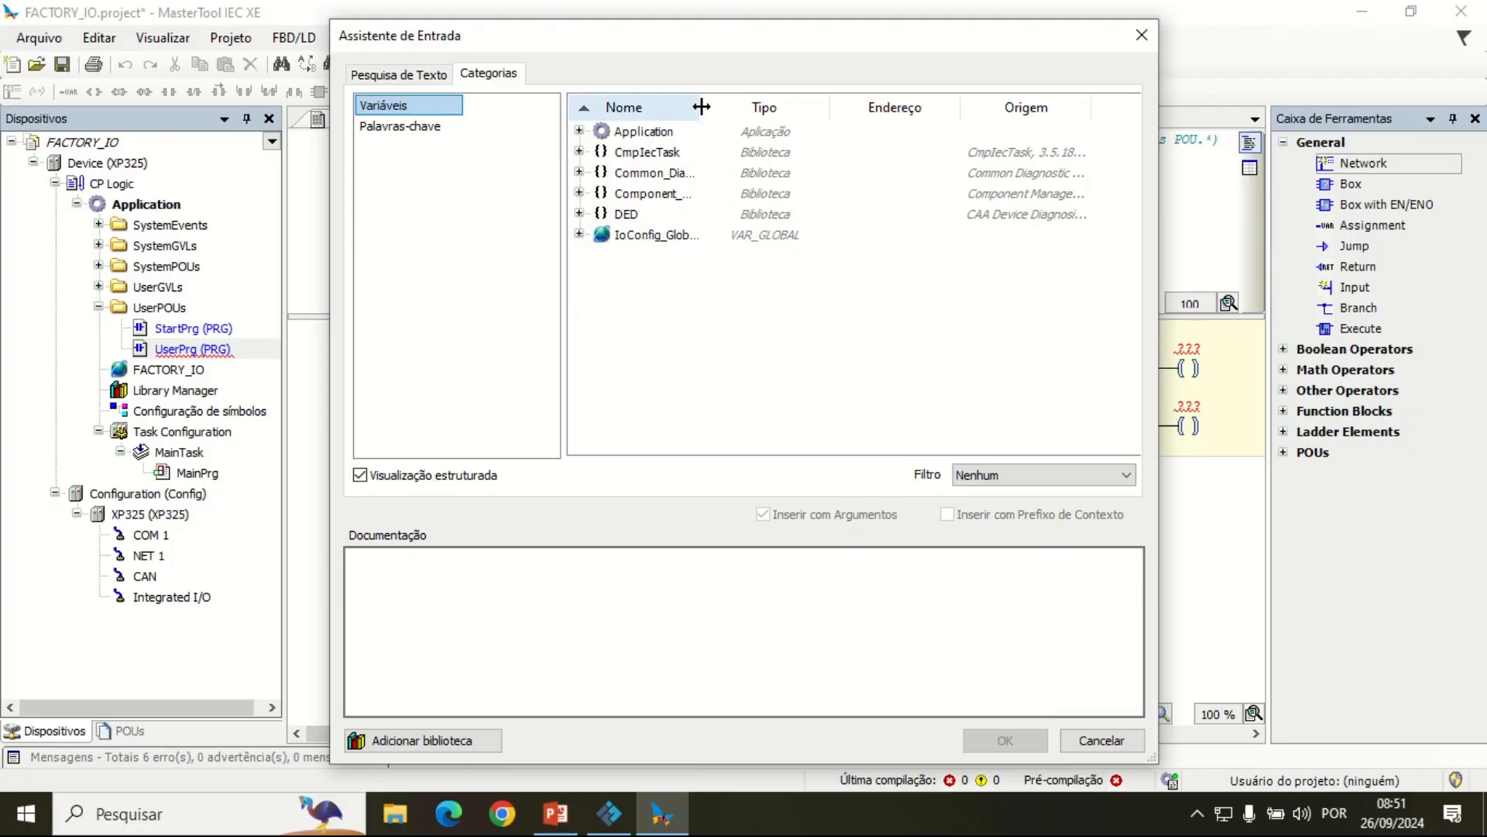
drag(699, 107, 819, 107)
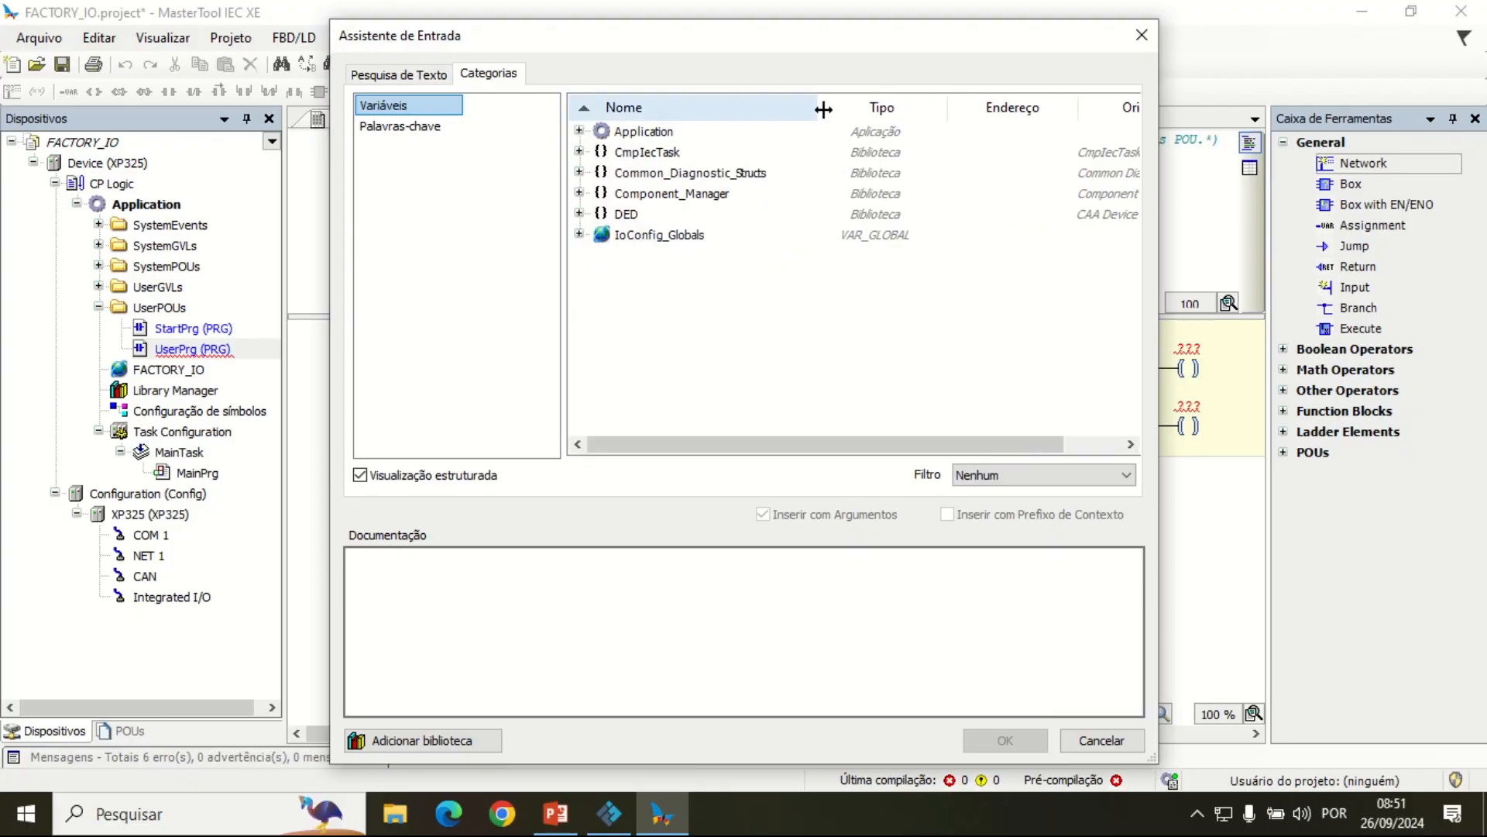
click(579, 234)
click(579, 234)
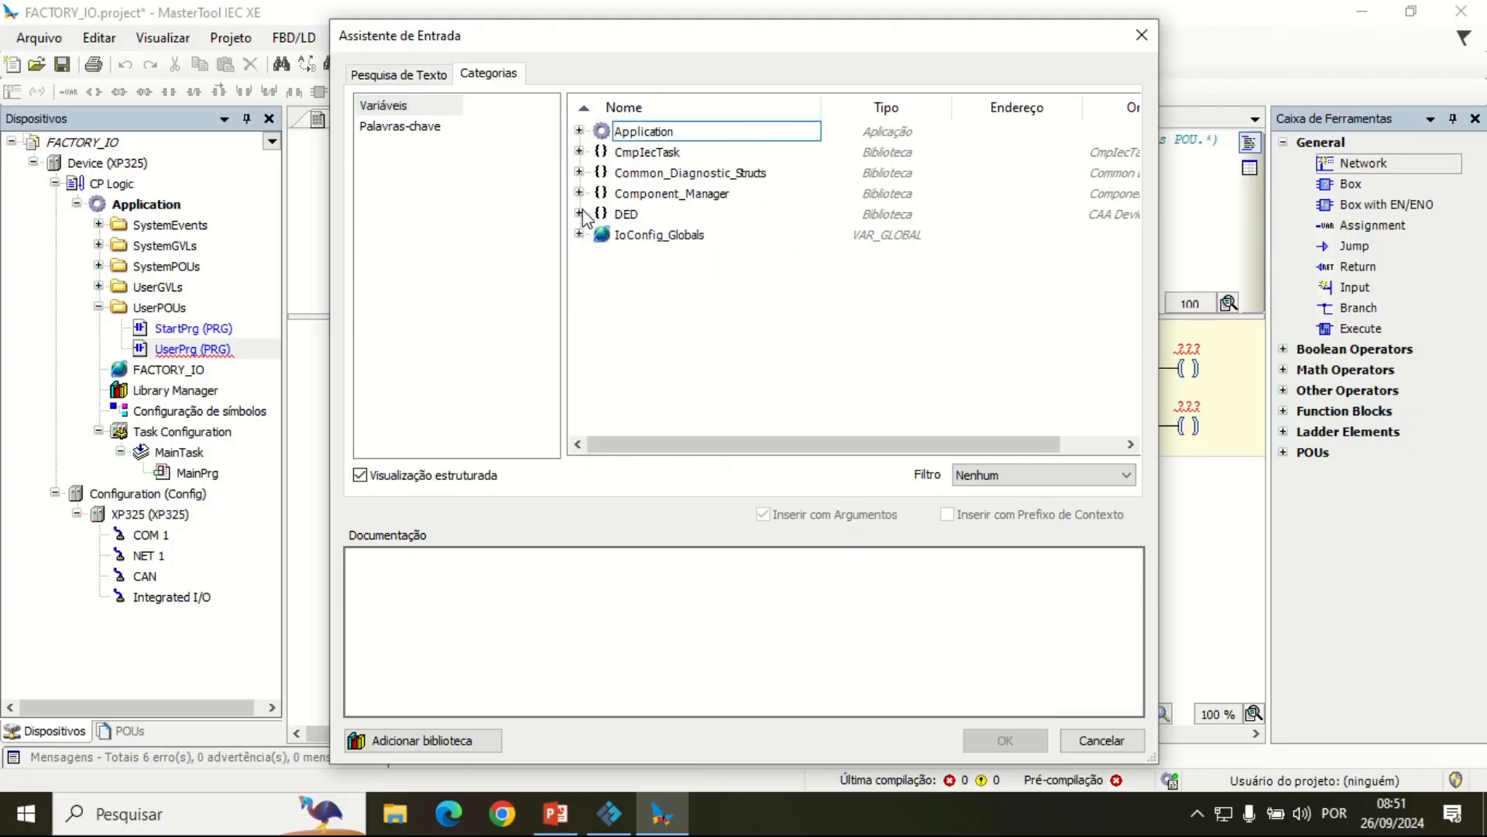
click(580, 131)
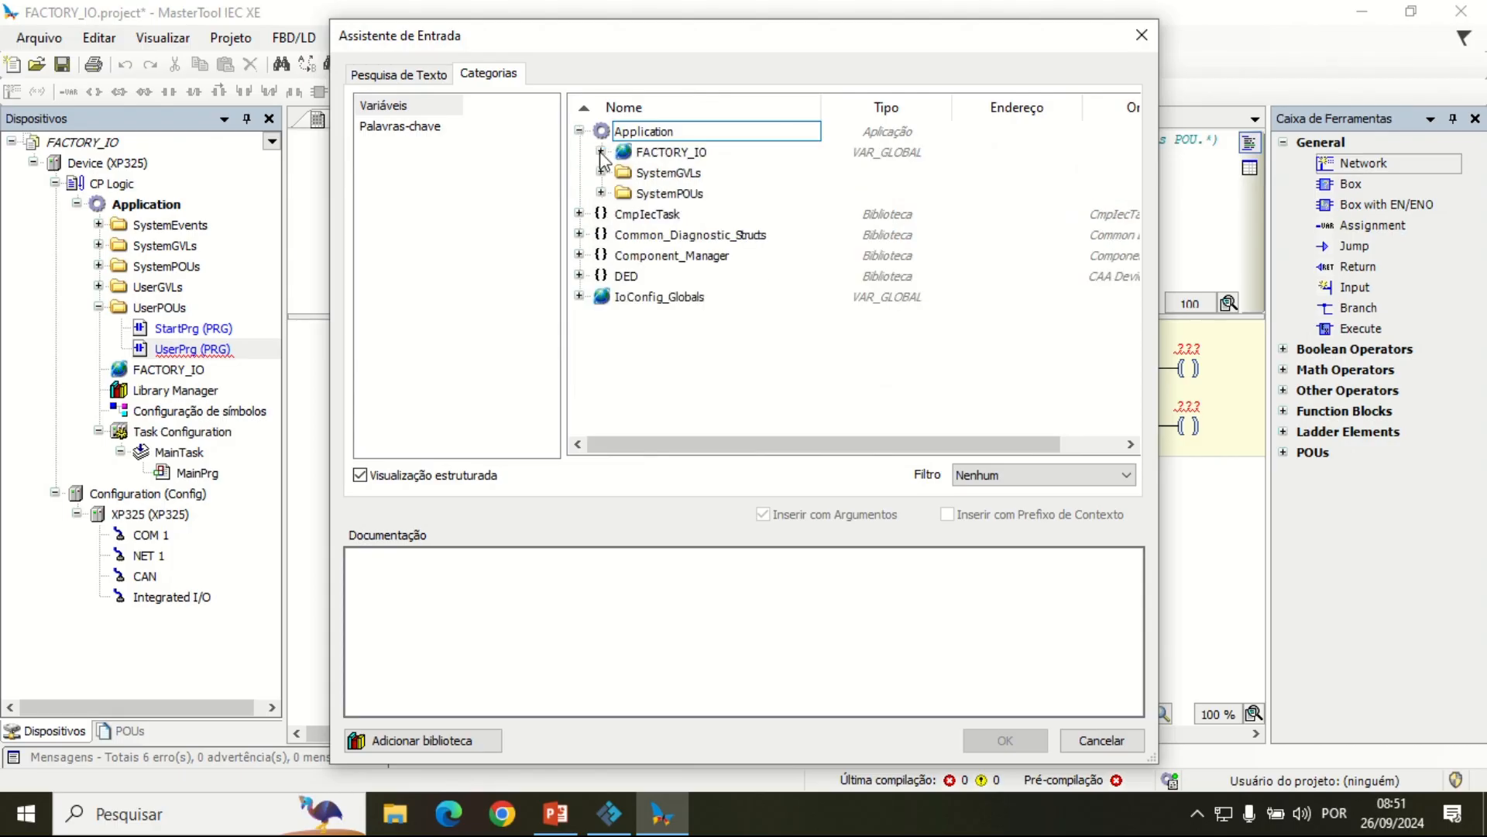
click(602, 152)
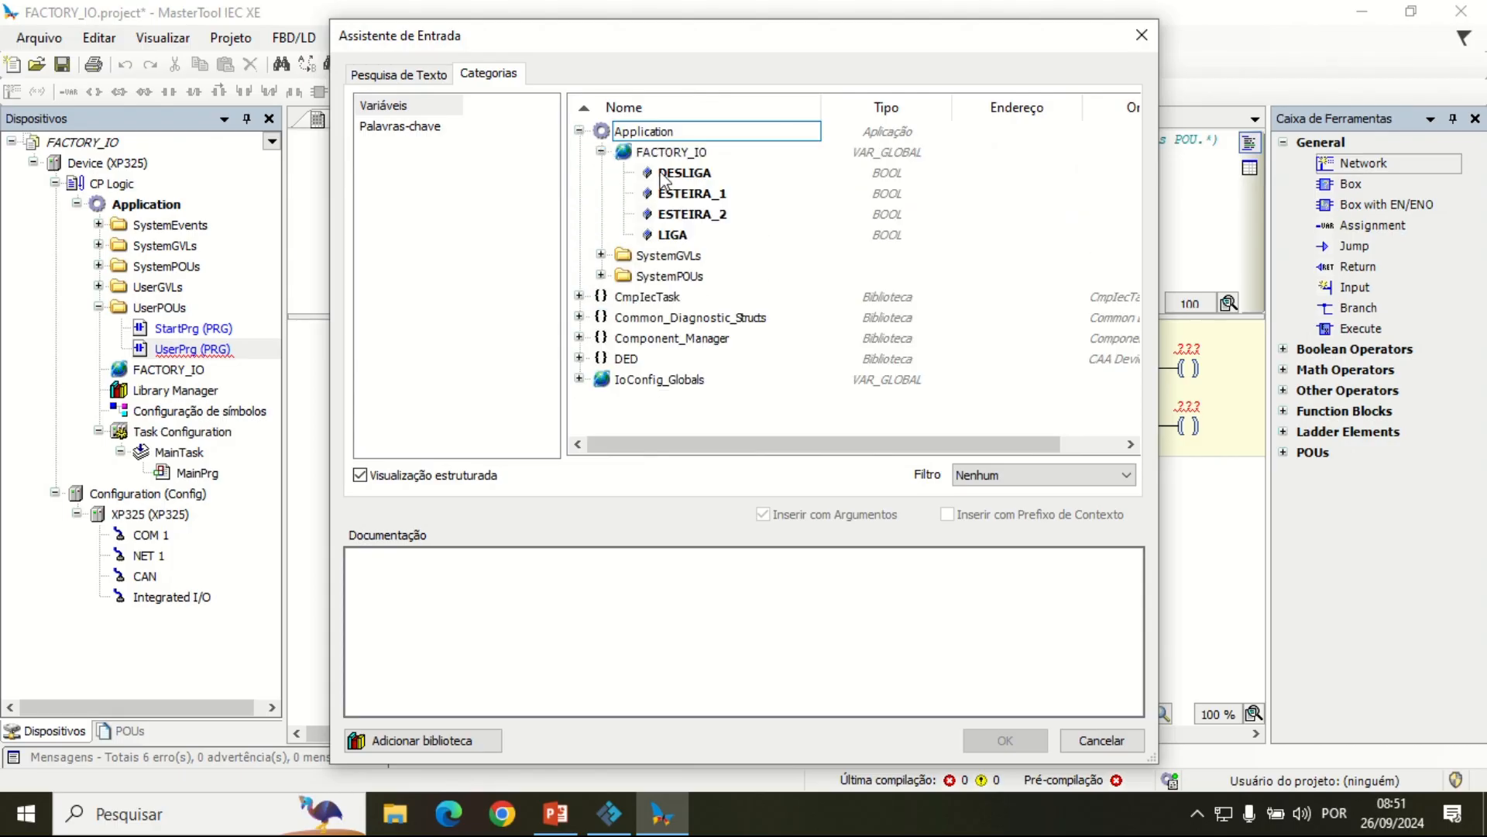
click(674, 235)
click(1005, 741)
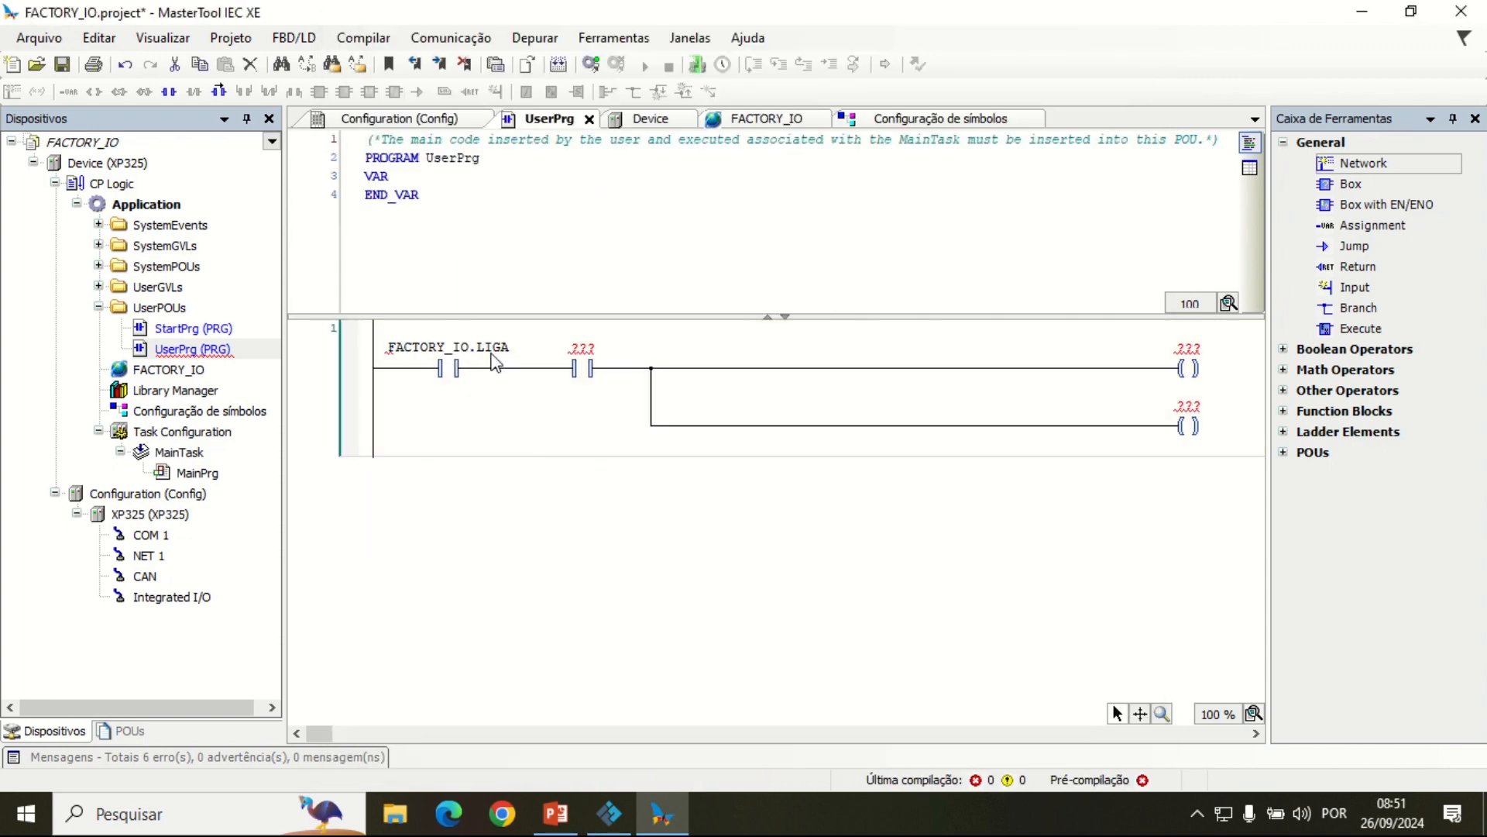
Step: Assign the global variable FACTORY_IO.DESLIGA to the second contact of the network
click(581, 348)
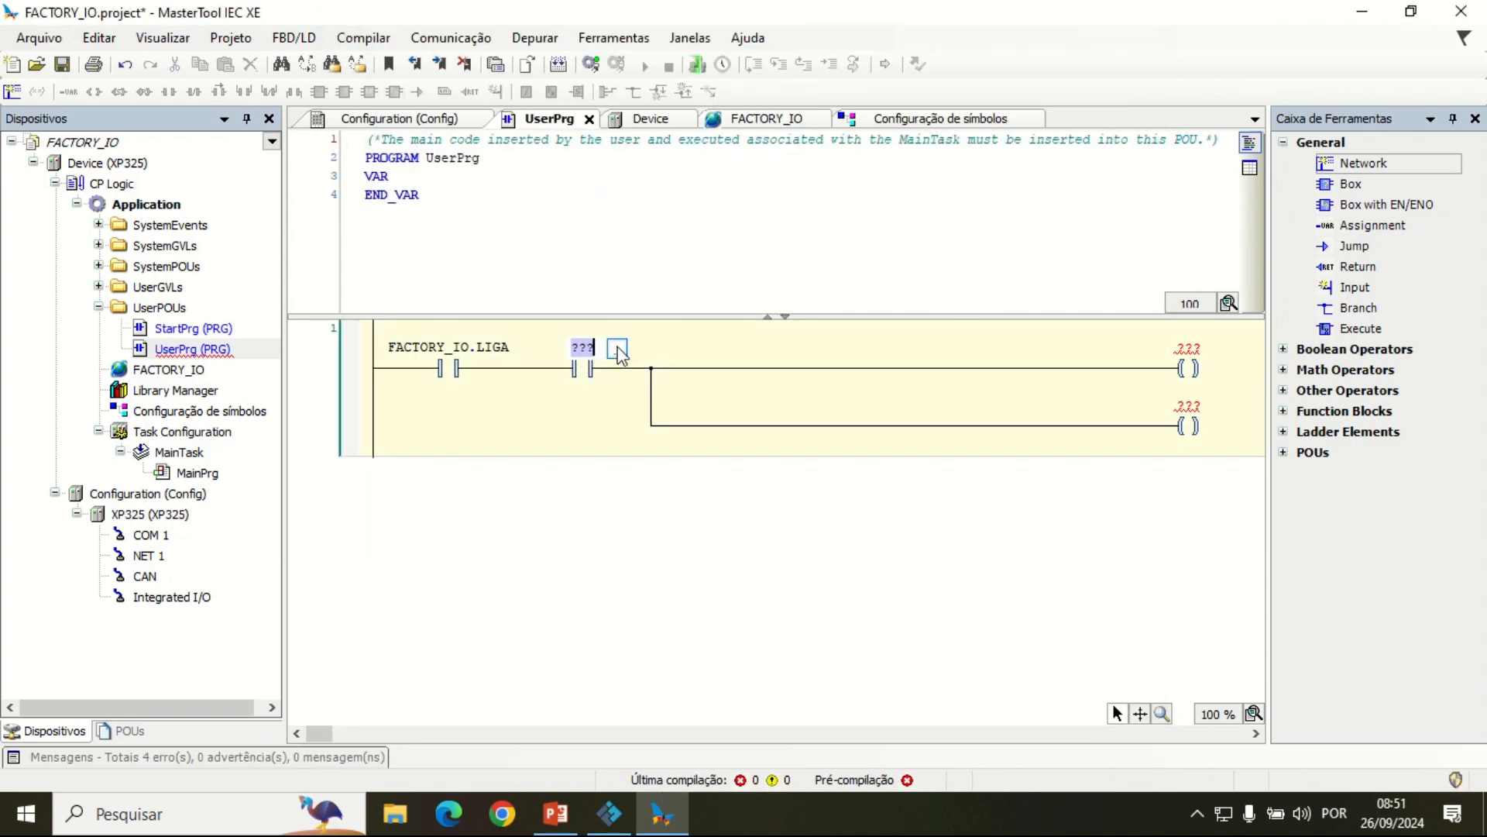
click(617, 350)
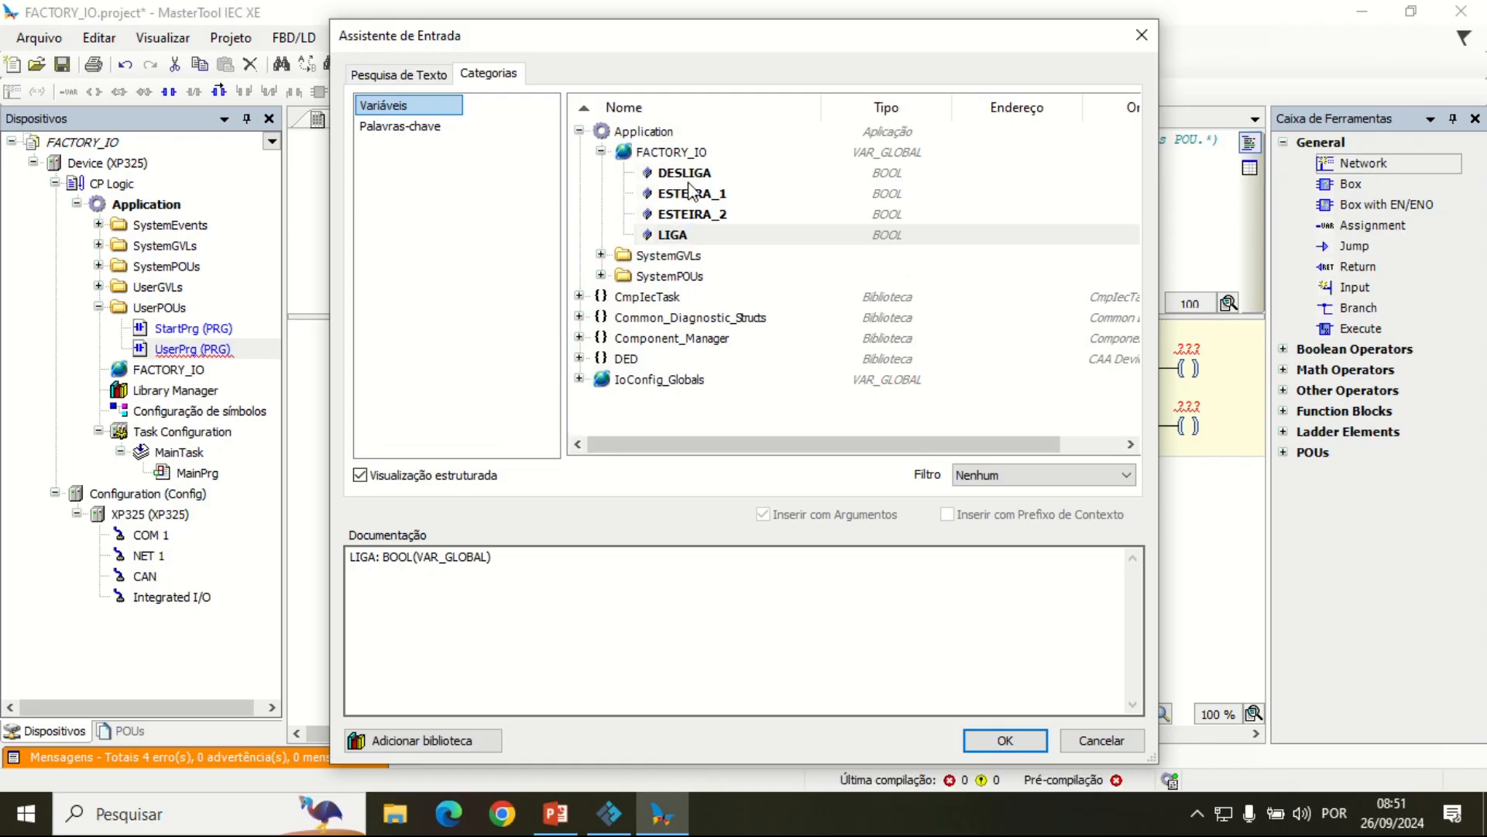
click(684, 172)
click(991, 741)
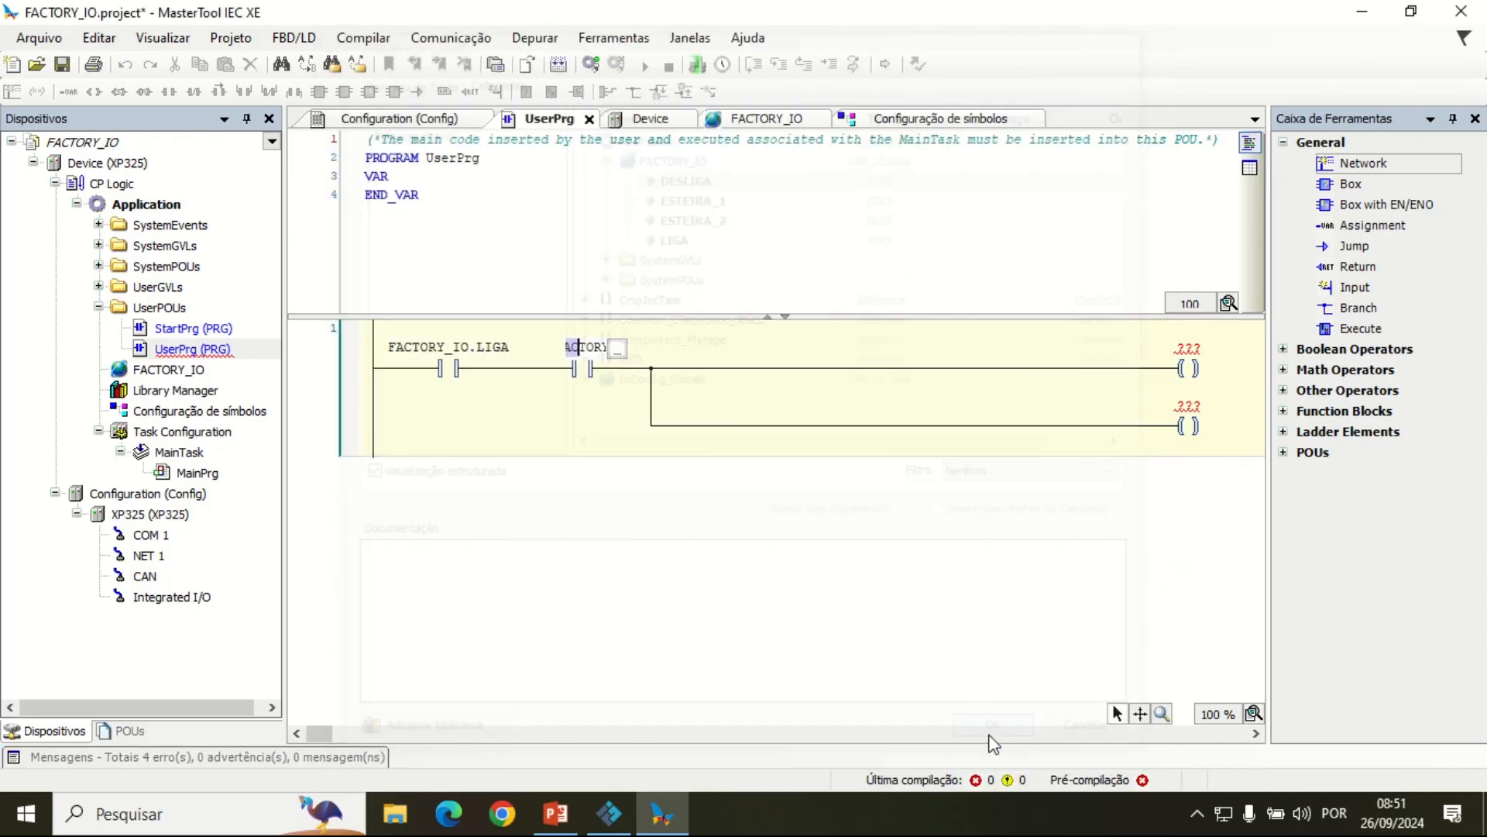
Step: Assign the global variable FACTORY_IO.ESTEIRA_1 to the upper output coil
click(1188, 348)
click(1222, 350)
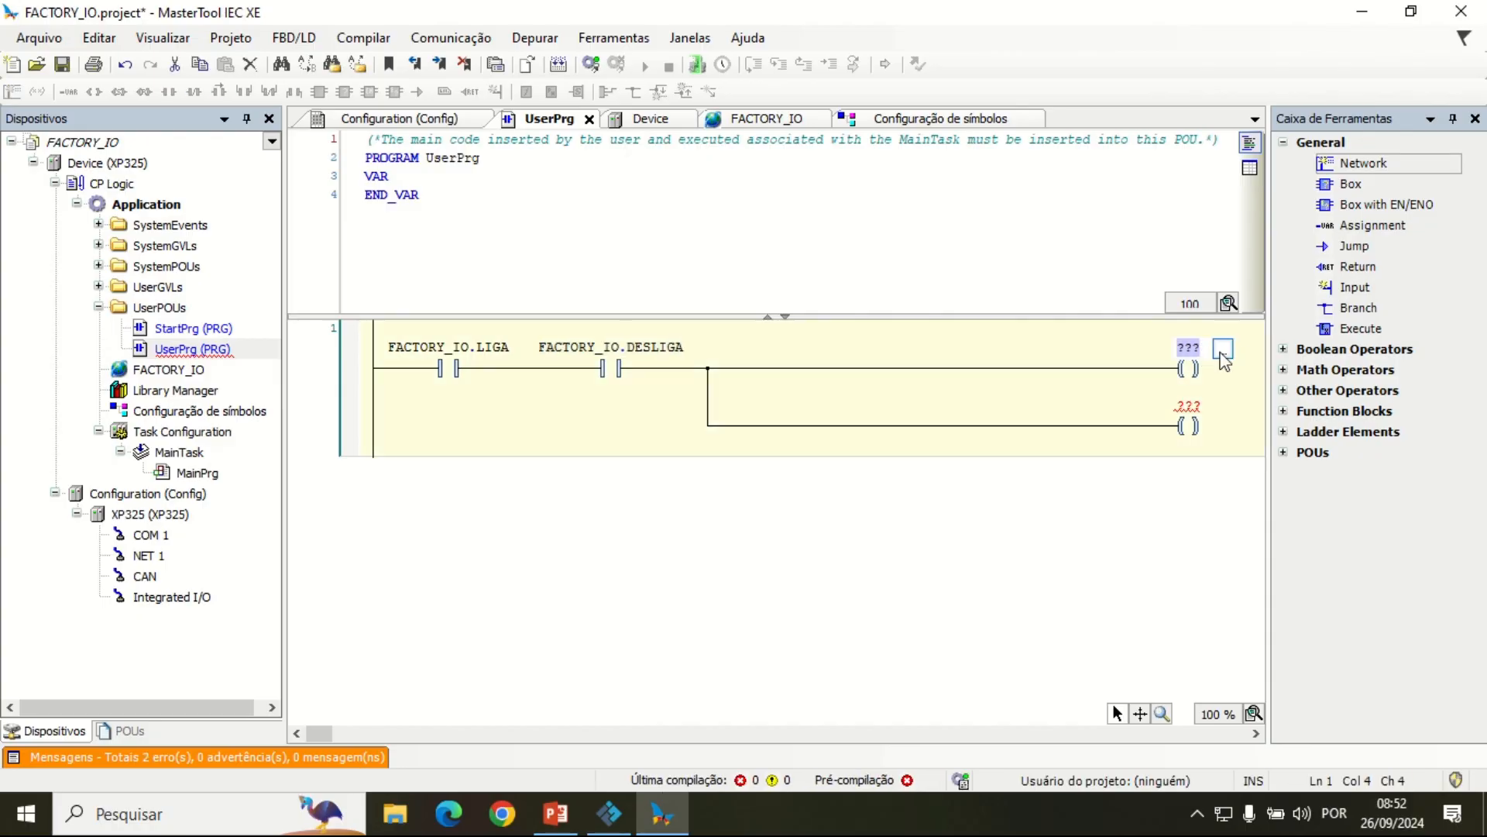
click(691, 193)
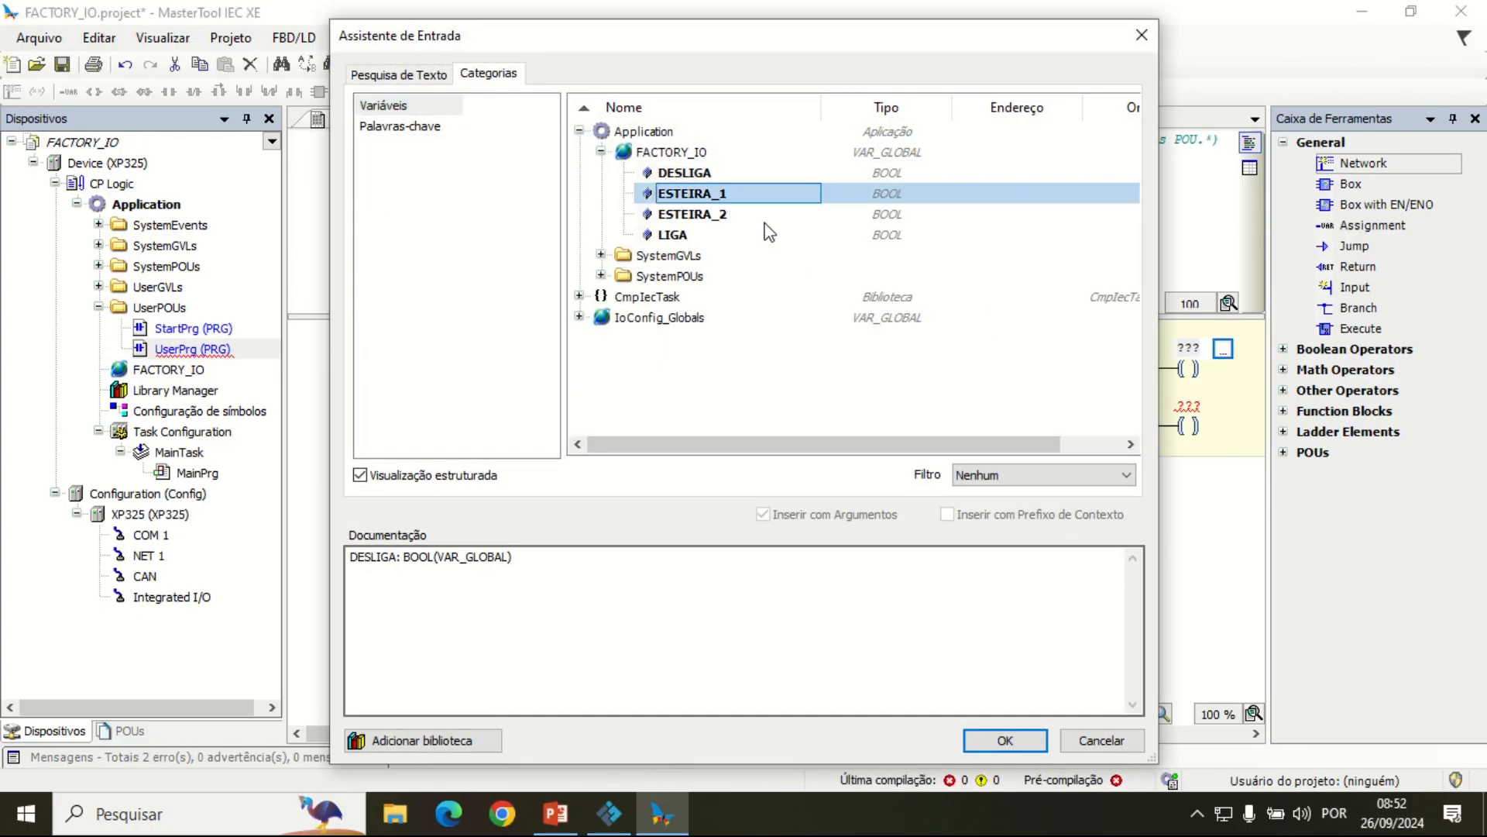
click(1005, 740)
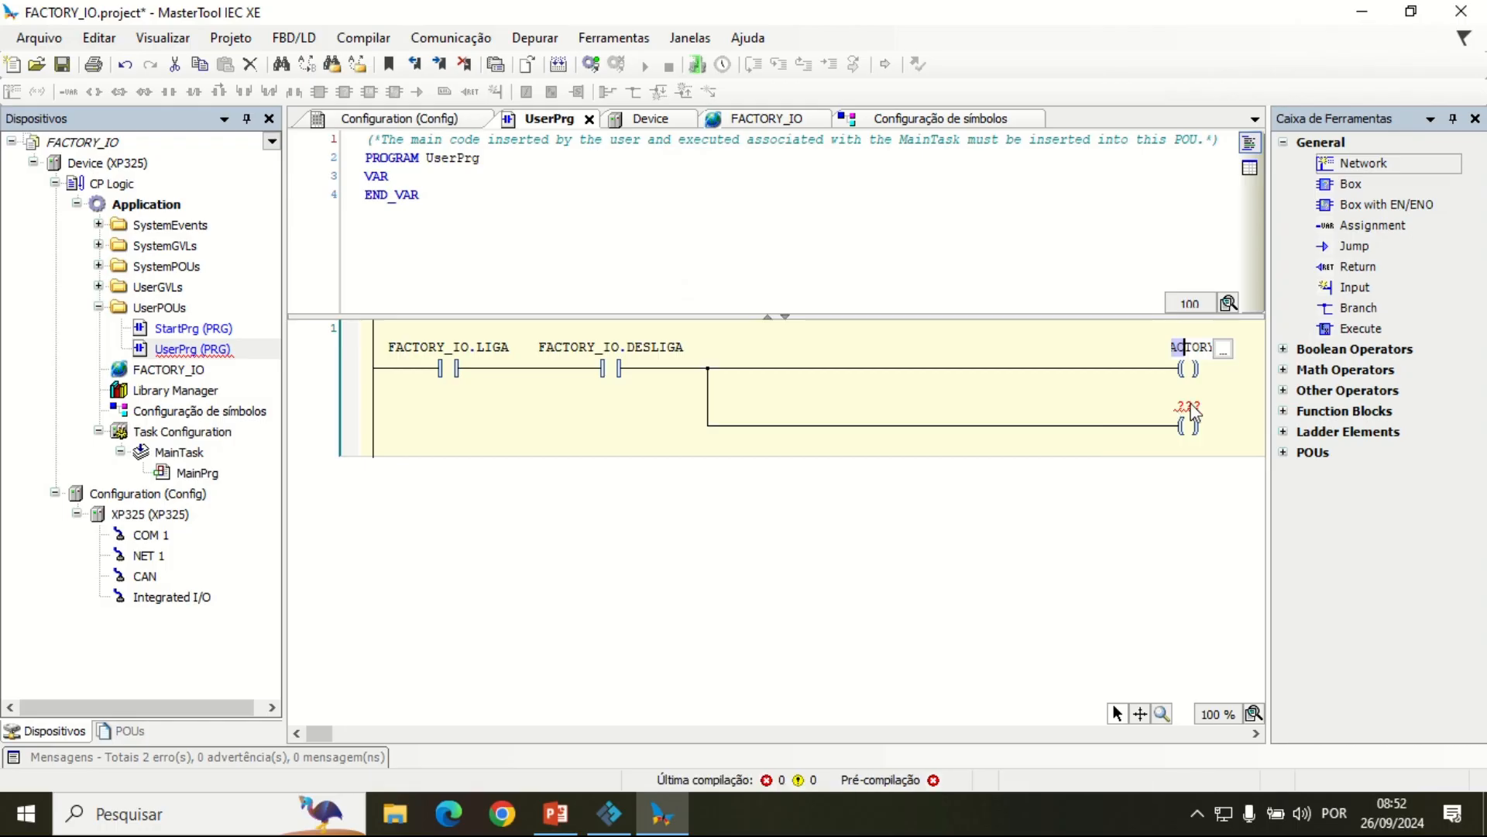
Step: Assign the global variable FACTORY_IO.ESTEIRA_2 to the output coil on the lower branch
click(1189, 407)
click(1189, 406)
click(1224, 408)
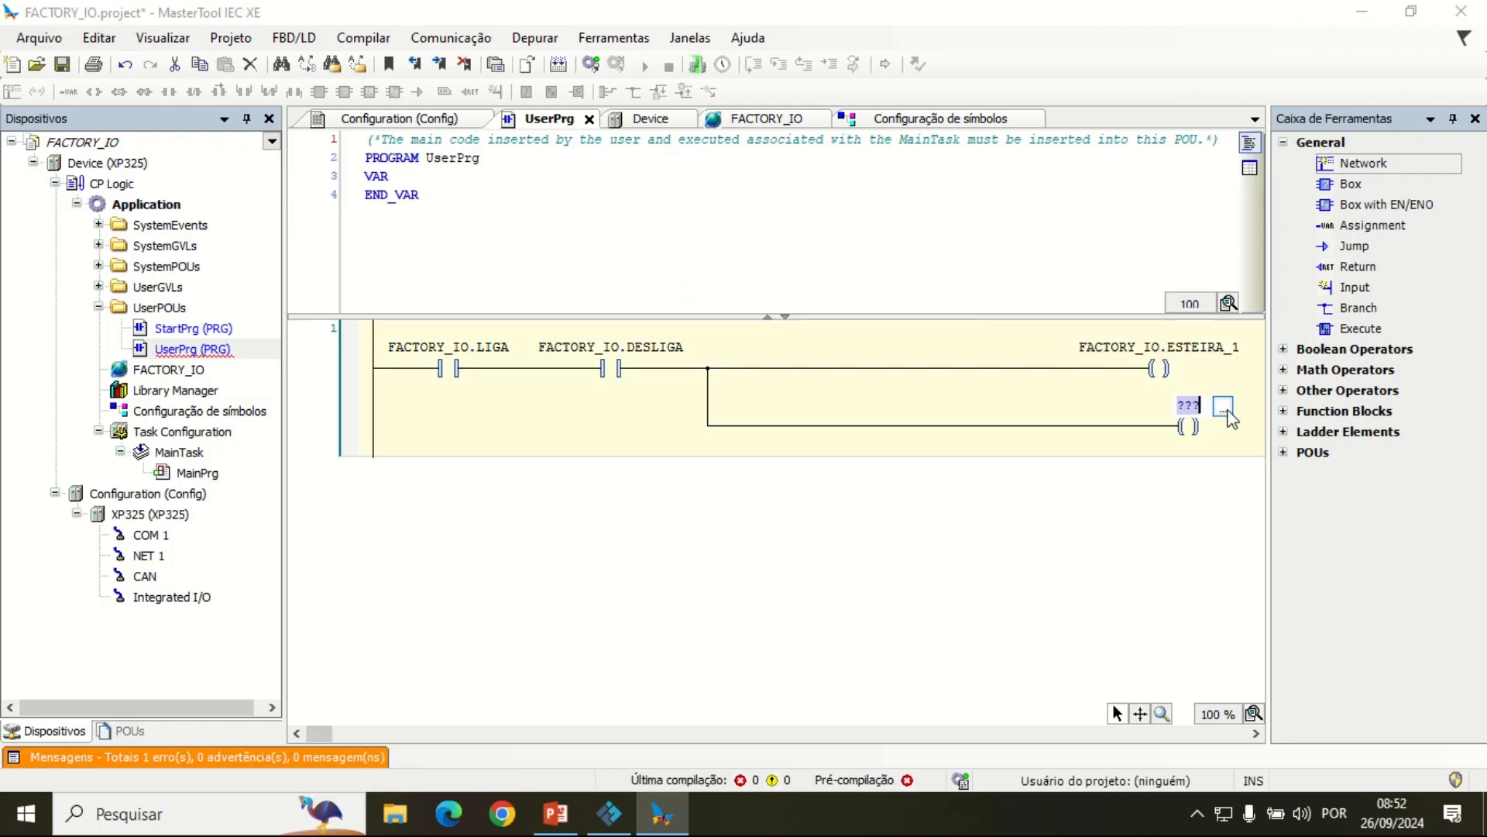
click(708, 218)
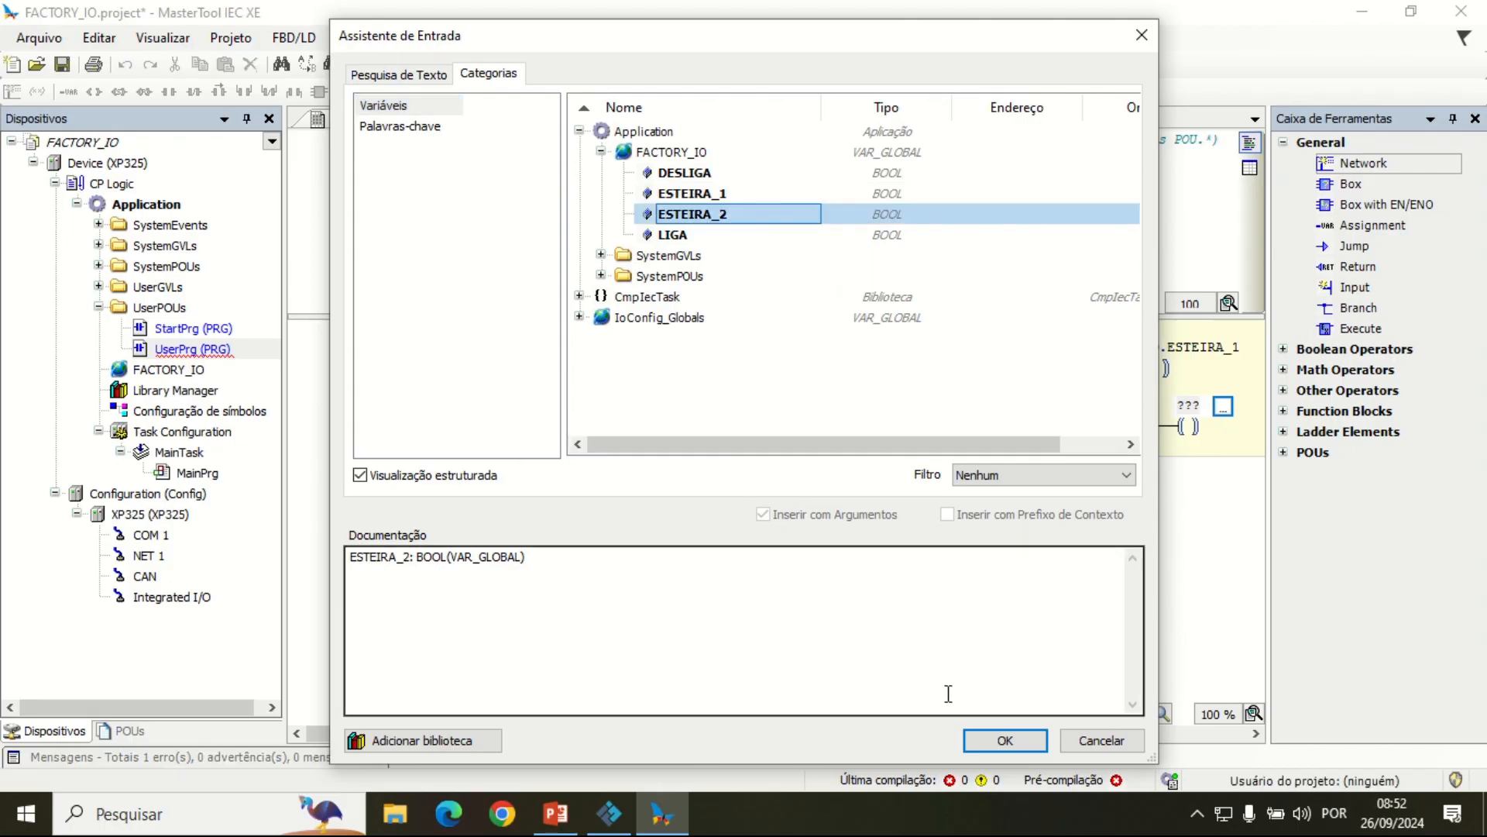
click(991, 738)
click(837, 505)
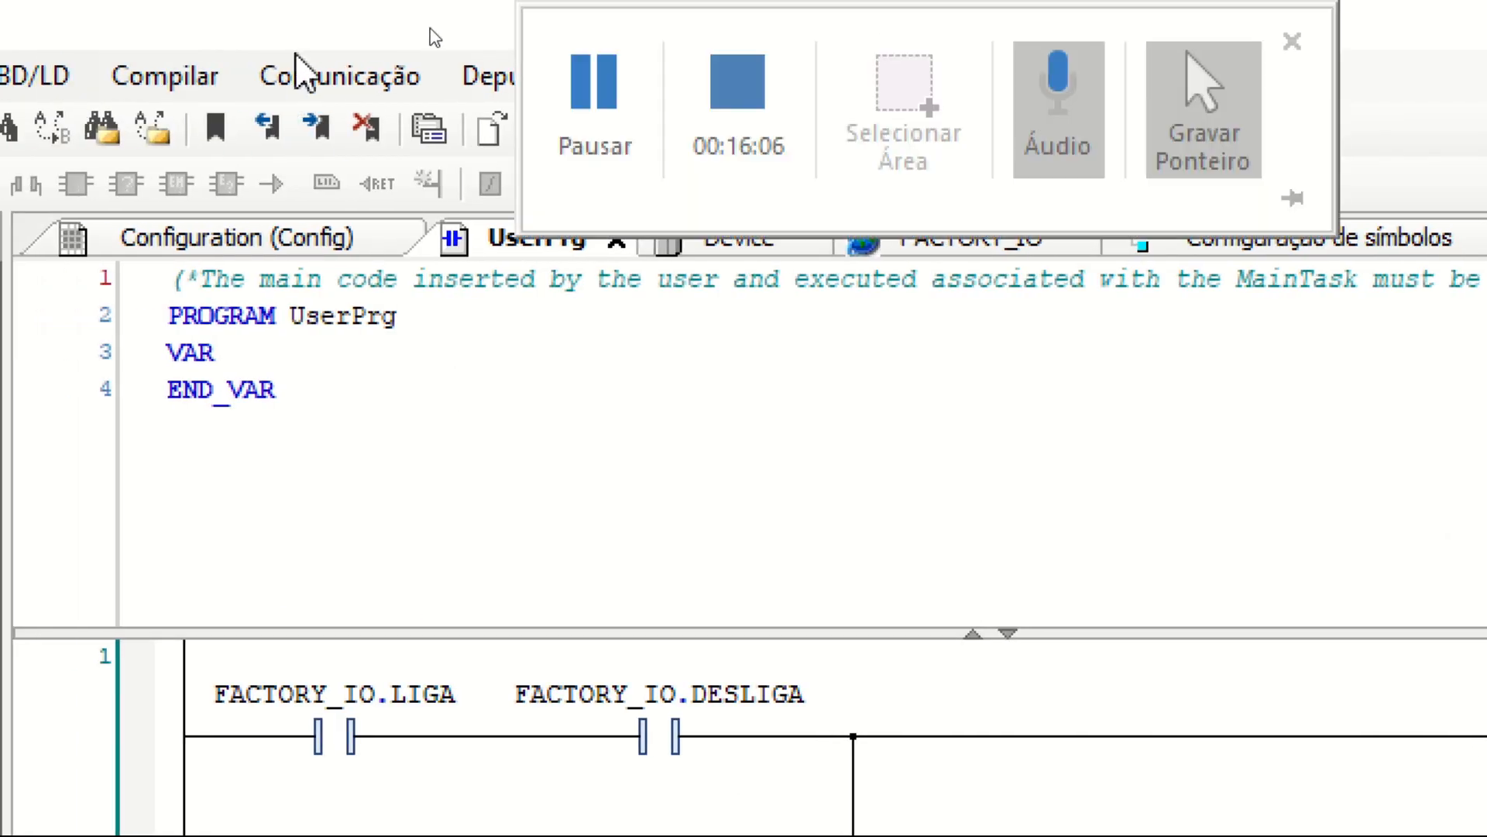
Step: In the OPC DA configuration, re-enable the PLC's embedded gateway for PLC_GW3 and set the active IP address to 127.0.0.1
click(309, 66)
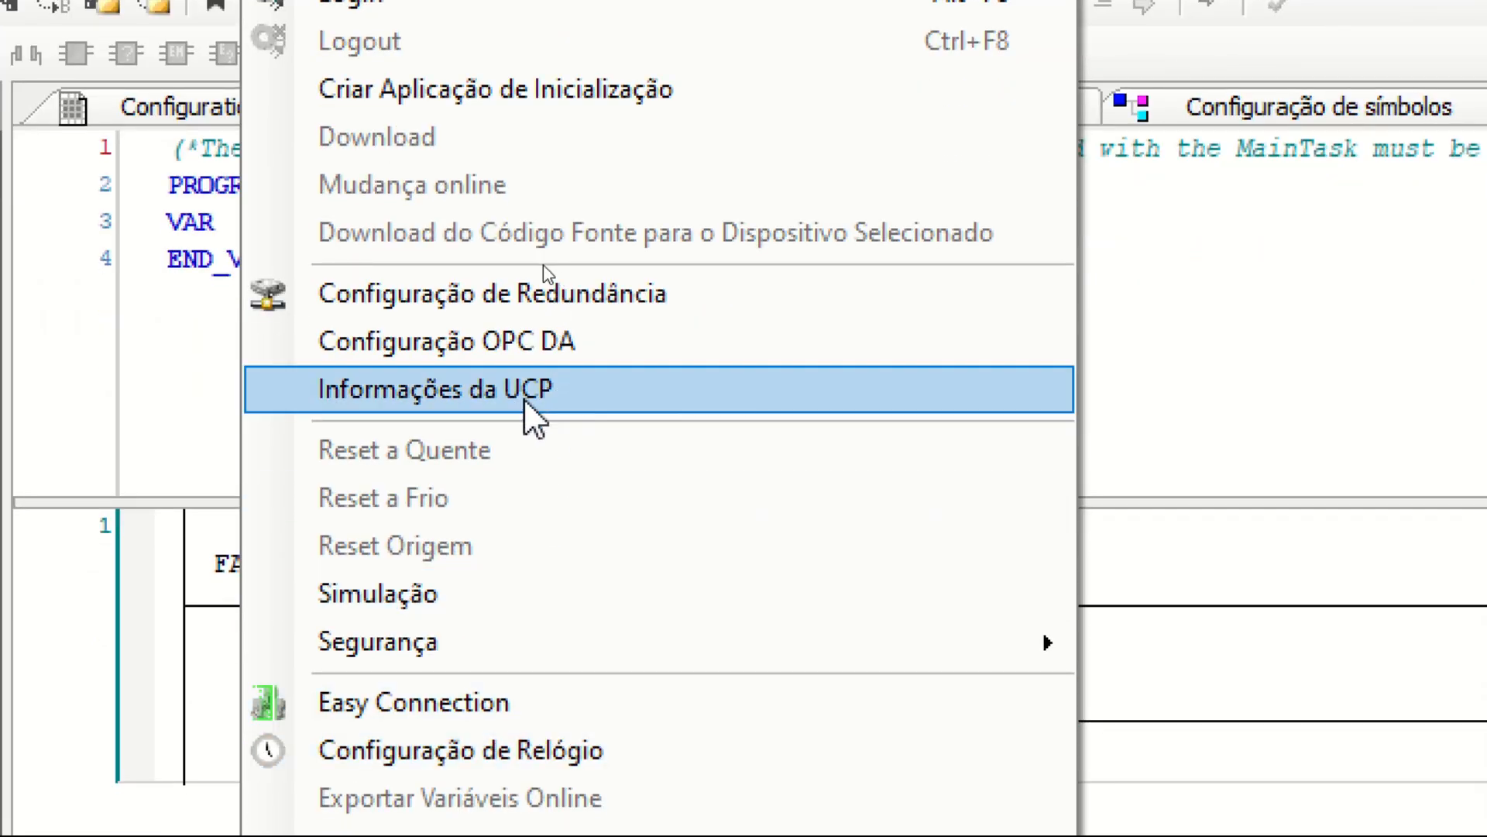
click(547, 342)
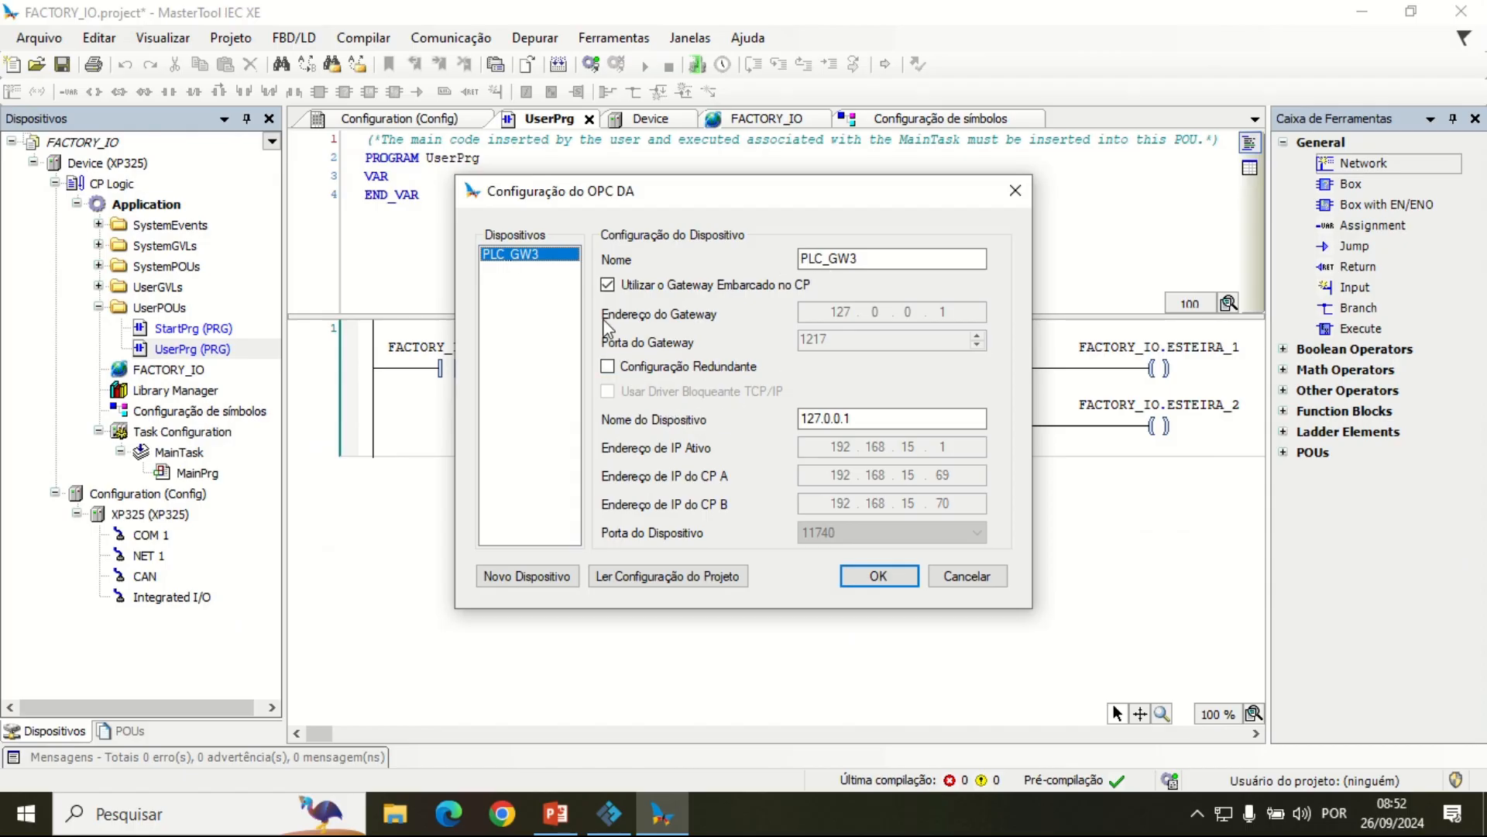
click(608, 285)
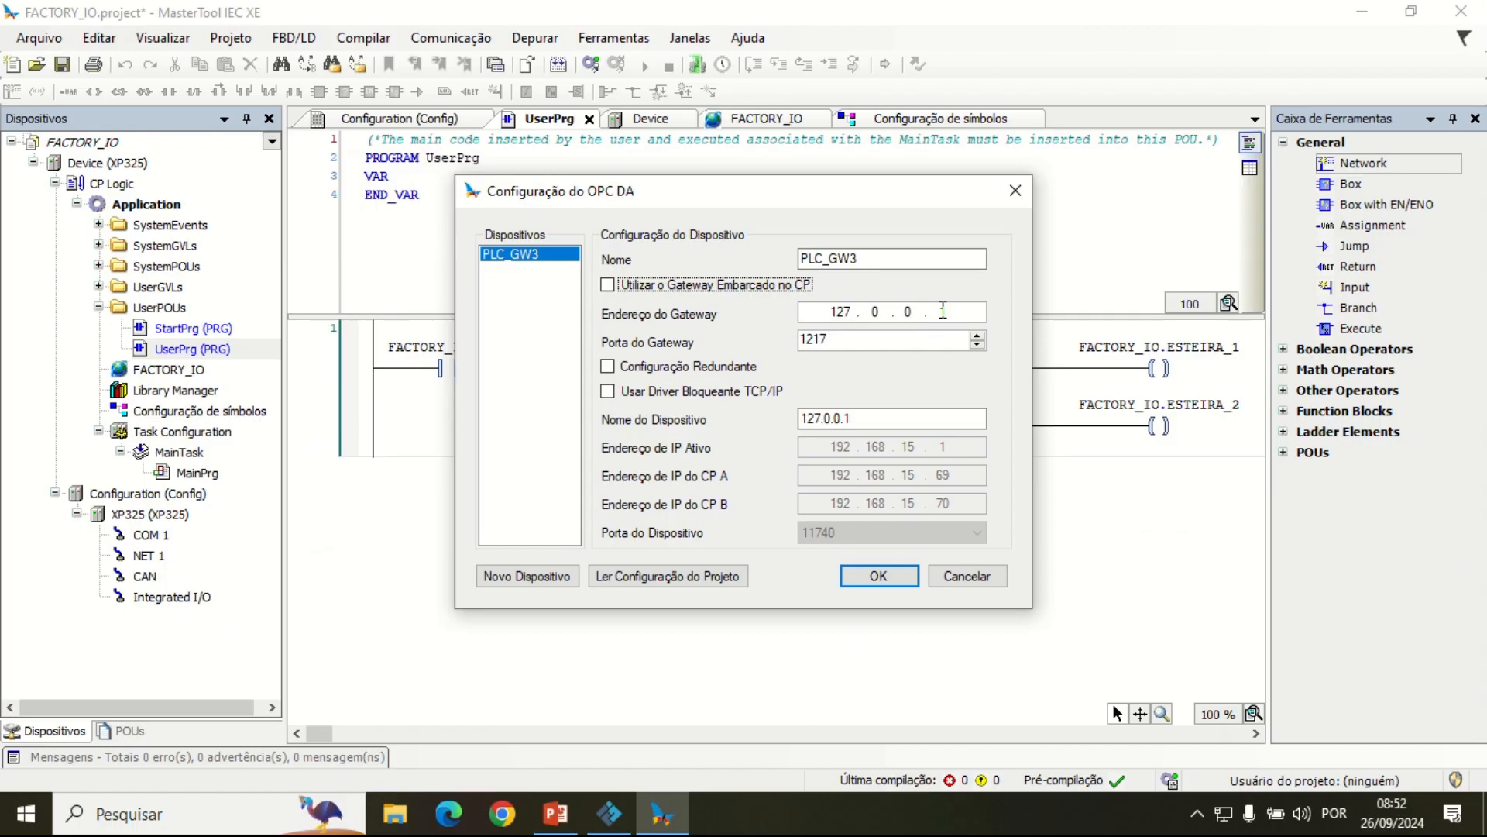
click(607, 285)
double_click(843, 448)
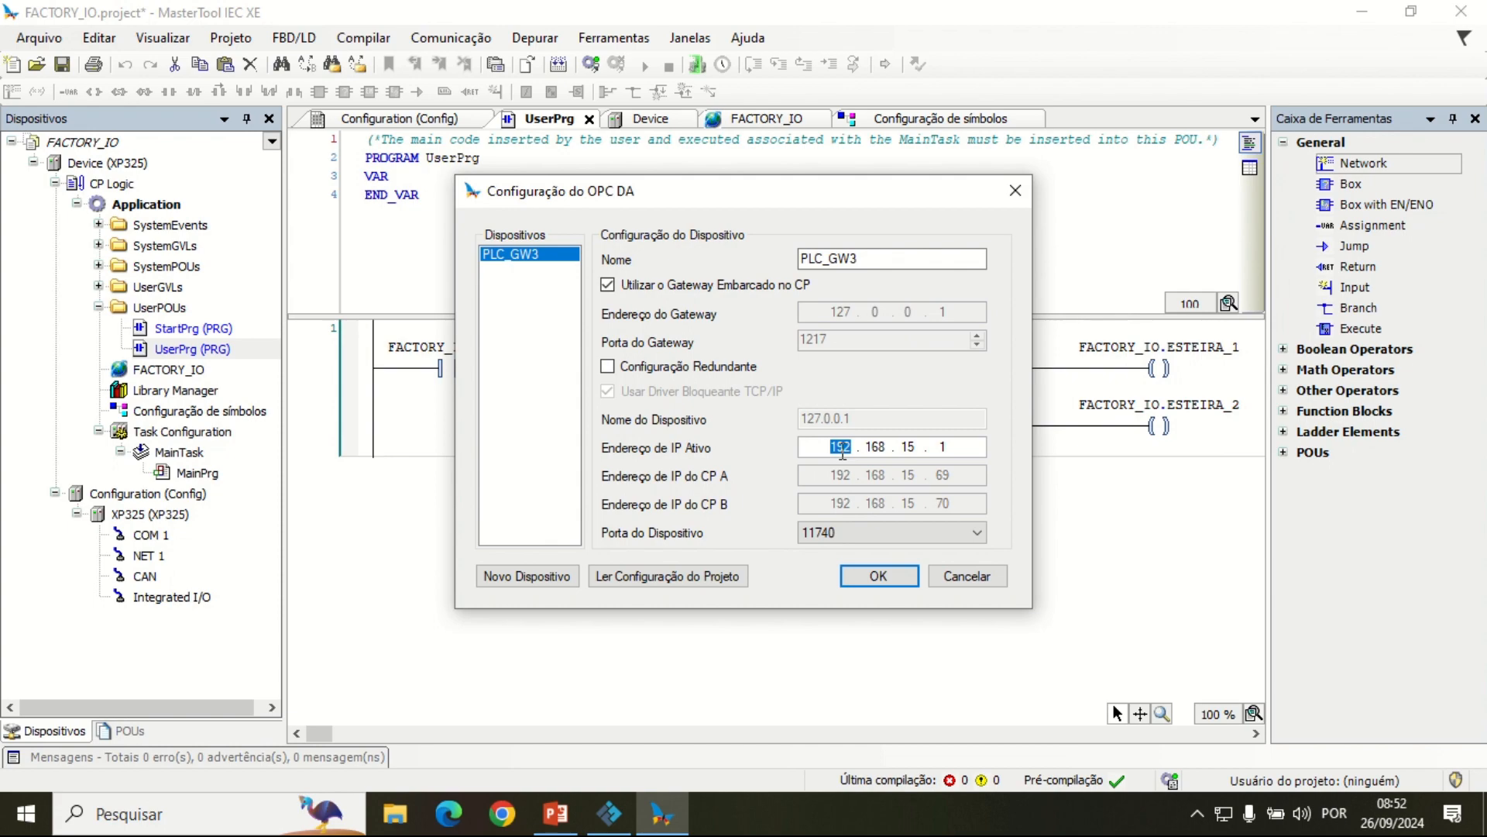
text(127 . 0 . 0)
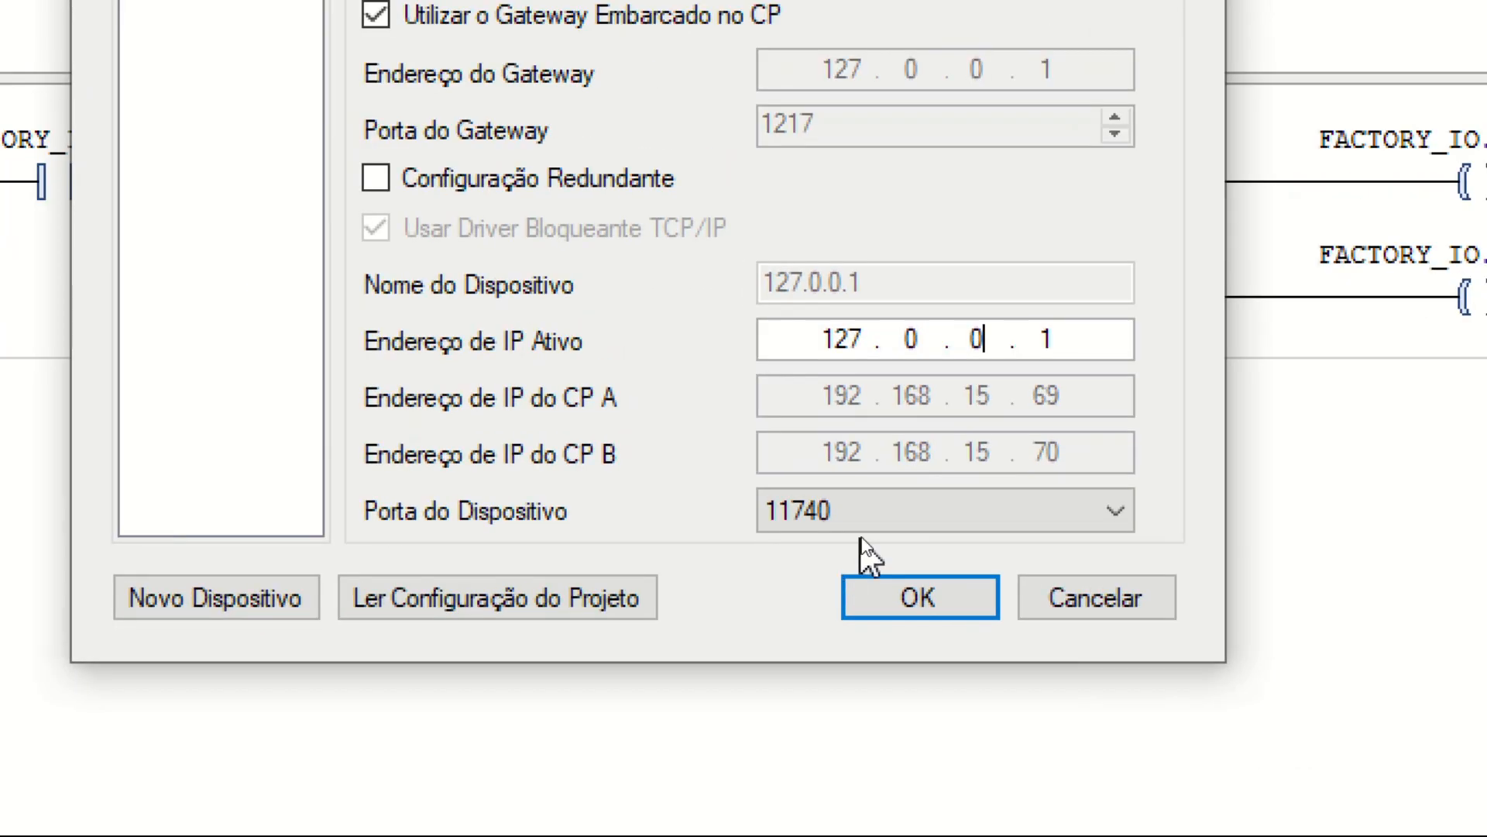
Step: Set the device port of PLC_GW3 to 11739 and accept the OPC DA configuration
click(869, 535)
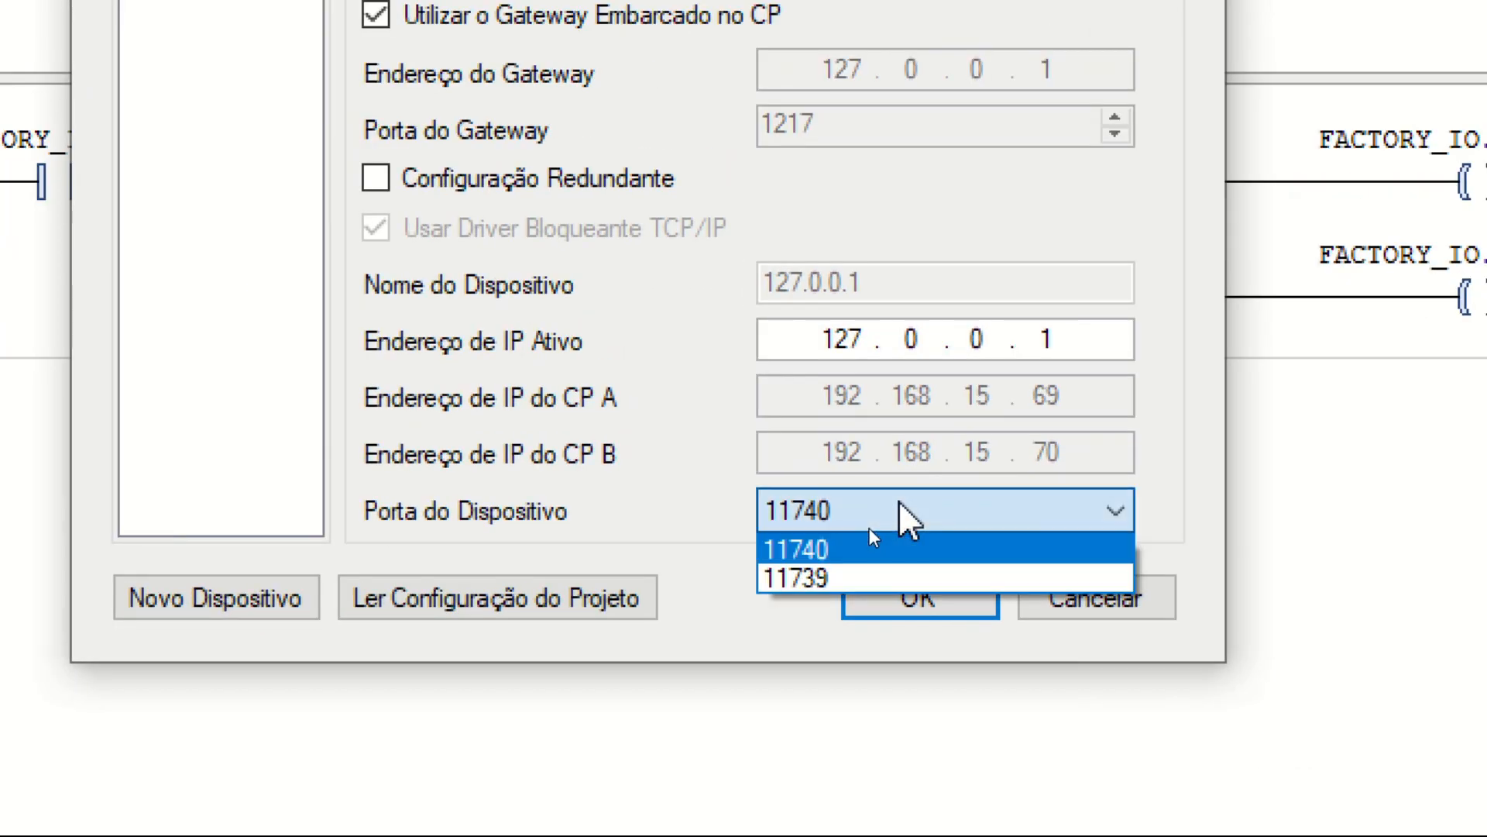
click(823, 575)
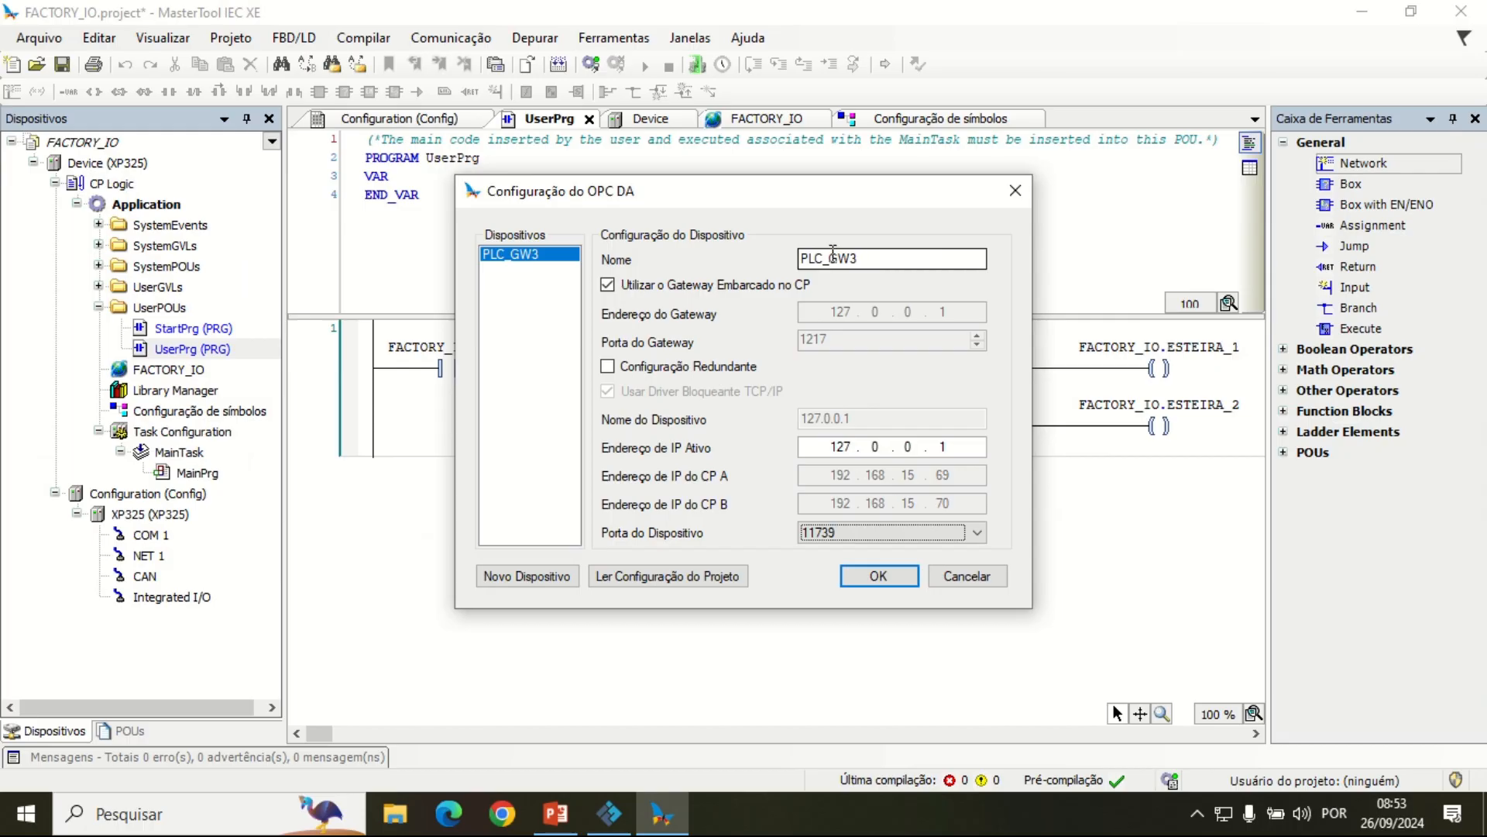
drag(858, 258, 851, 255)
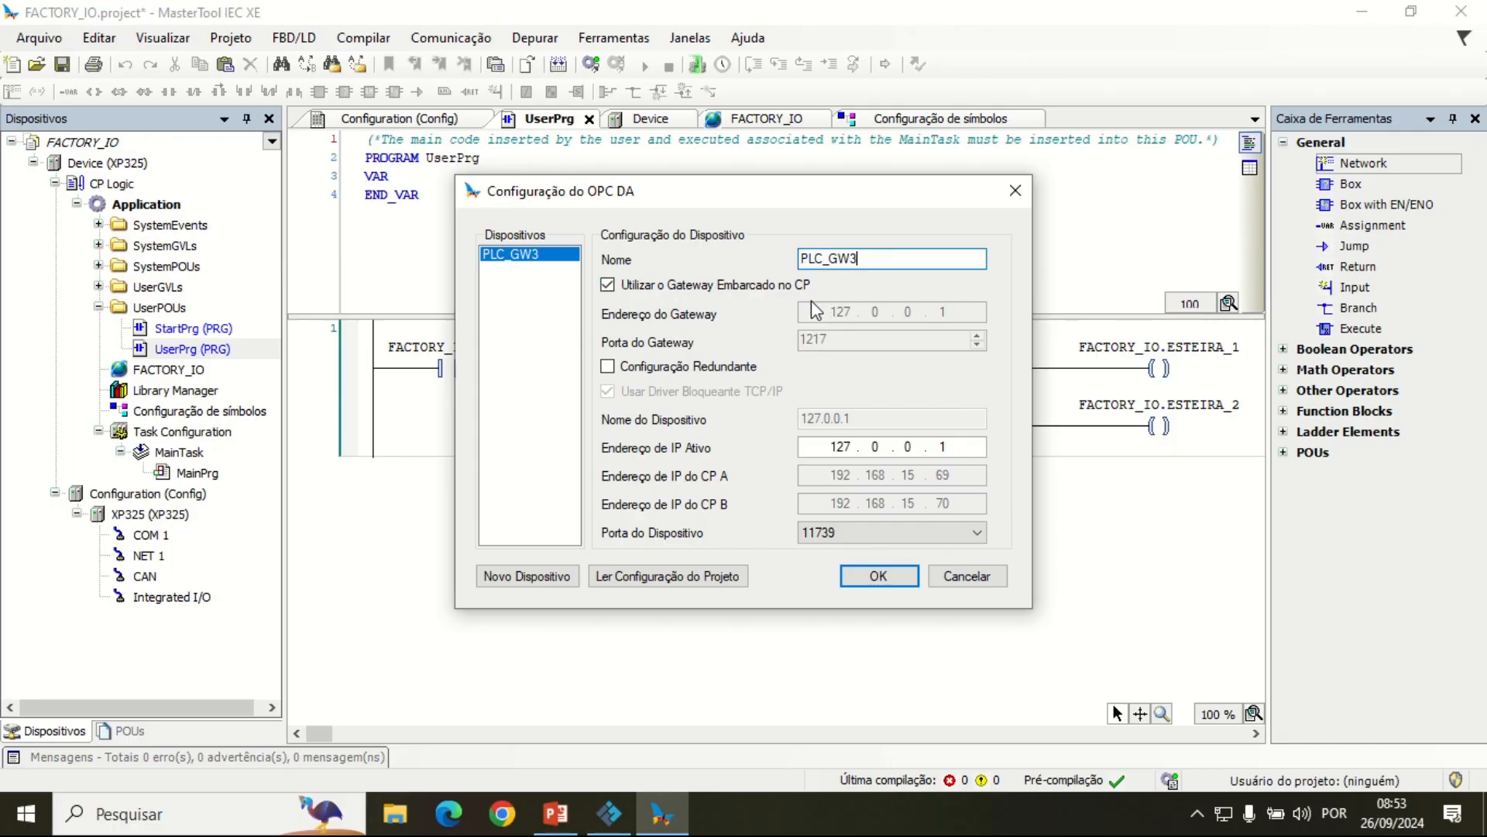
click(881, 577)
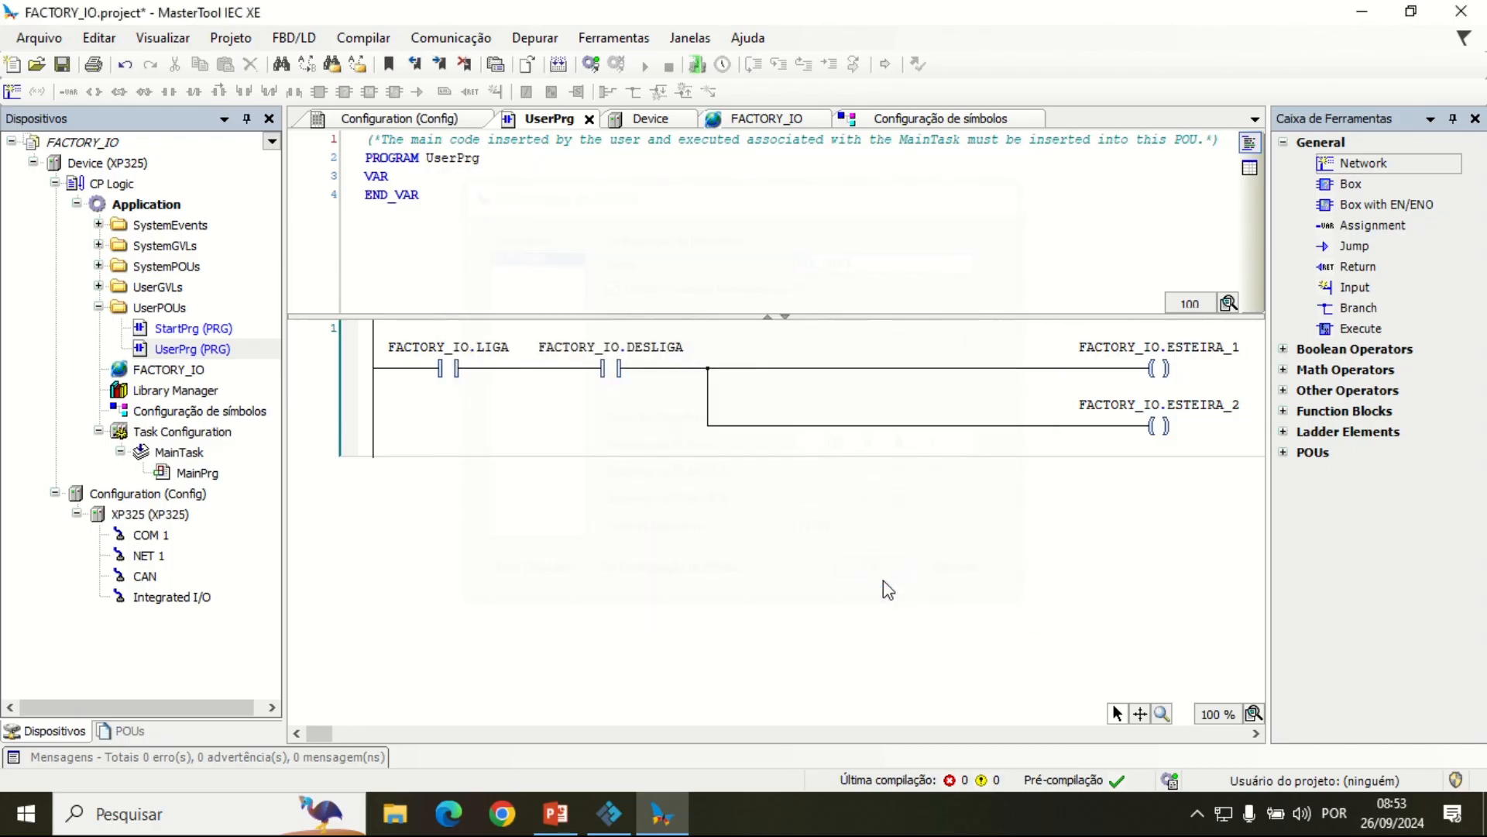
Step: Enable simulation mode and log in to the simulated device, accepting the login to the local node
click(457, 39)
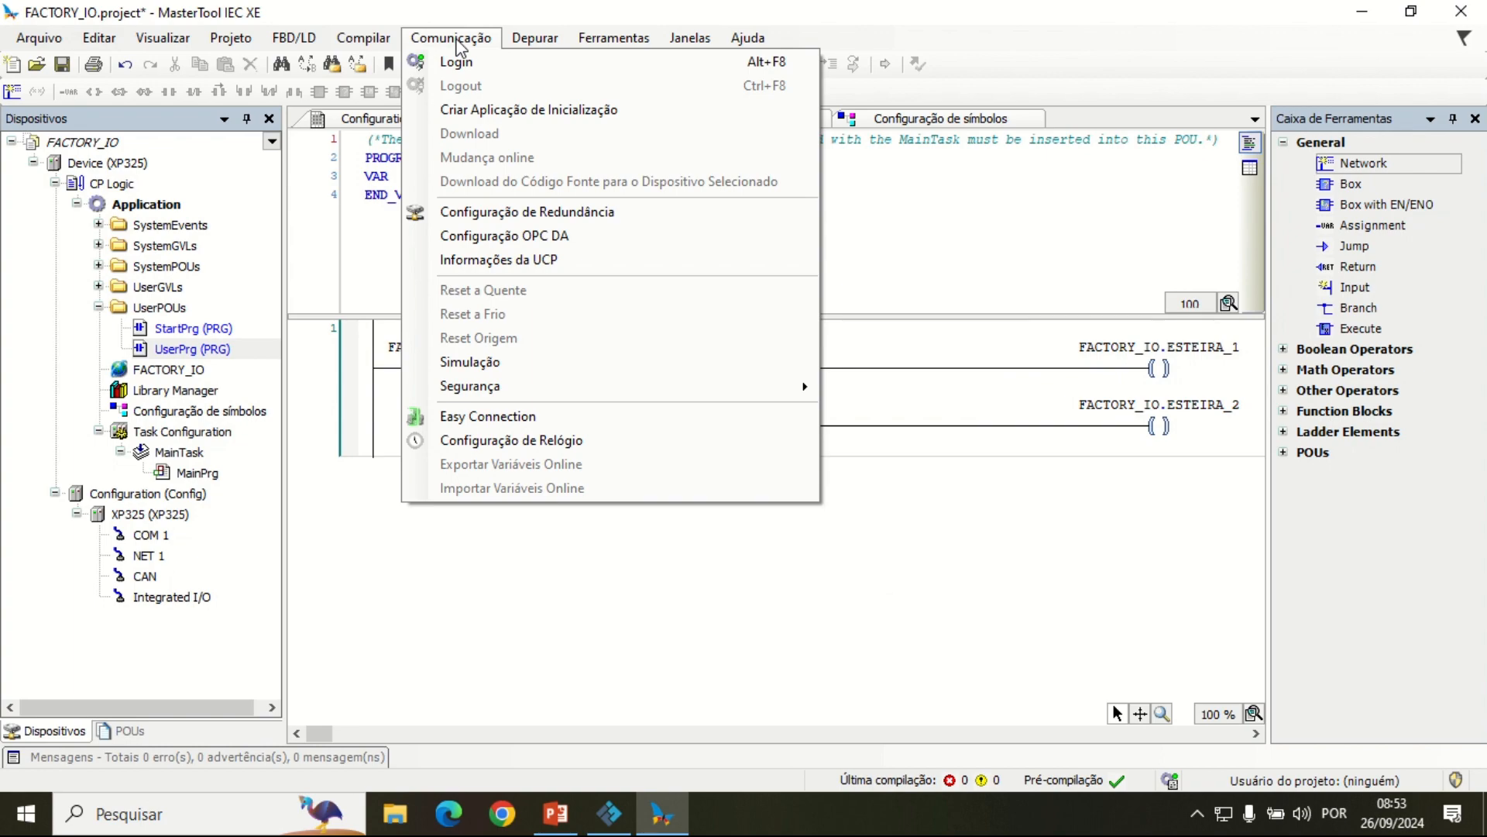
click(471, 362)
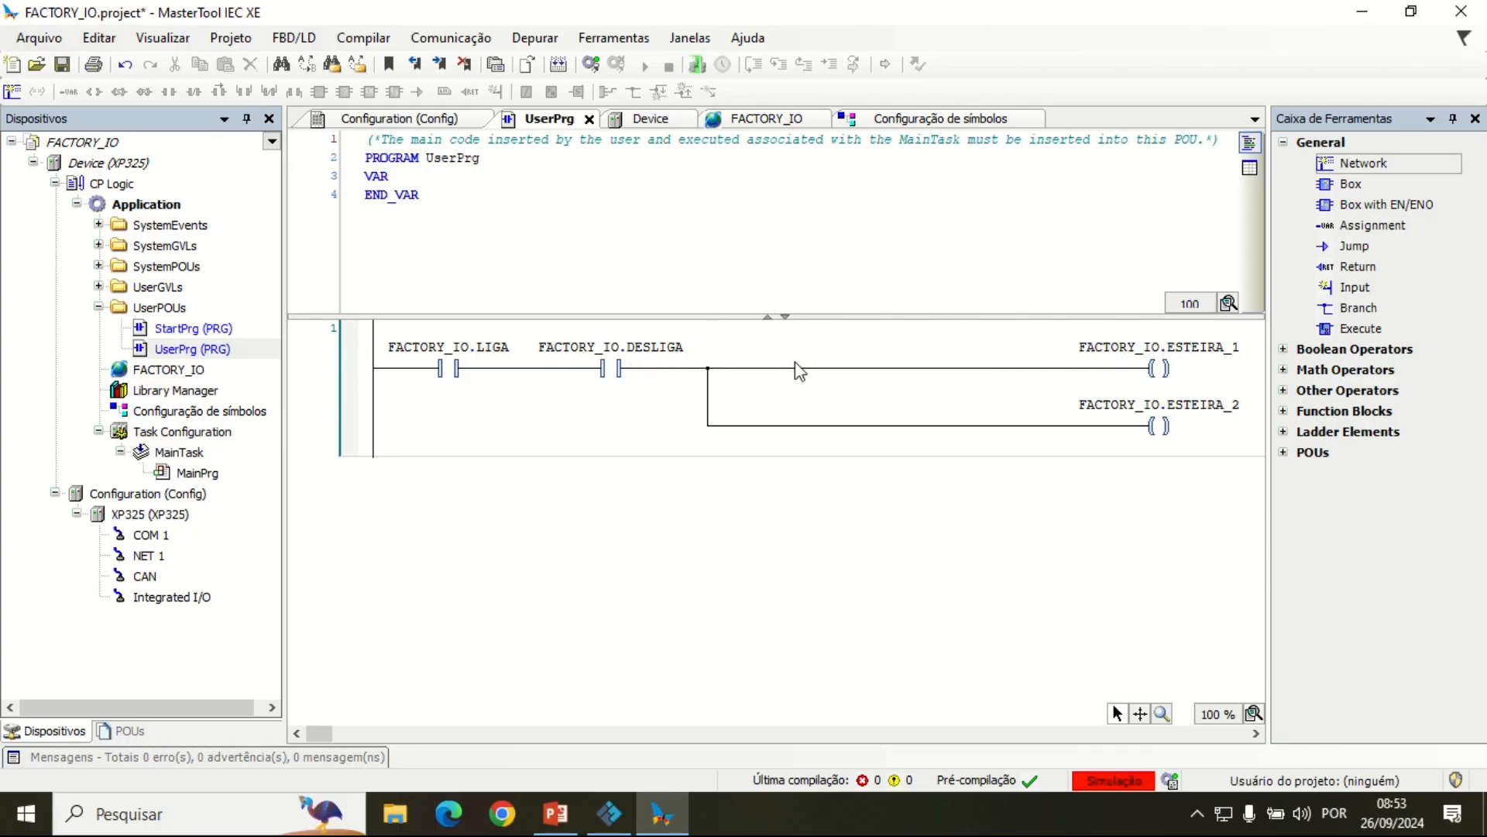
click(592, 65)
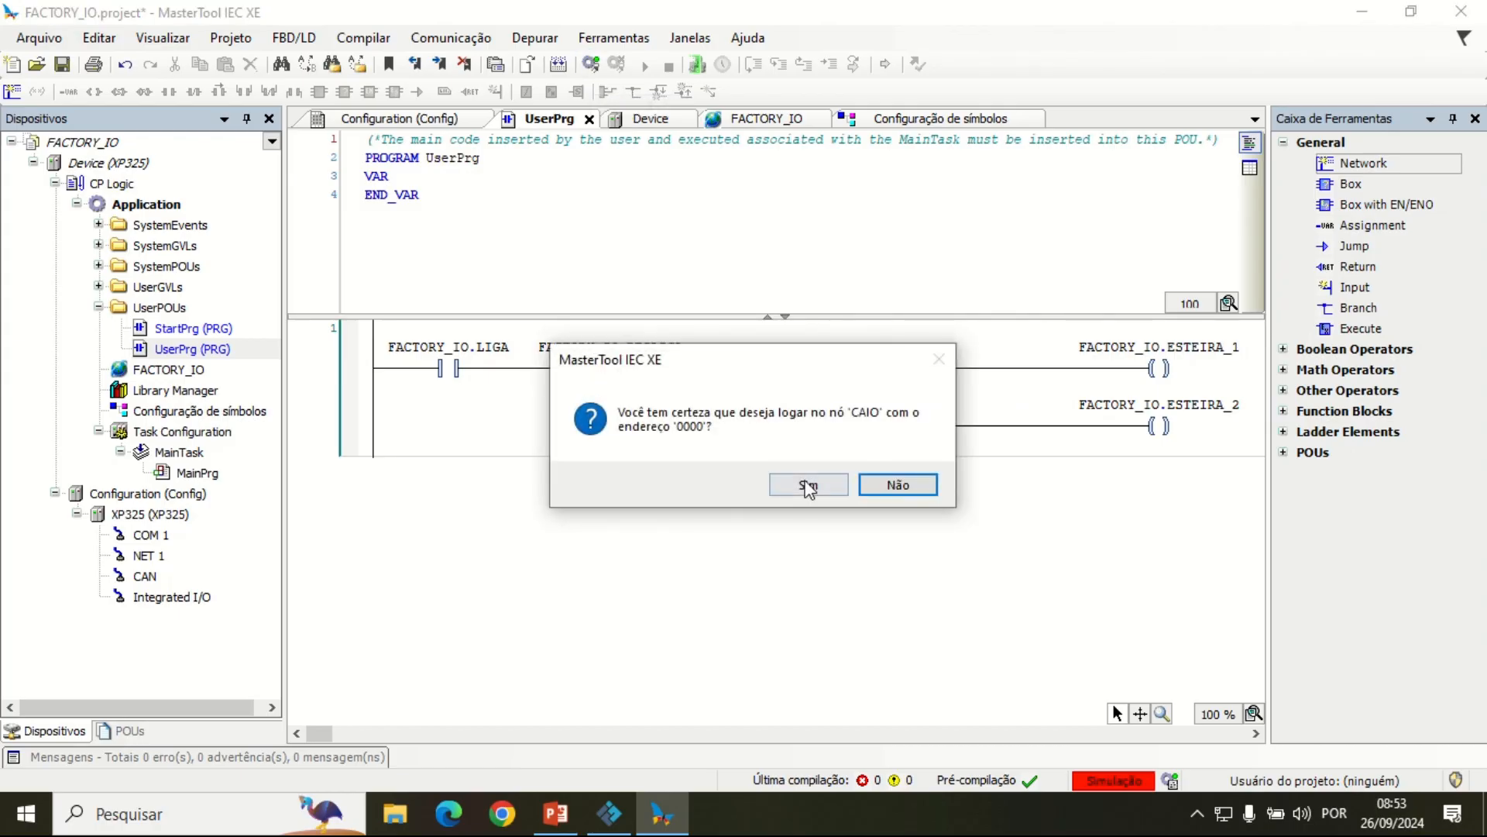
click(923, 488)
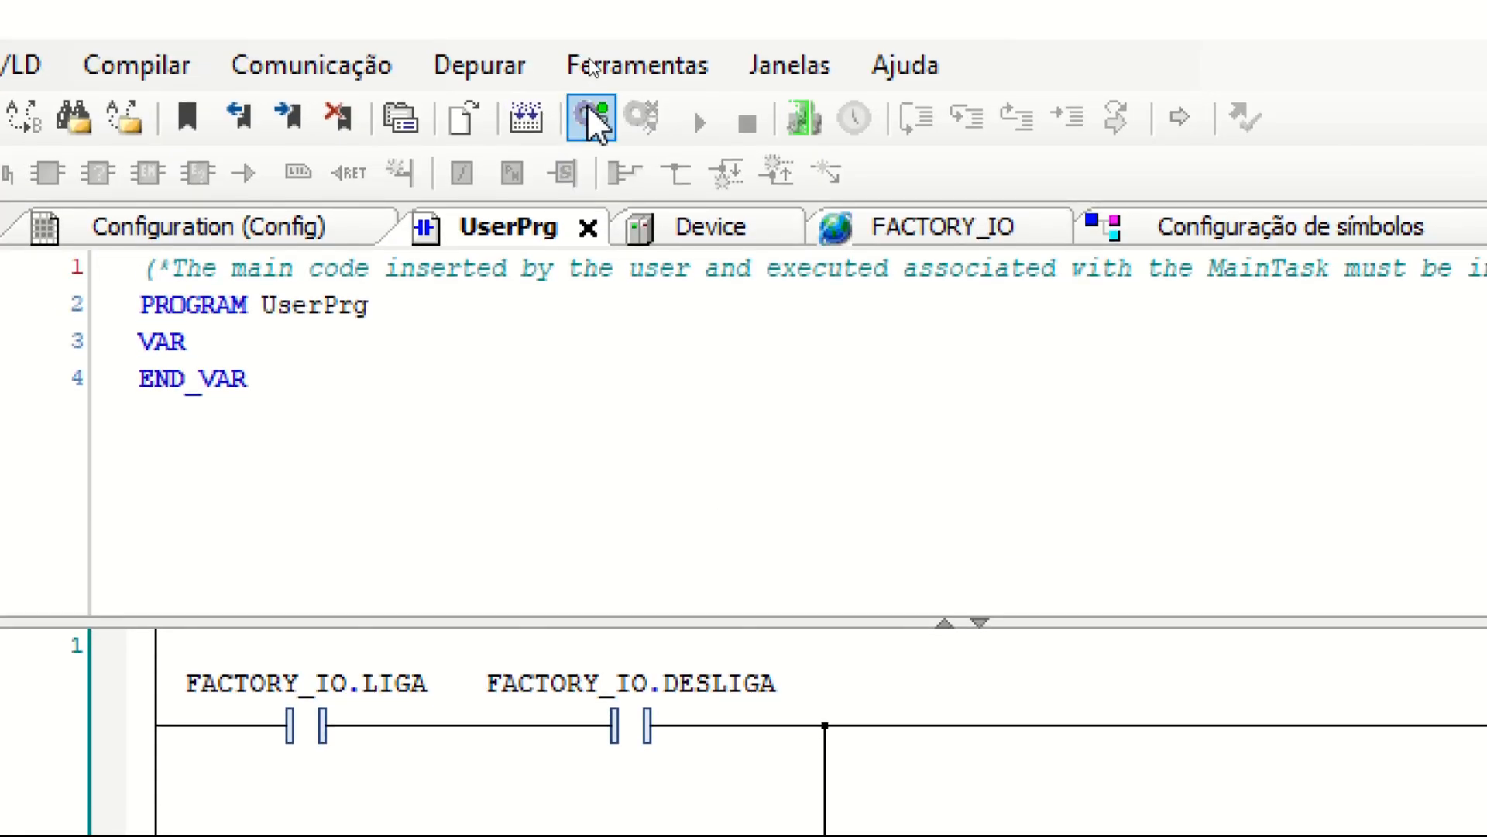
click(588, 108)
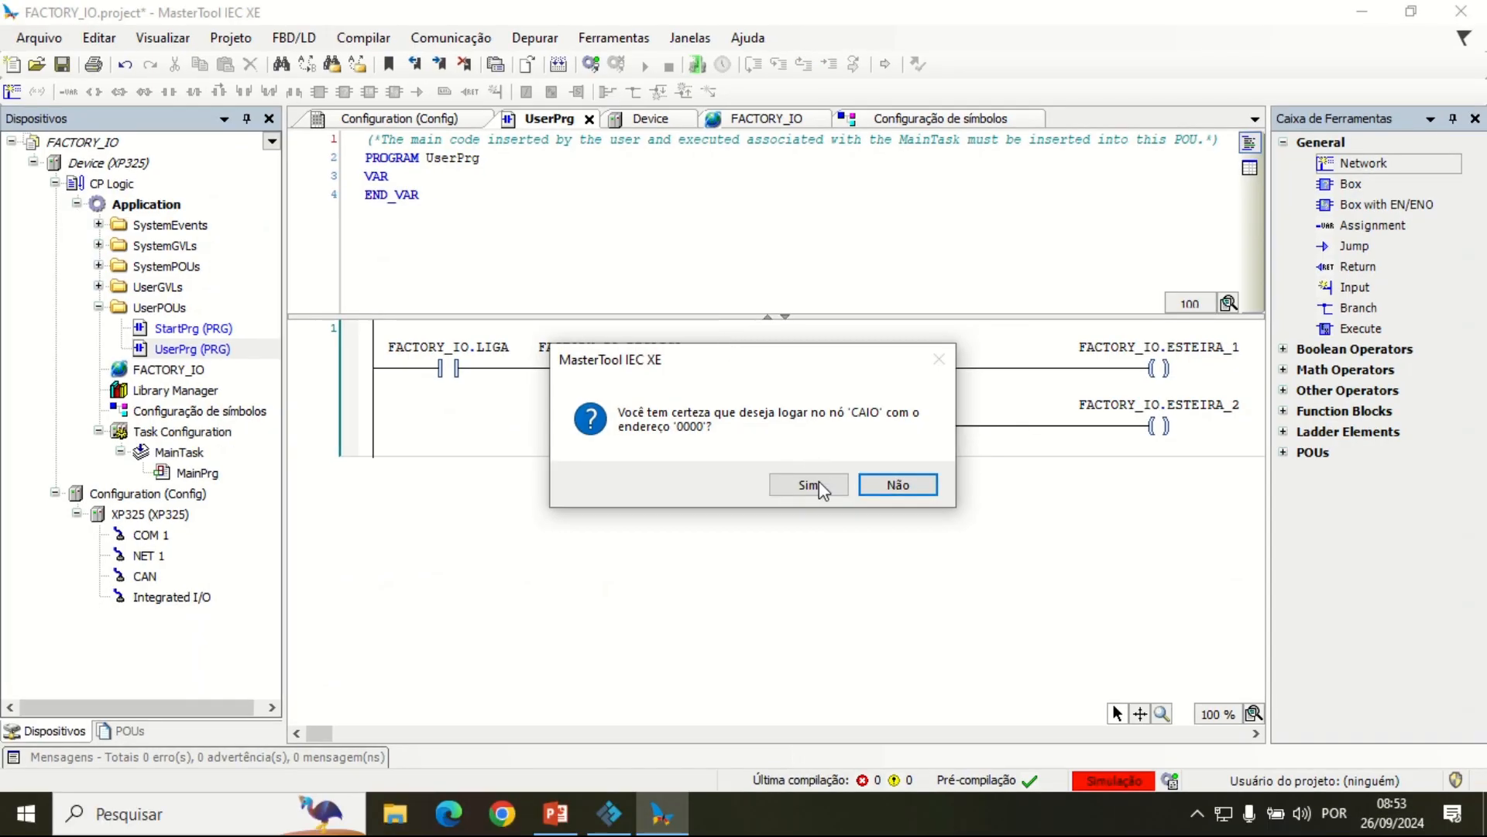
click(809, 485)
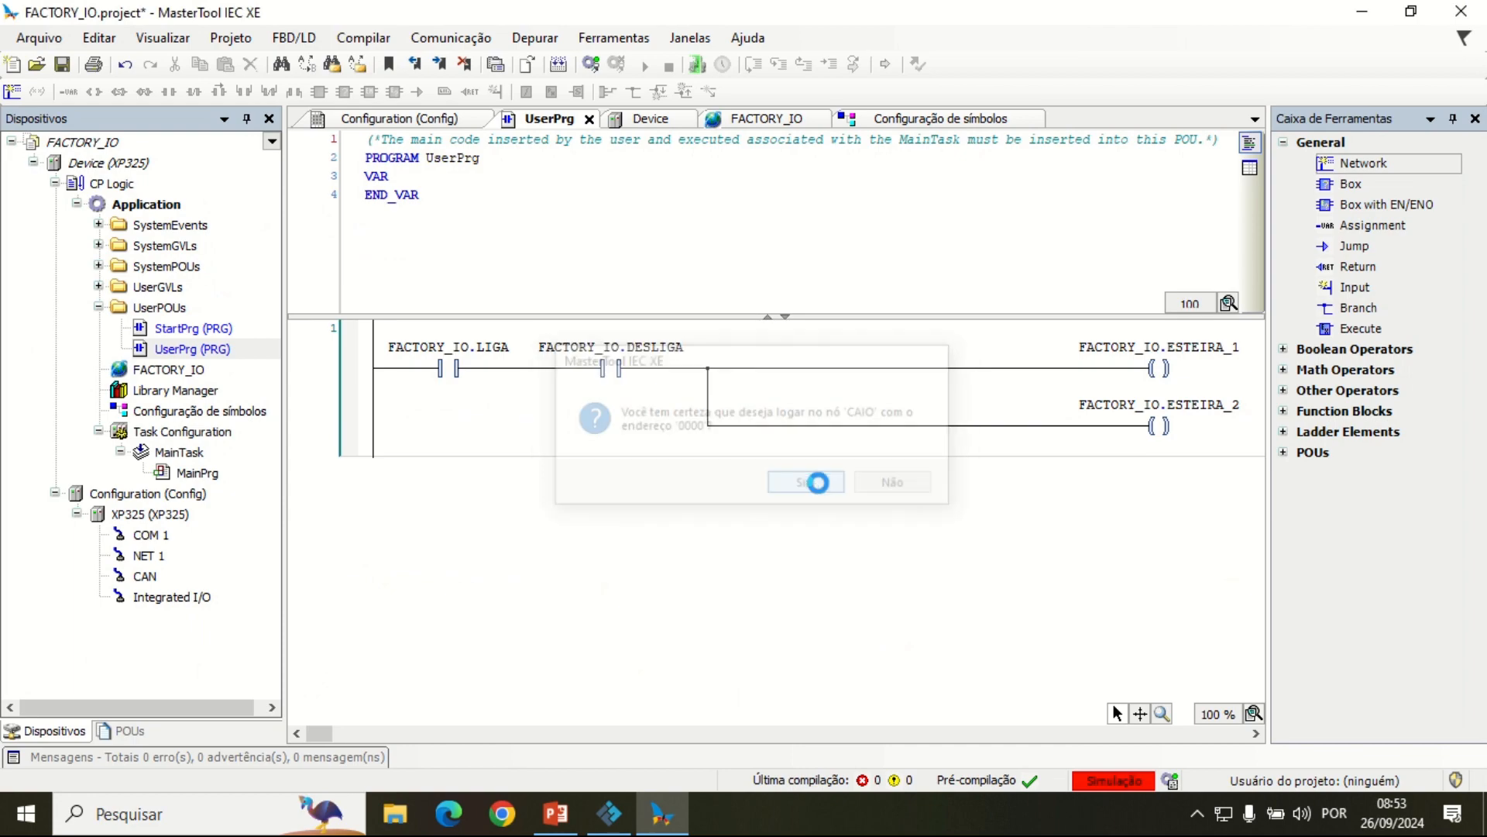
Step: Download the application and the project source code to the simulated device, agreeing to save the project for the transfer
click(705, 453)
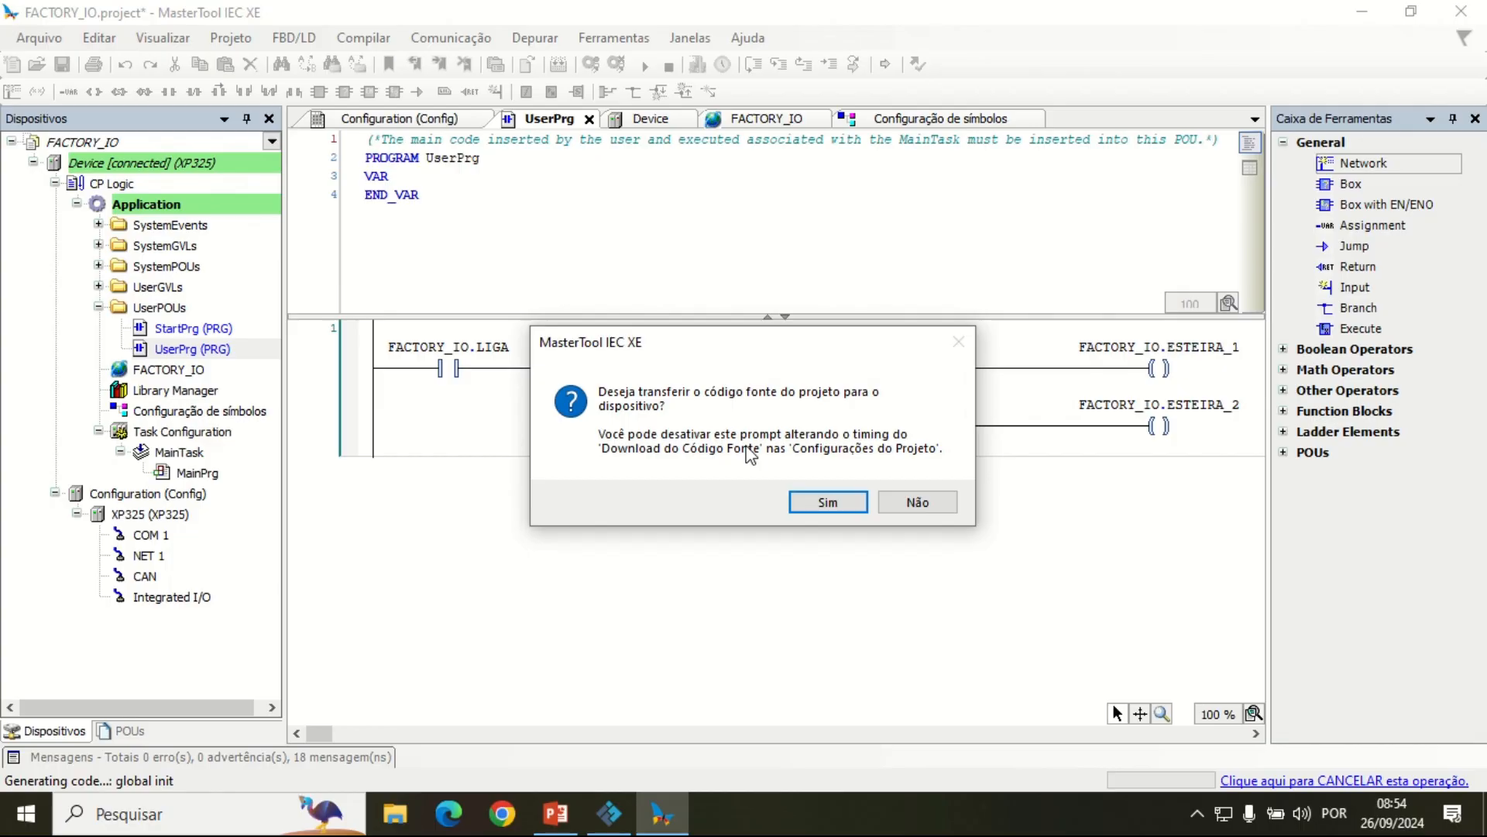
click(823, 501)
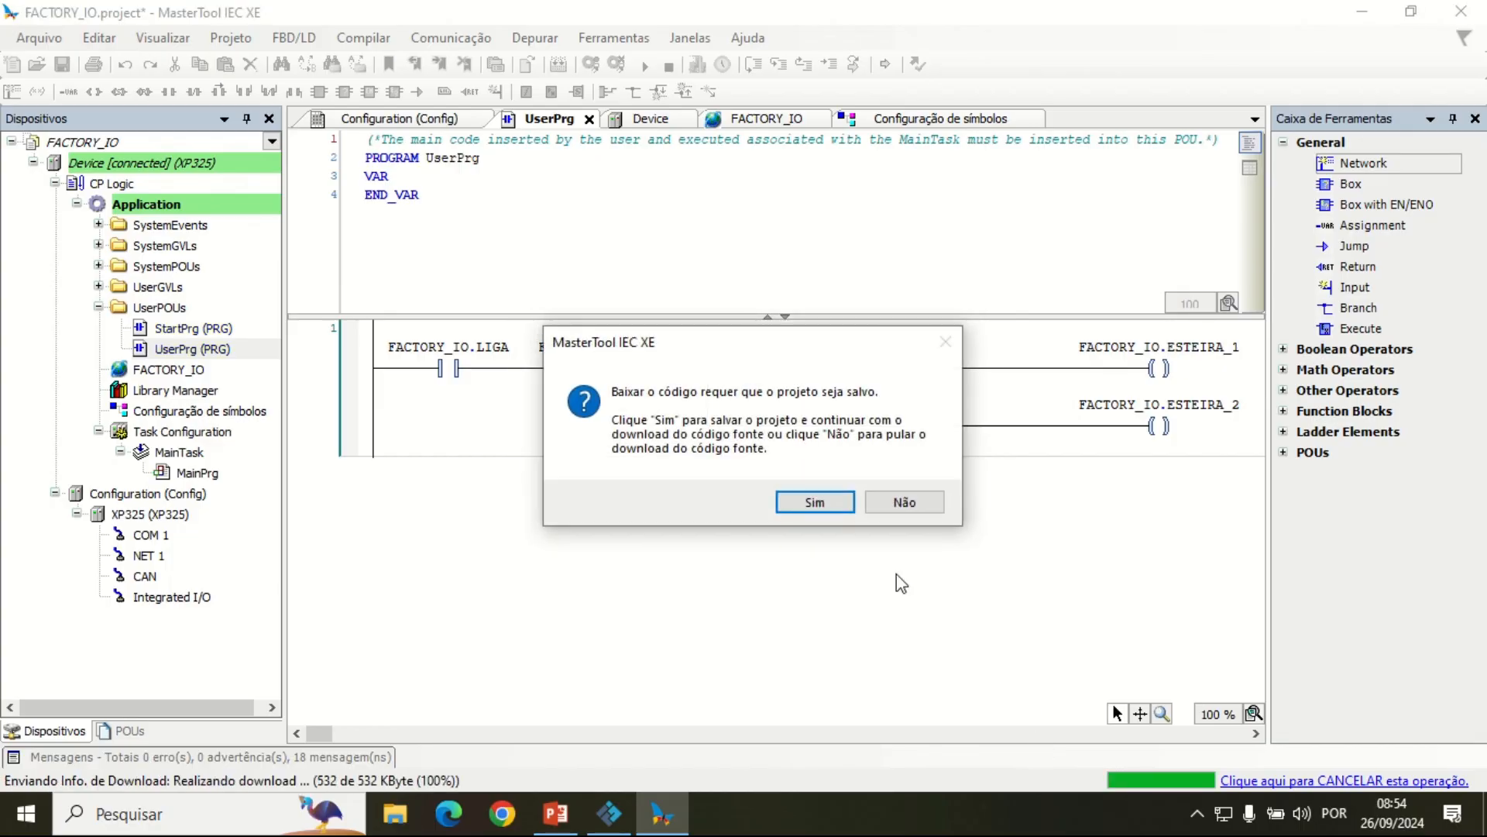
click(813, 502)
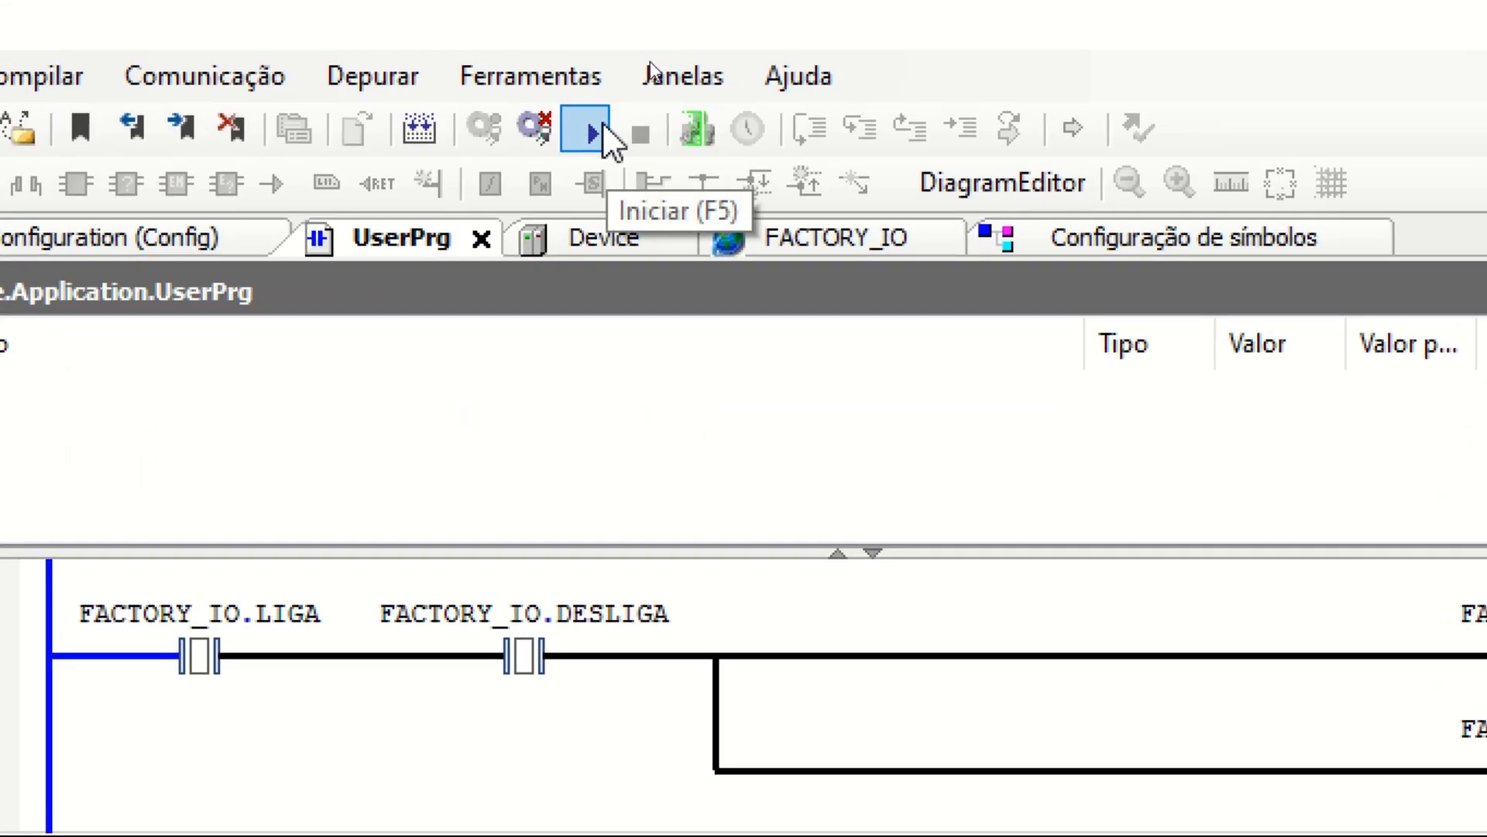
Step: Start the application on the simulated device and check the online values of the FACTORY_IO global variables
click(590, 98)
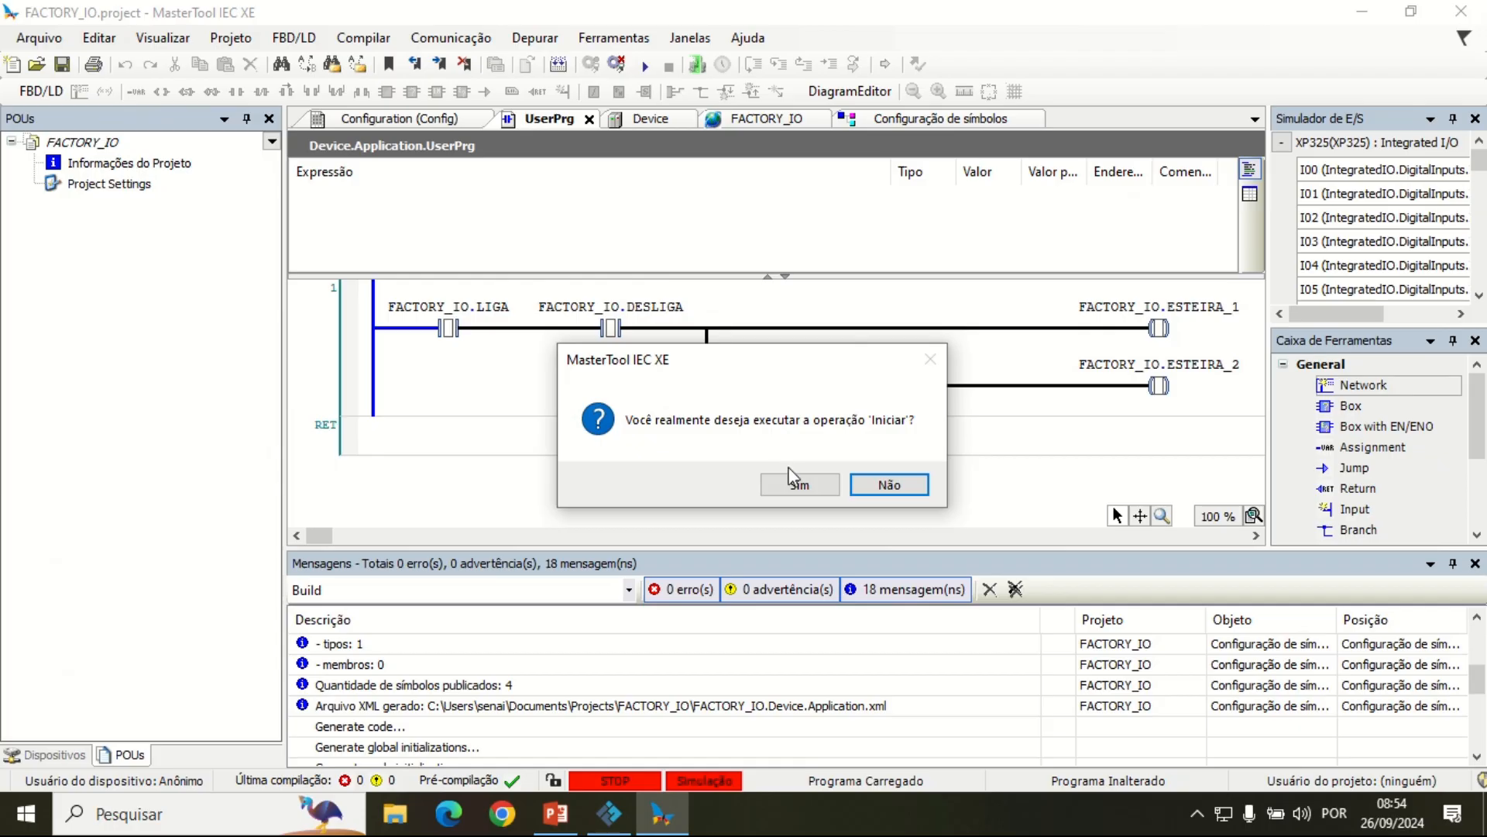
click(791, 474)
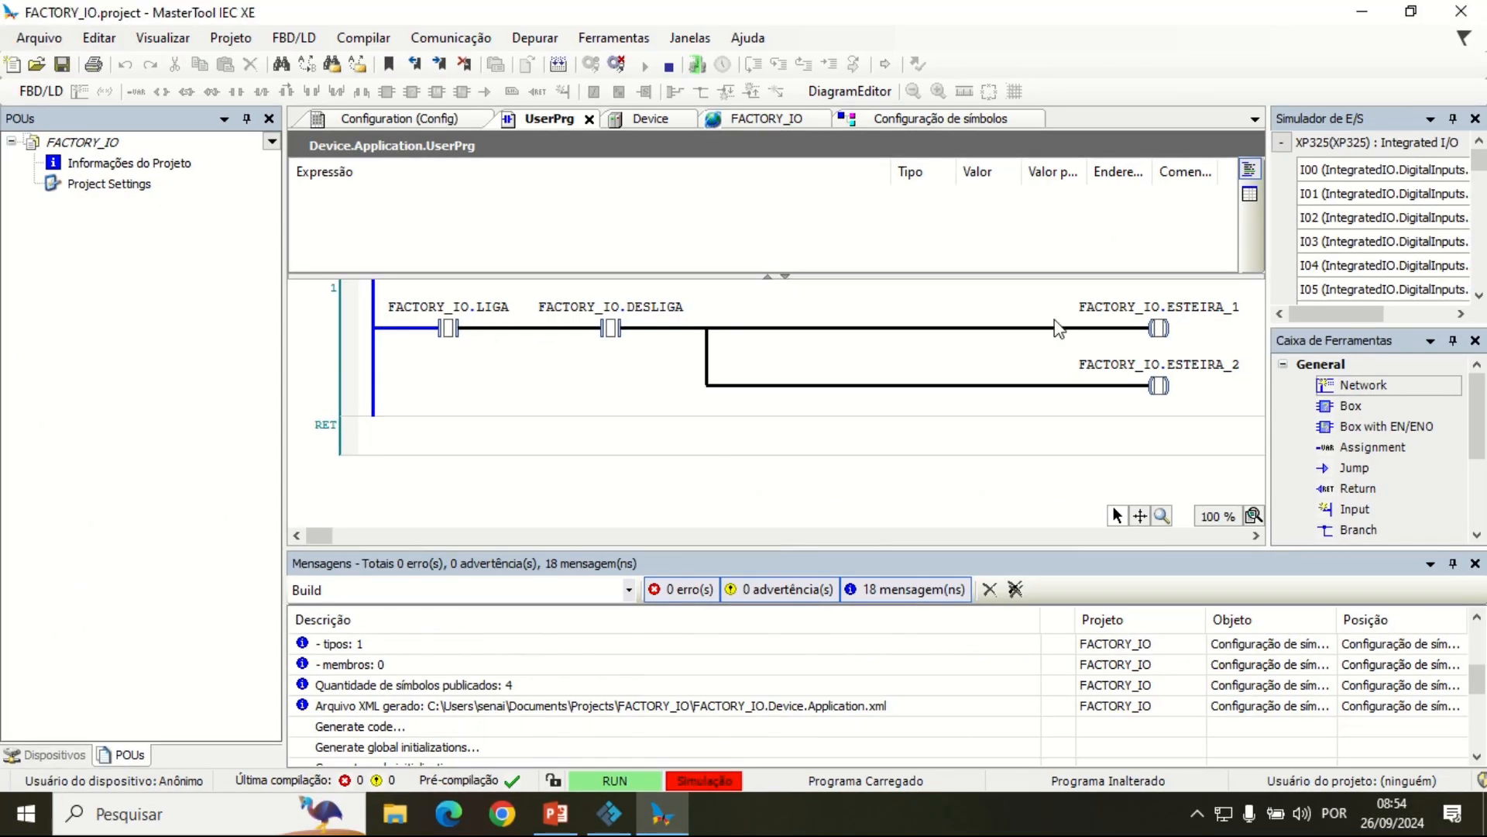
click(778, 118)
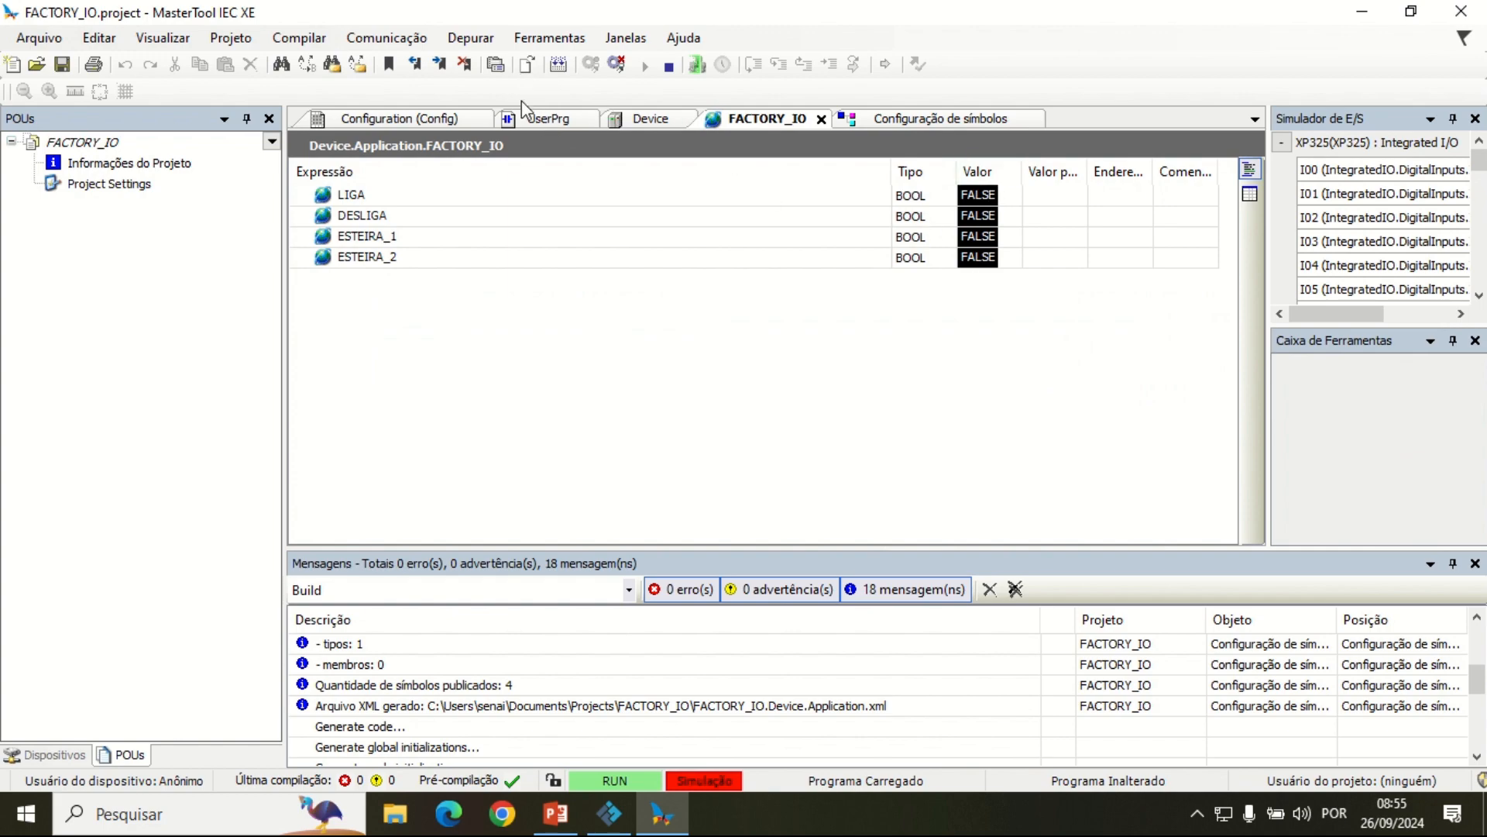
click(547, 124)
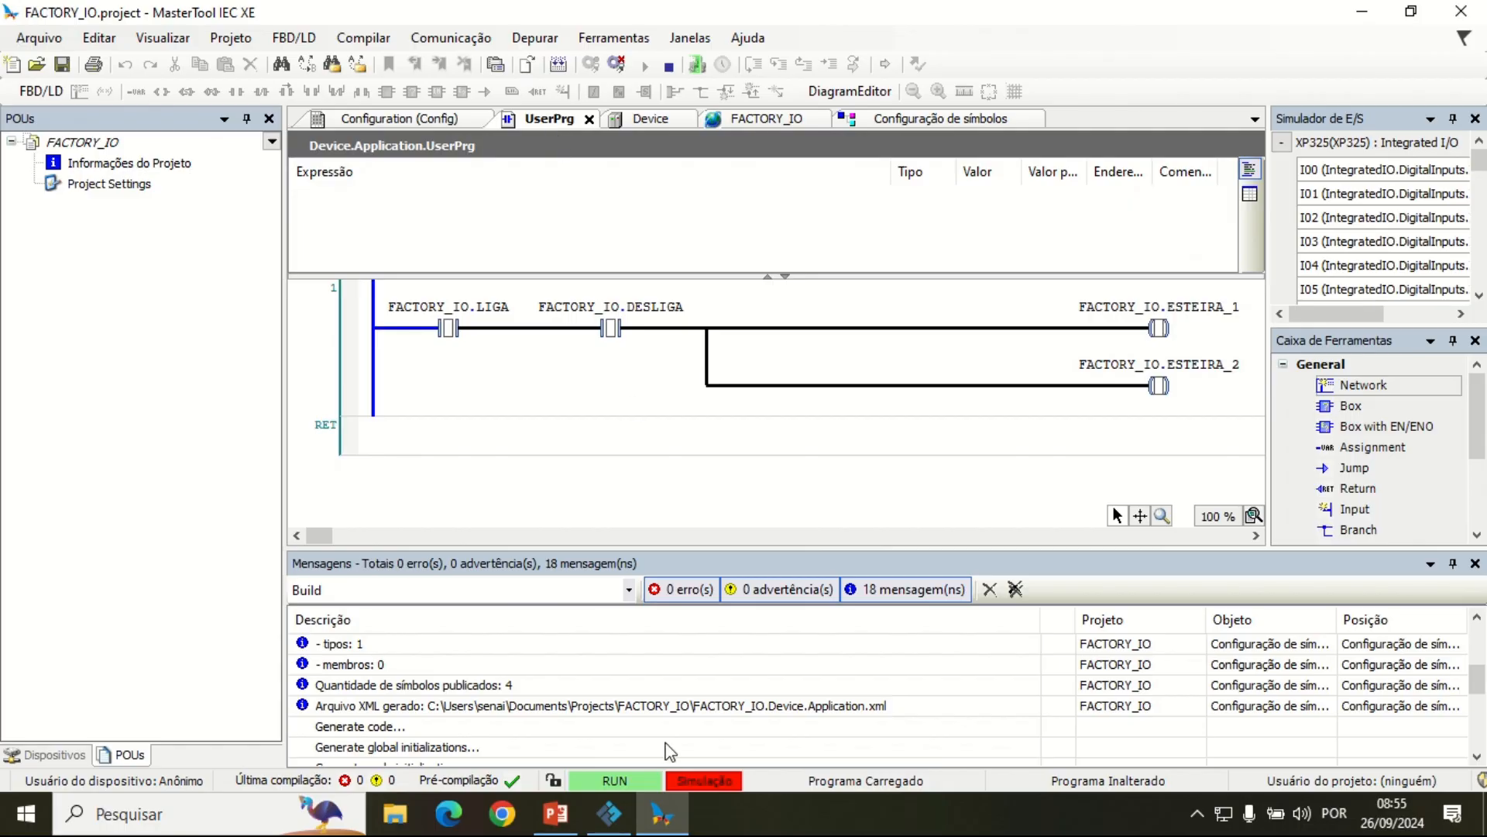
Step: Switch to Factory I/O and examine the control panel, sensors and conveyors of the Buffer Station scene
click(609, 812)
scroll(607, 198, down, 3)
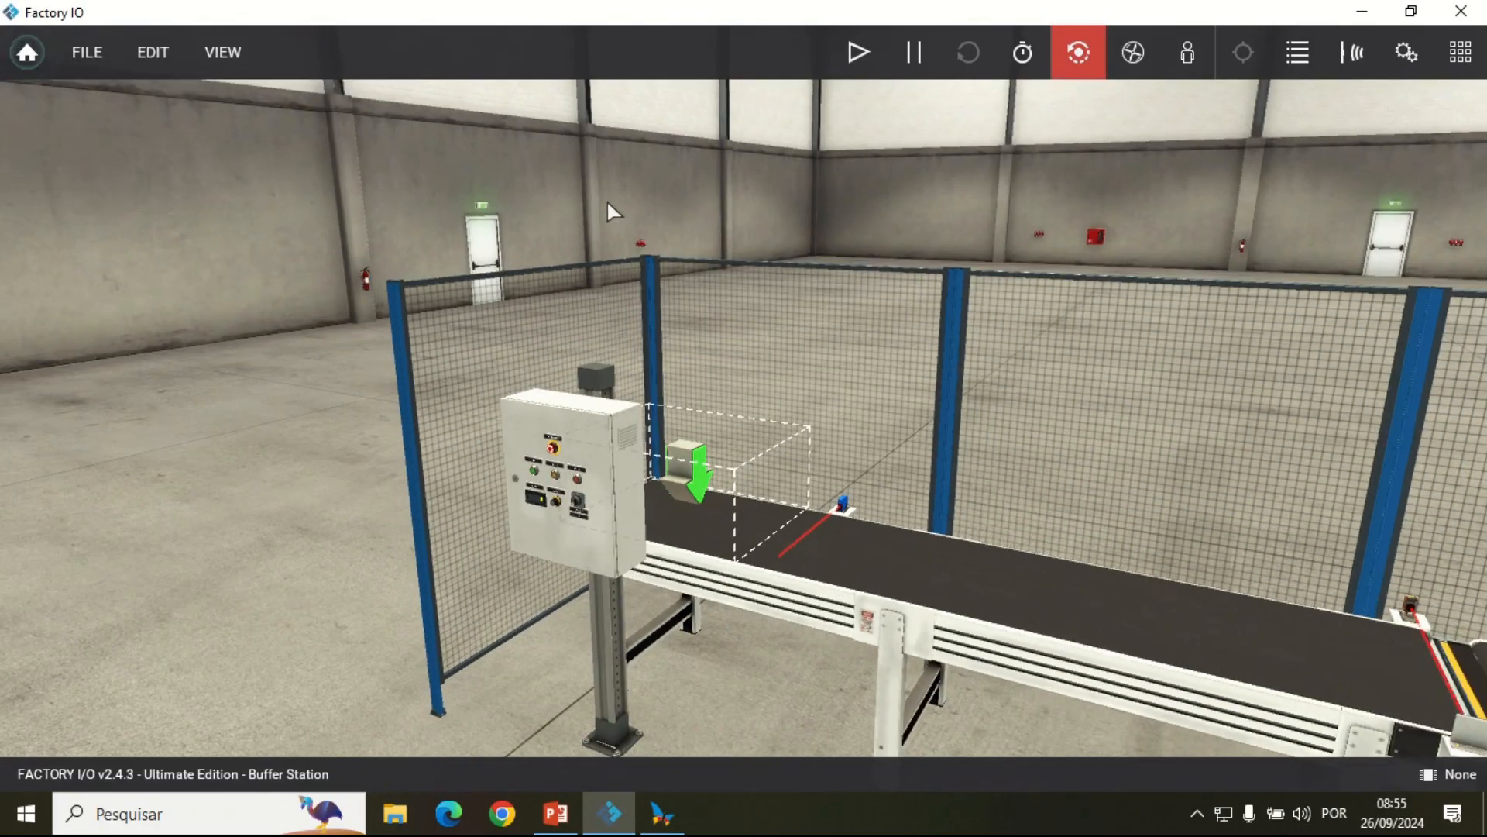
drag(997, 484, 1286, 392)
scroll(927, 498, up, 3)
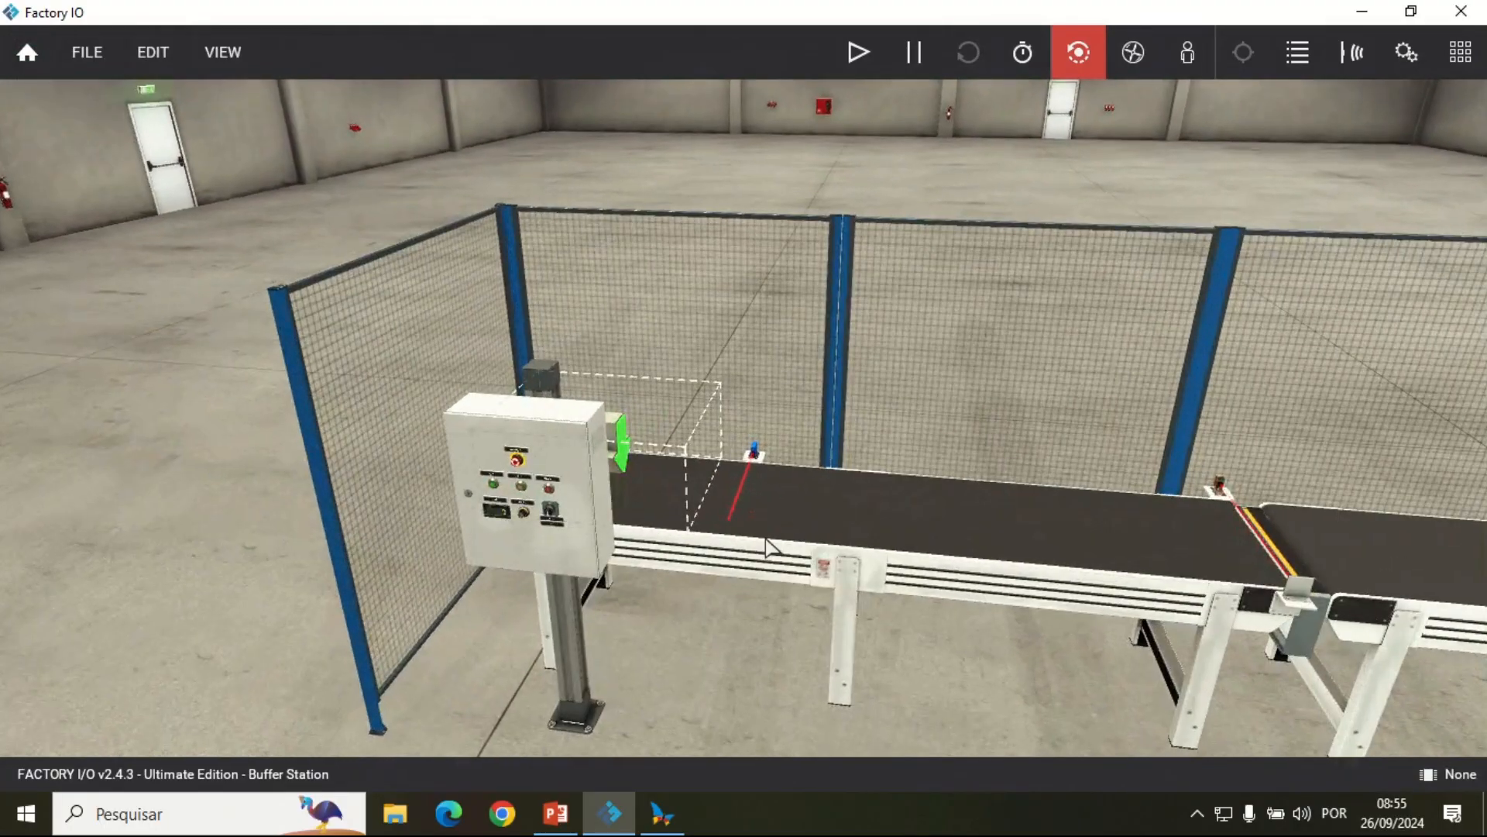
scroll(774, 548, up, 3)
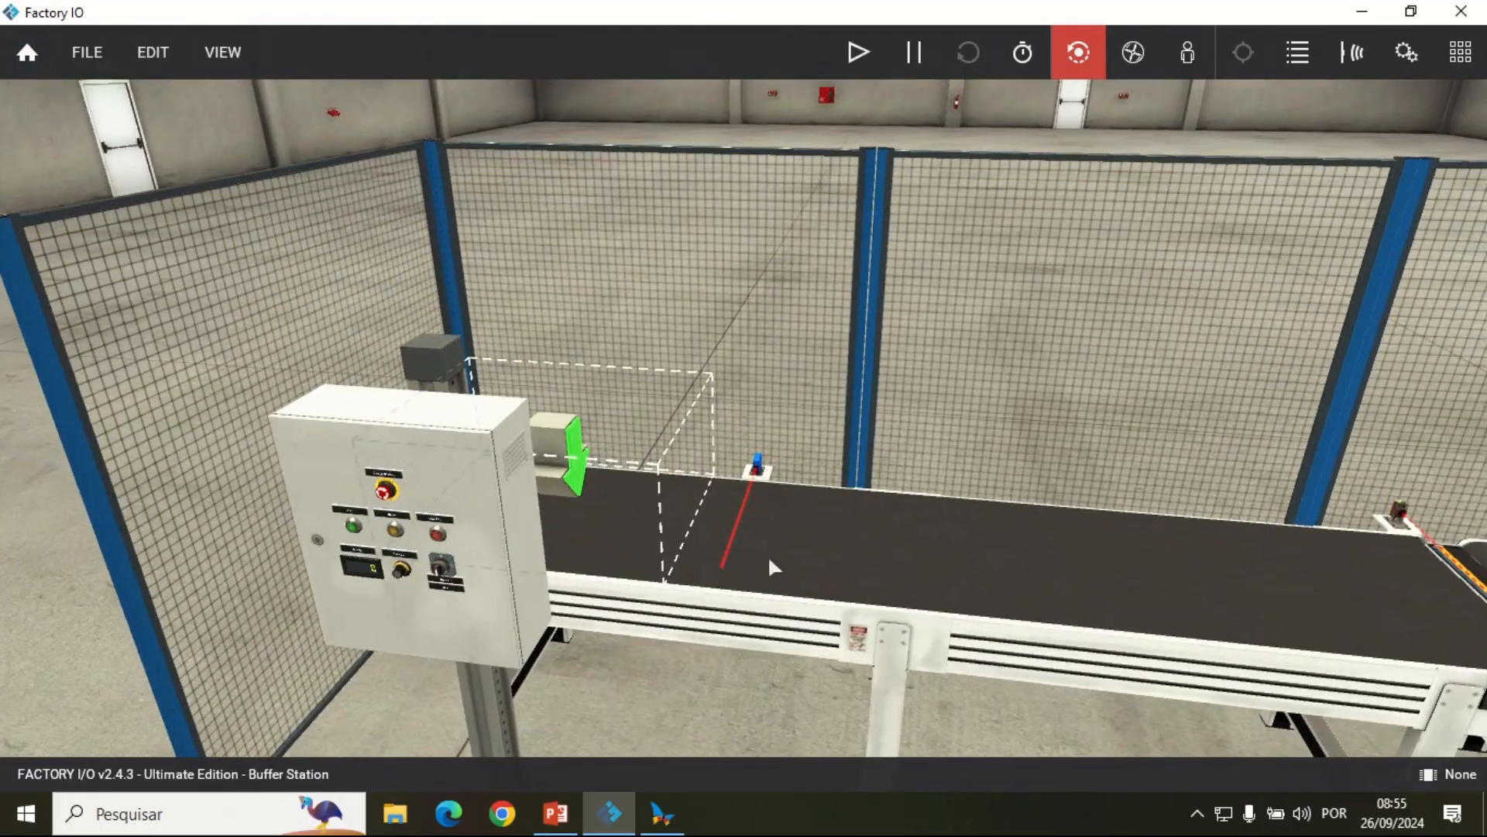
scroll(945, 118, down, 3)
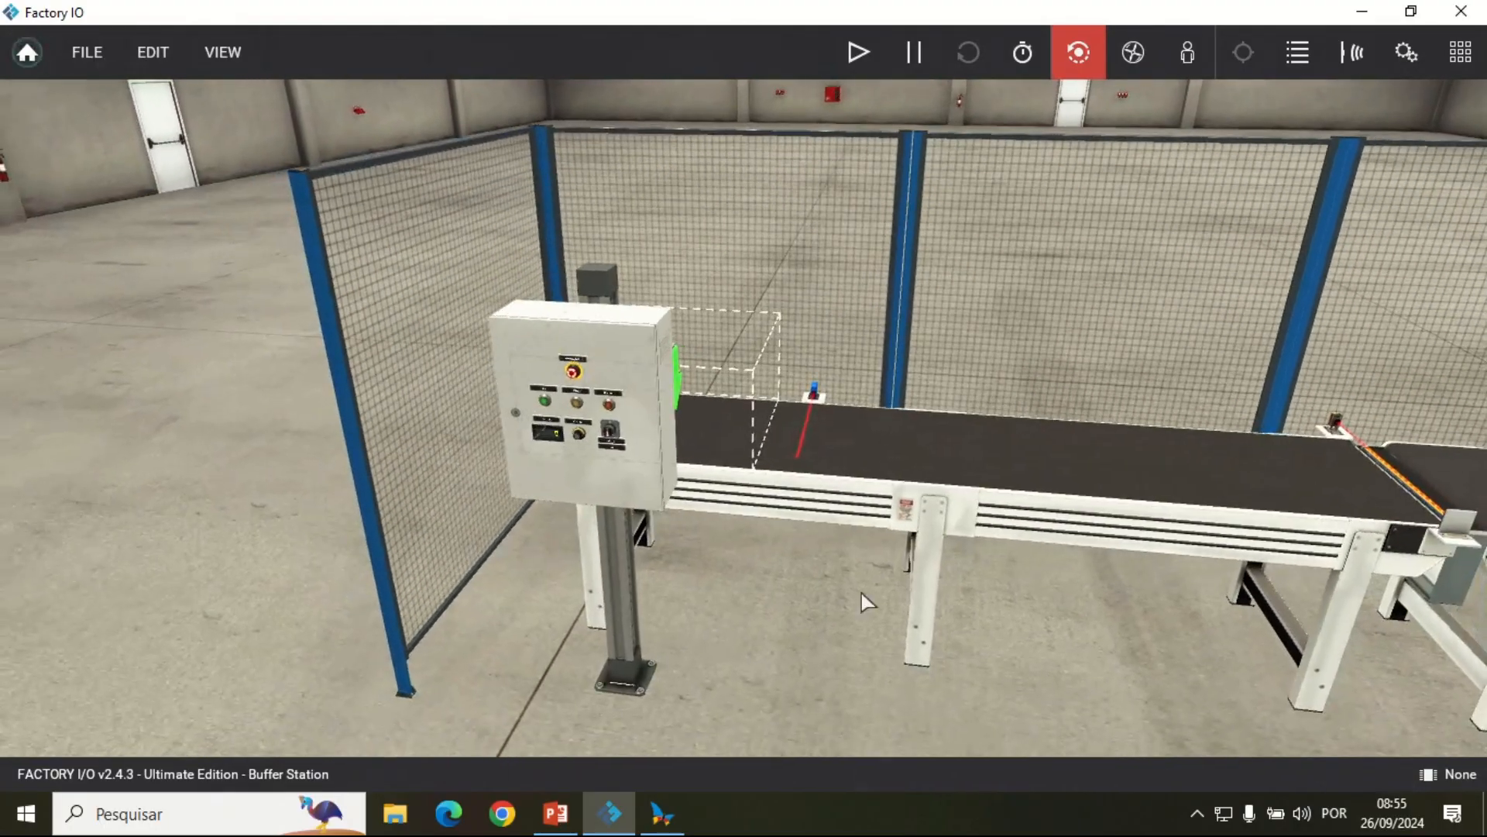
scroll(862, 595, up, 3)
drag(945, 418, 889, 770)
key(d)
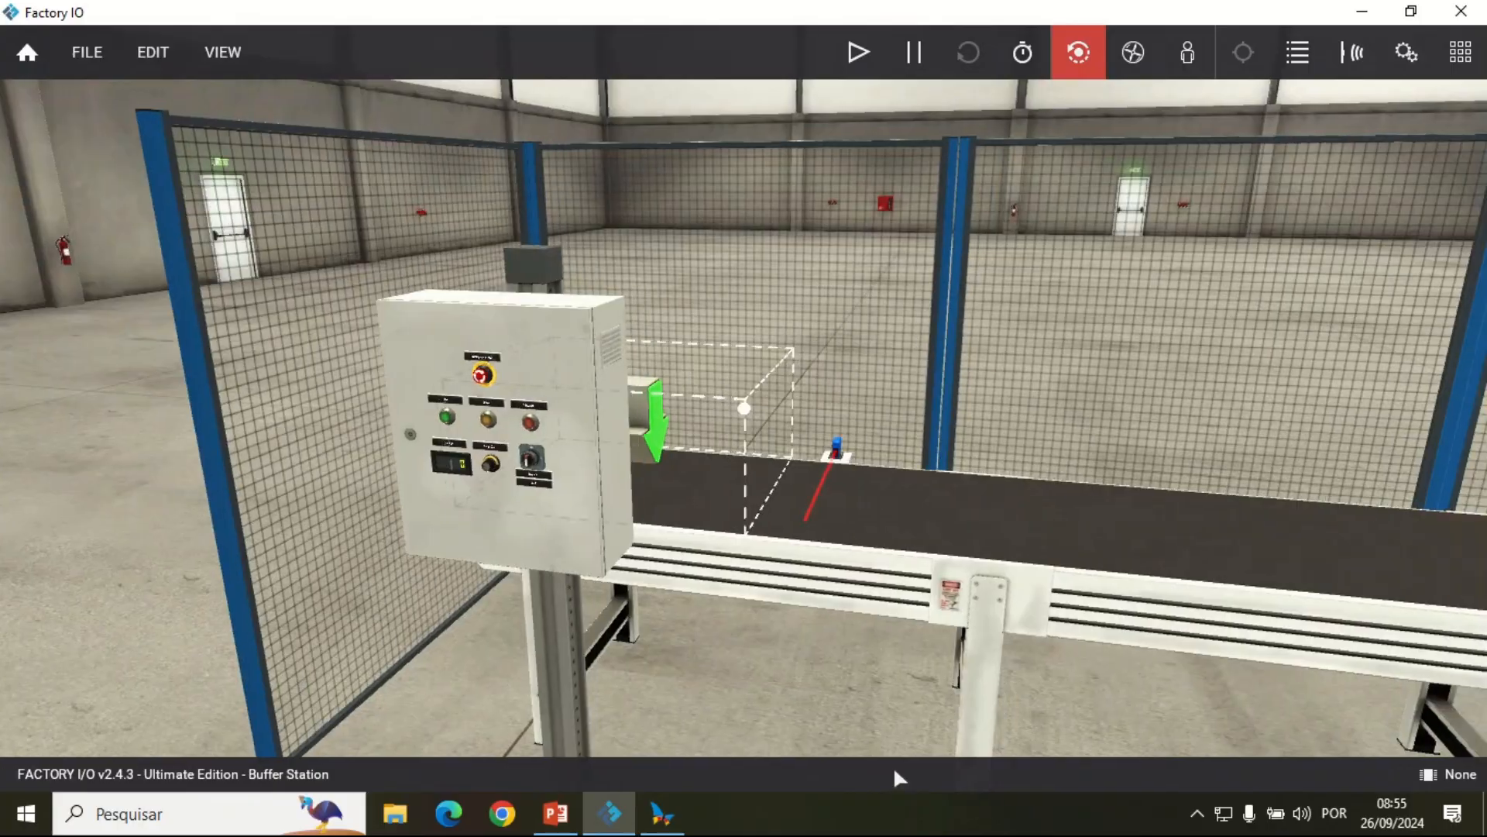
key(s)
key(s)
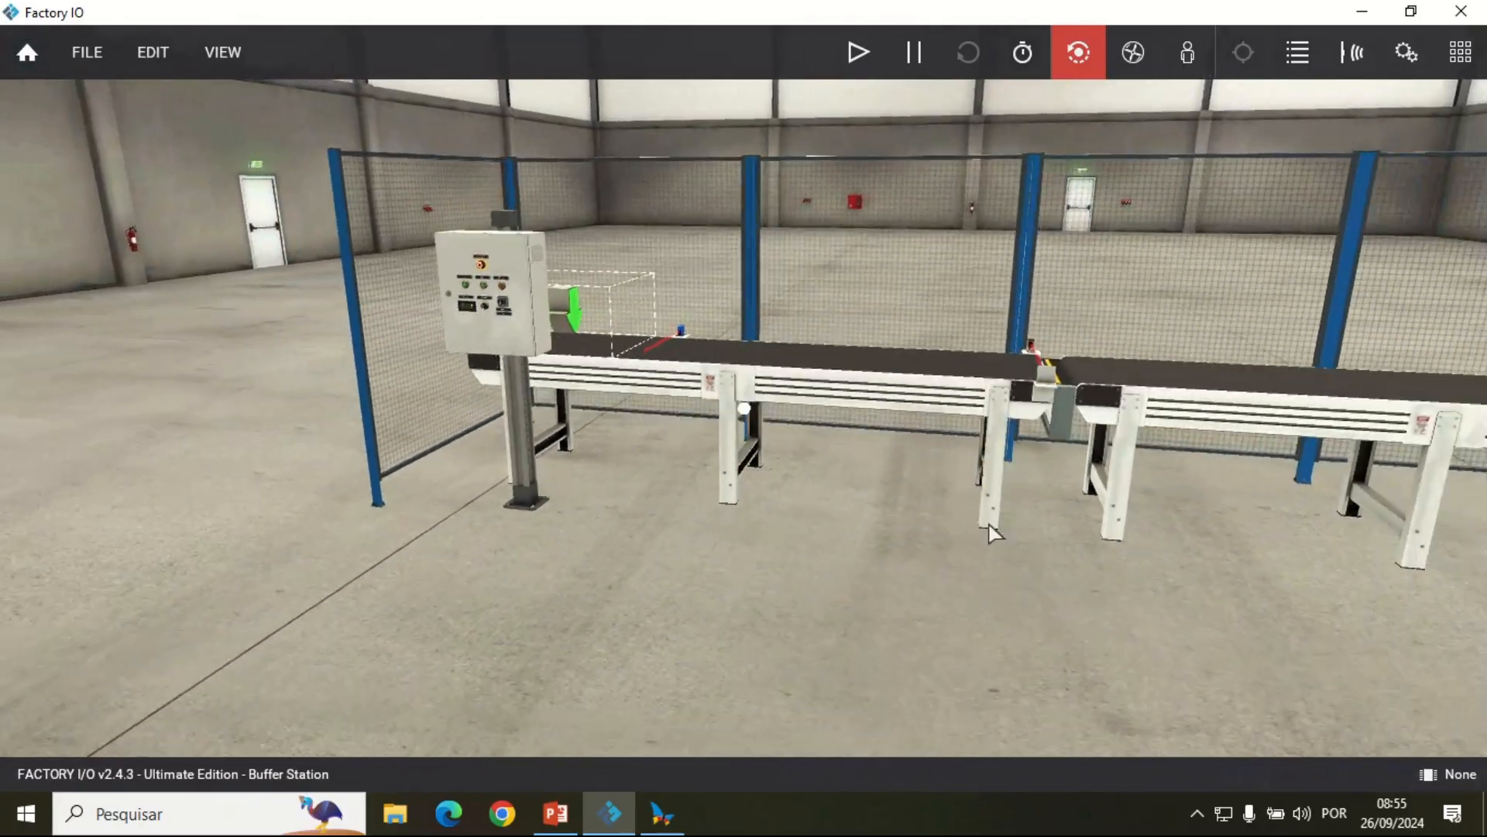
key(d)
drag(1026, 520, 779, 689)
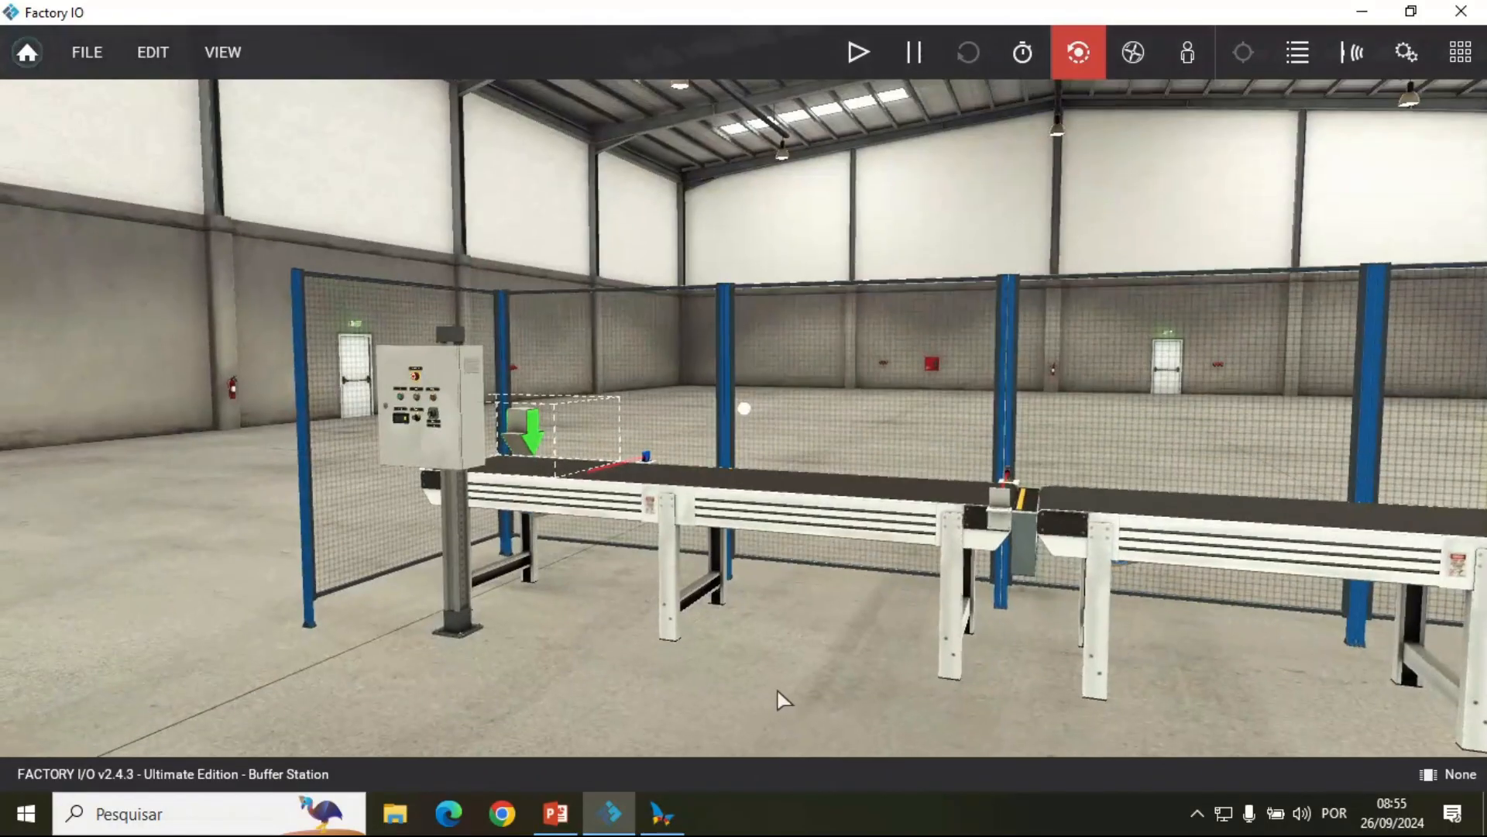
key(d)
key(w)
key(a)
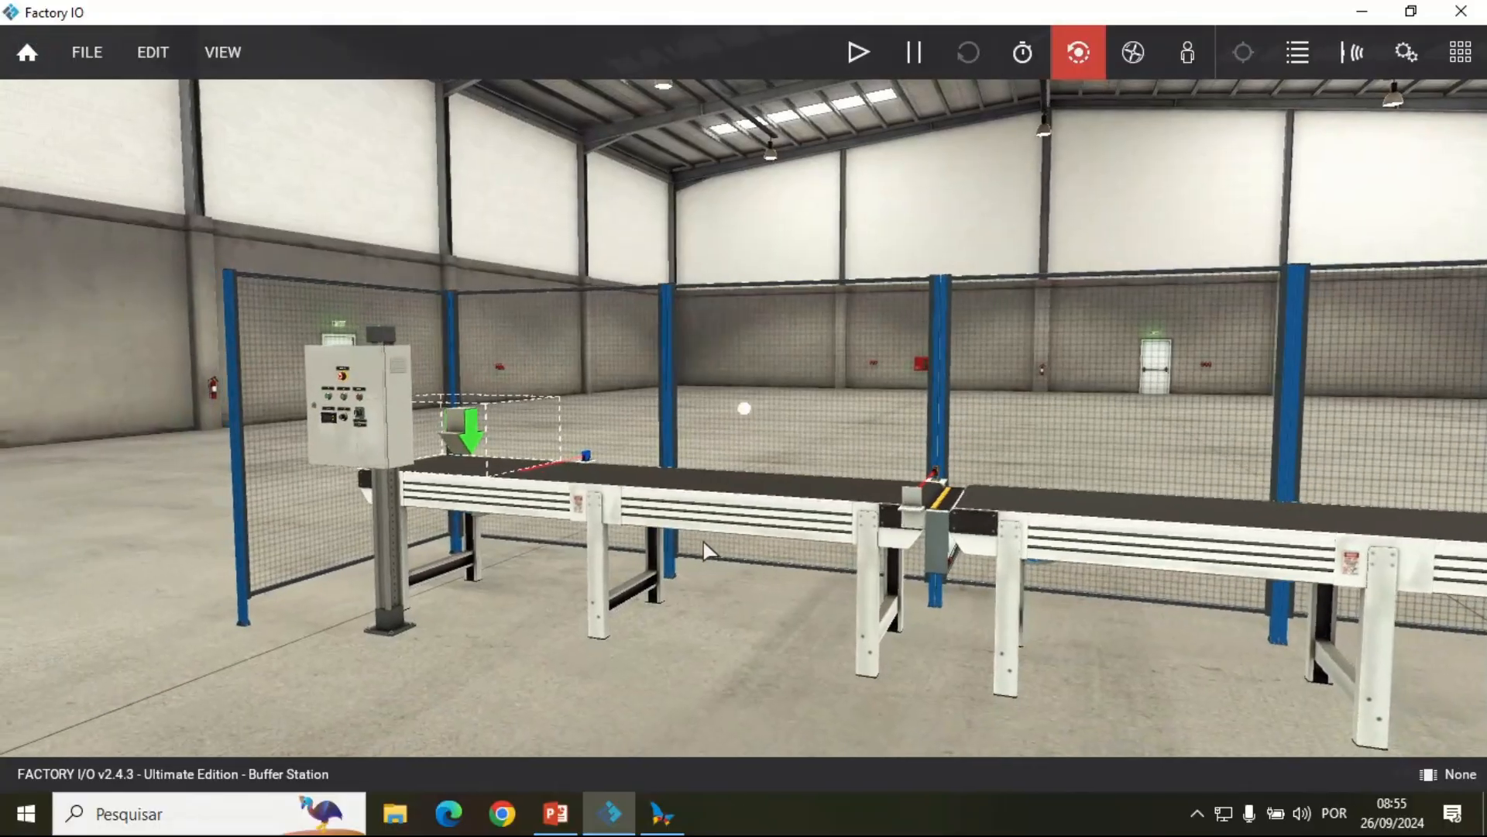
key(w)
key(a)
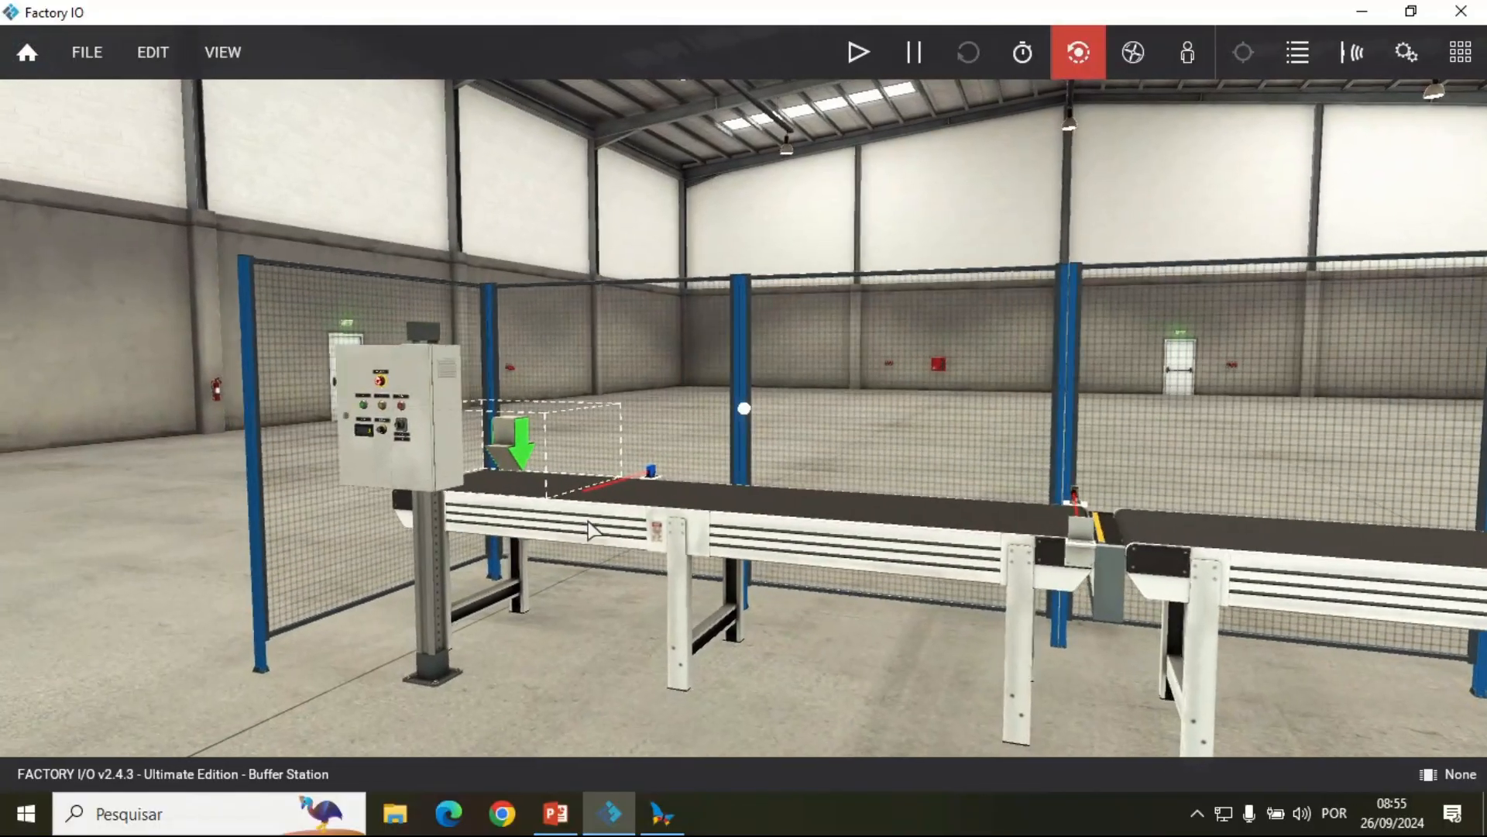
key(d)
key(w)
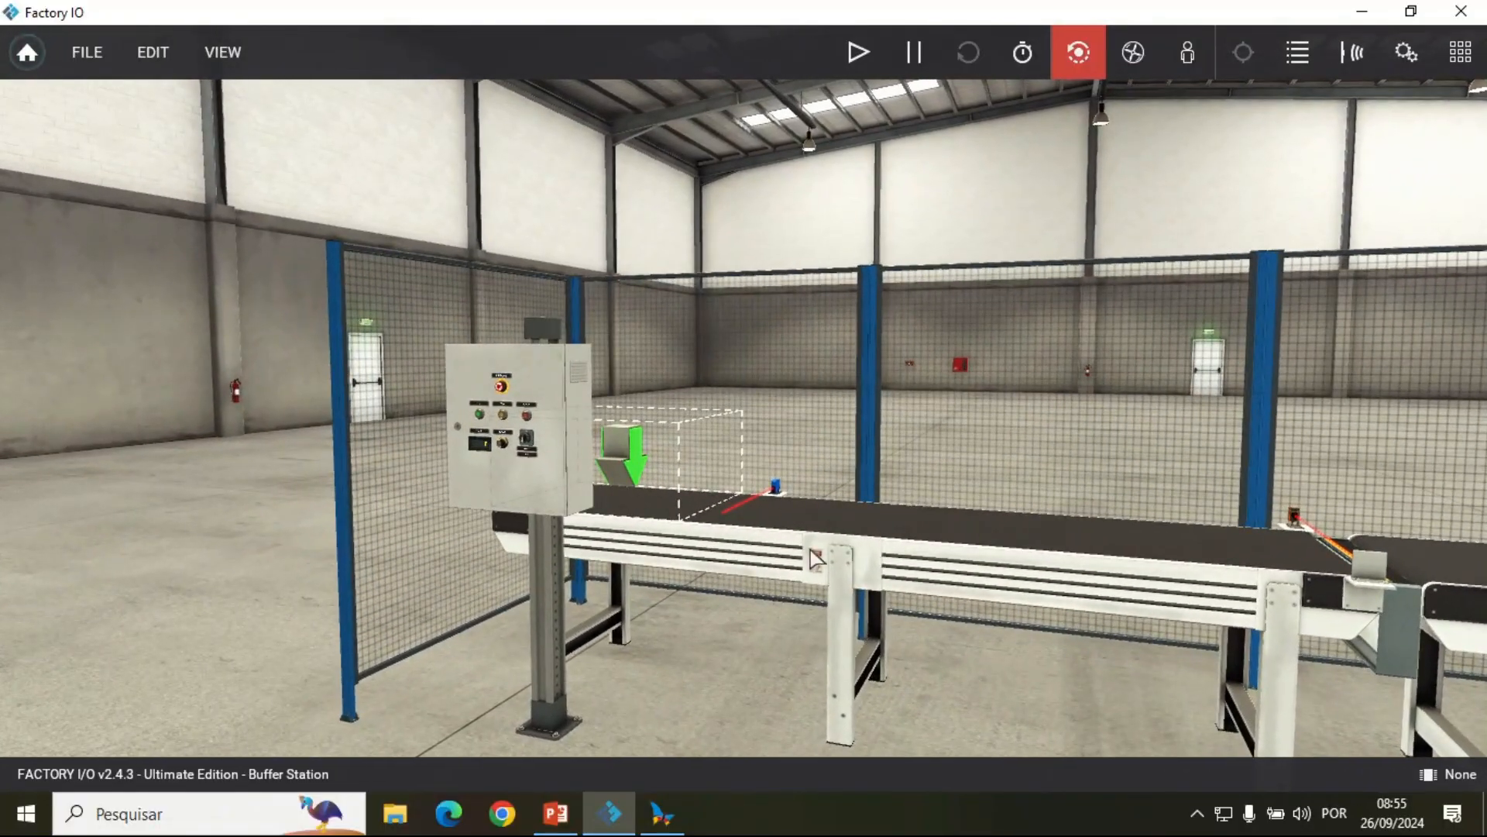
drag(907, 647, 1107, 484)
Step: Dock all scene tags and review the full list of Buffer Station sensors and actuators
click(233, 51)
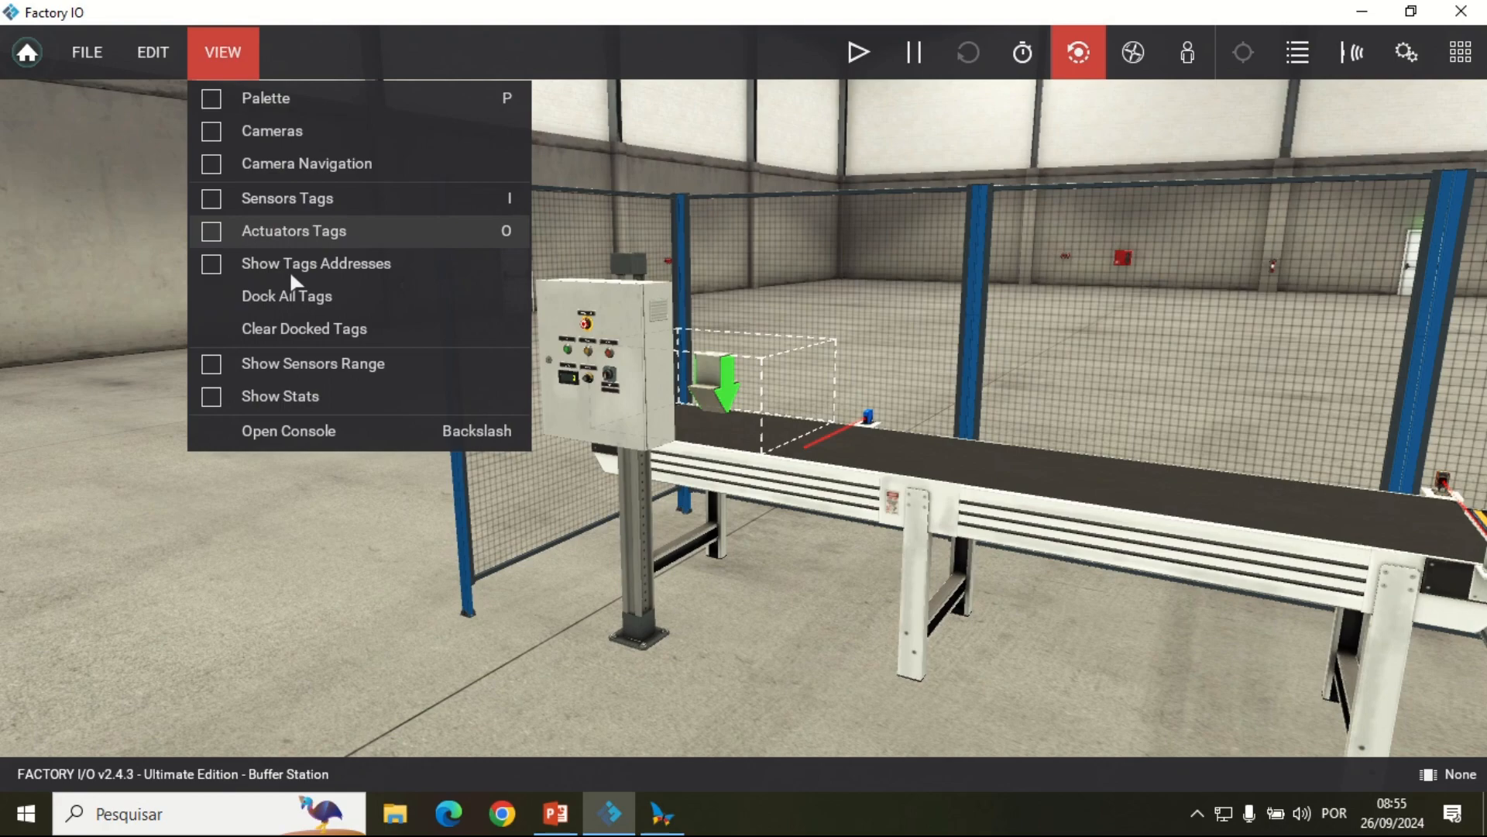
click(302, 306)
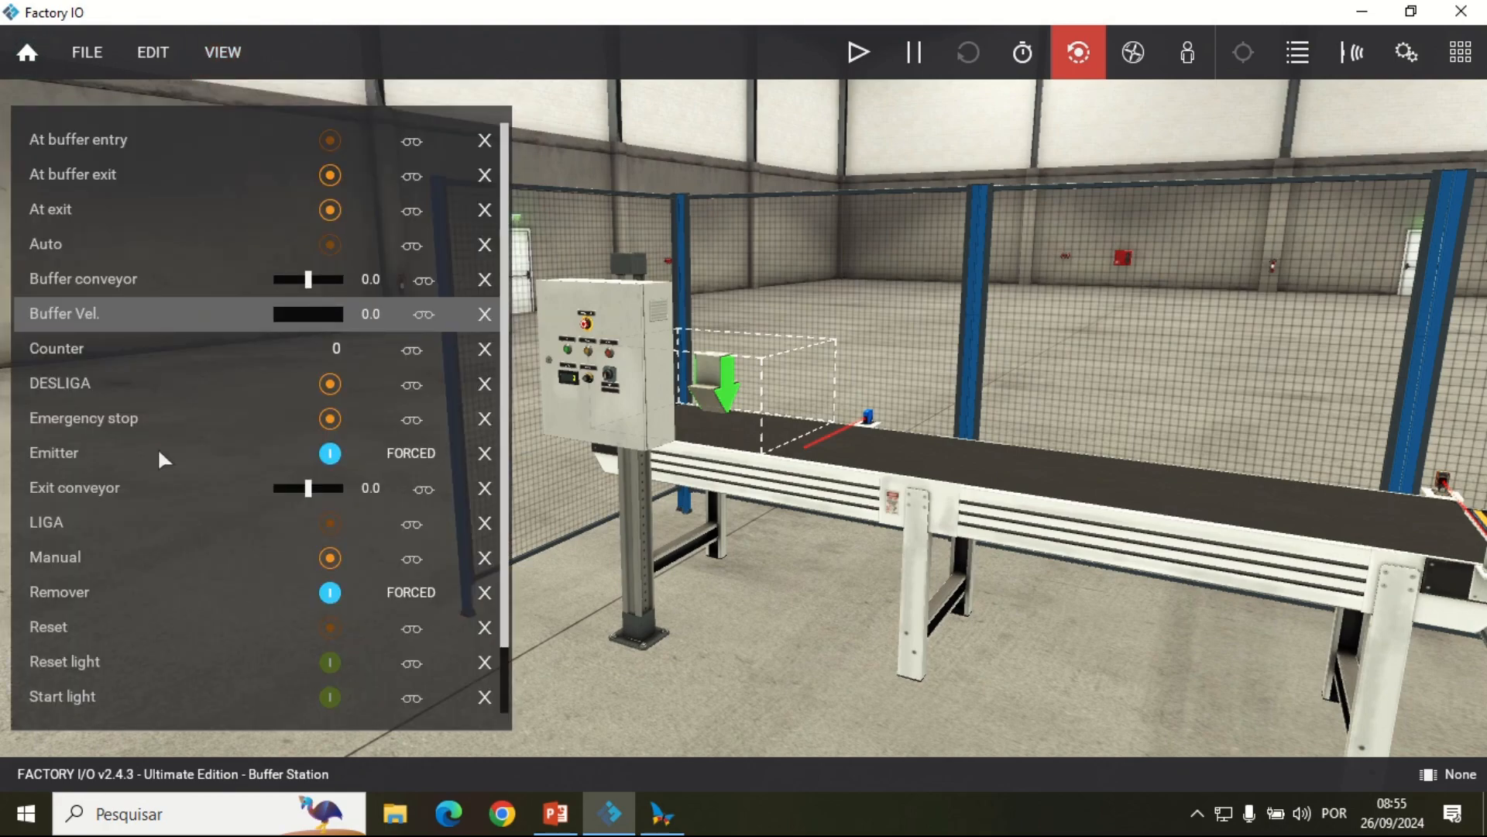
scroll(157, 446, down, 2)
scroll(156, 452, up, 2)
scroll(251, 457, down, 2)
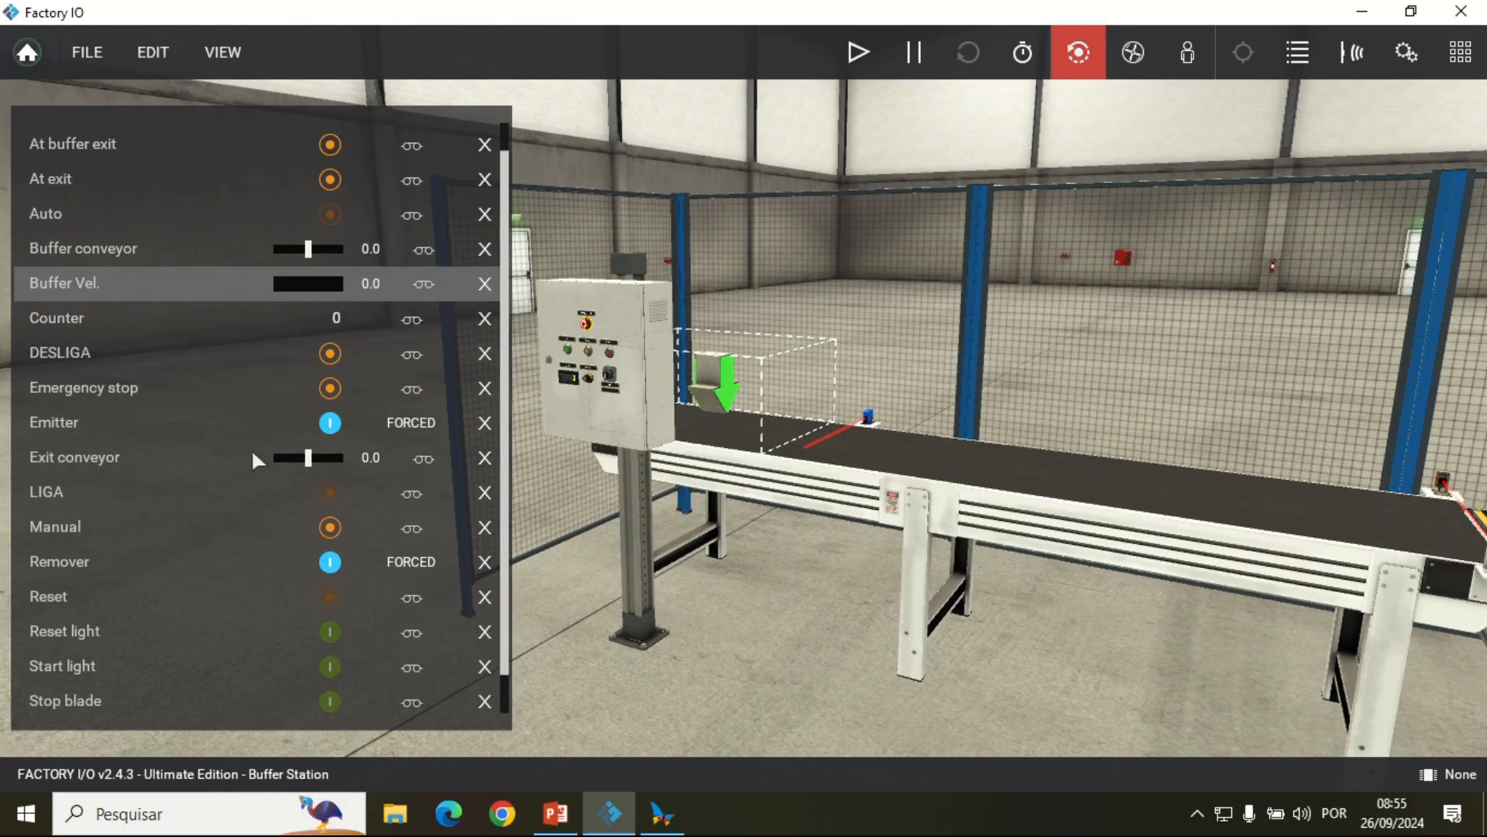
scroll(124, 469, up, 1)
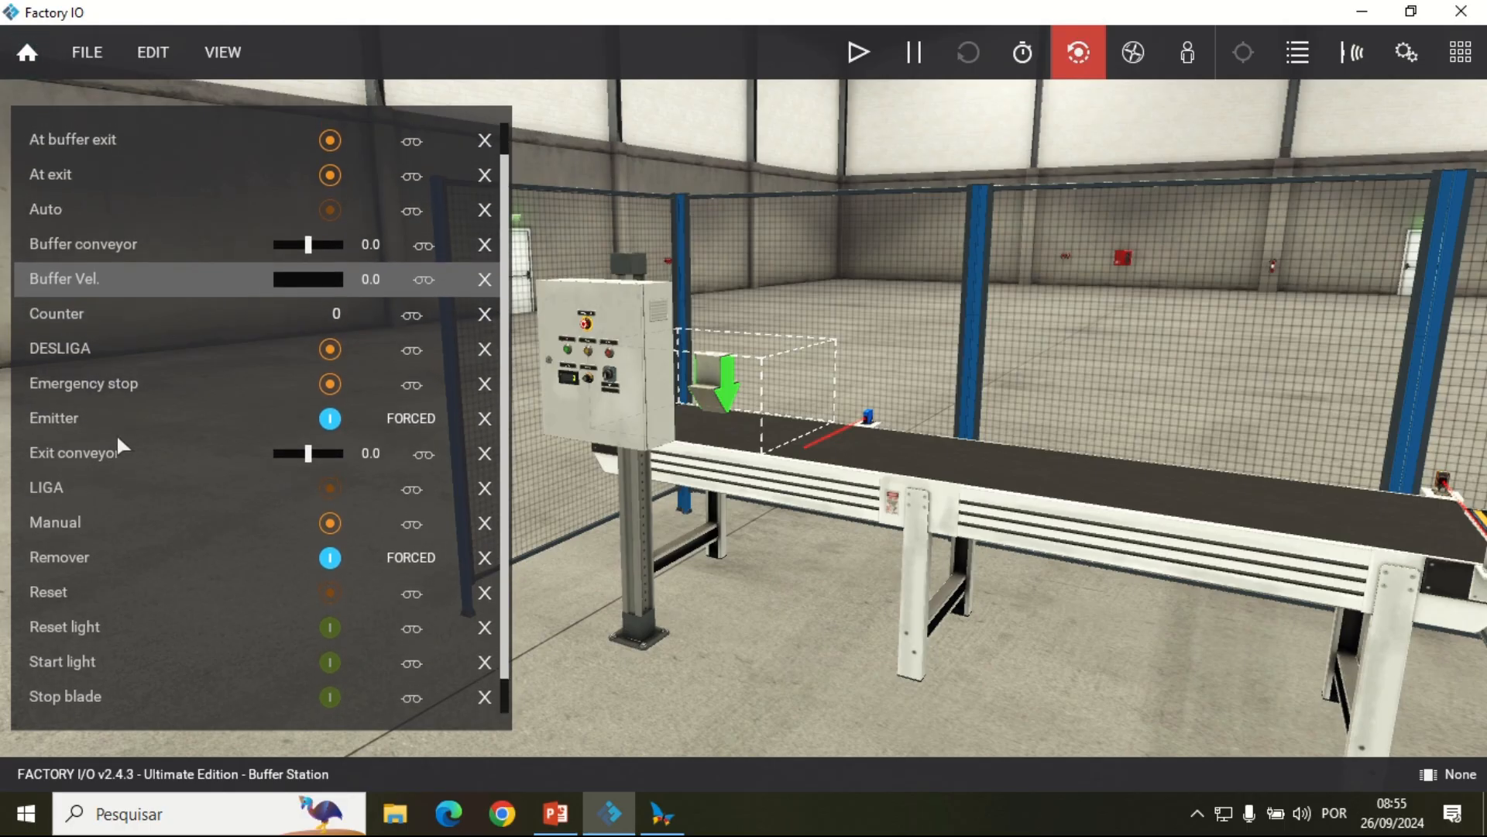
scroll(116, 434, up, 1)
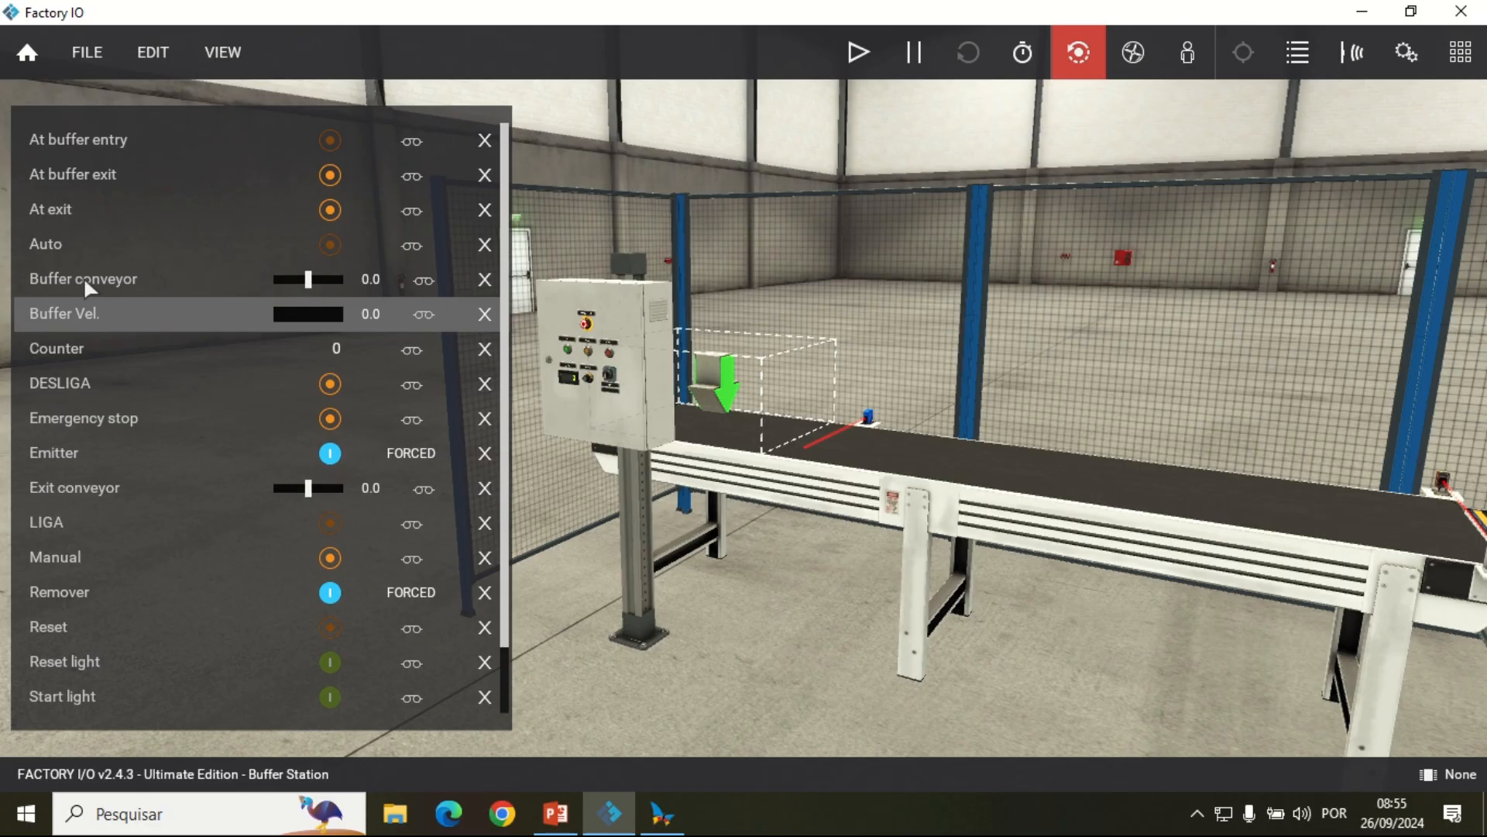
scroll(504, 411, down, 1)
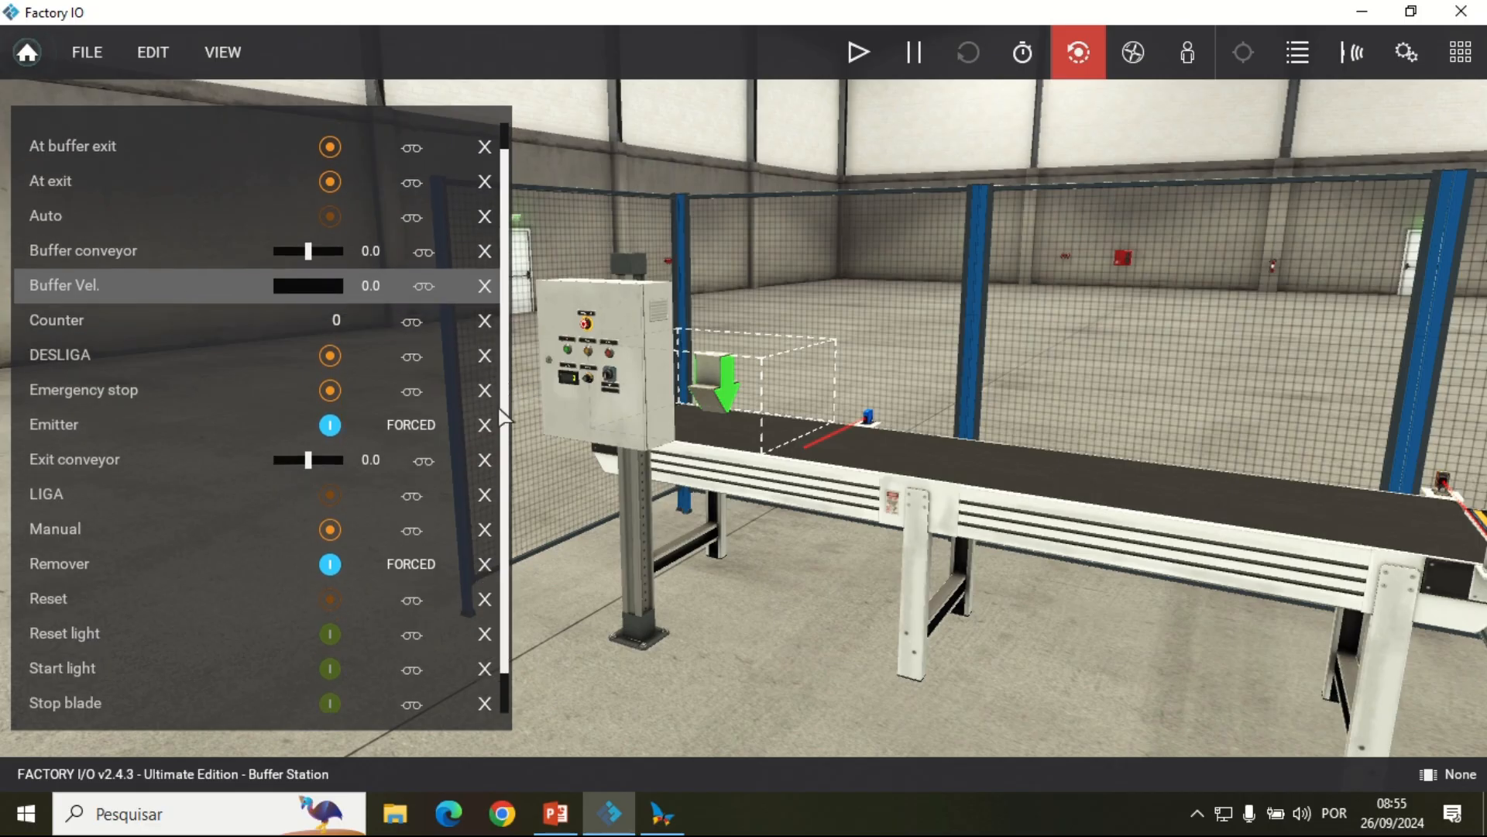
scroll(162, 398, down, 1)
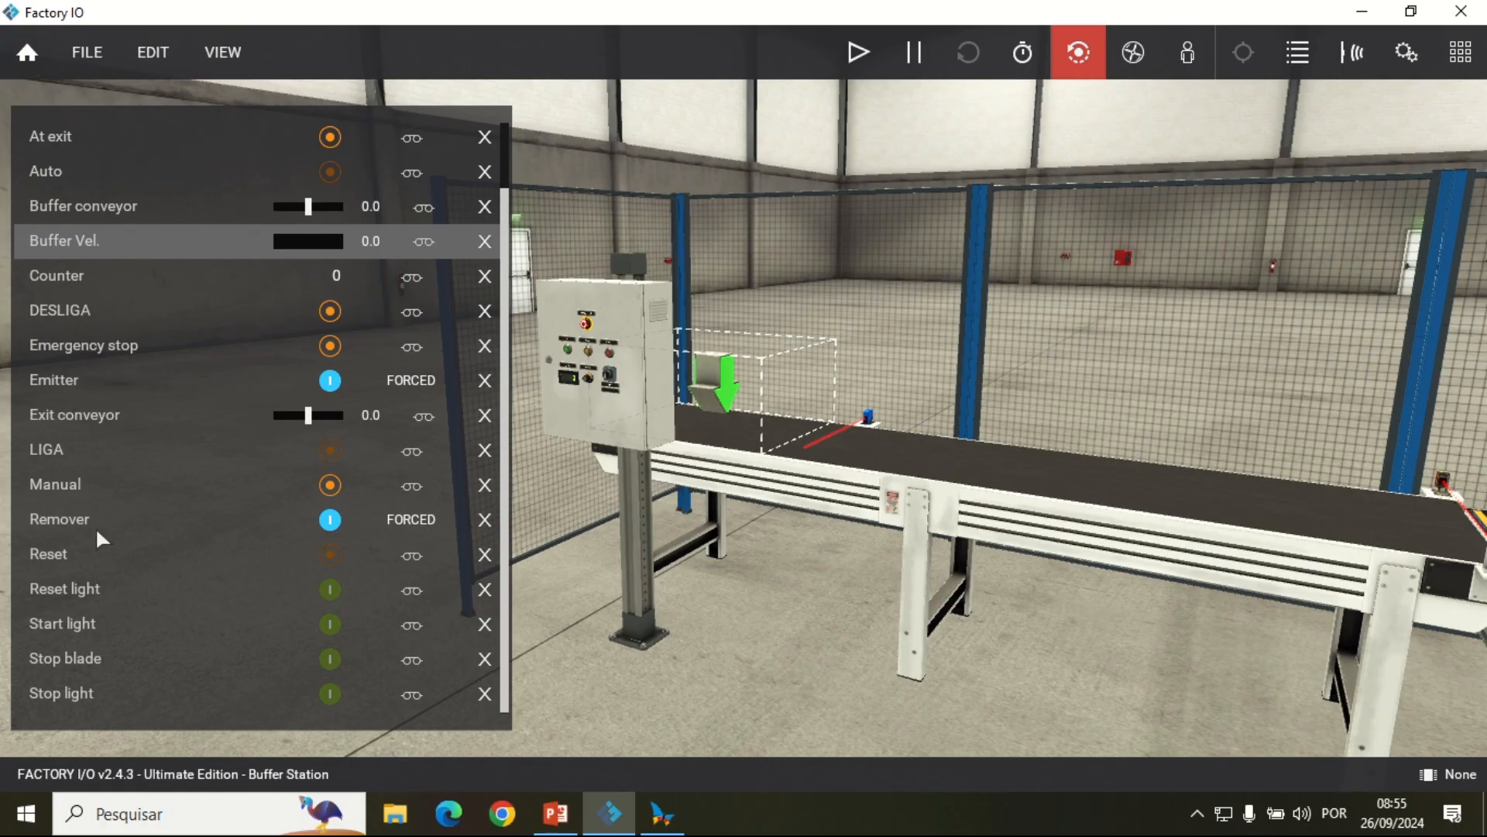
scroll(95, 527, up, 2)
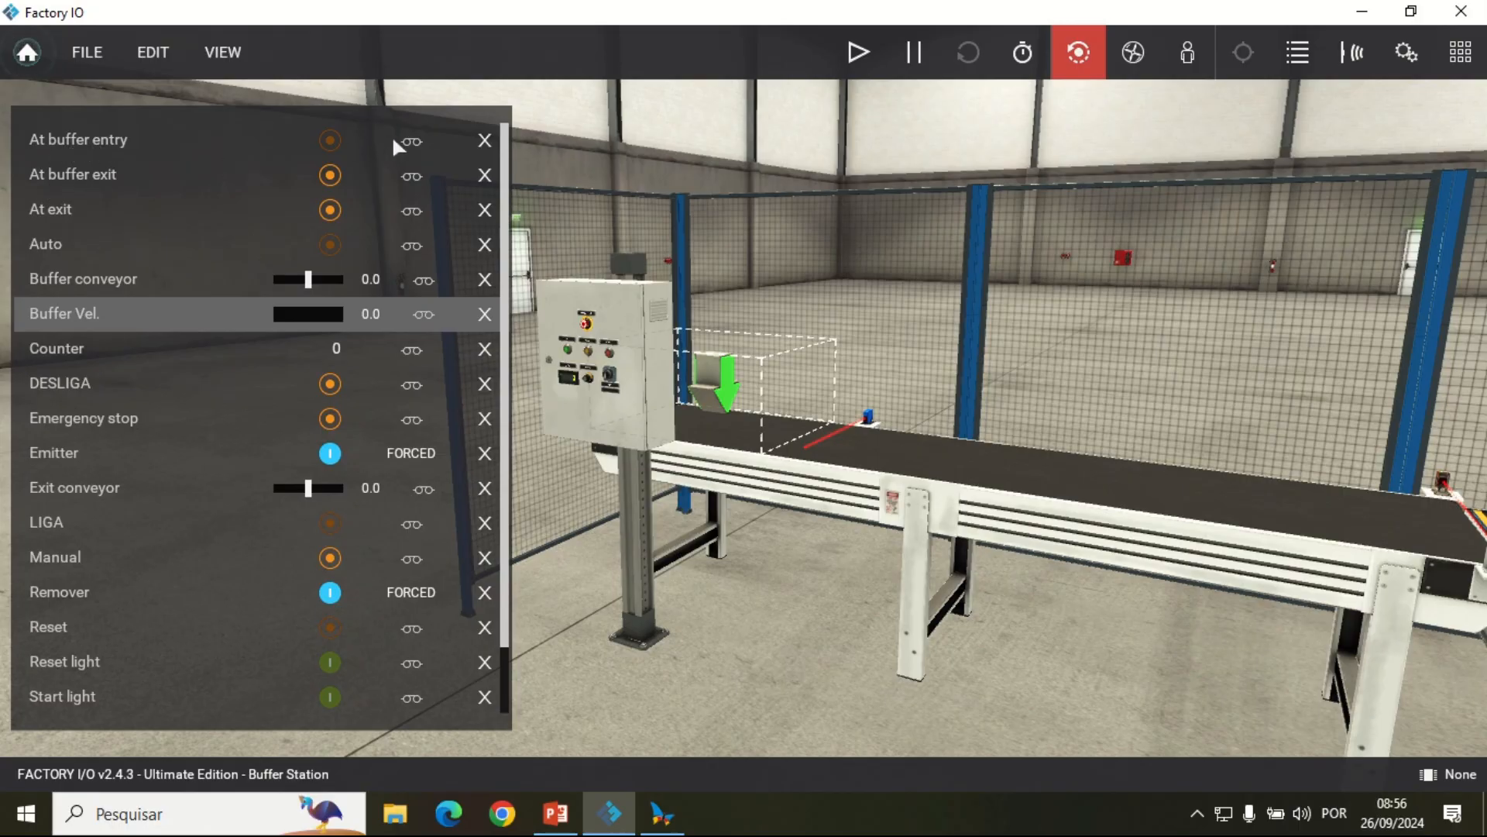
scroll(432, 349, down, 1)
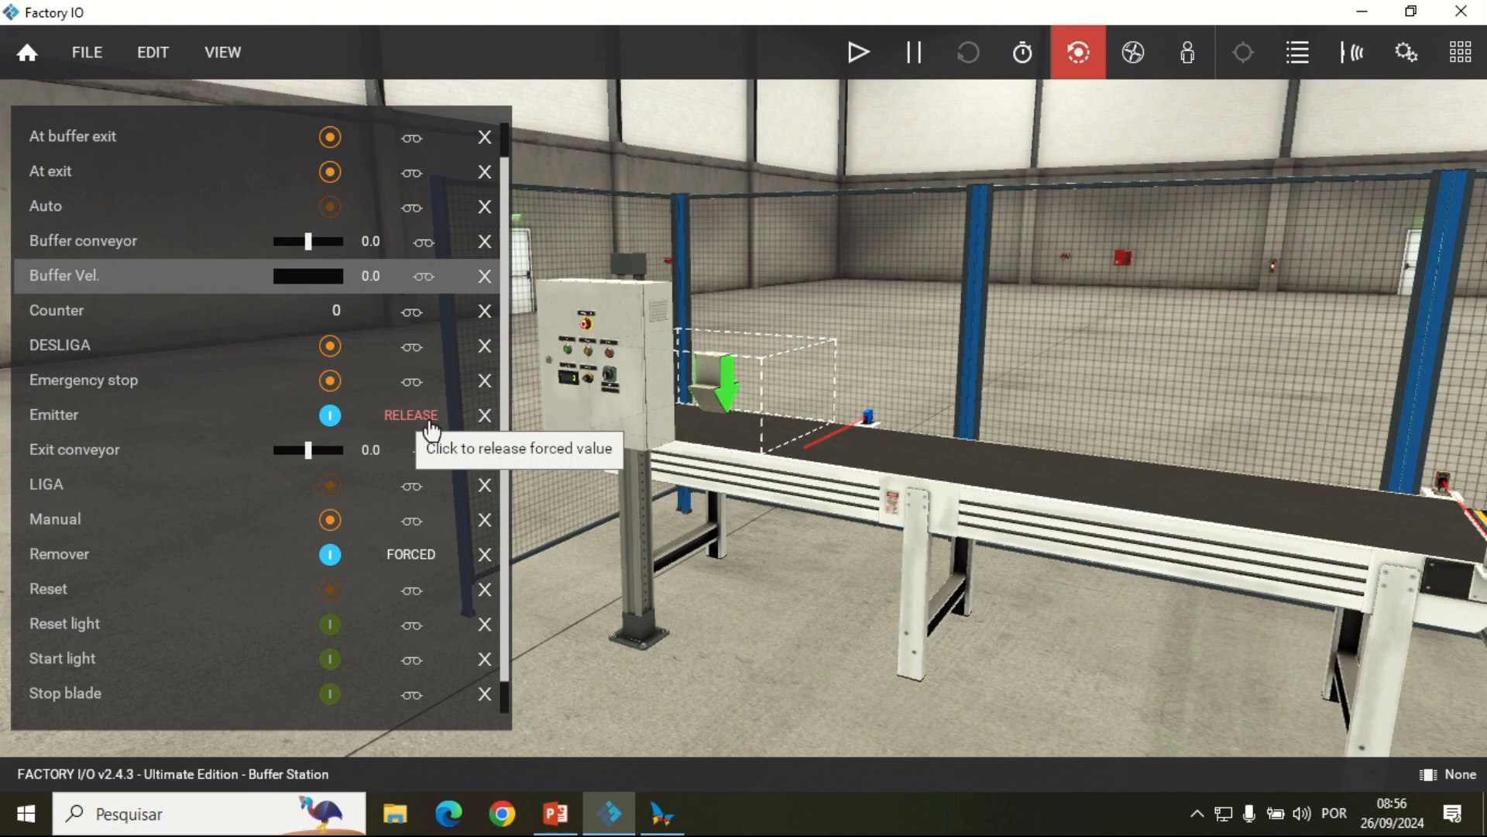
scroll(329, 193, up, 1)
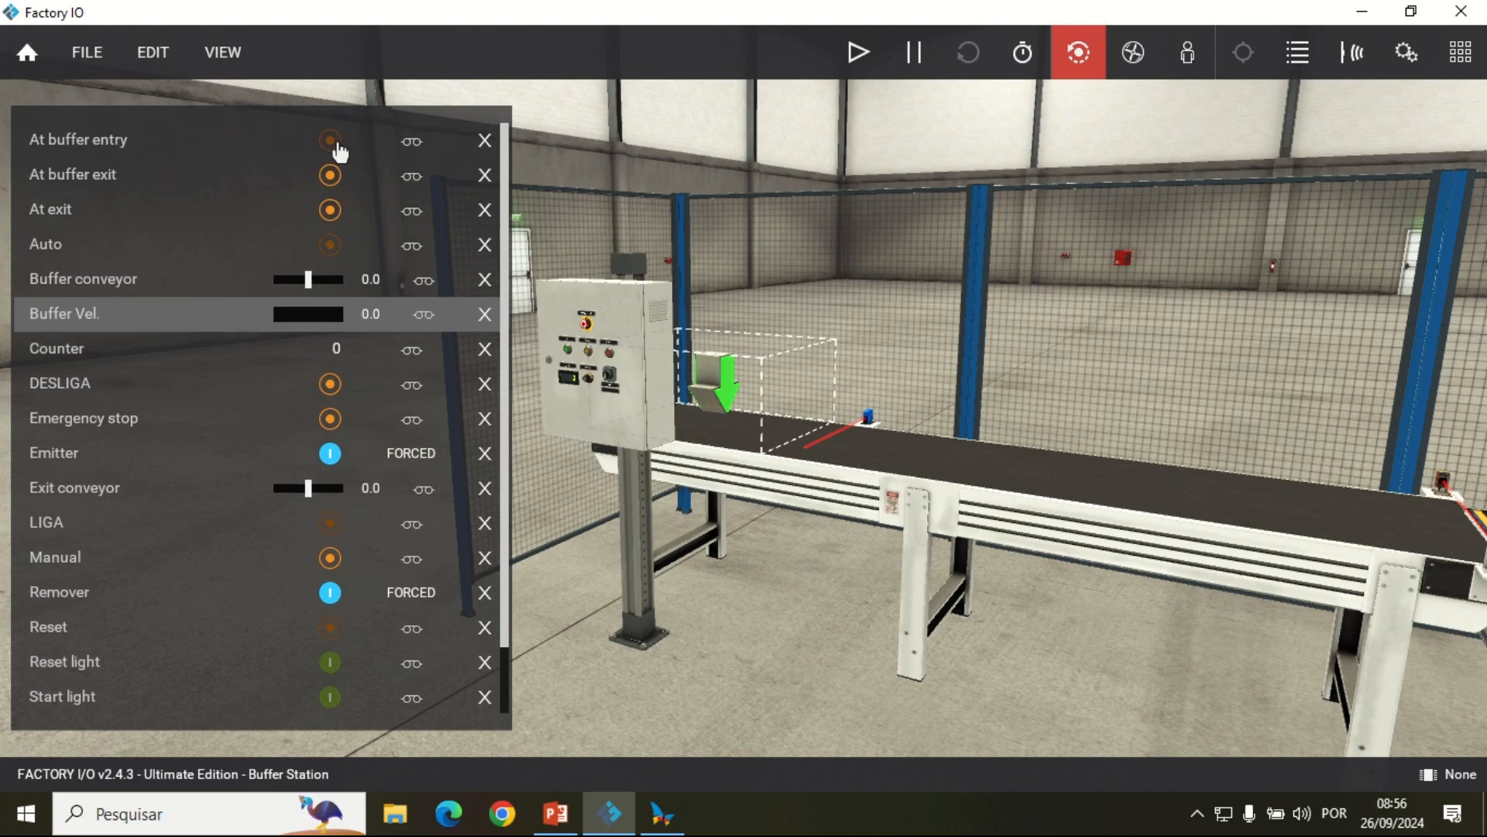
Step: Force the At buffer entry sensor on, then clear all docked tags from the scene
click(333, 142)
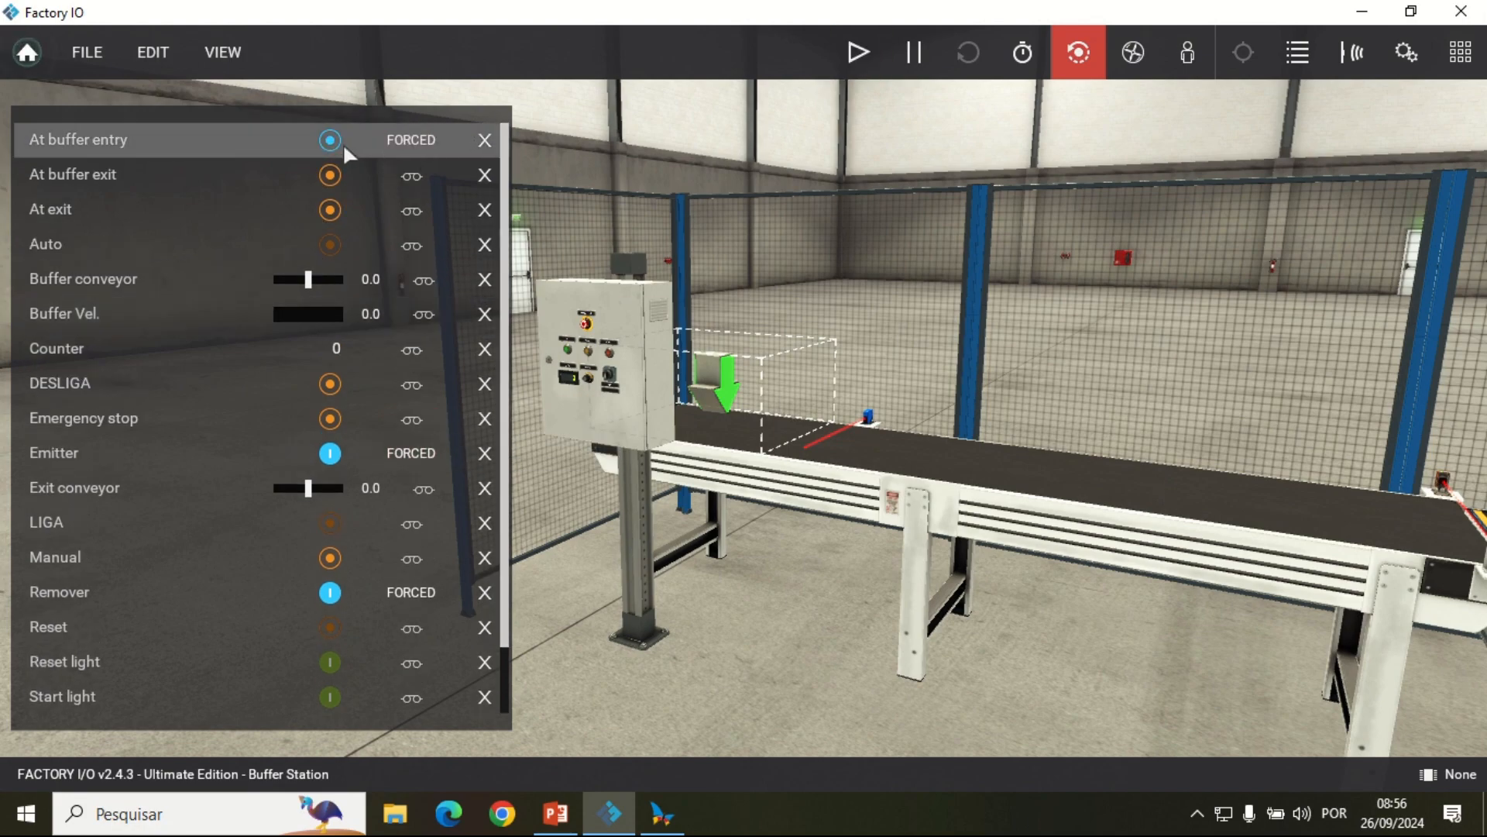
click(196, 51)
click(277, 317)
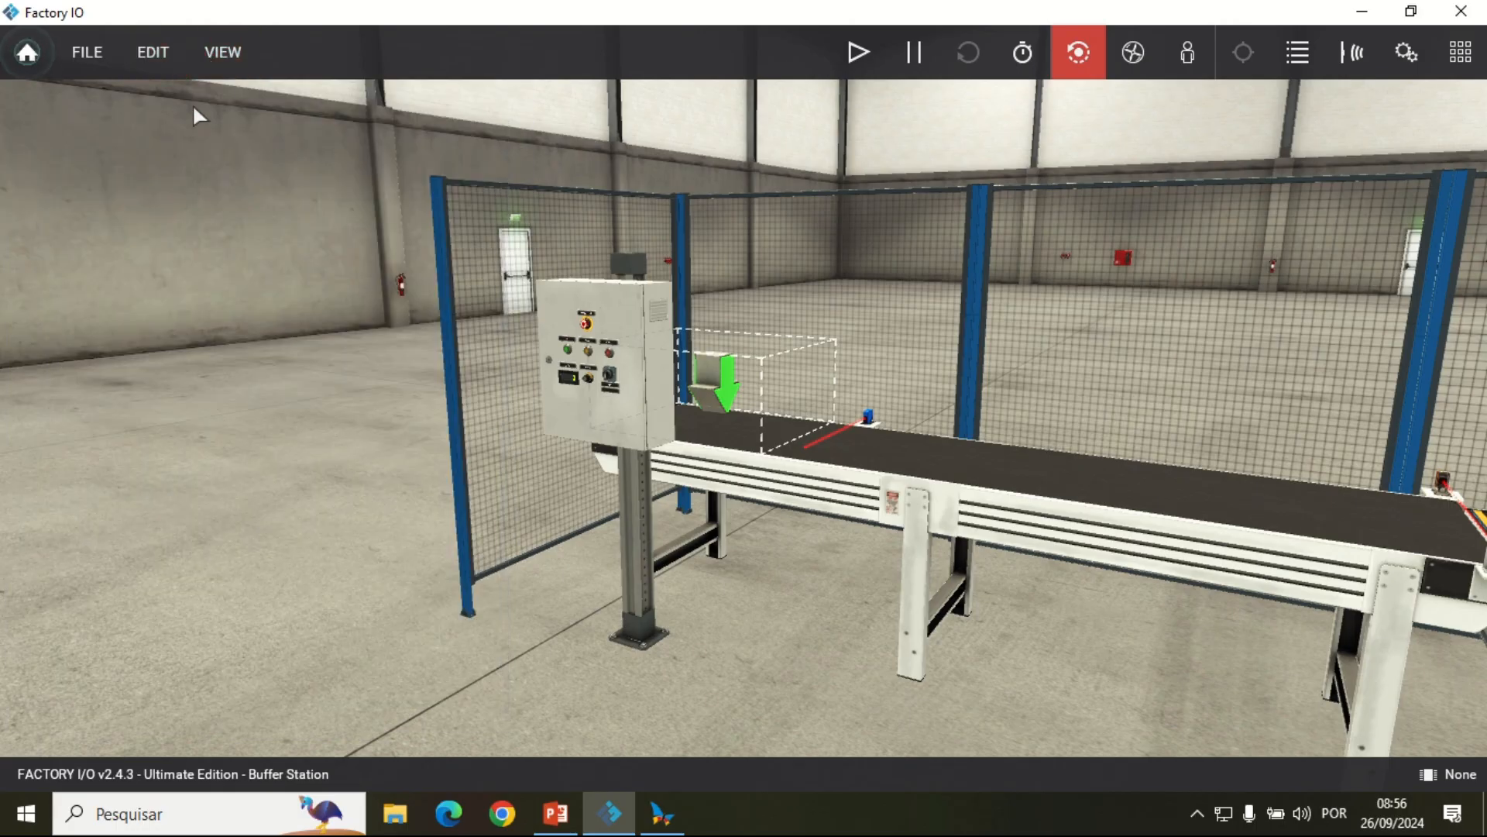
Step: Open the scene's driver settings and select OPC Client DA/UA as the driver
click(154, 55)
click(233, 51)
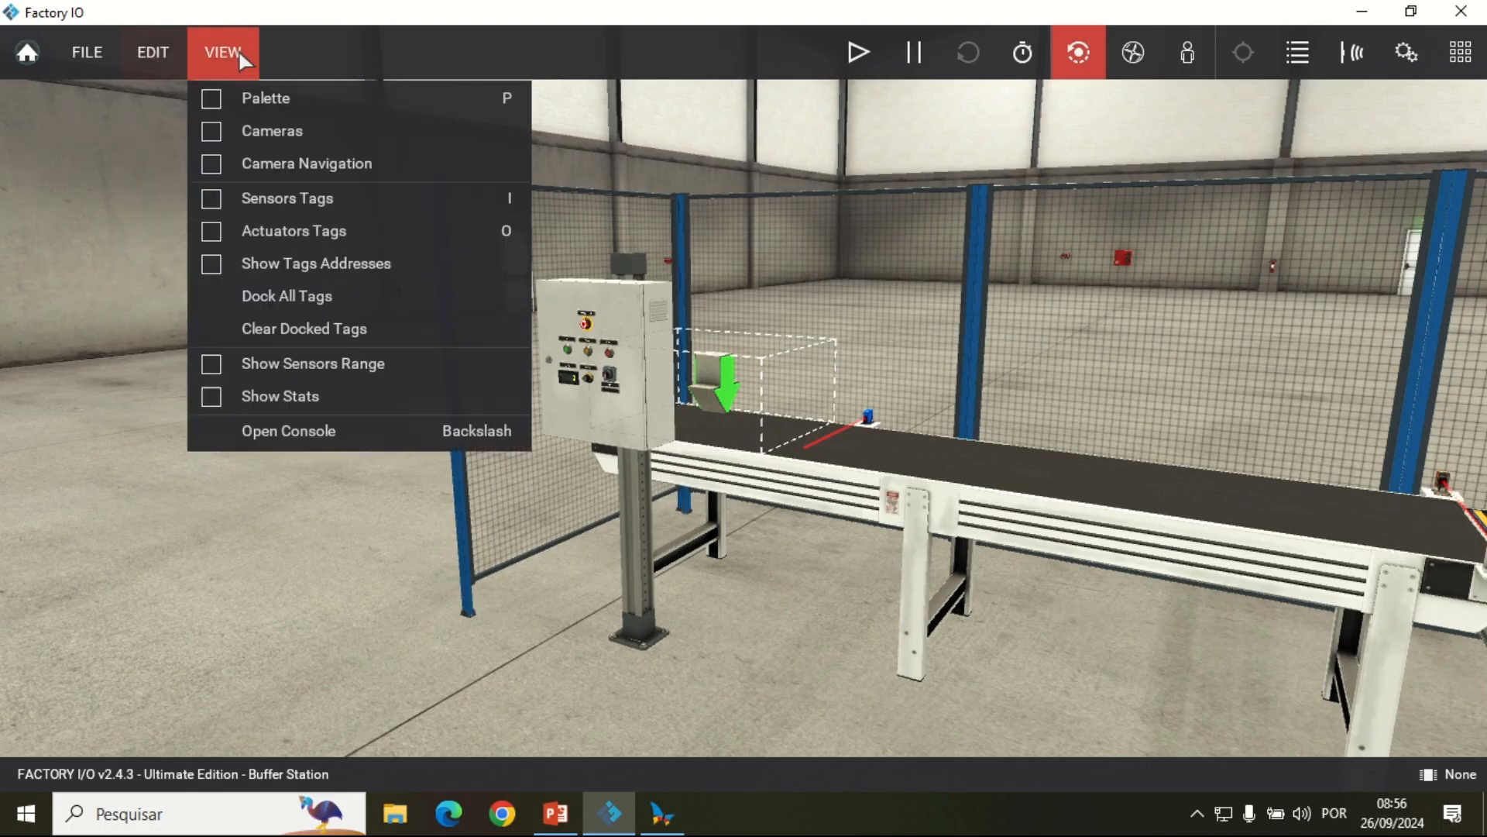
click(74, 43)
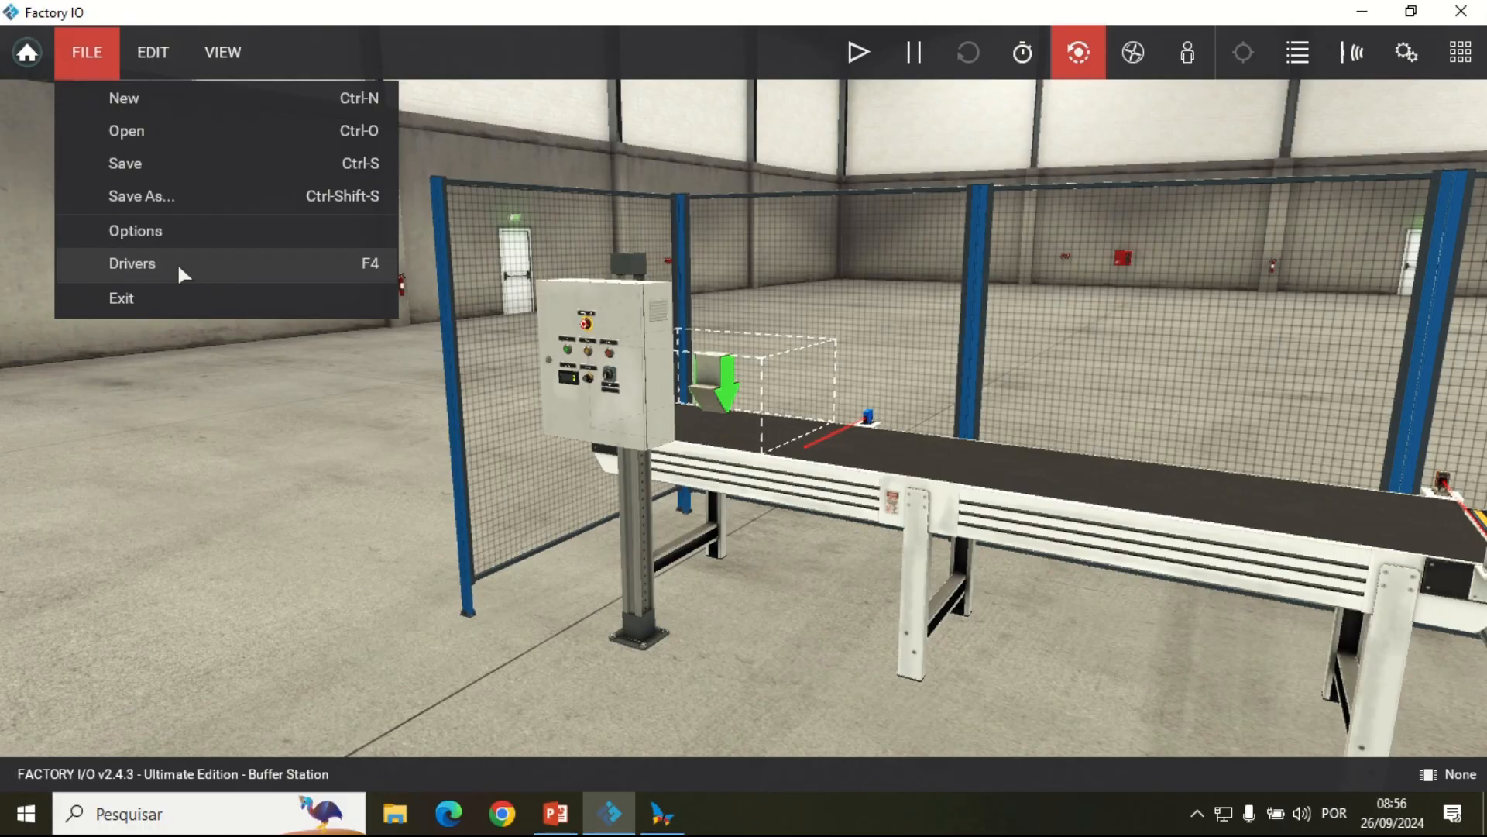
click(293, 269)
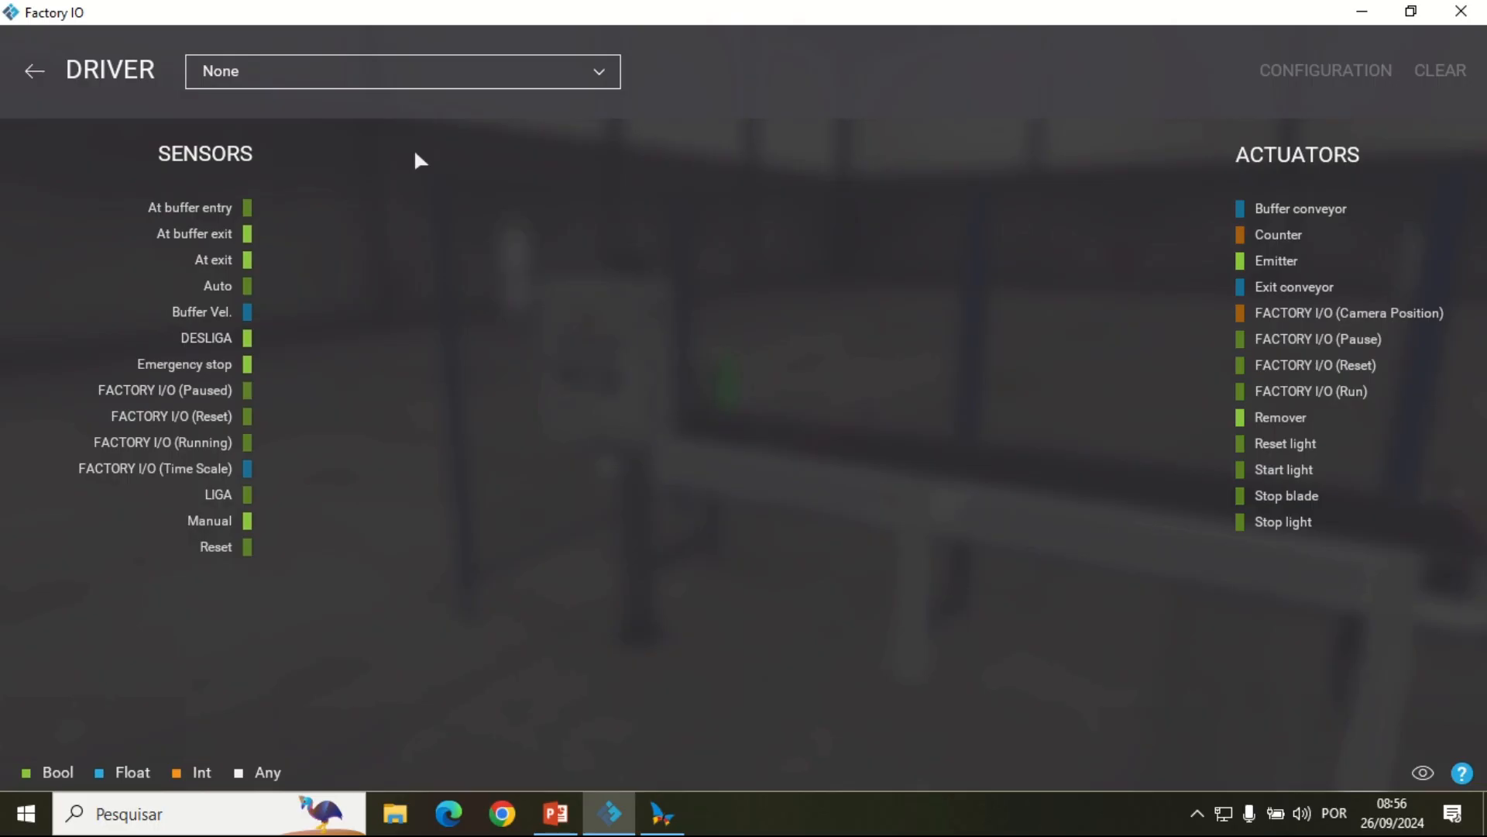
click(506, 77)
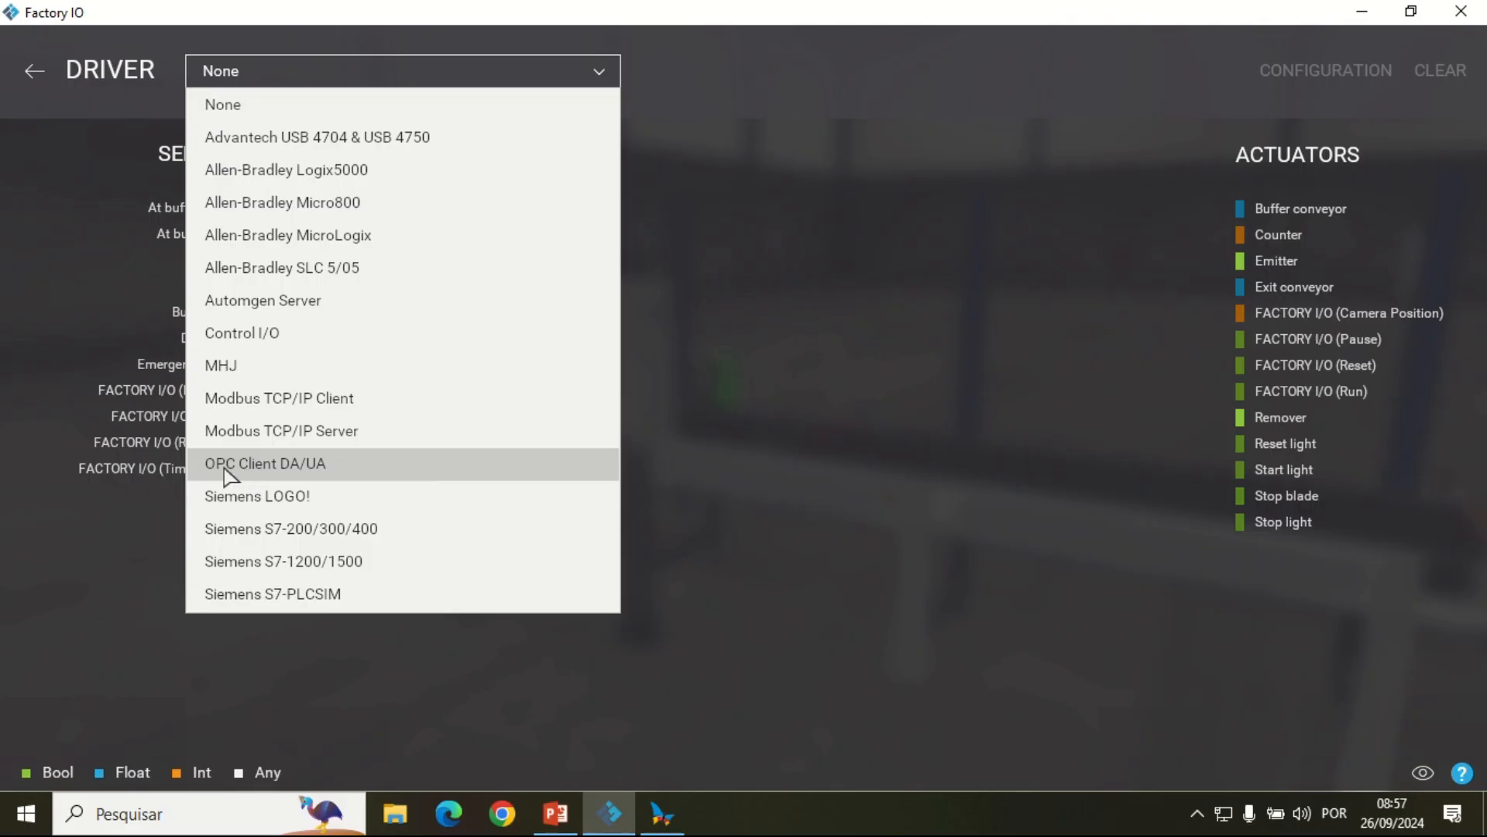
click(335, 464)
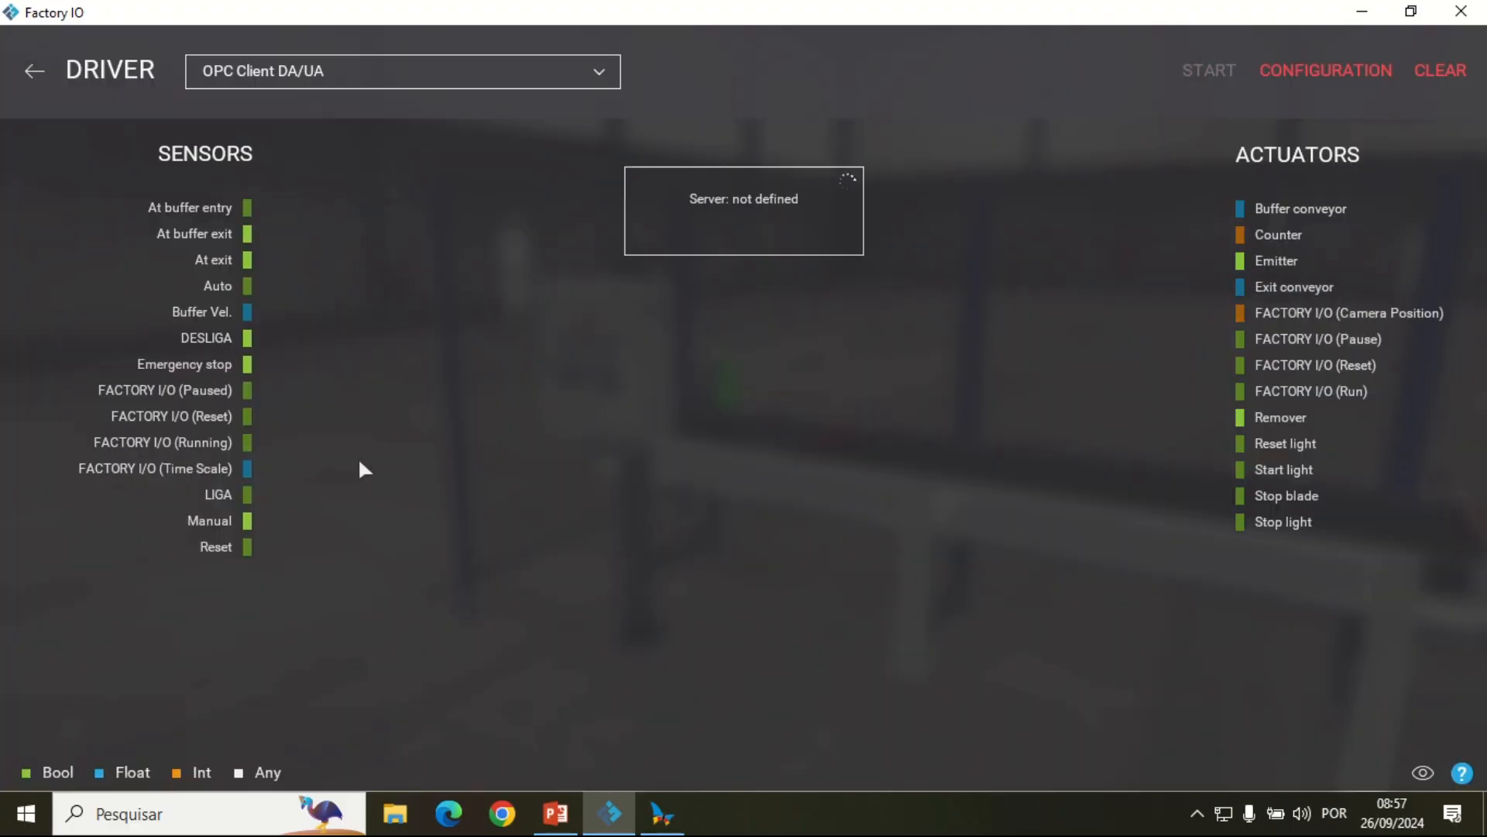
Step: Configure the OPC client driver to use the CoDeSys.OPC.DA server and load its items for the scene
click(1310, 76)
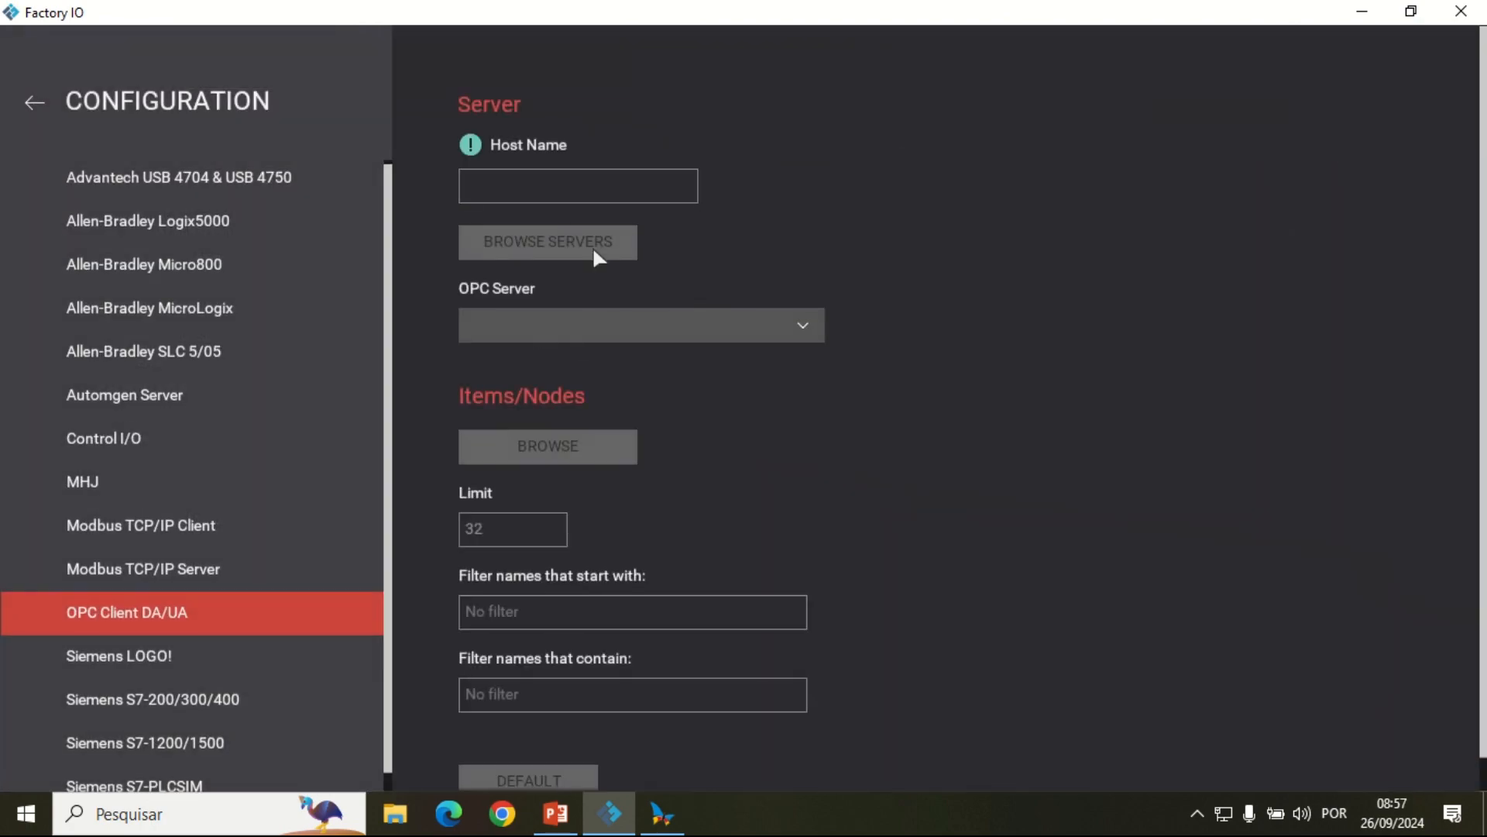
click(540, 242)
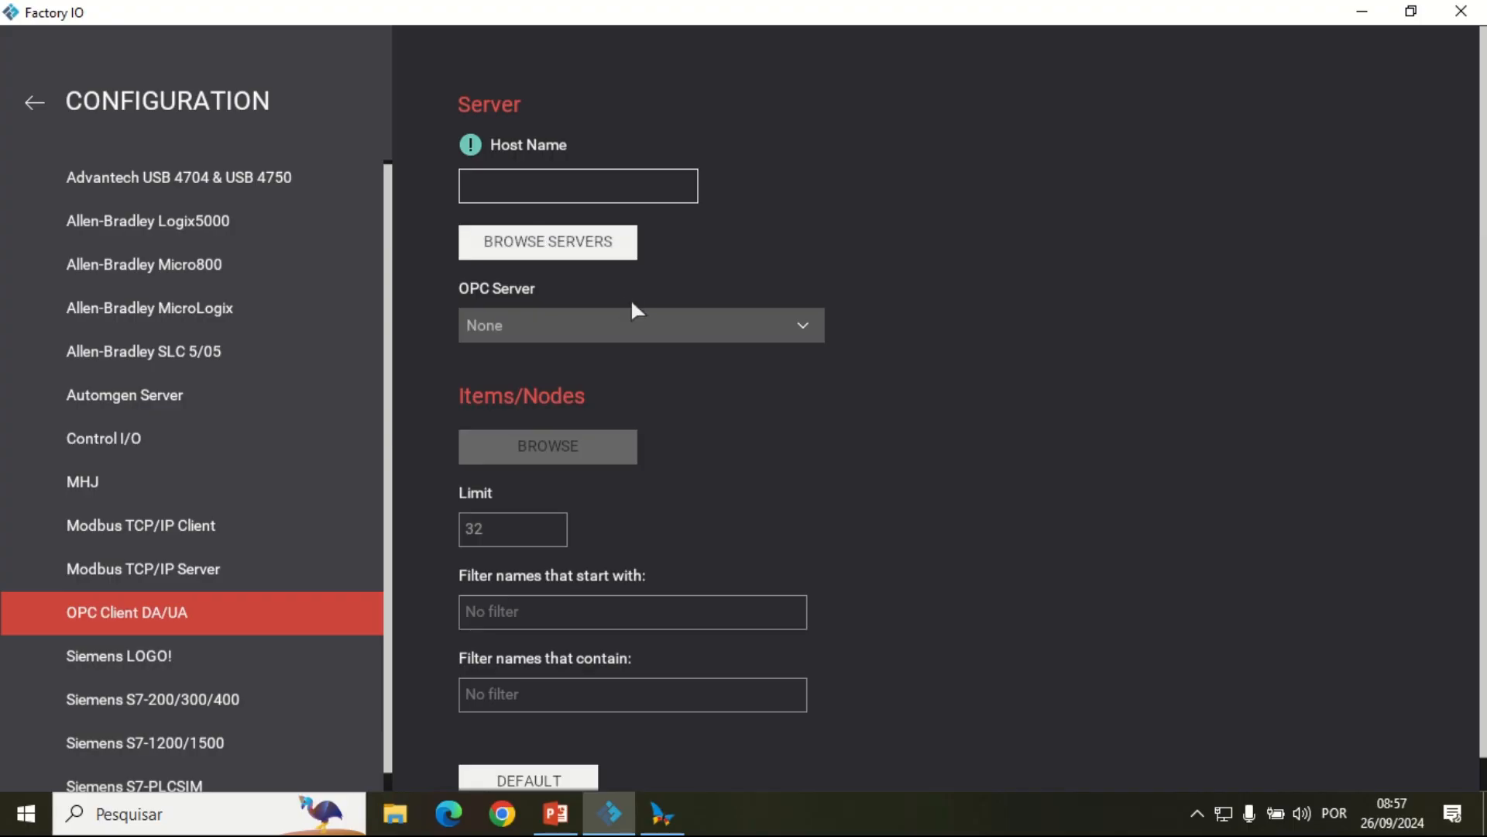
click(811, 325)
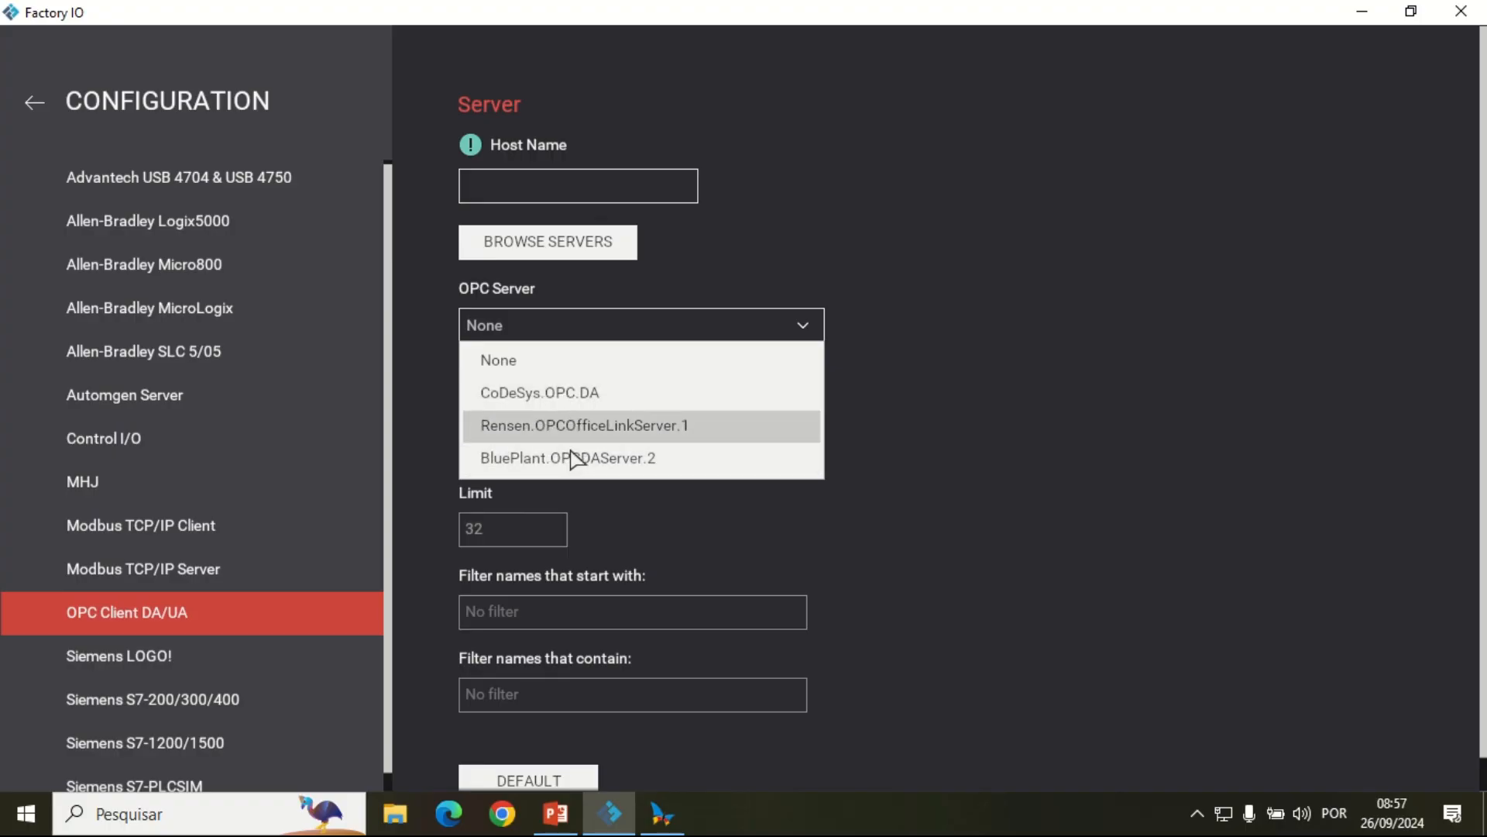
click(602, 400)
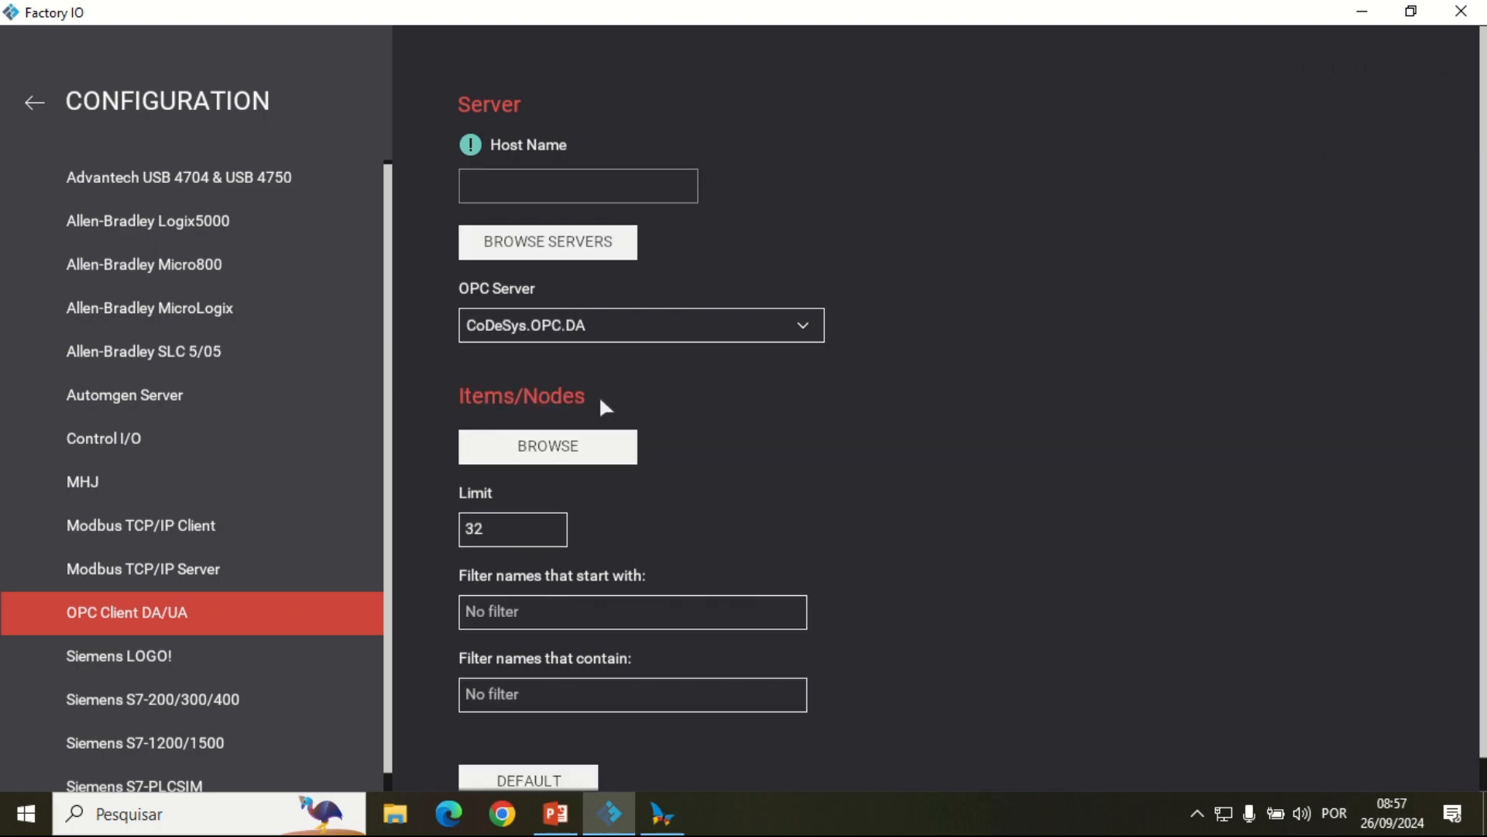
click(598, 447)
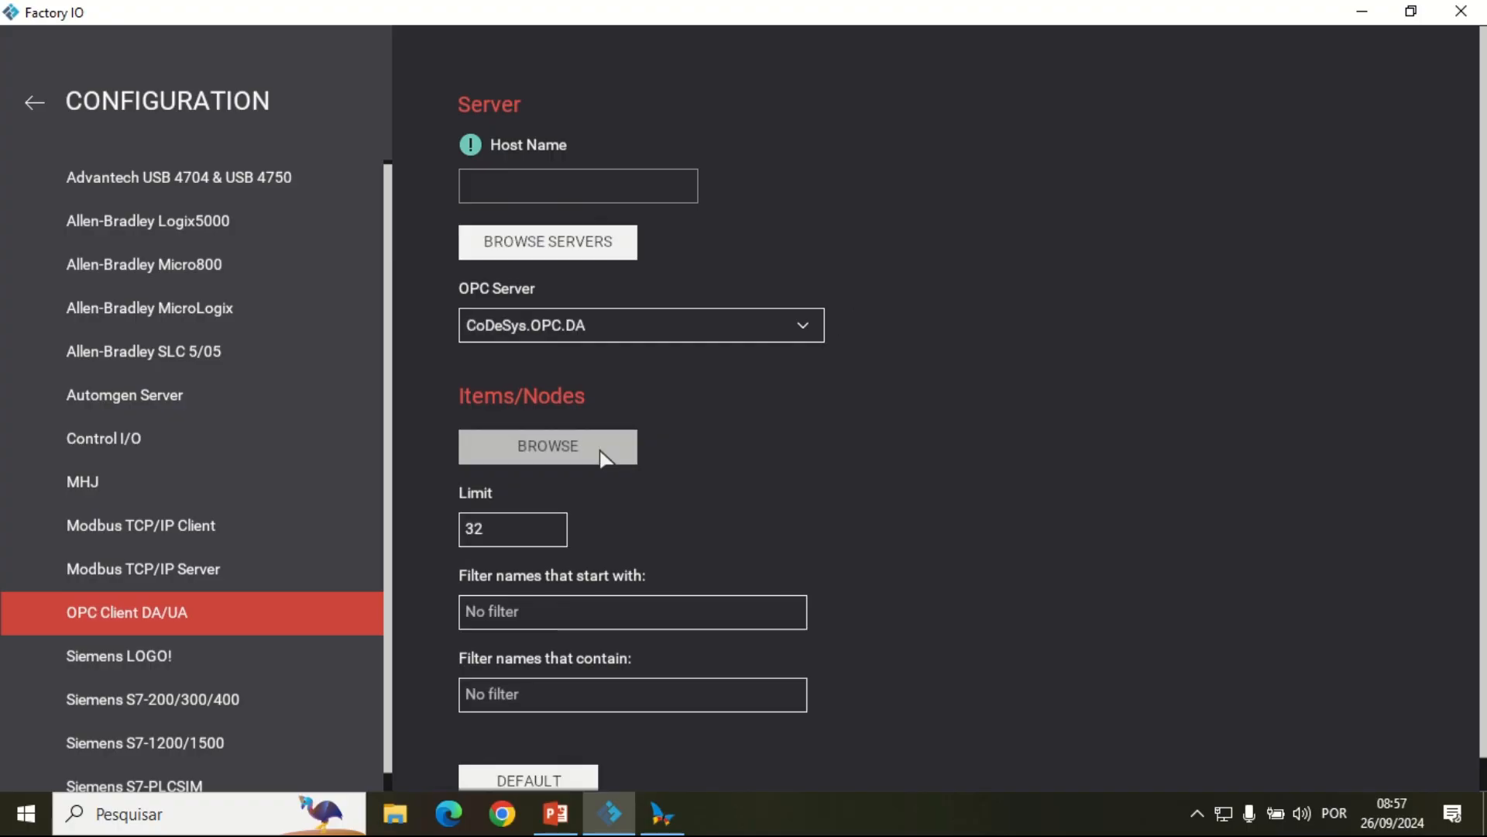
scroll(602, 457, down, 1)
scroll(602, 454, up, 1)
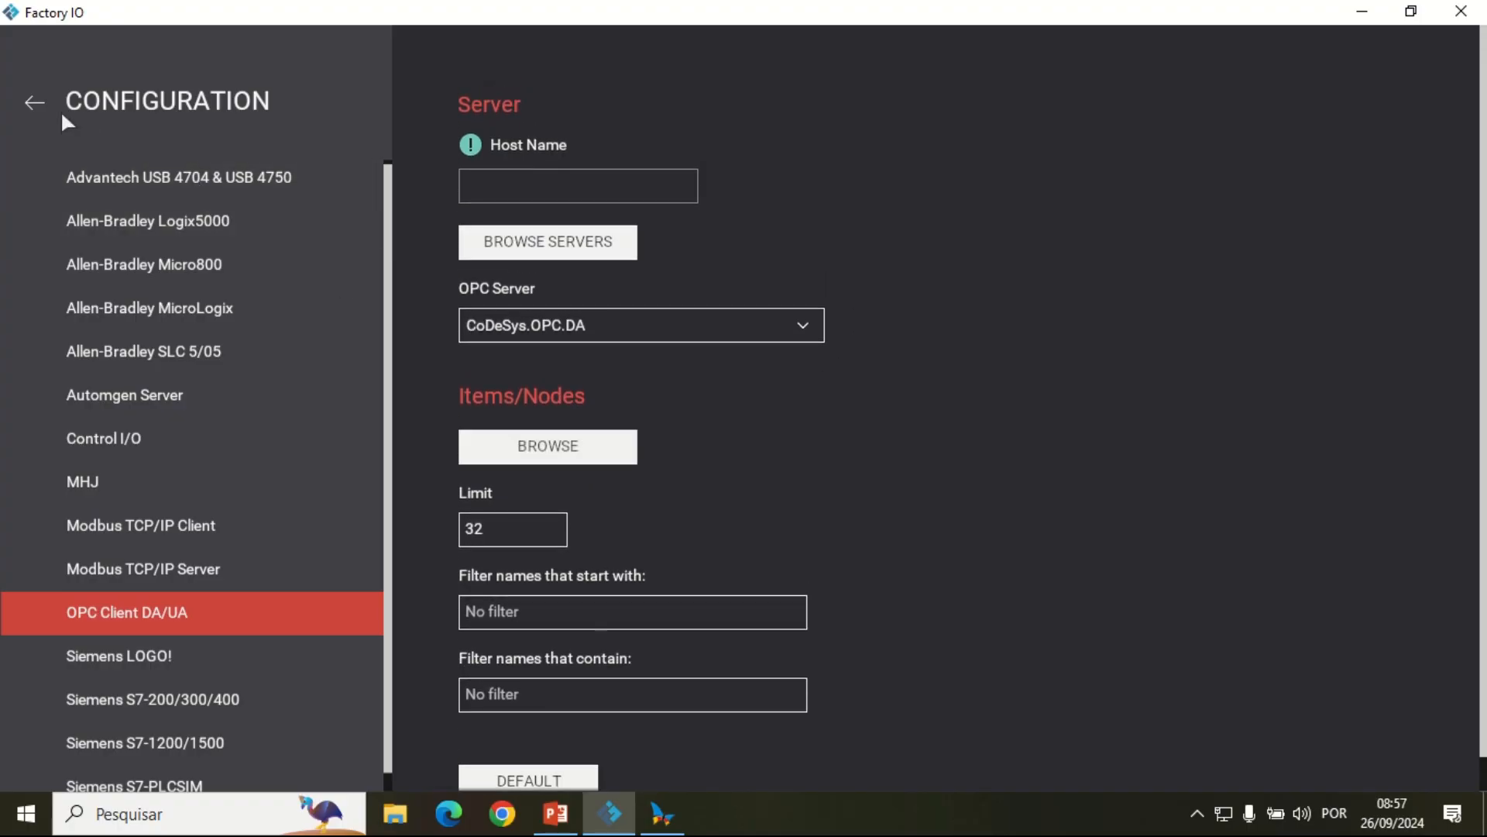
click(33, 103)
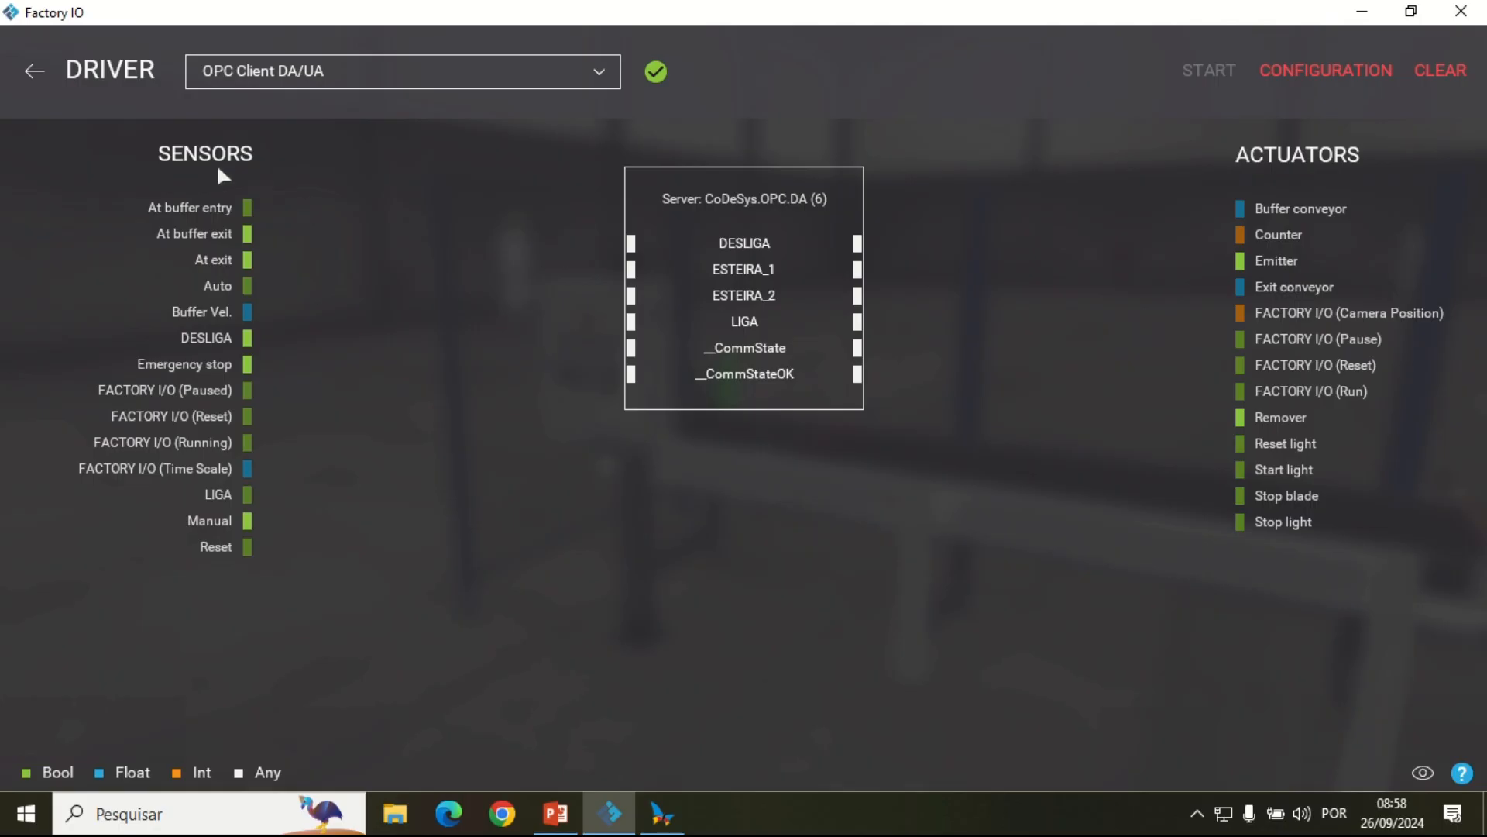
mouse_move(19, 168)
mouse_down()
mouse_move(99, 221)
mouse_move(302, 550)
mouse_move(304, 577)
mouse_move(521, 707)
mouse_move(579, 722)
mouse_up()
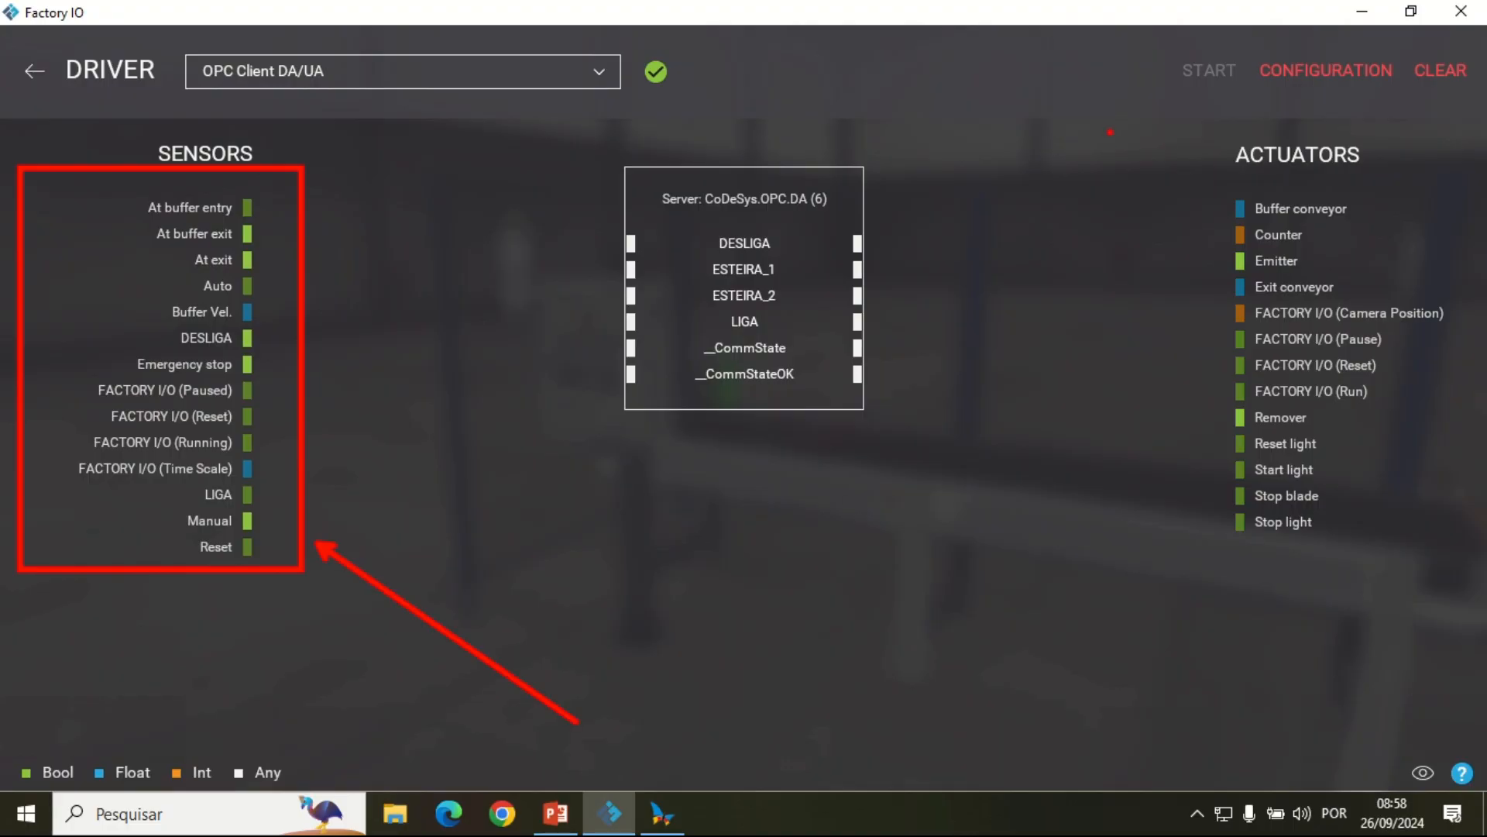
mouse_move(1205, 184)
mouse_down()
mouse_move(1341, 444)
mouse_move(1447, 583)
mouse_move(1467, 583)
mouse_up()
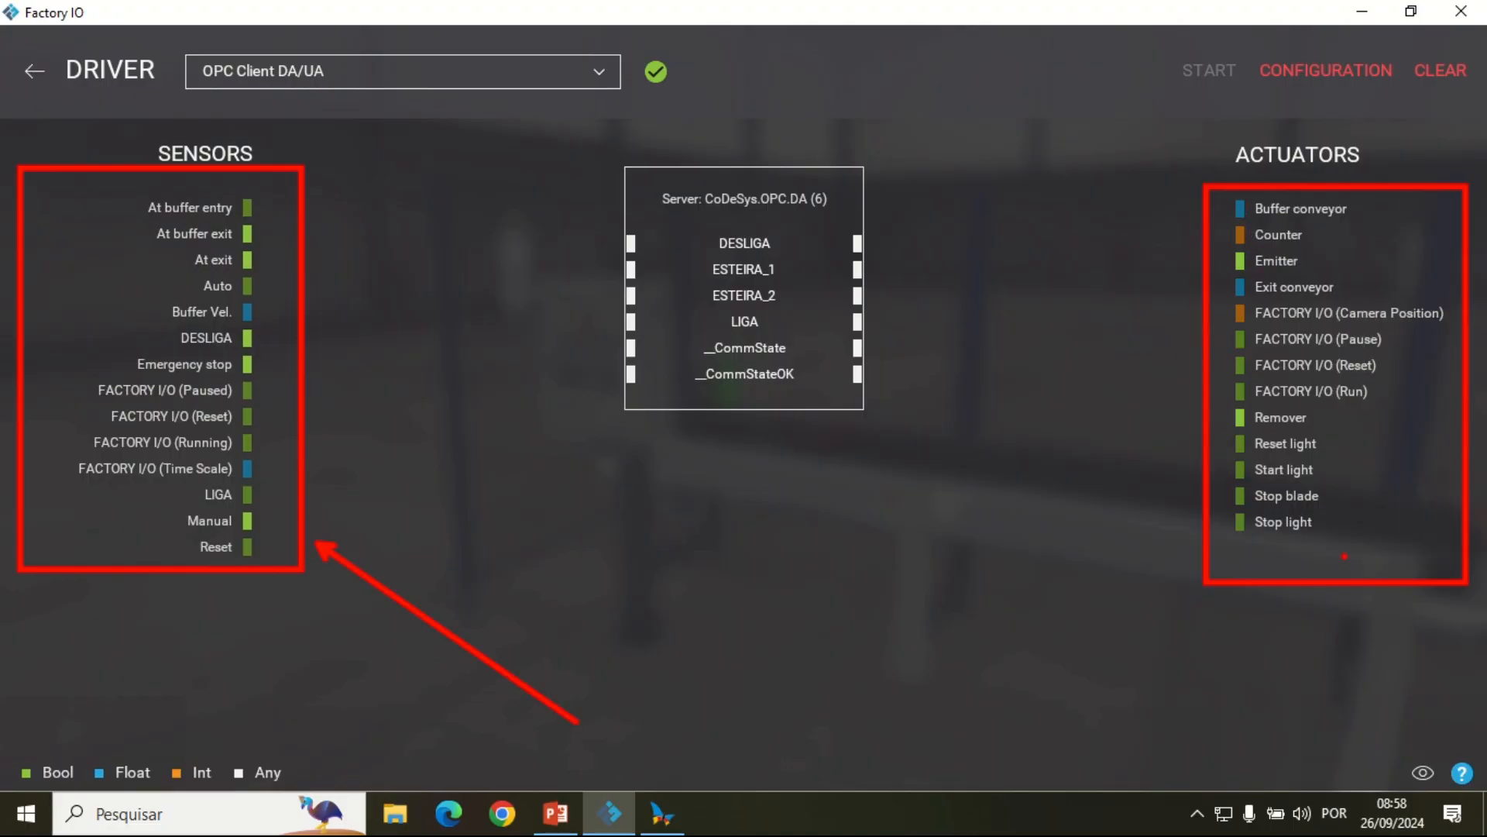
drag(1181, 571, 968, 703)
key(Escape)
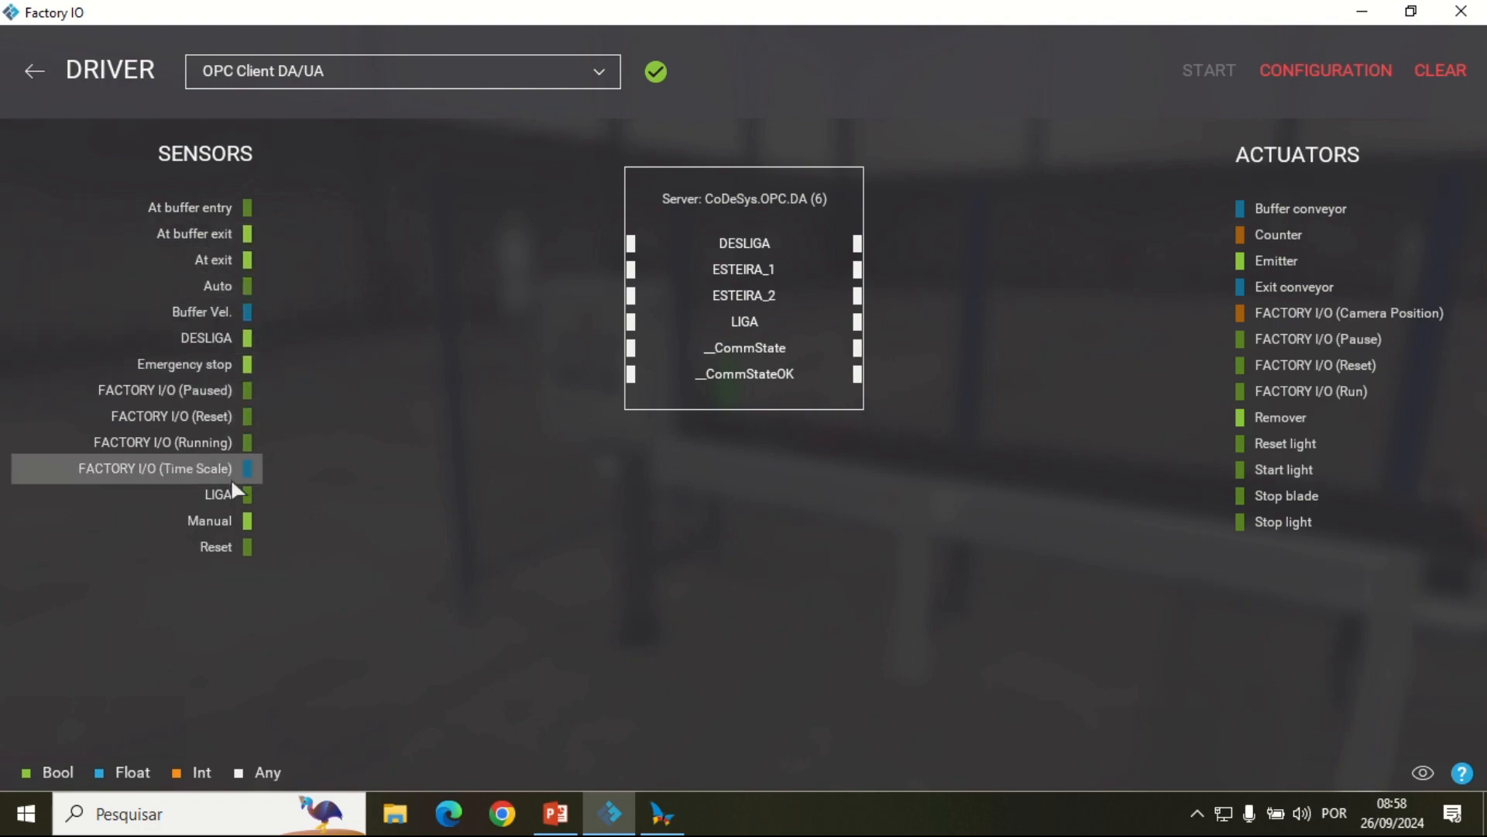
Step: Map the LIGA and DESLIGA sensors to the OPC items of the same names
drag(236, 496, 368, 481)
drag(542, 334, 634, 323)
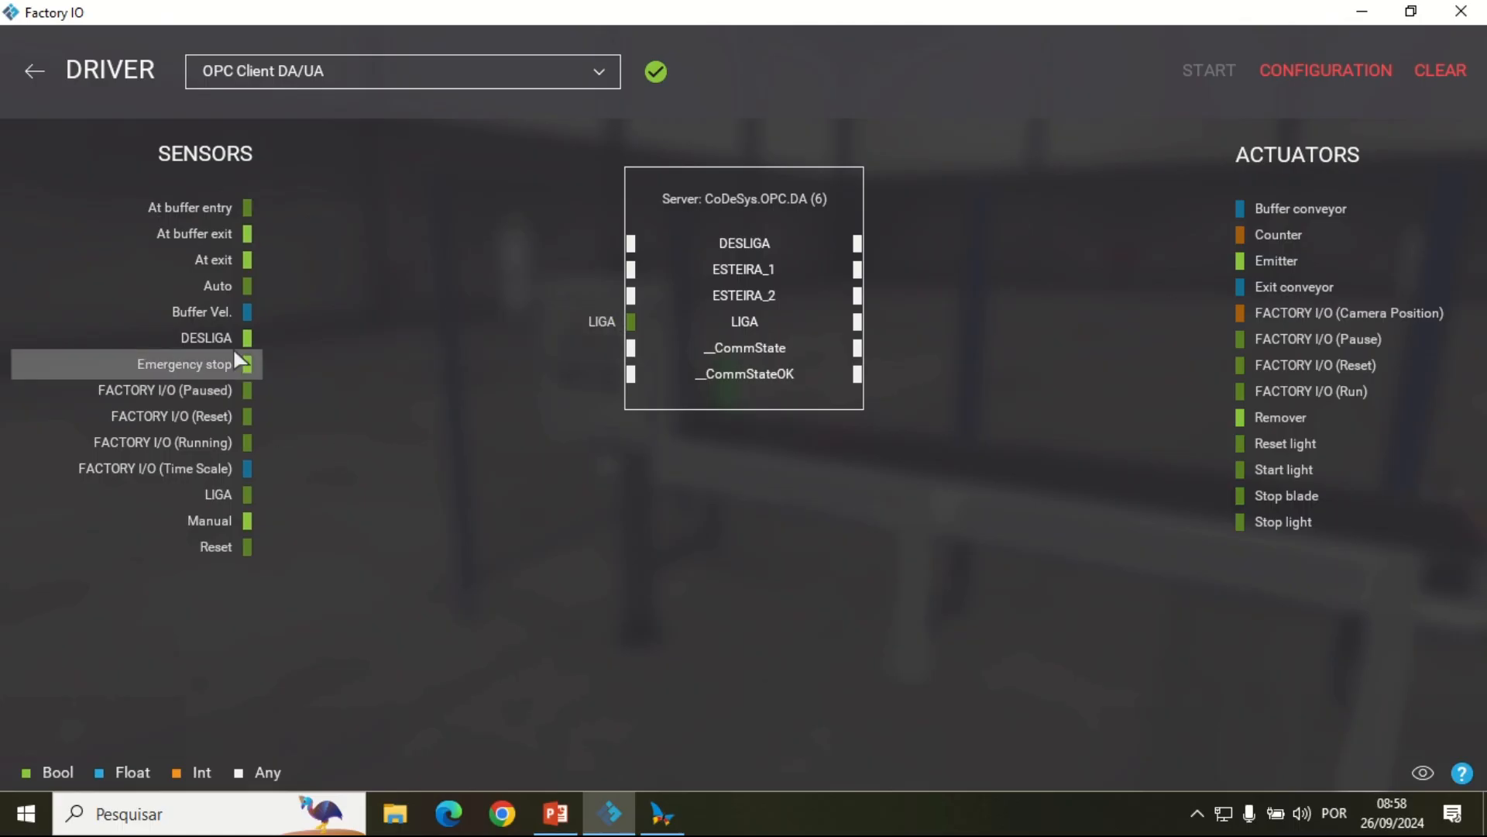
drag(217, 350, 575, 246)
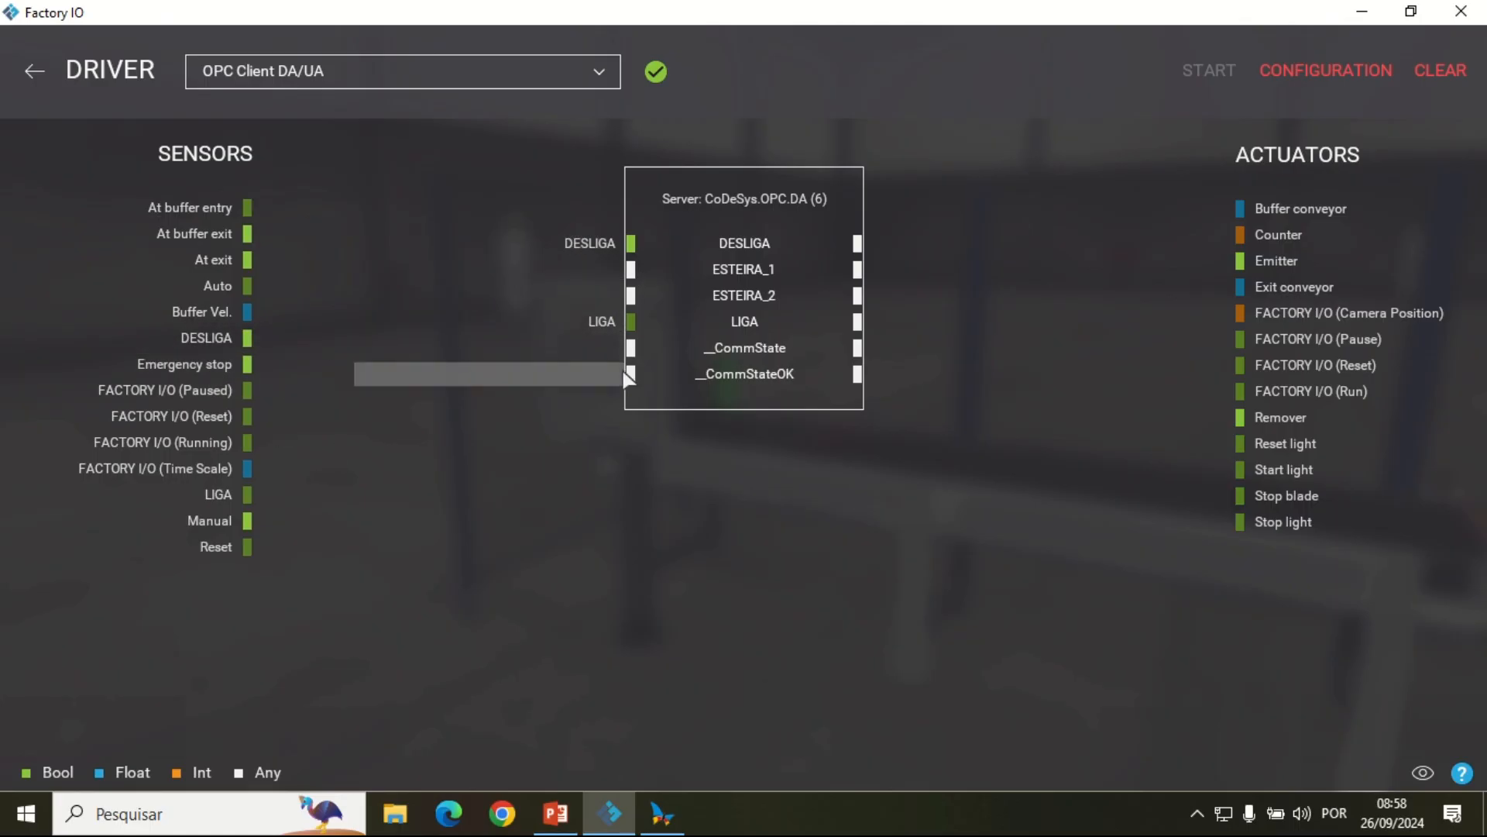
drag(597, 324, 641, 336)
drag(761, 334, 775, 338)
drag(574, 347, 480, 554)
key(Escape)
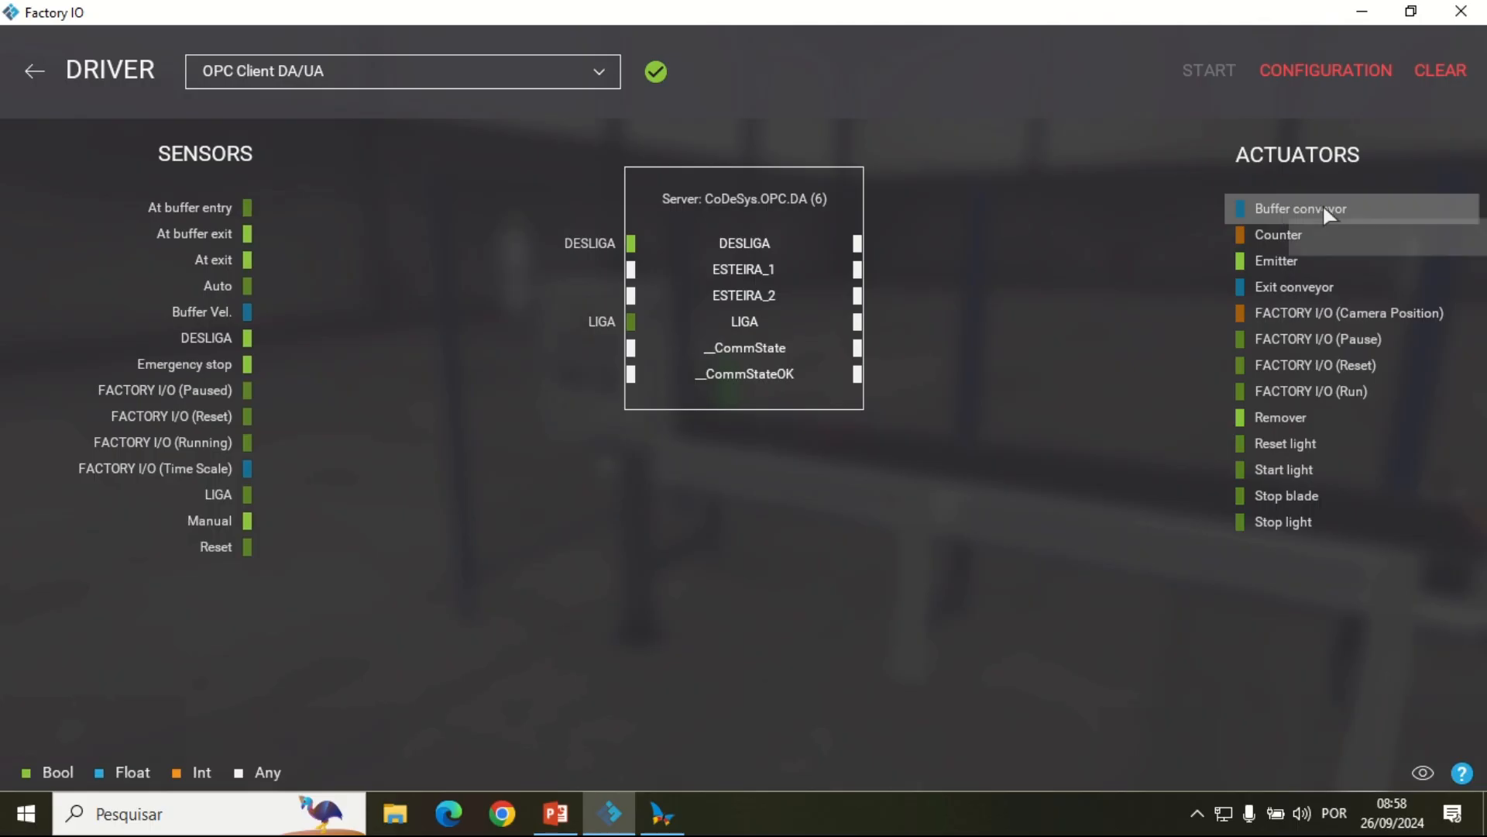
Step: Map the Buffer conveyor actuator to ESTEIRA_1 and the Exit conveyor actuator to ESTEIRA_2, and return to the scene
drag(1278, 208, 933, 273)
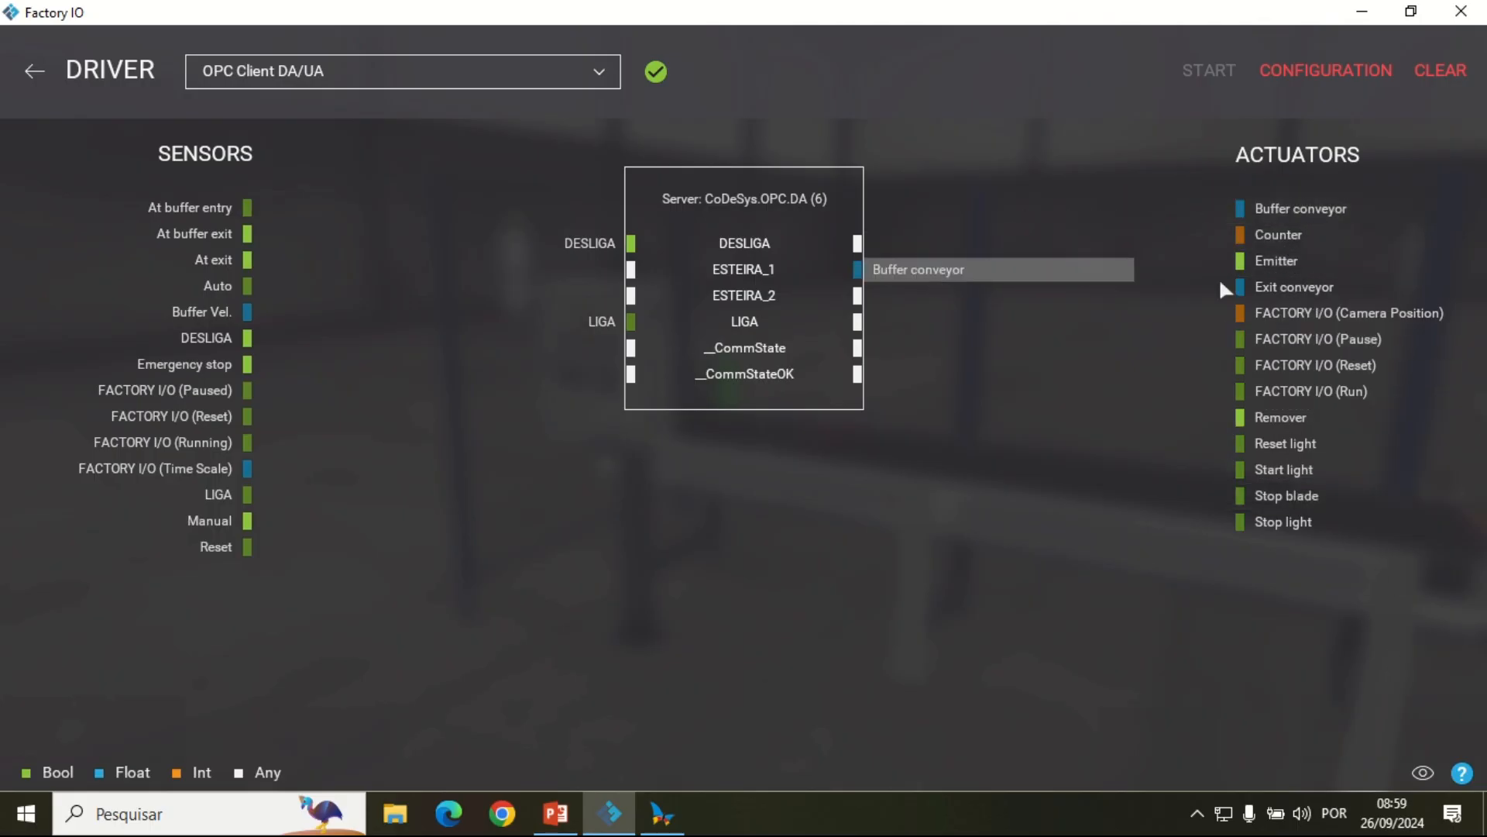
drag(1311, 296, 929, 299)
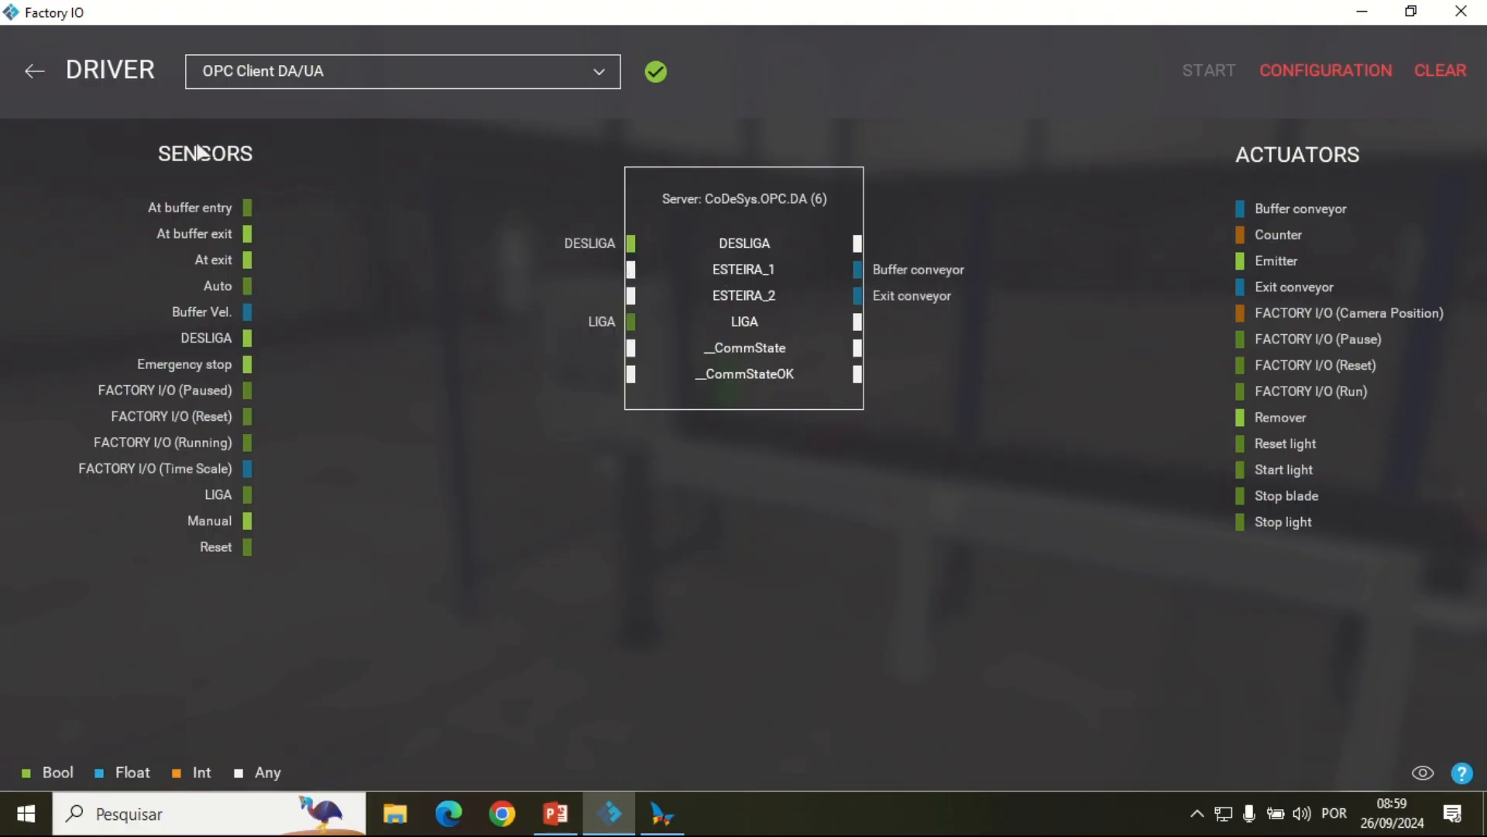
click(31, 72)
Step: Start running the Buffer Station scene with both conveyors in view
scroll(993, 359, down, 5)
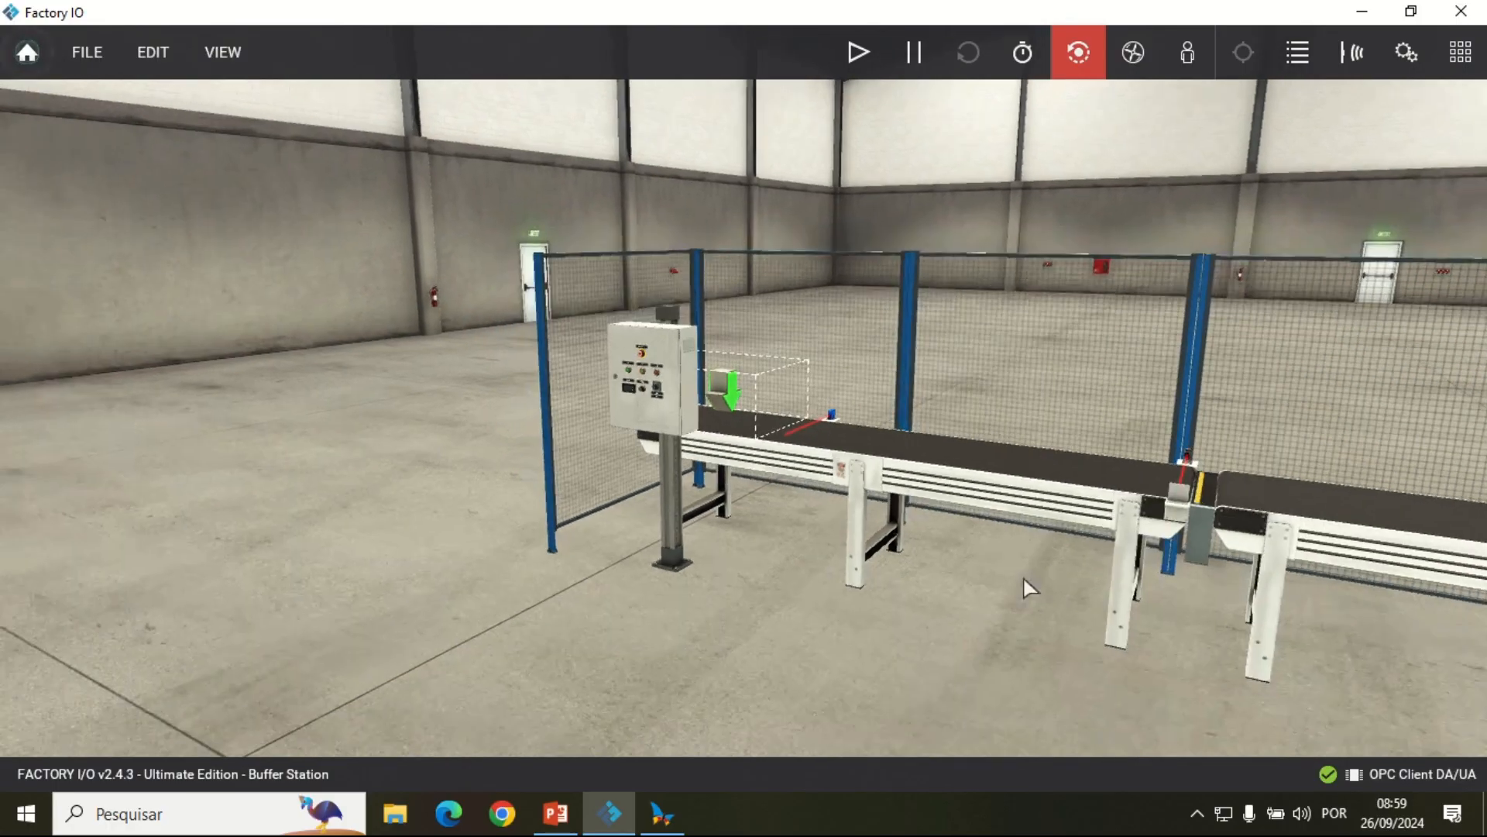
drag(1028, 589, 1210, 389)
click(859, 54)
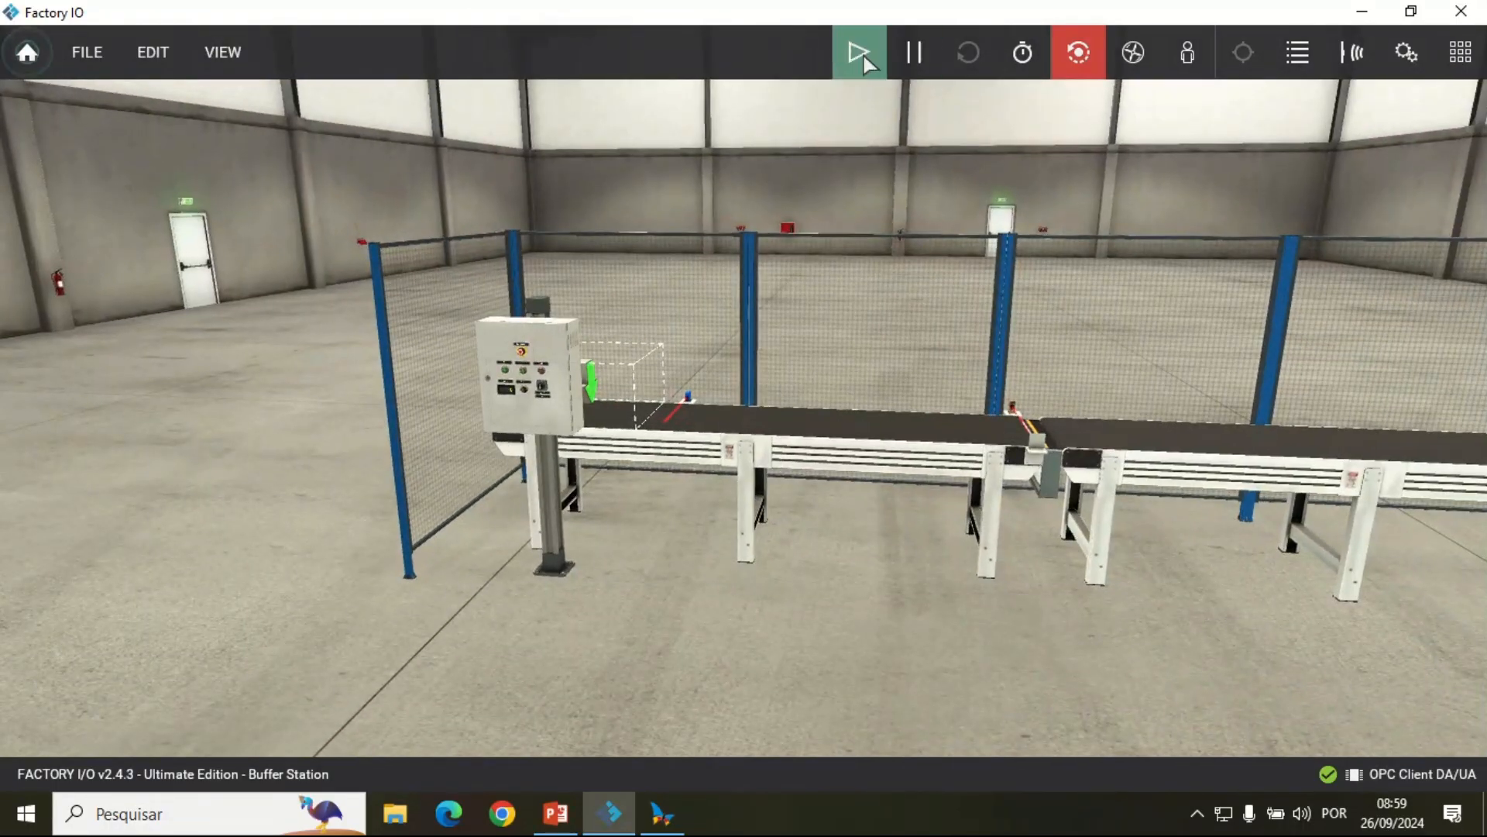
Step: Place Factory I/O and MasterTool IEC XE side by side, and close MasterTool's I/O simulator and toolbox panels
drag(711, 10, 1485, 112)
click(487, 267)
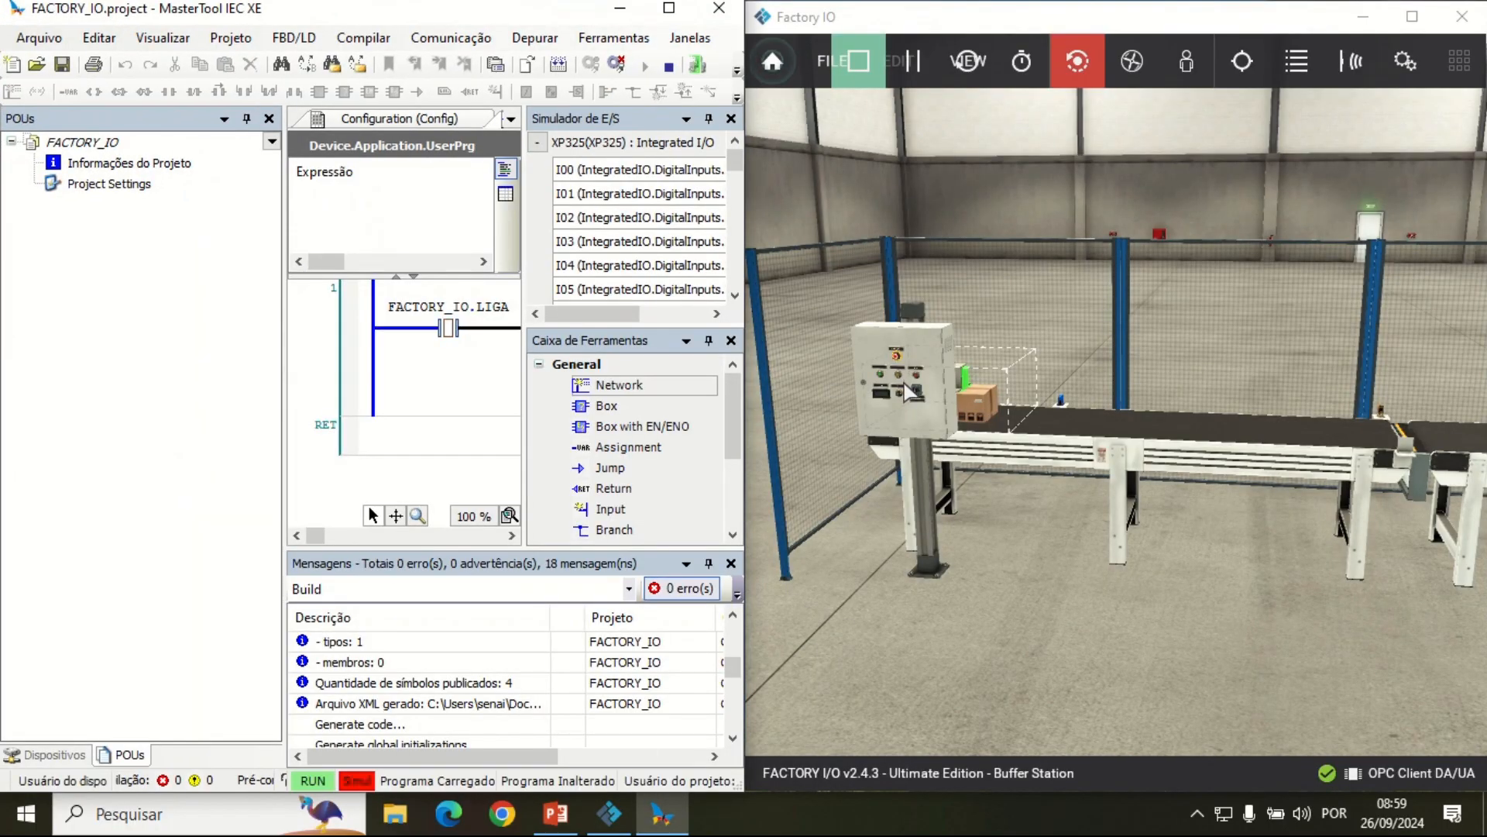
click(731, 119)
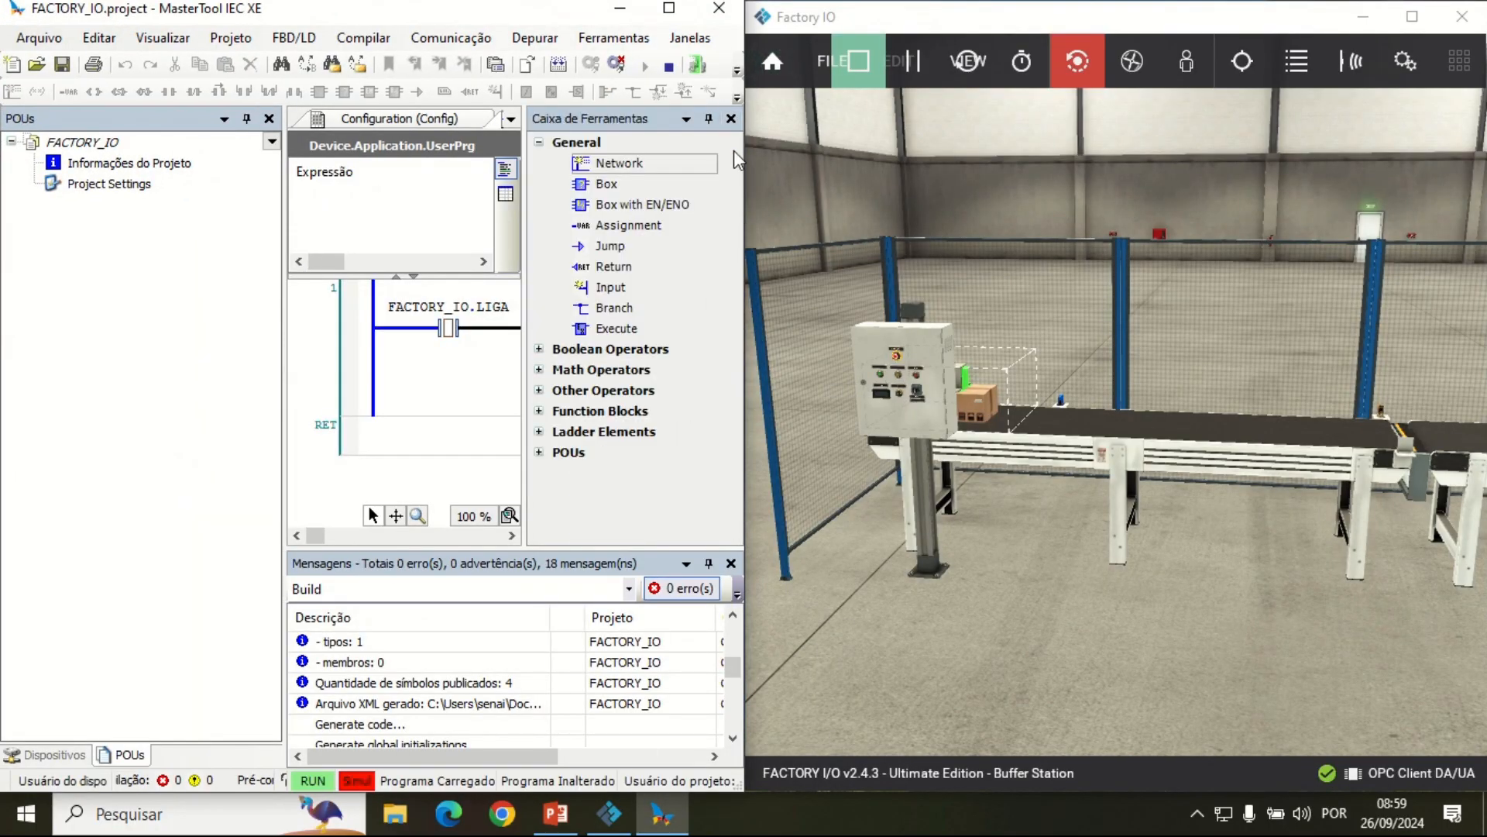
click(732, 119)
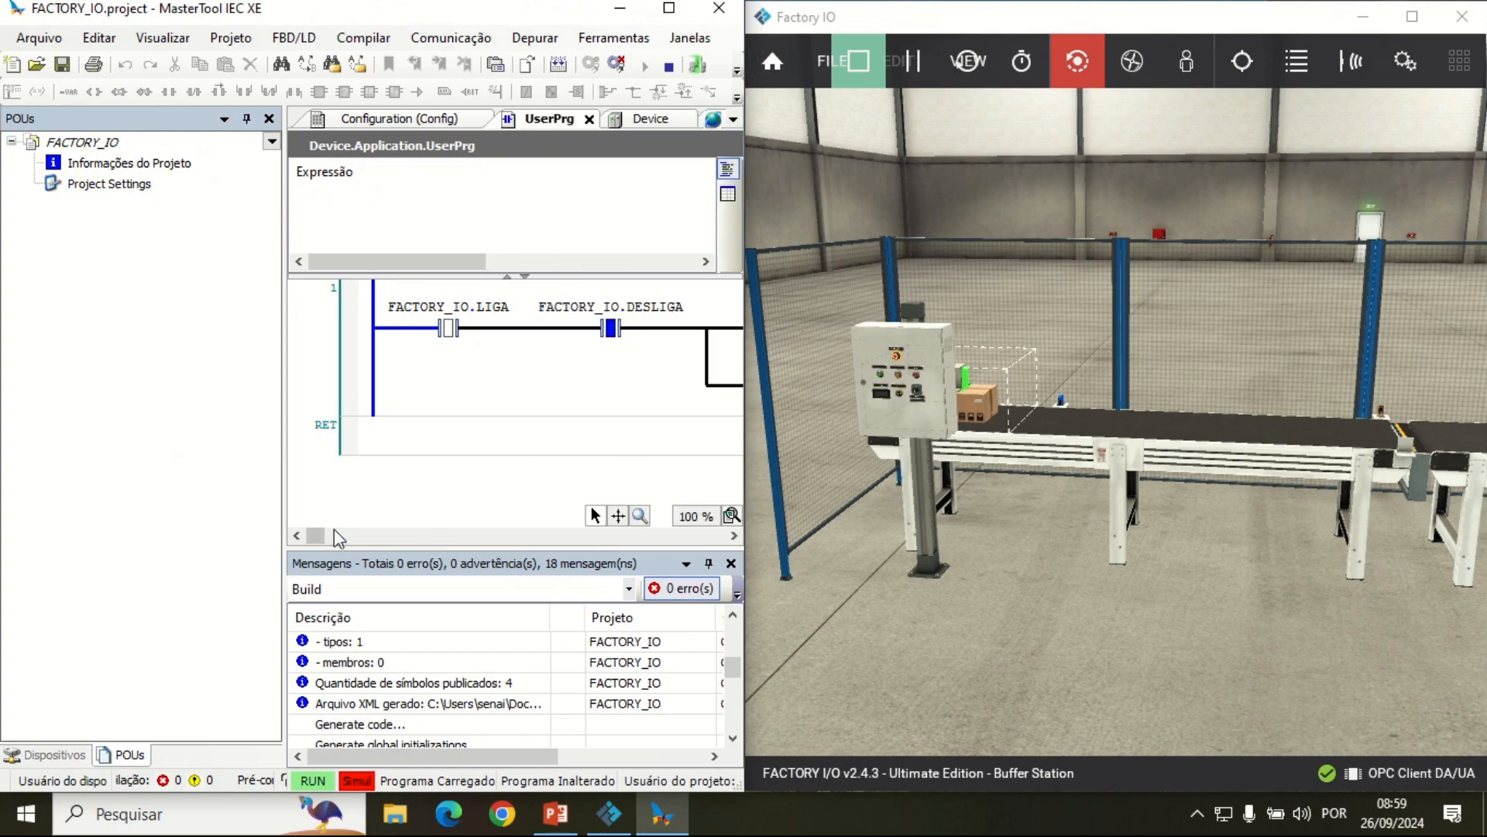
Step: Show the FACTORY_IO global variables in tabular view with their live values, and close the POUs panel to make room
click(713, 119)
drag(440, 533, 463, 533)
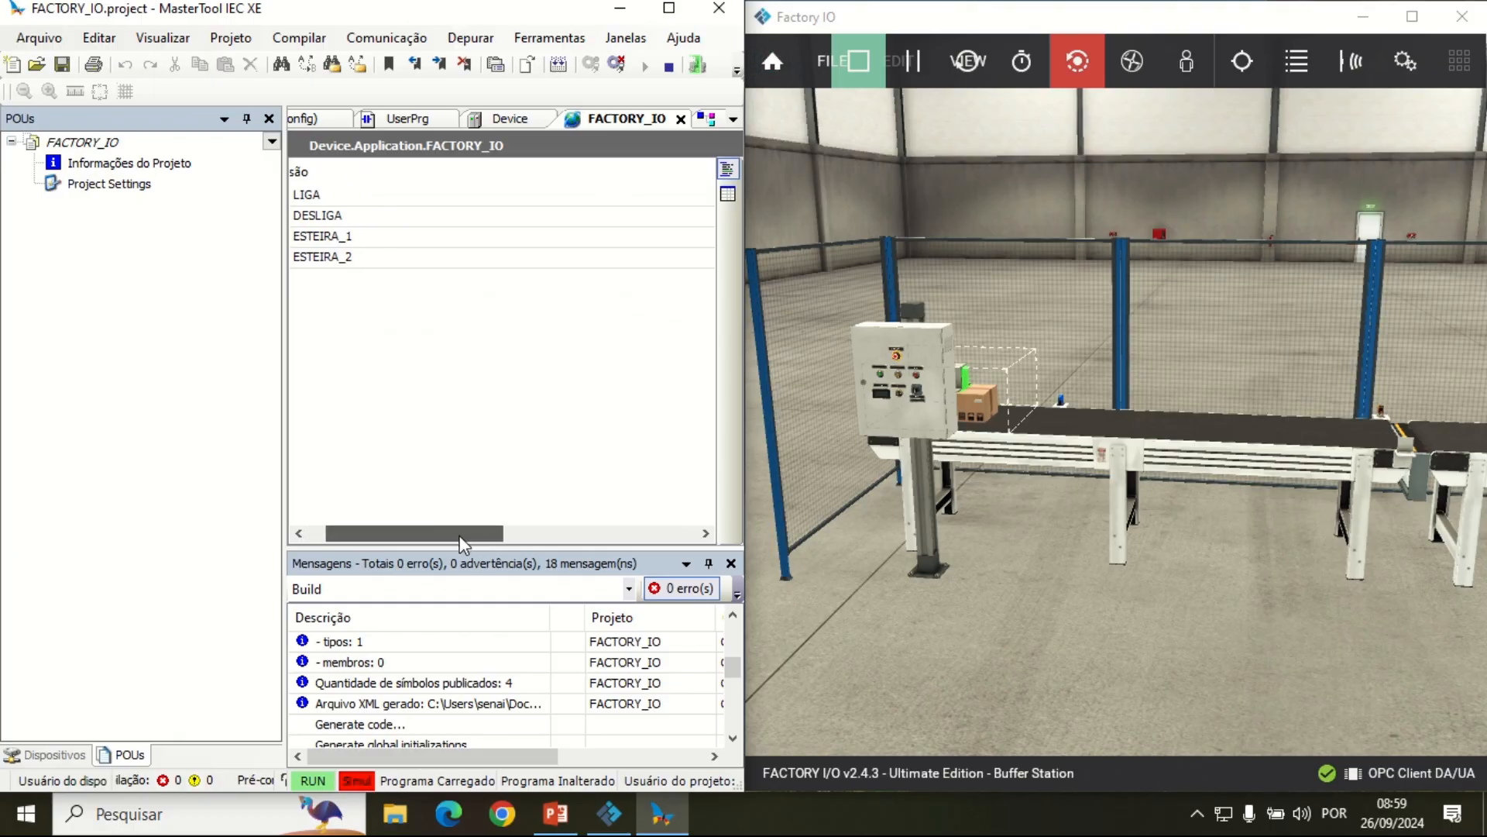
click(728, 193)
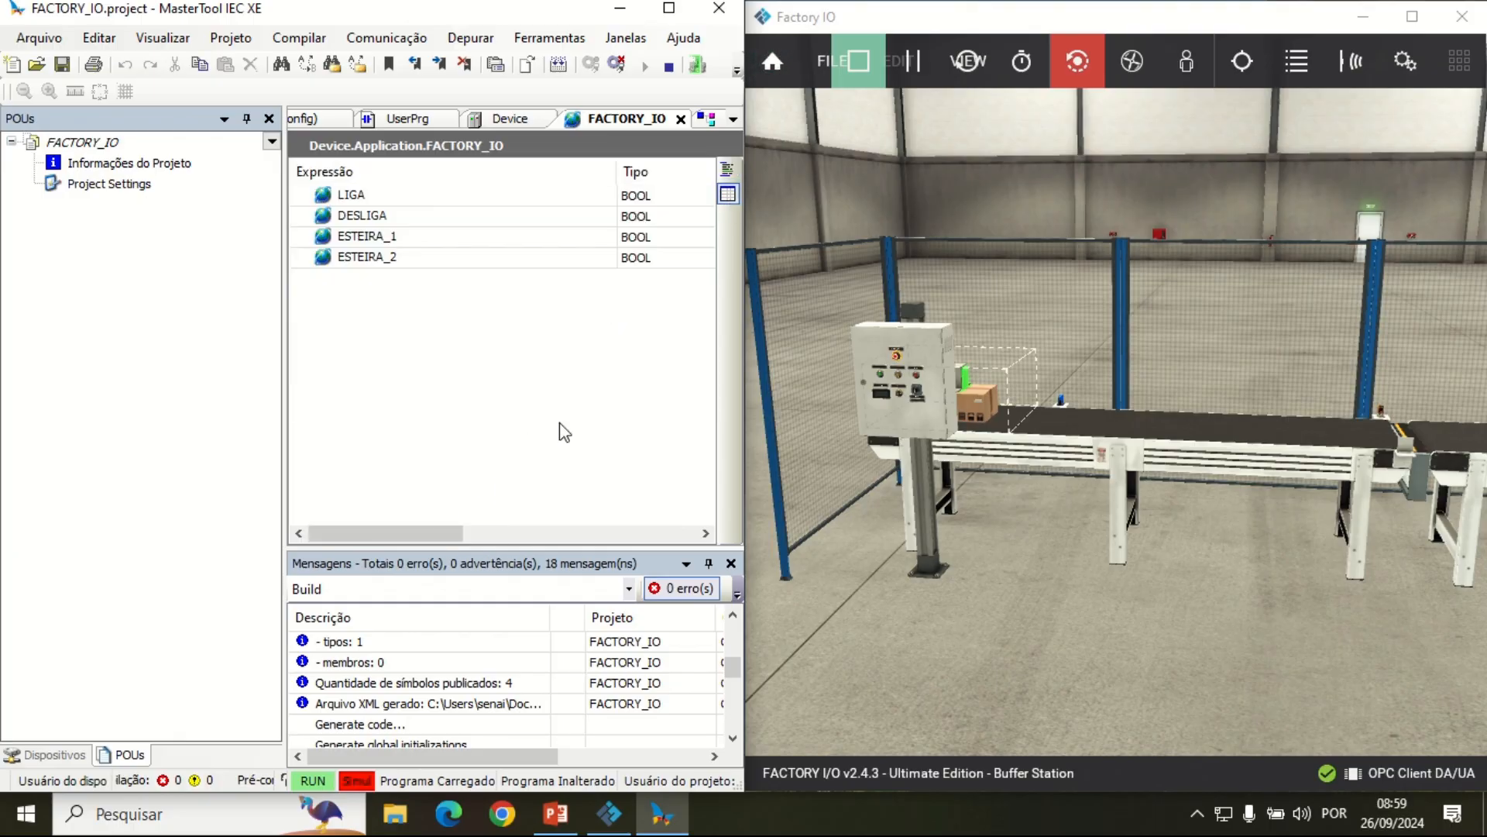
mouse_move(409, 533)
mouse_down()
mouse_move(499, 533)
mouse_move(424, 533)
mouse_up()
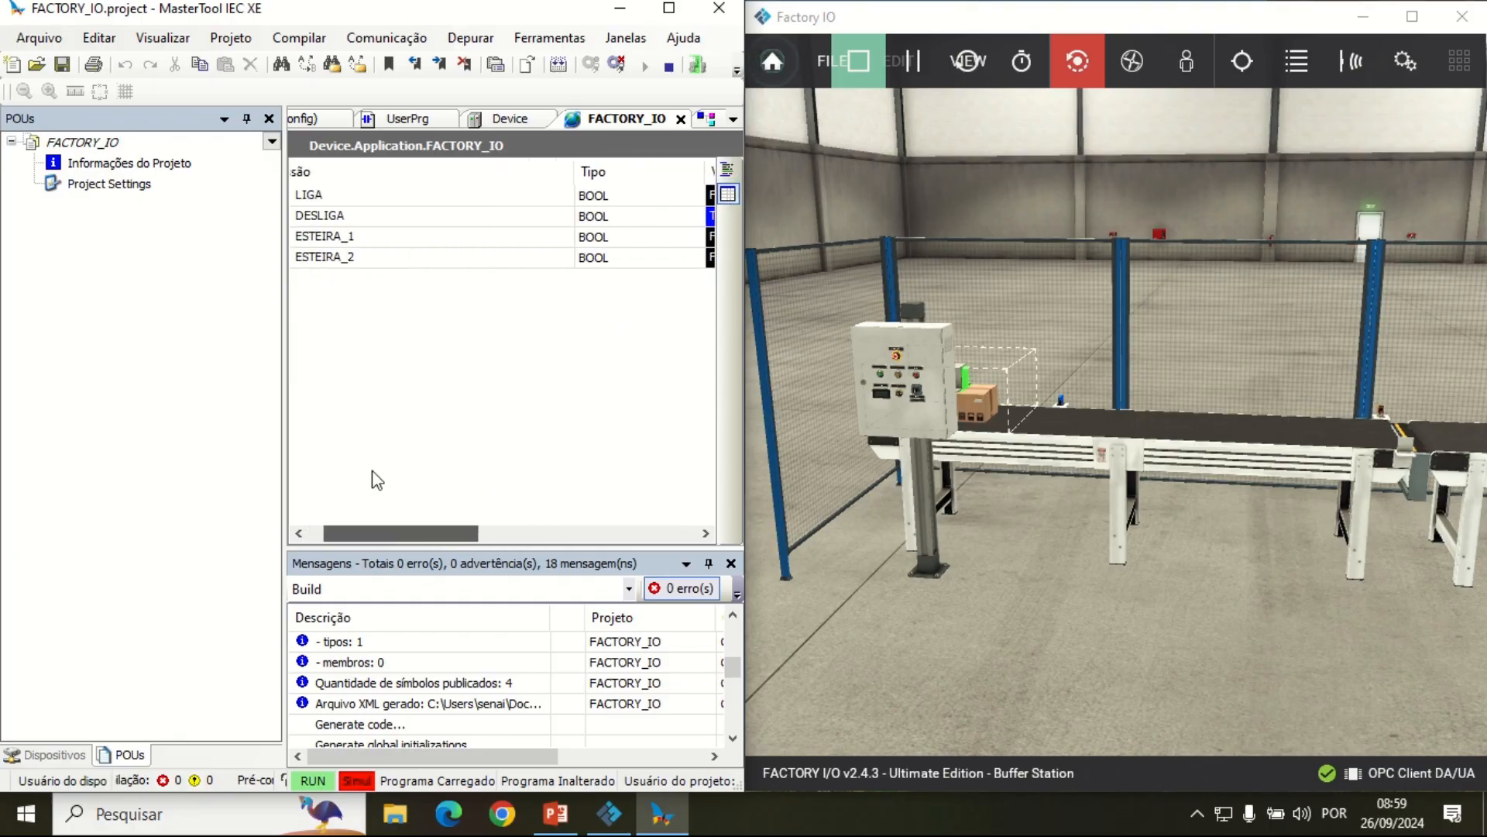
click(269, 119)
click(269, 119)
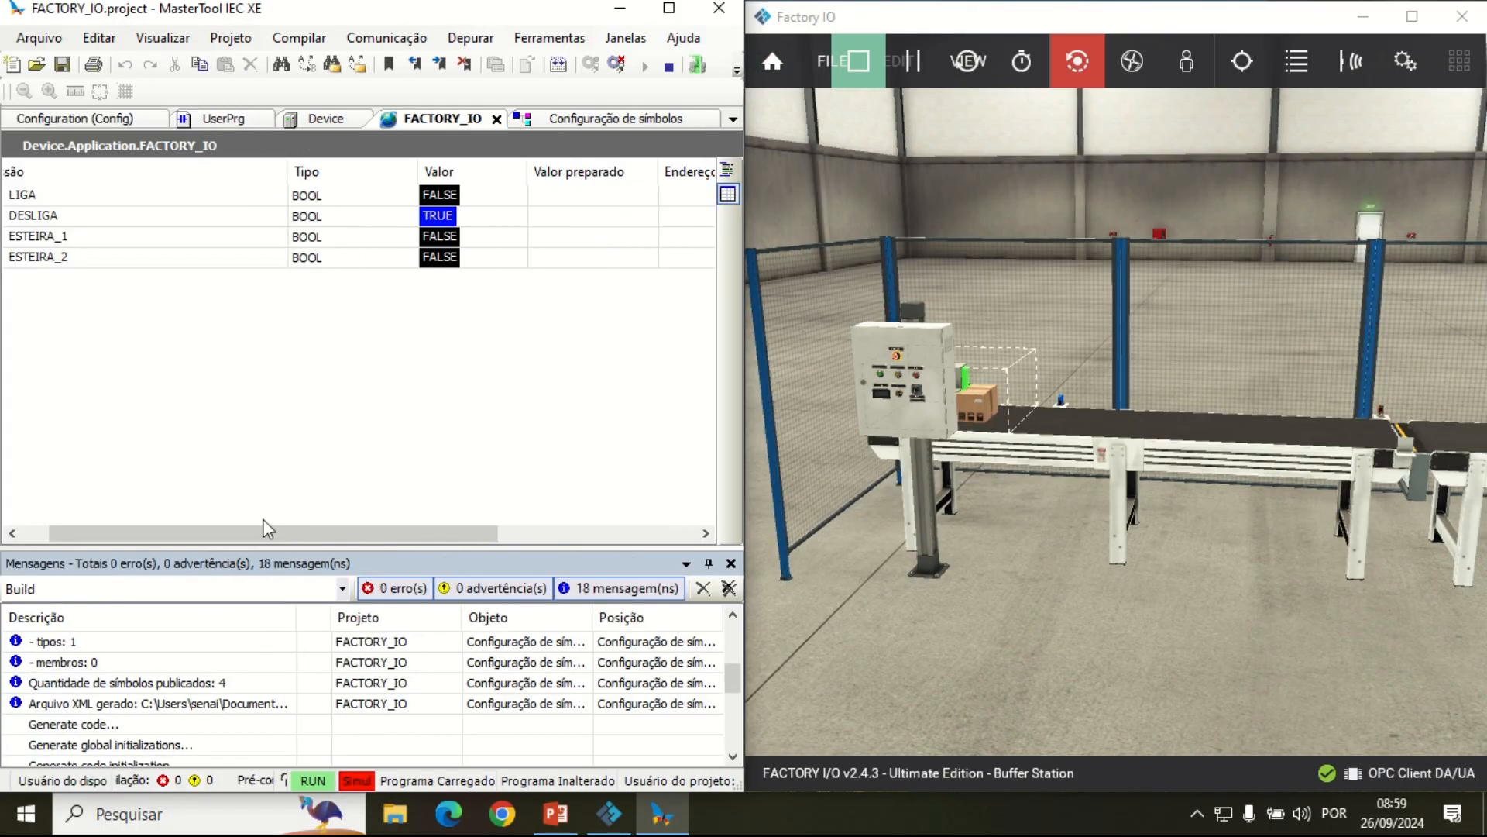
drag(268, 530, 222, 530)
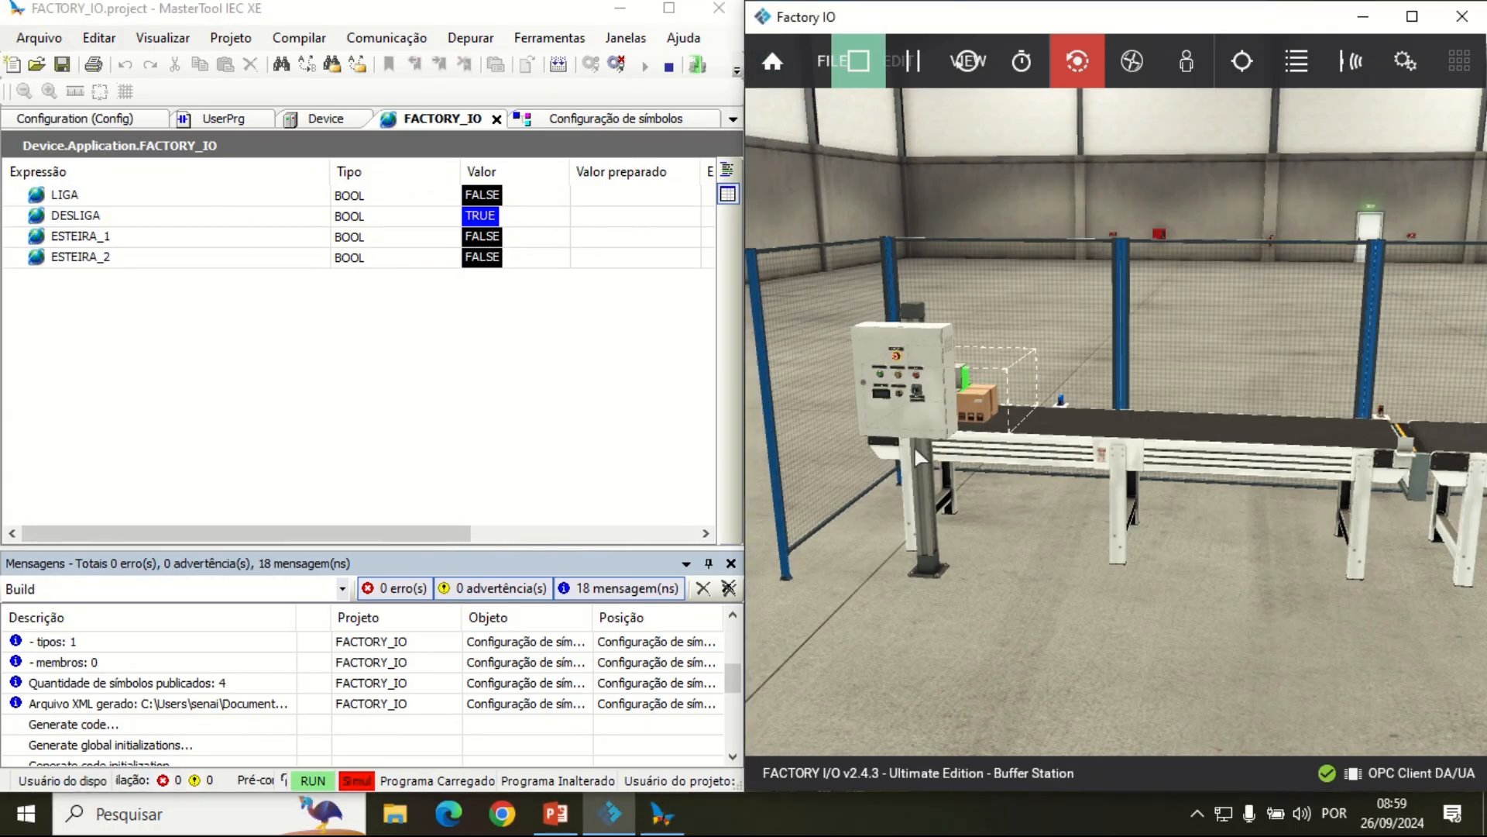
Step: Move up to the scene's control panel and actuate the green LIGA pushbutton to start the conveyors
scroll(923, 397, up, 5)
key(a)
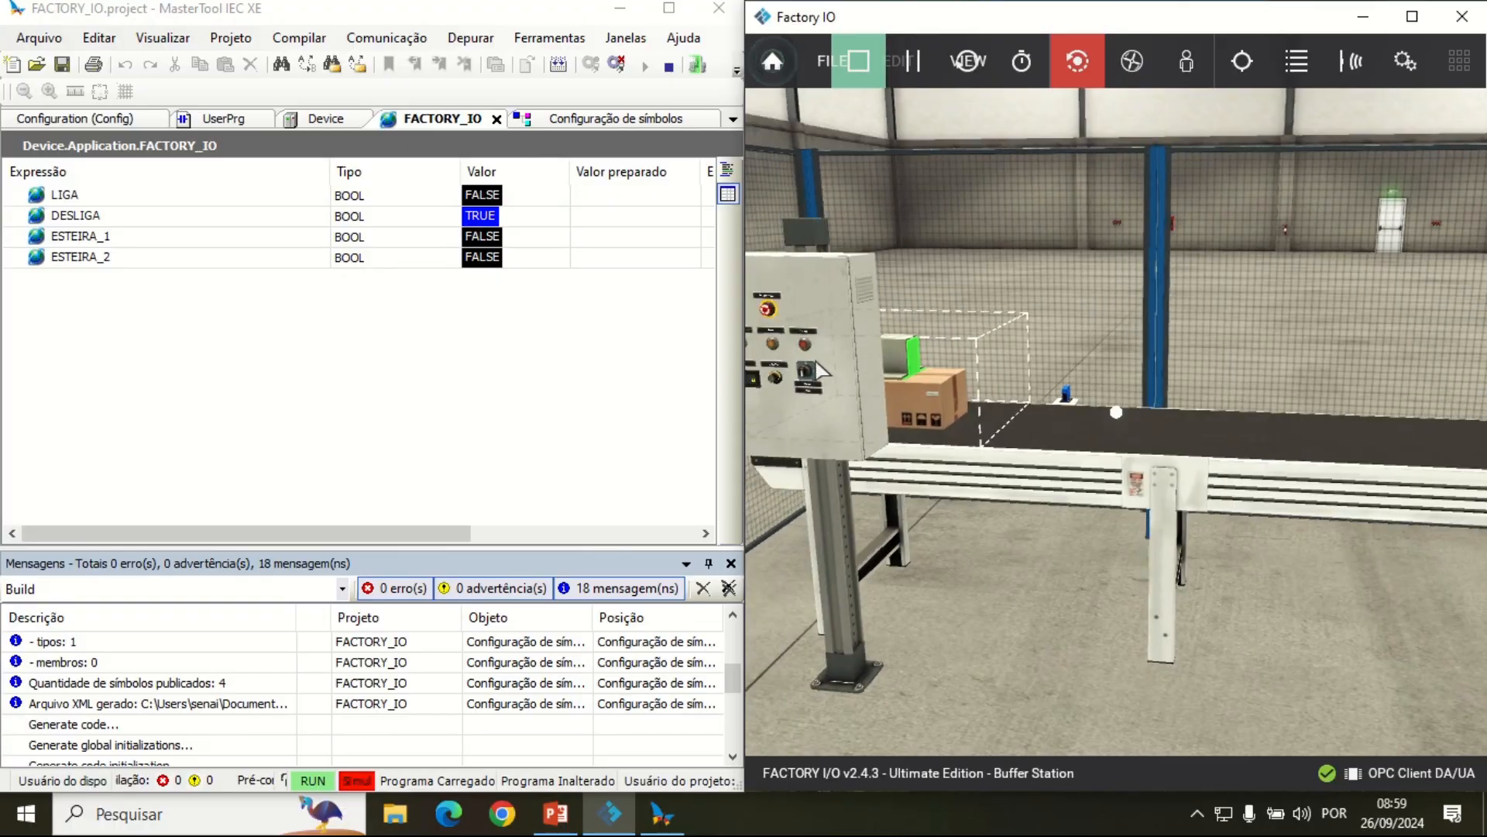
key(d)
key(w)
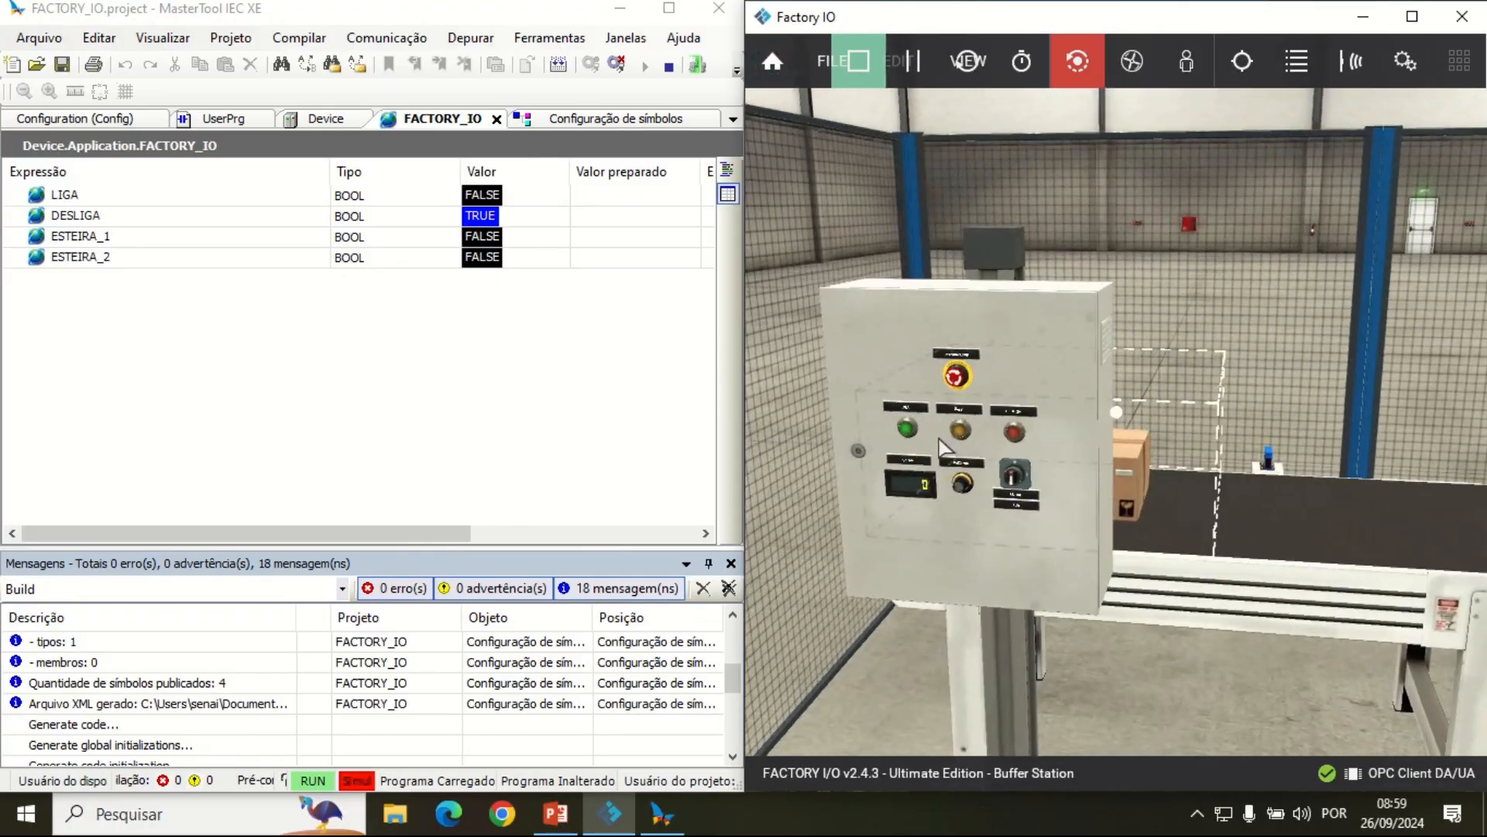
key(a)
key(w)
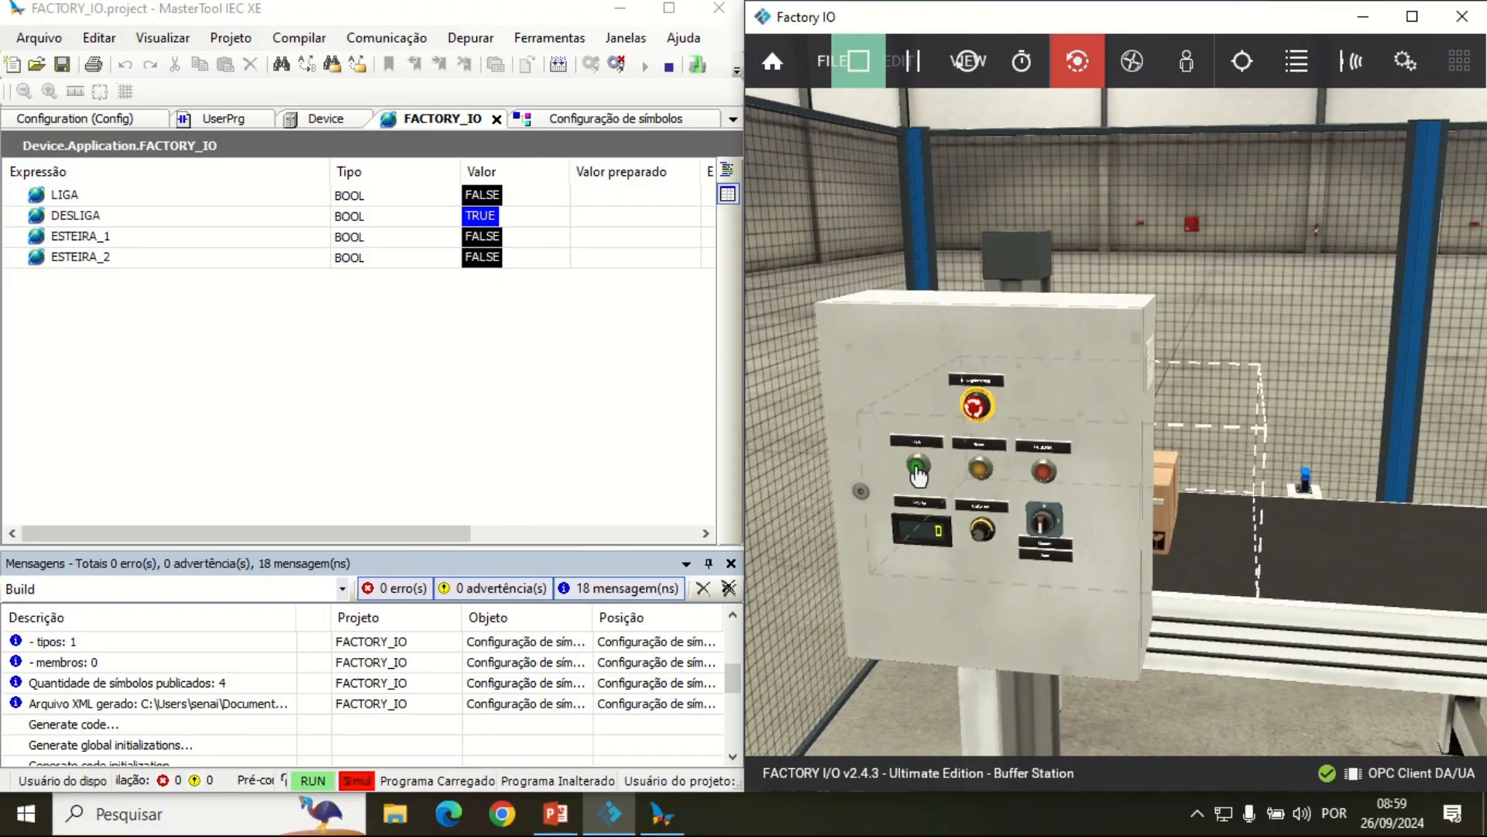
click(917, 467)
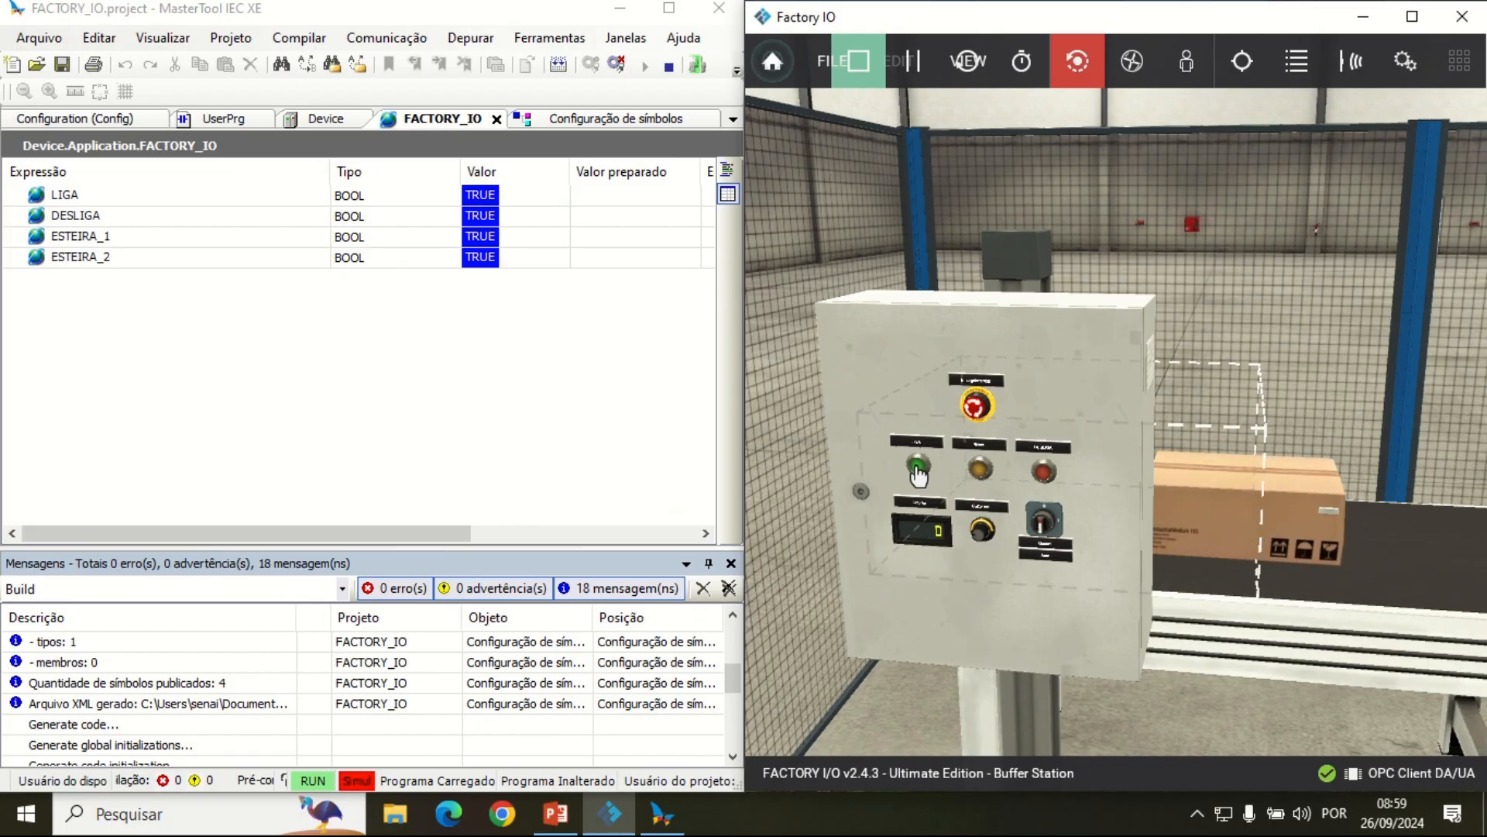
Step: Follow the boxes along both conveyors and down the exit ramp to the remover to check the scene's operation
scroll(1240, 470, down, 5)
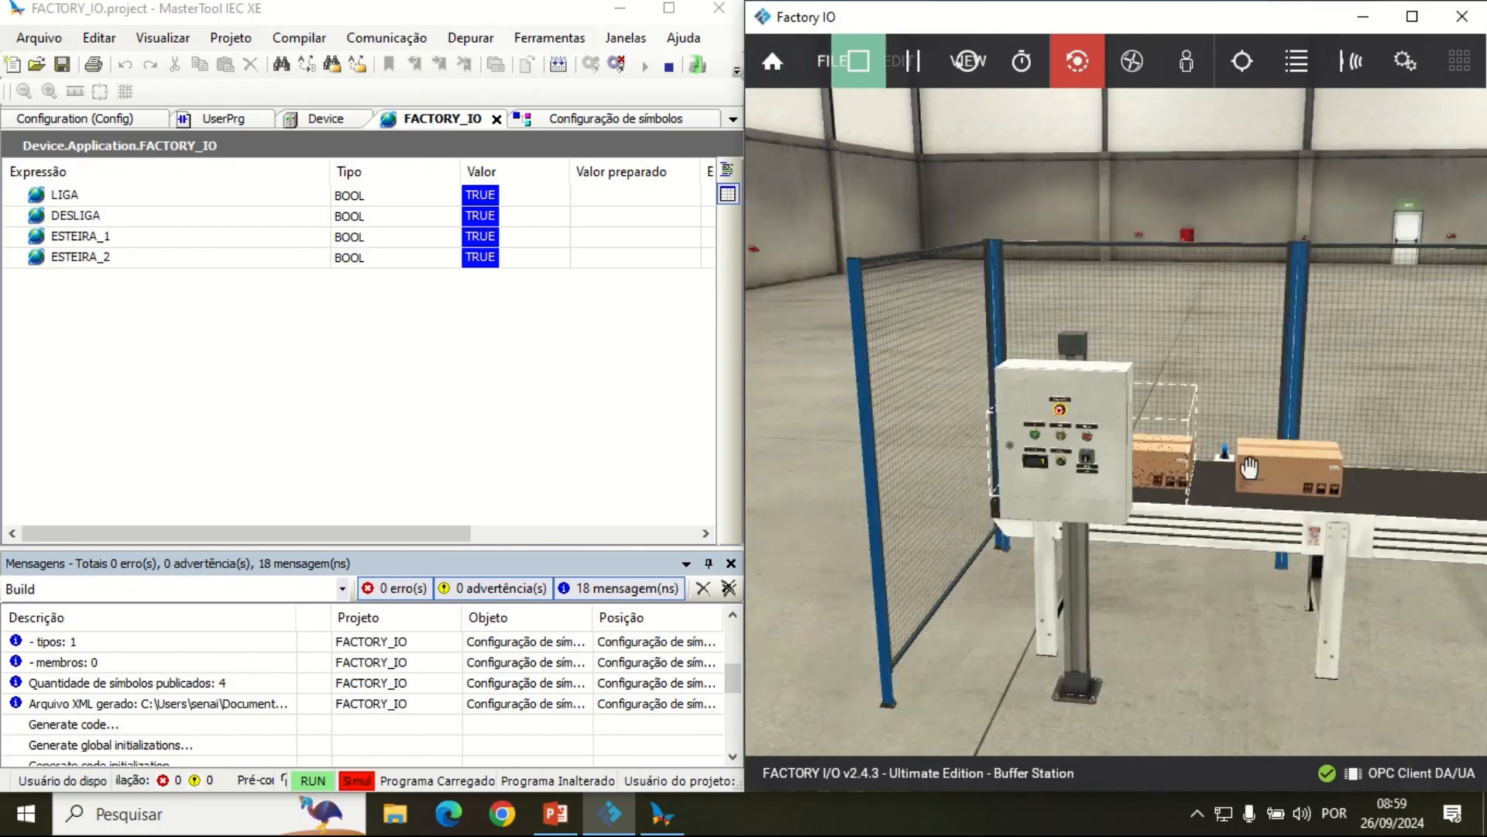
scroll(1249, 468, down, 5)
drag(1368, 587, 1179, 589)
scroll(1105, 578, down, 2)
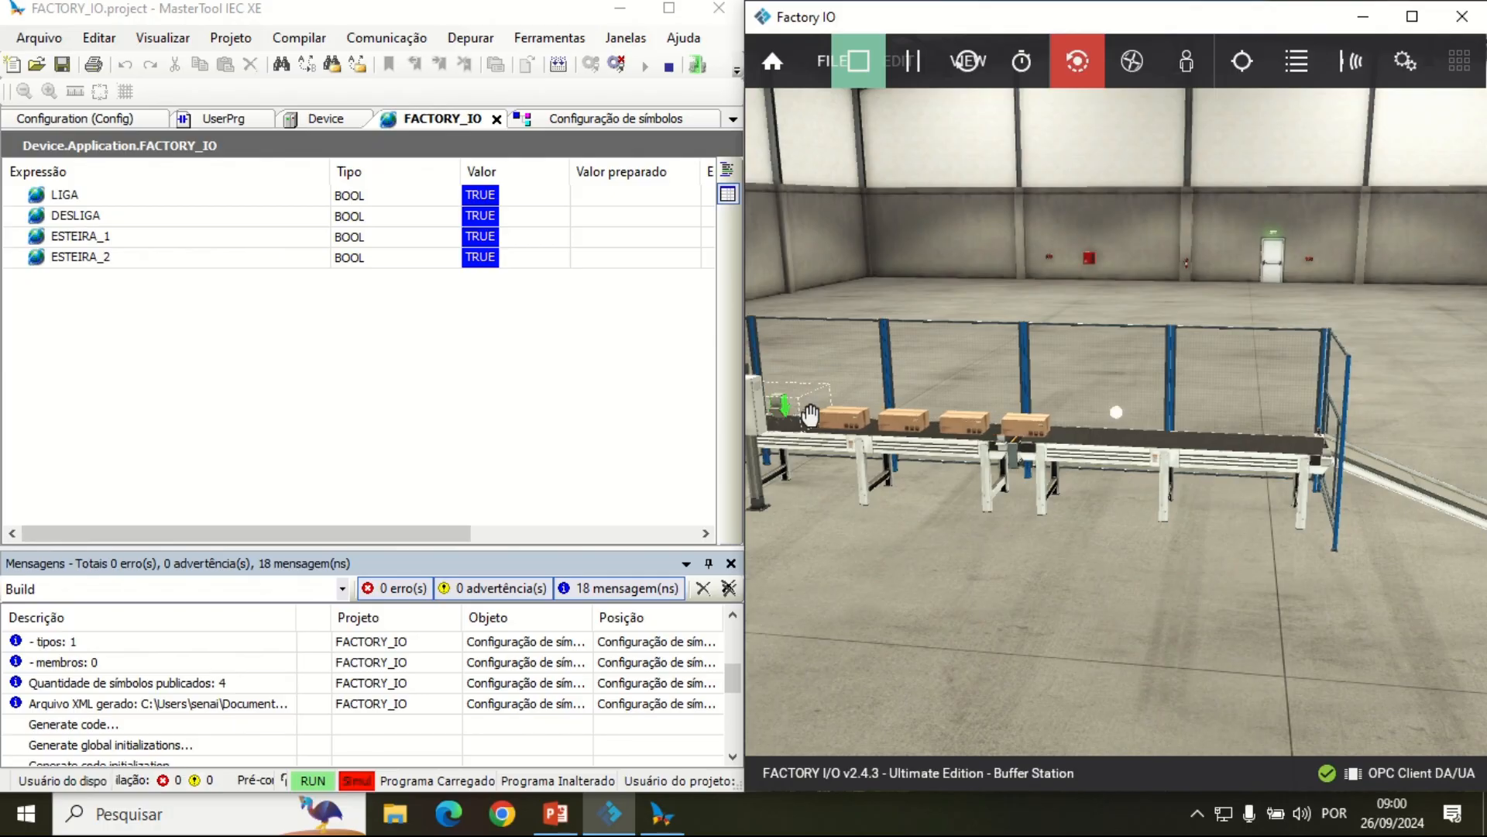
scroll(810, 415, up, 1)
drag(810, 418, 898, 422)
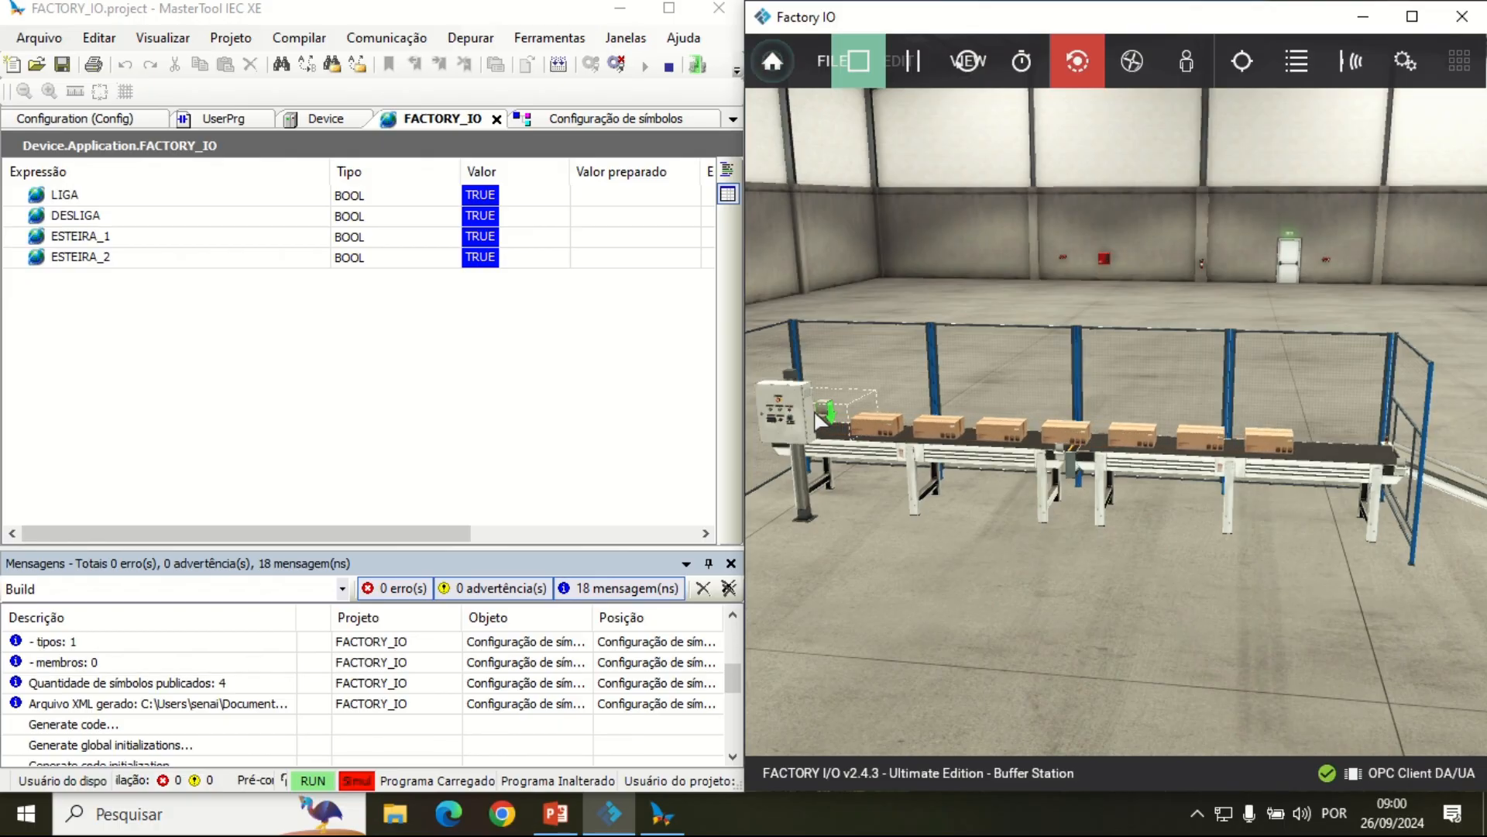
key(d)
key(d)
key(s)
key(a)
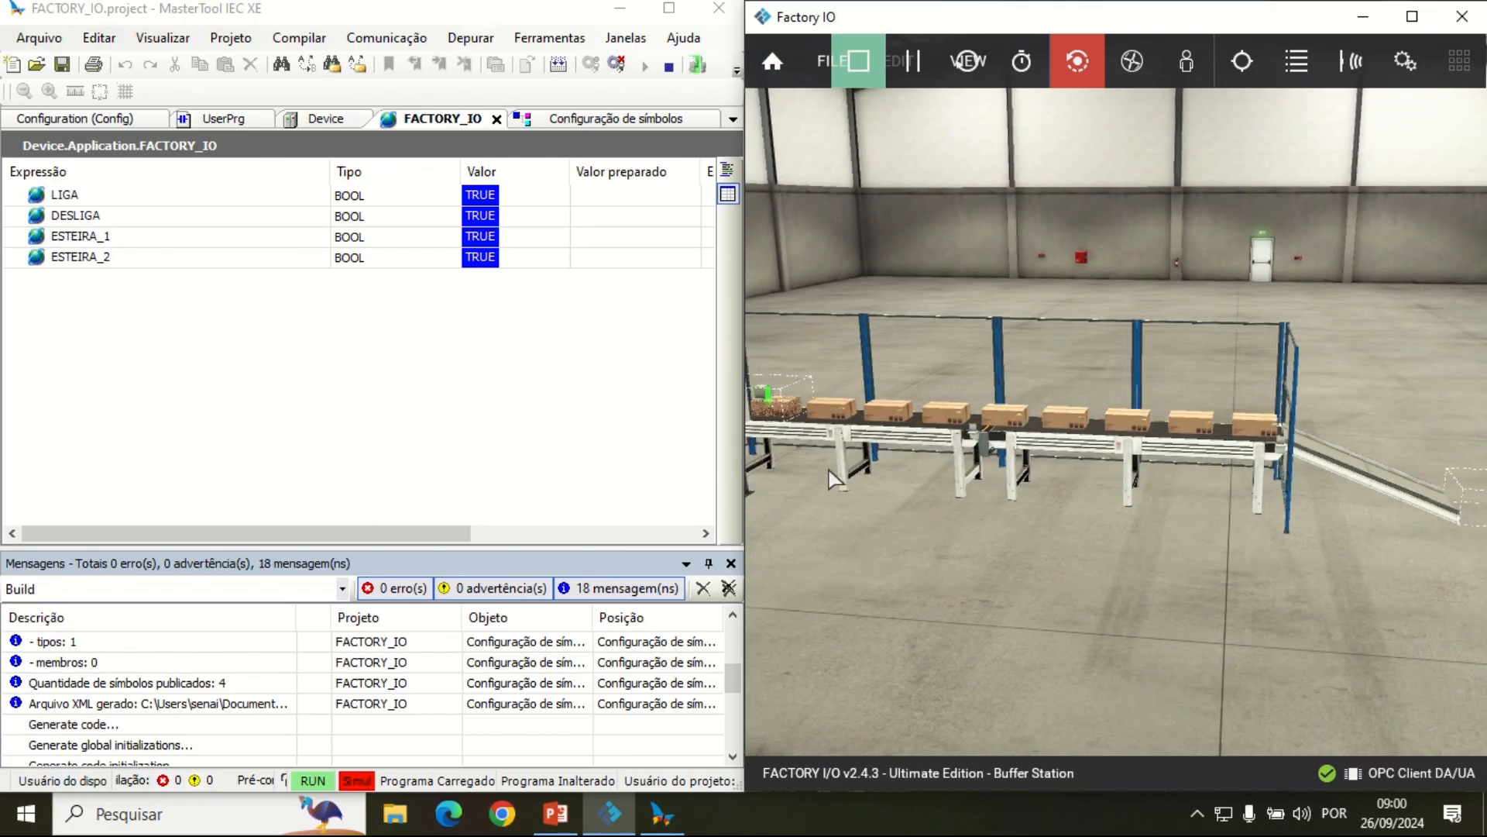
key(d)
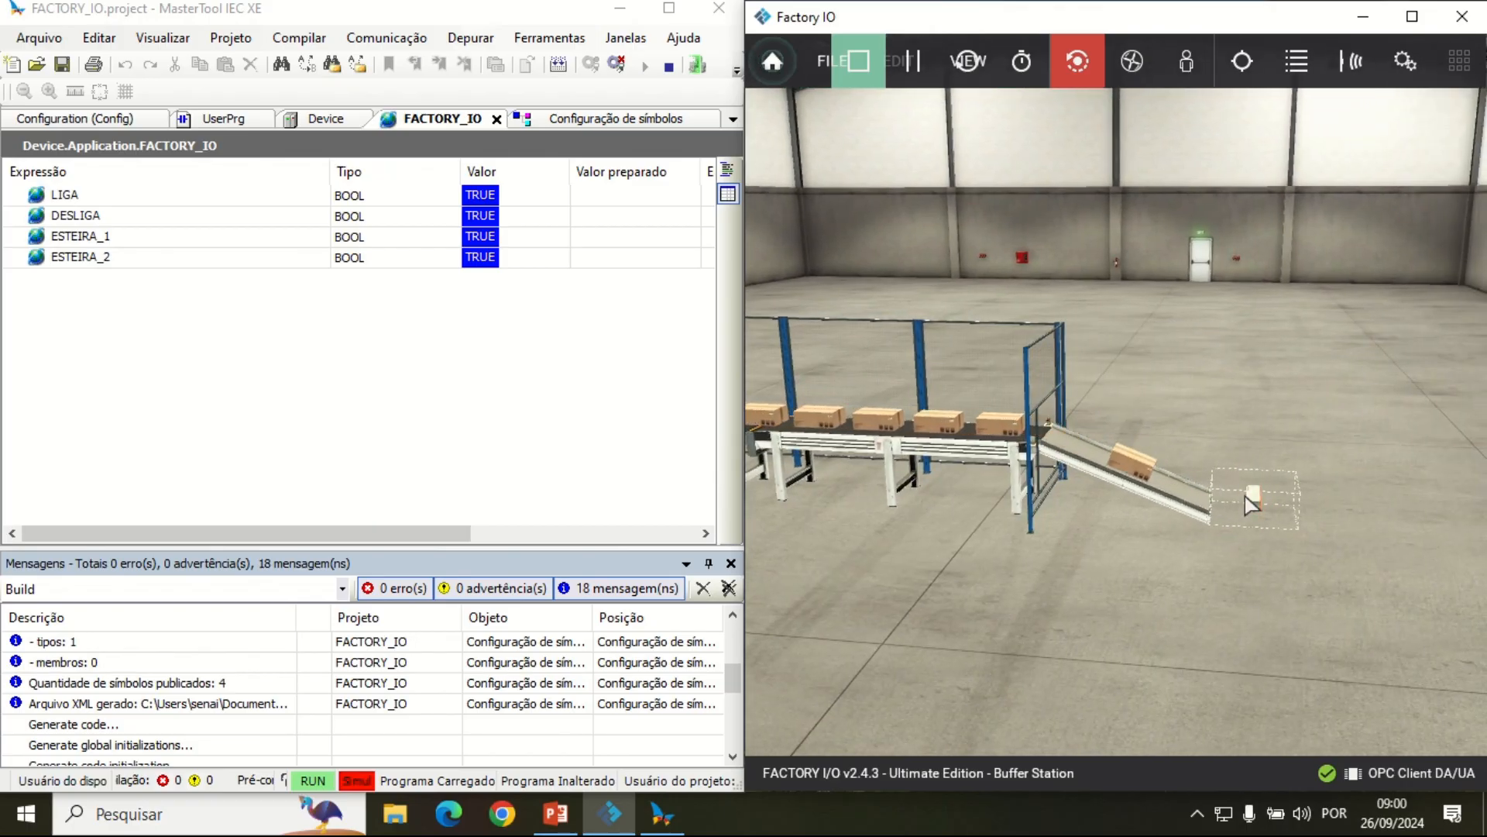
key(d)
key(w)
key(a)
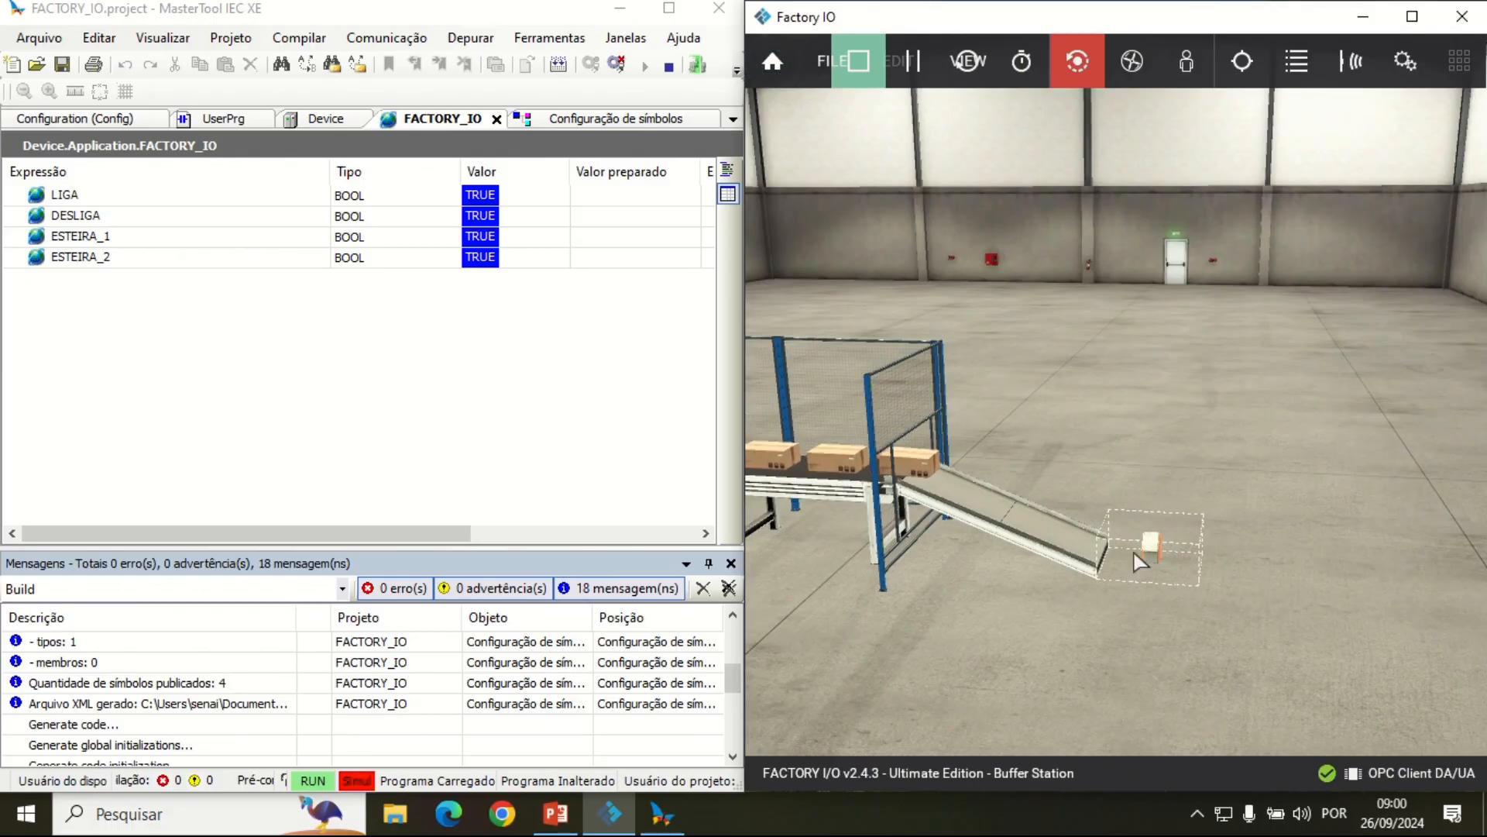
key(a)
Step: Return along the conveyors to the scene's control panel and check its pushbuttons against the live variable values
key(a)
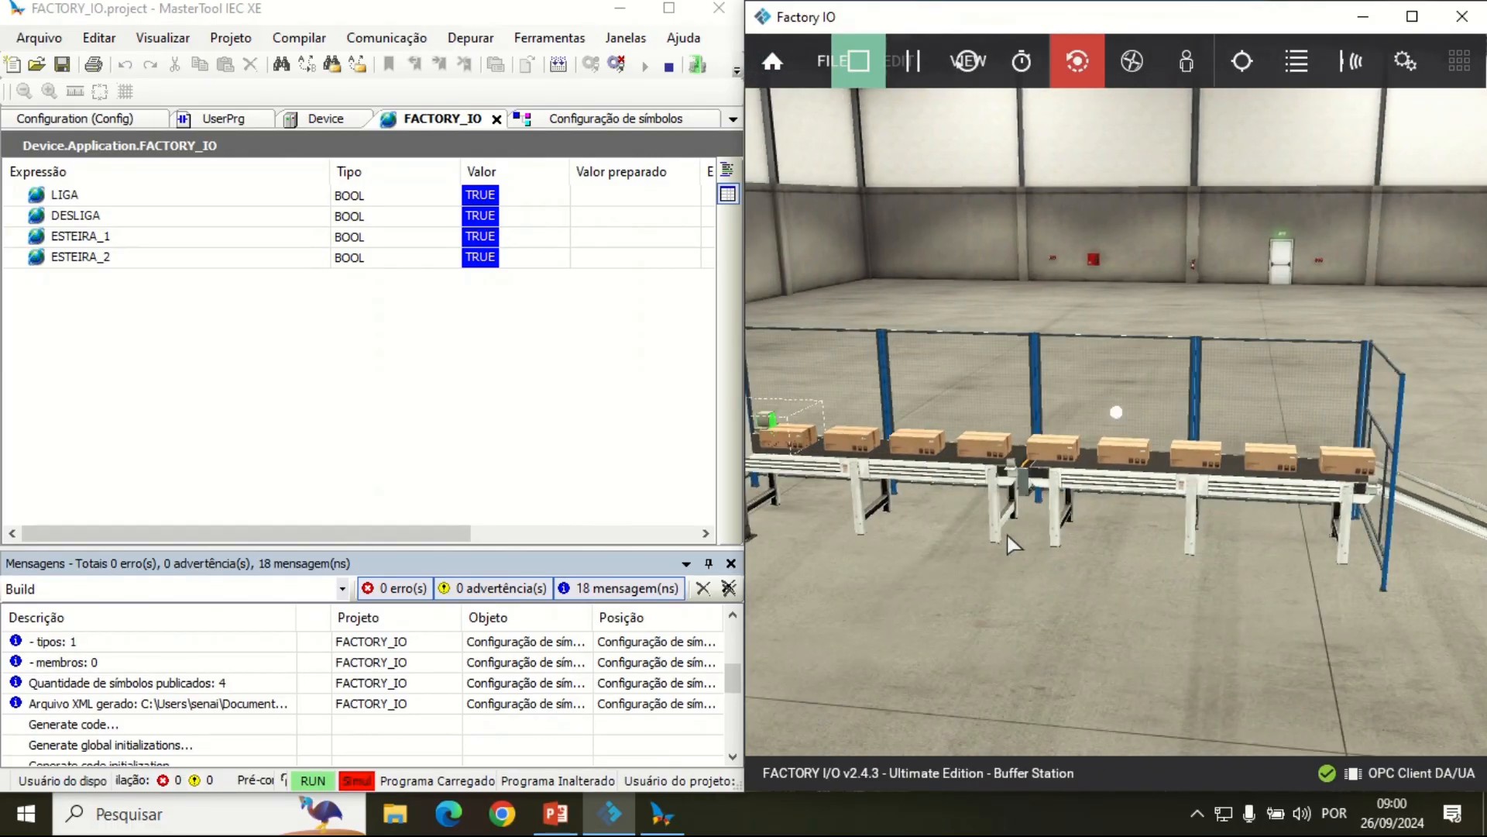
key(a)
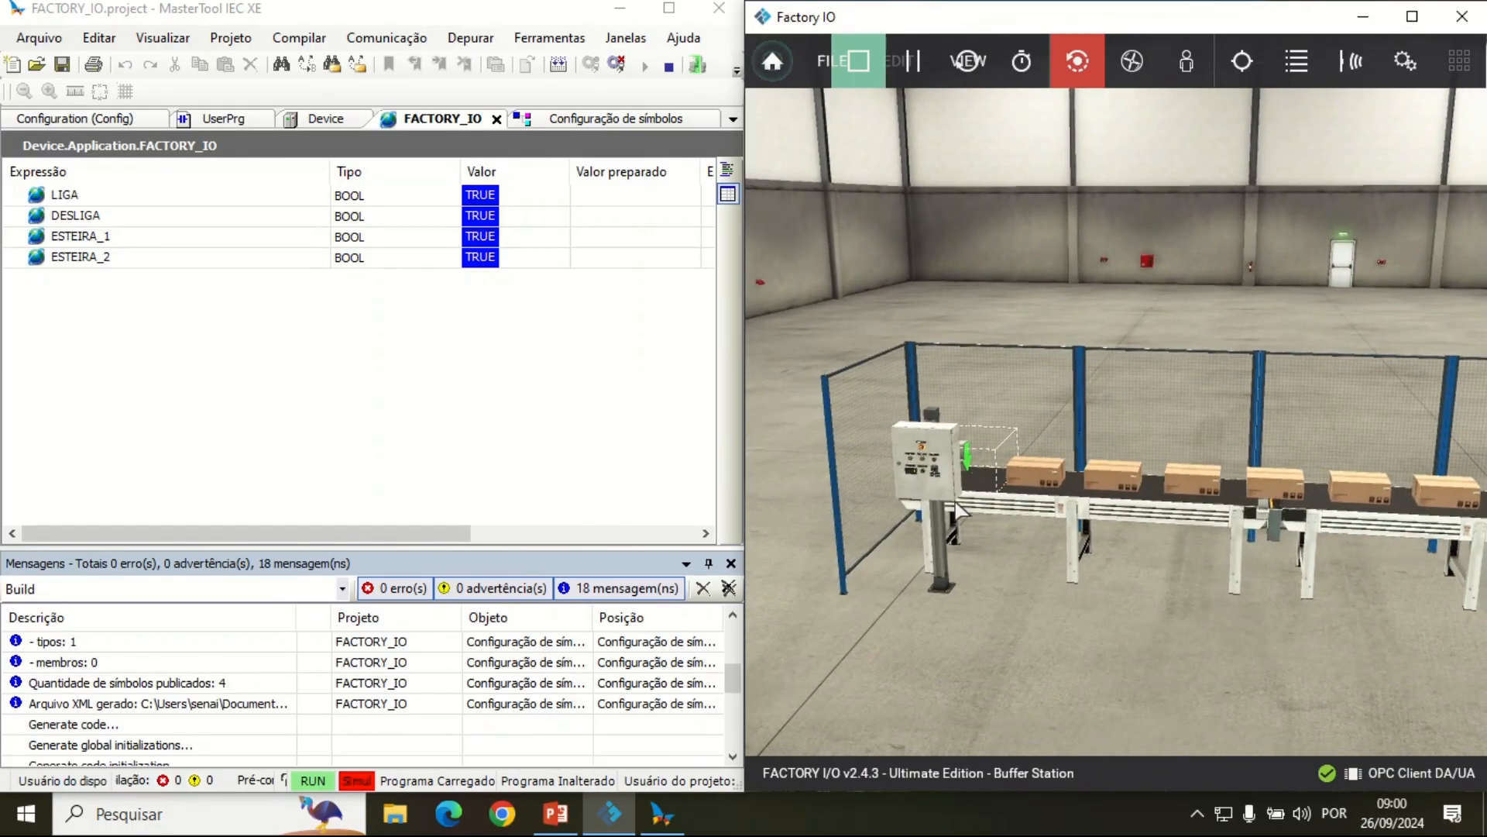
key(w)
key(a)
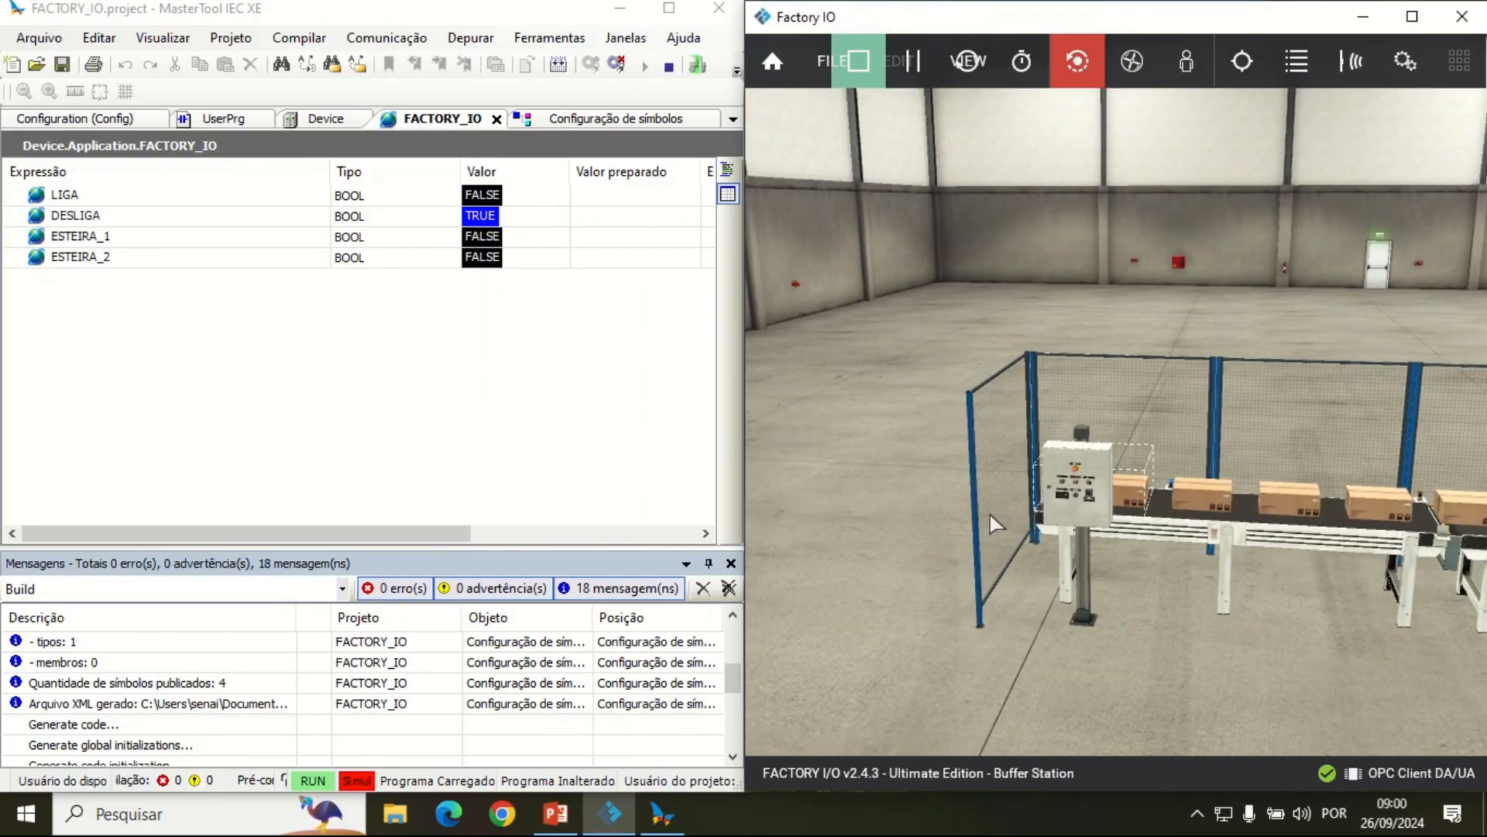
scroll(990, 514, up, 5)
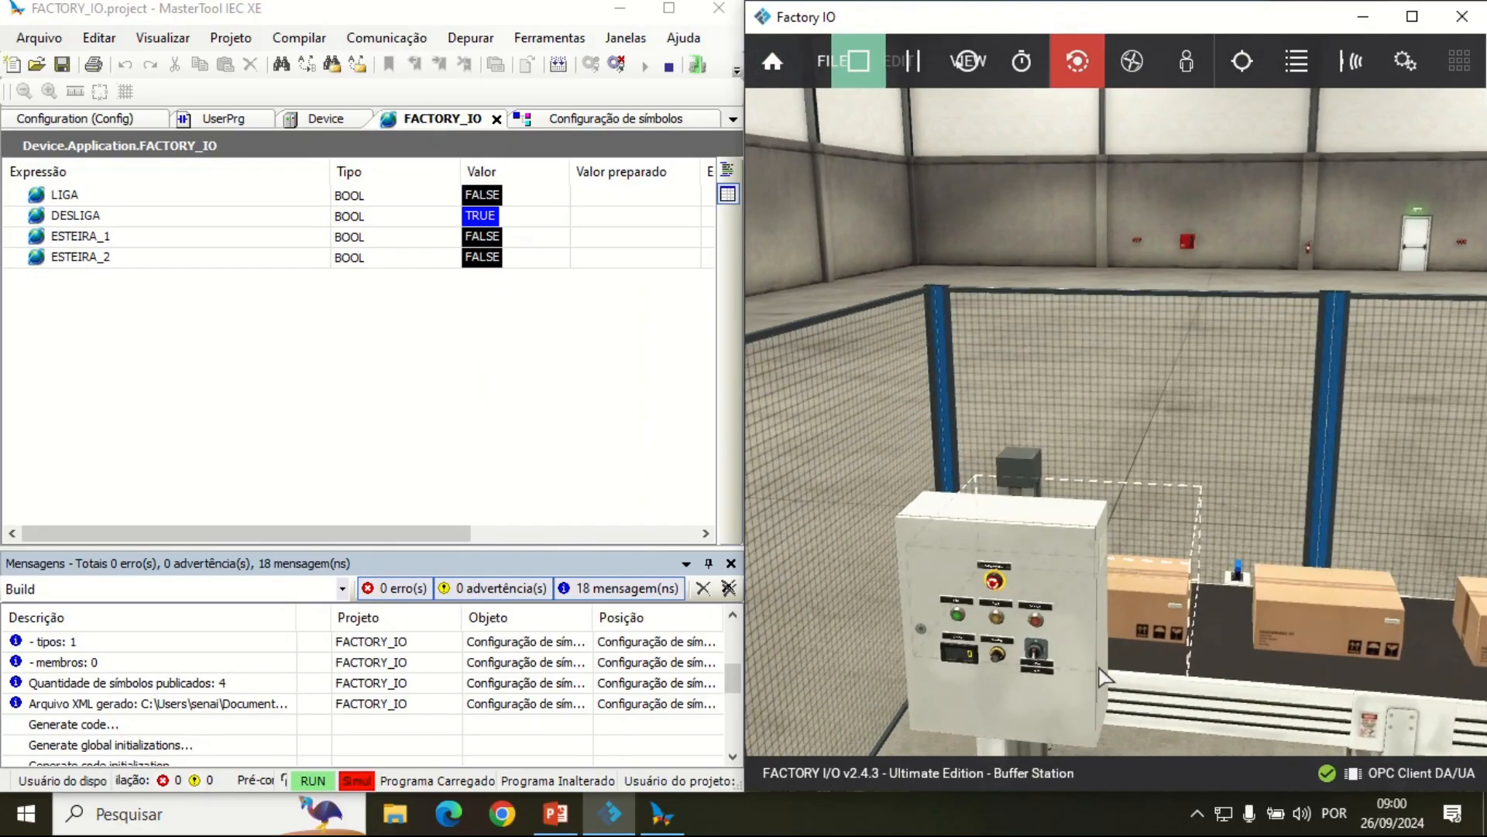
scroll(1056, 508, down, 3)
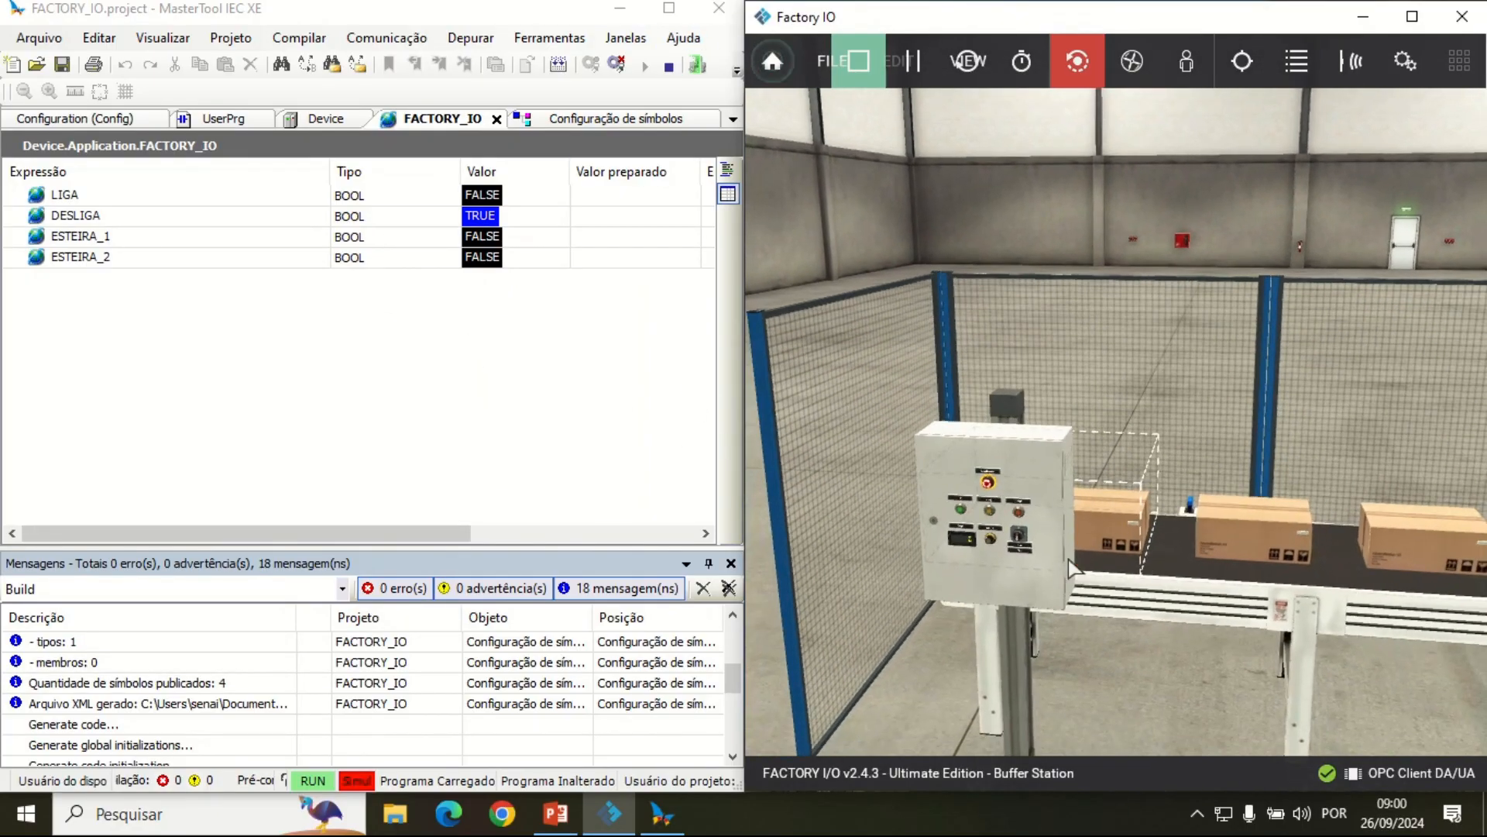
scroll(1032, 641, up, 3)
scroll(1027, 528, down, 1)
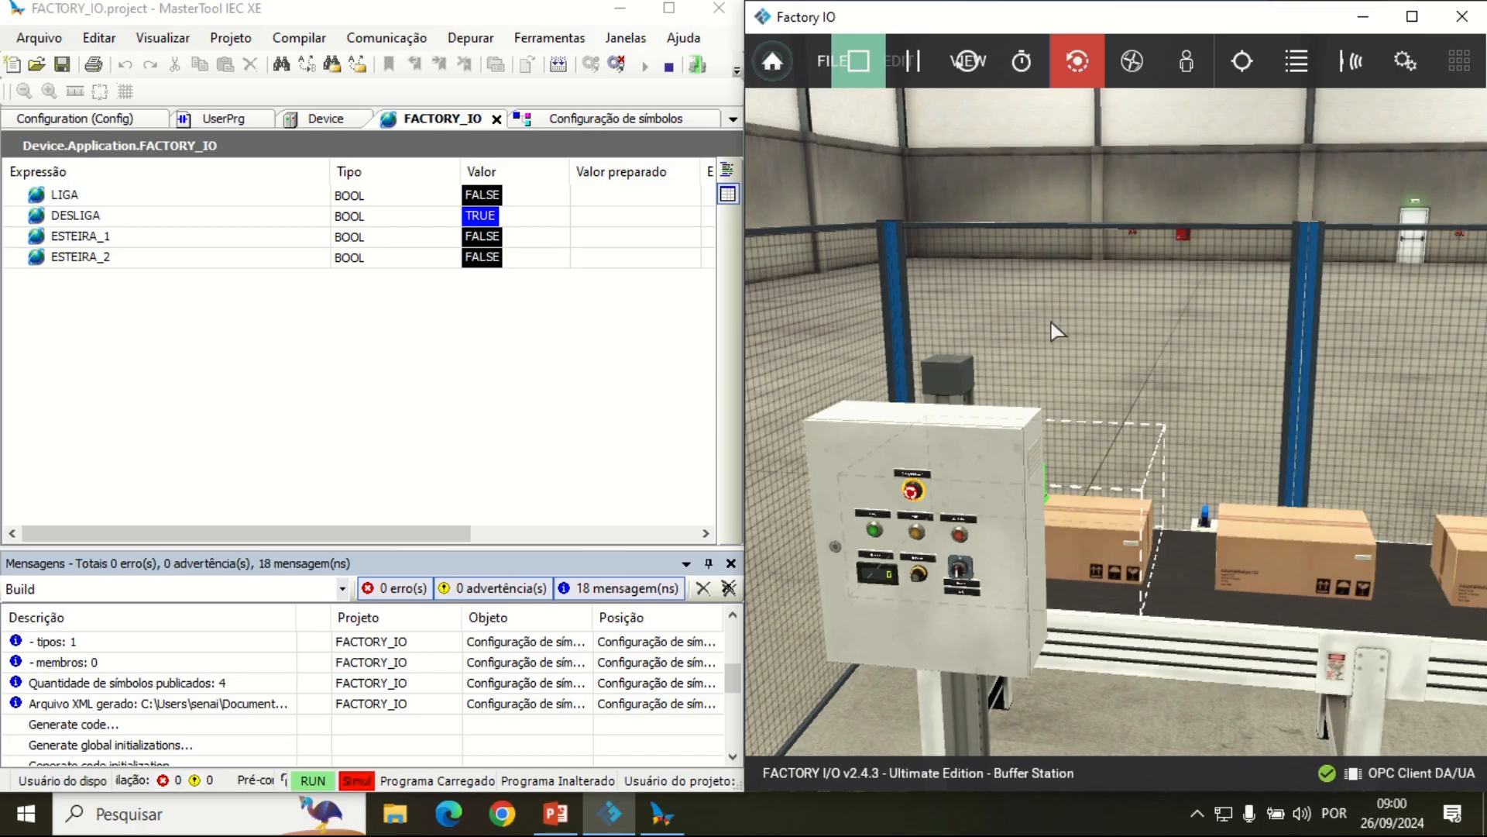
Step: Maximize MasterTool IEC XE, log out of the simulated PLC and open the UserPrg ladder program
click(665, 9)
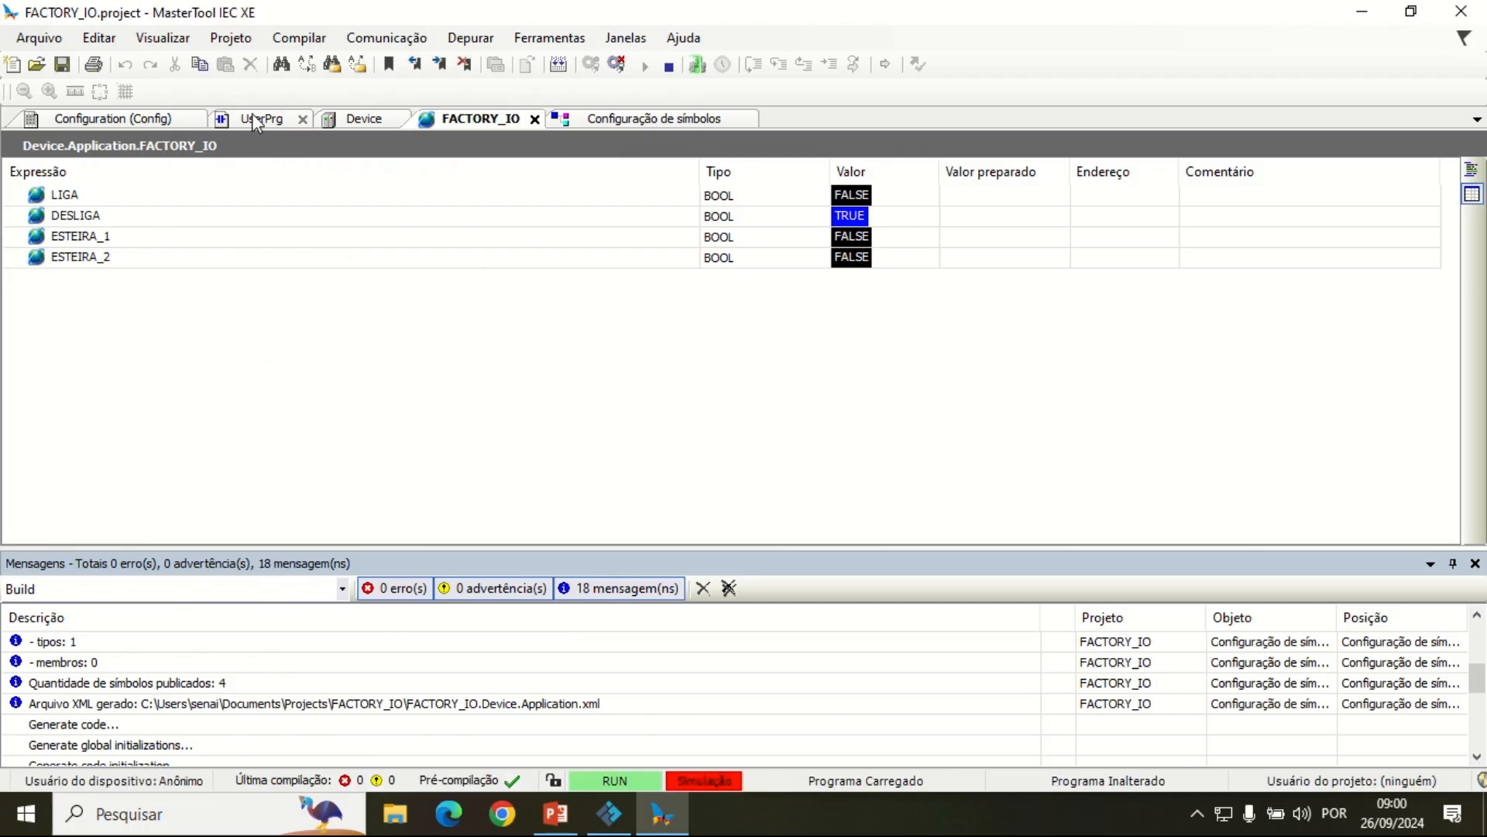
click(617, 68)
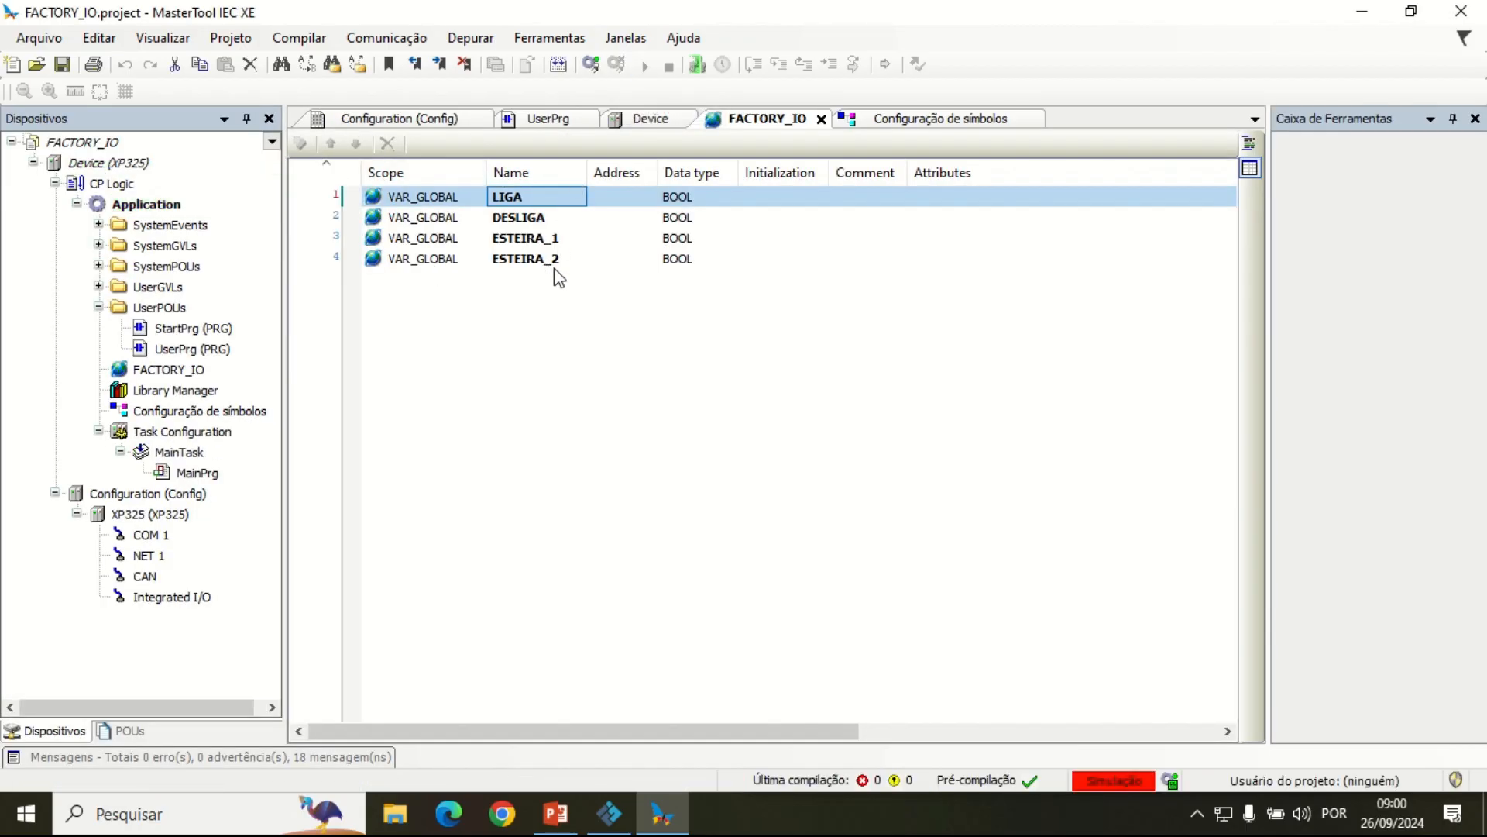
click(559, 120)
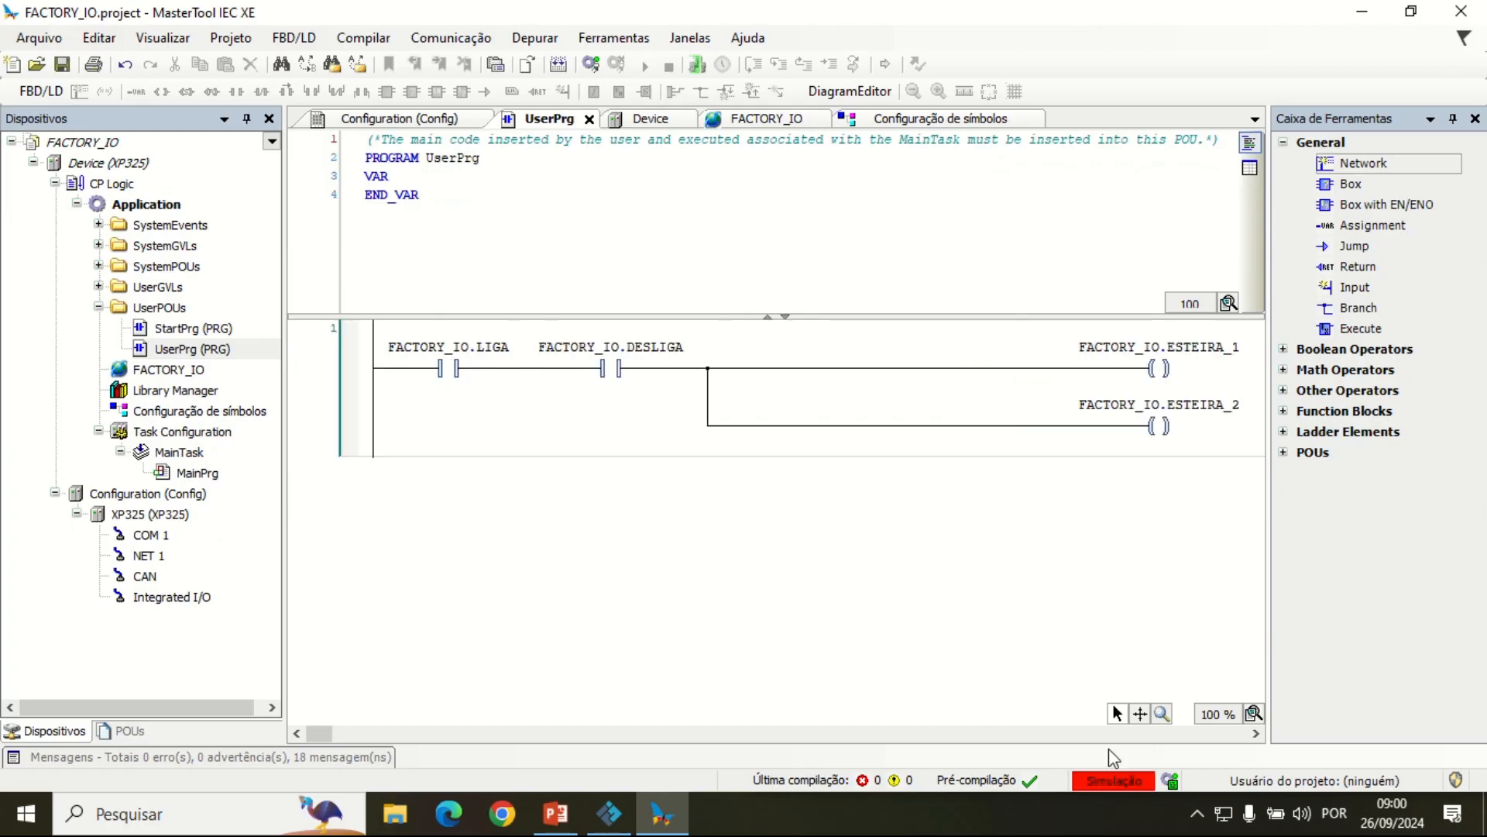
Step: Insert a contact in parallel below the FACTORY_IO.LIGA contact and assign it the FACTORY_IO variable ESTEIRA_1
click(454, 442)
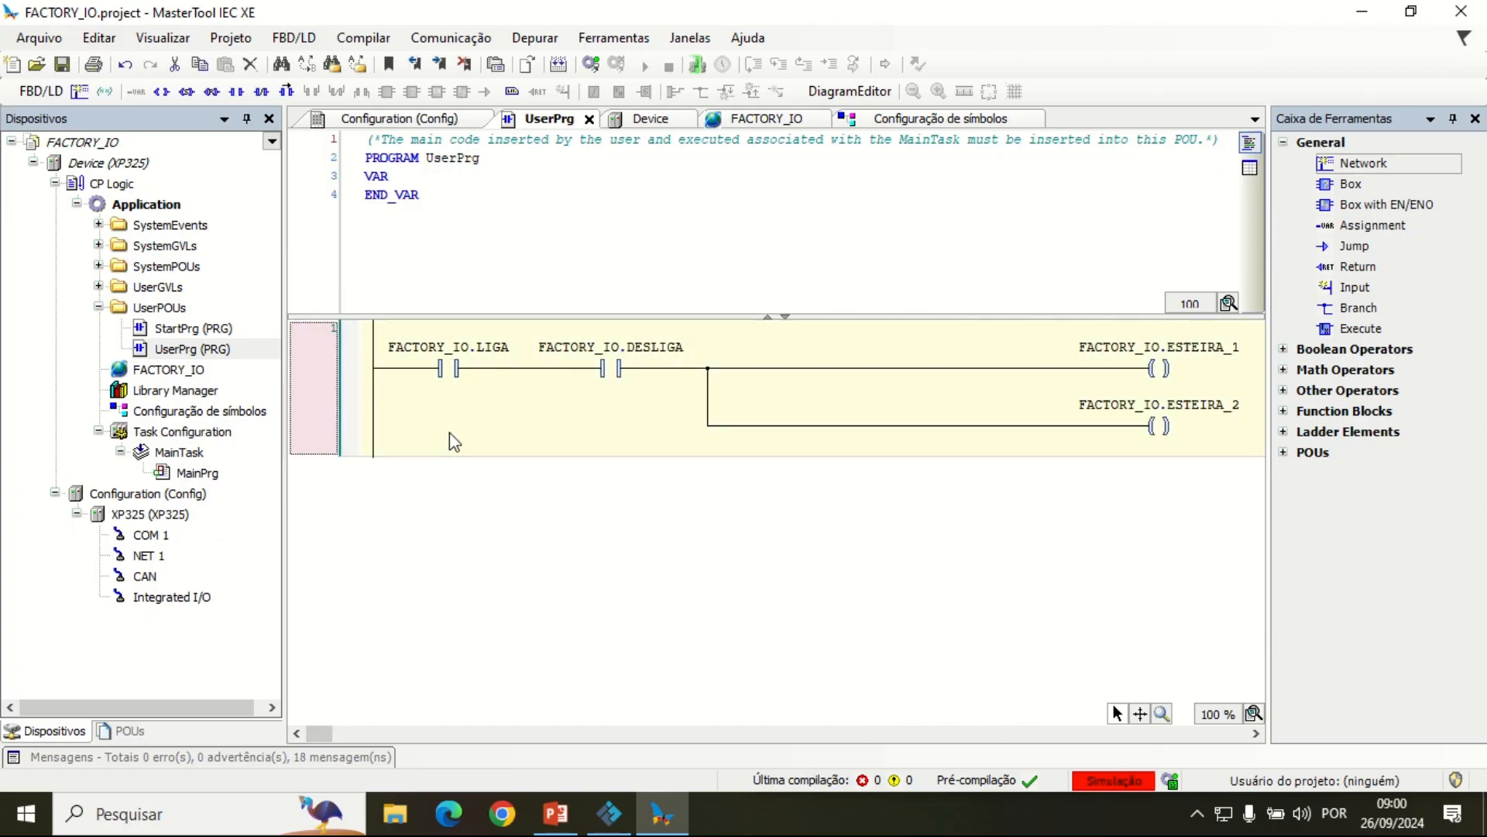
click(448, 370)
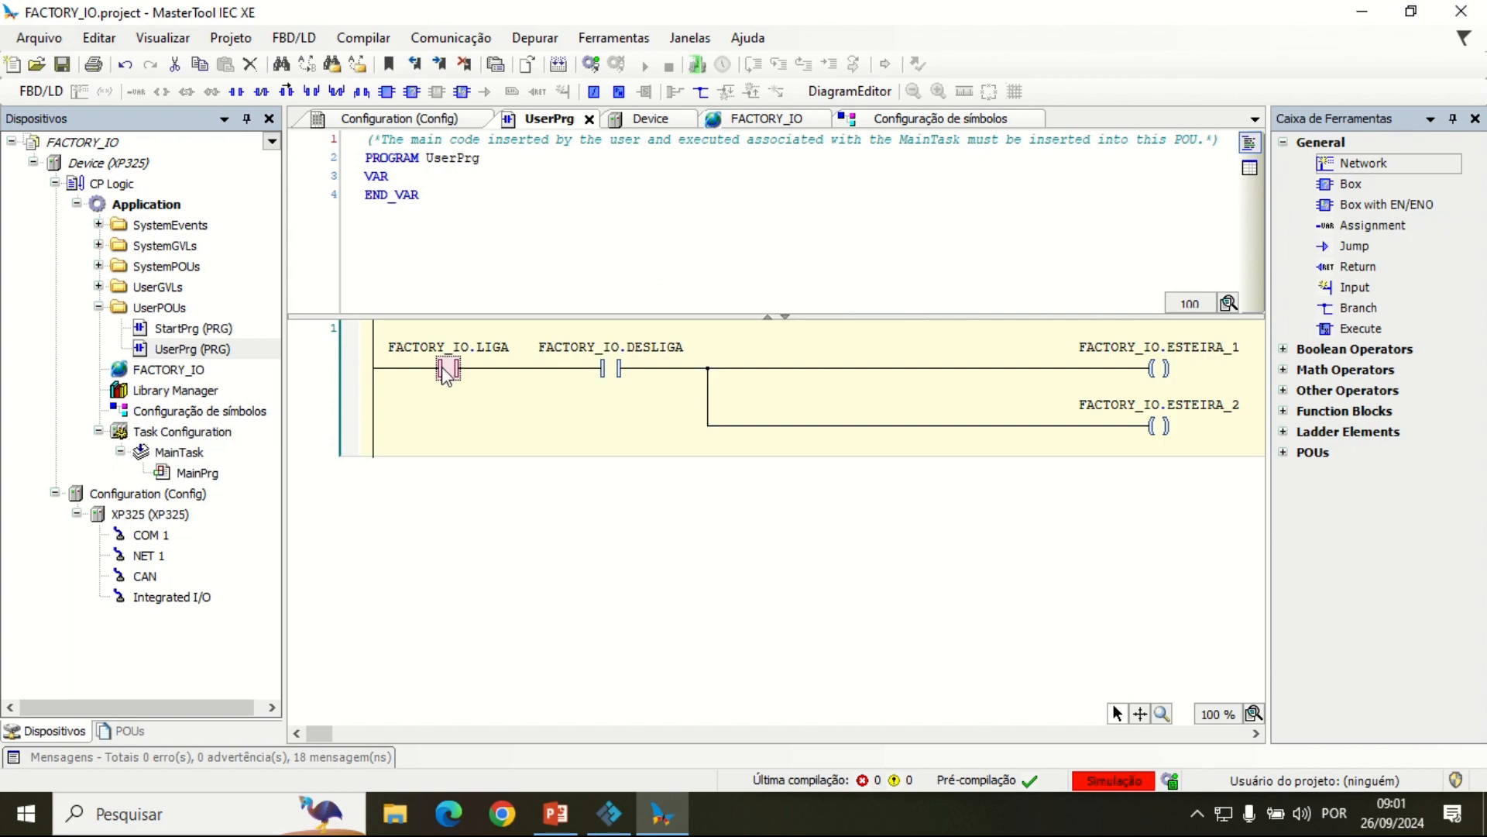
click(311, 91)
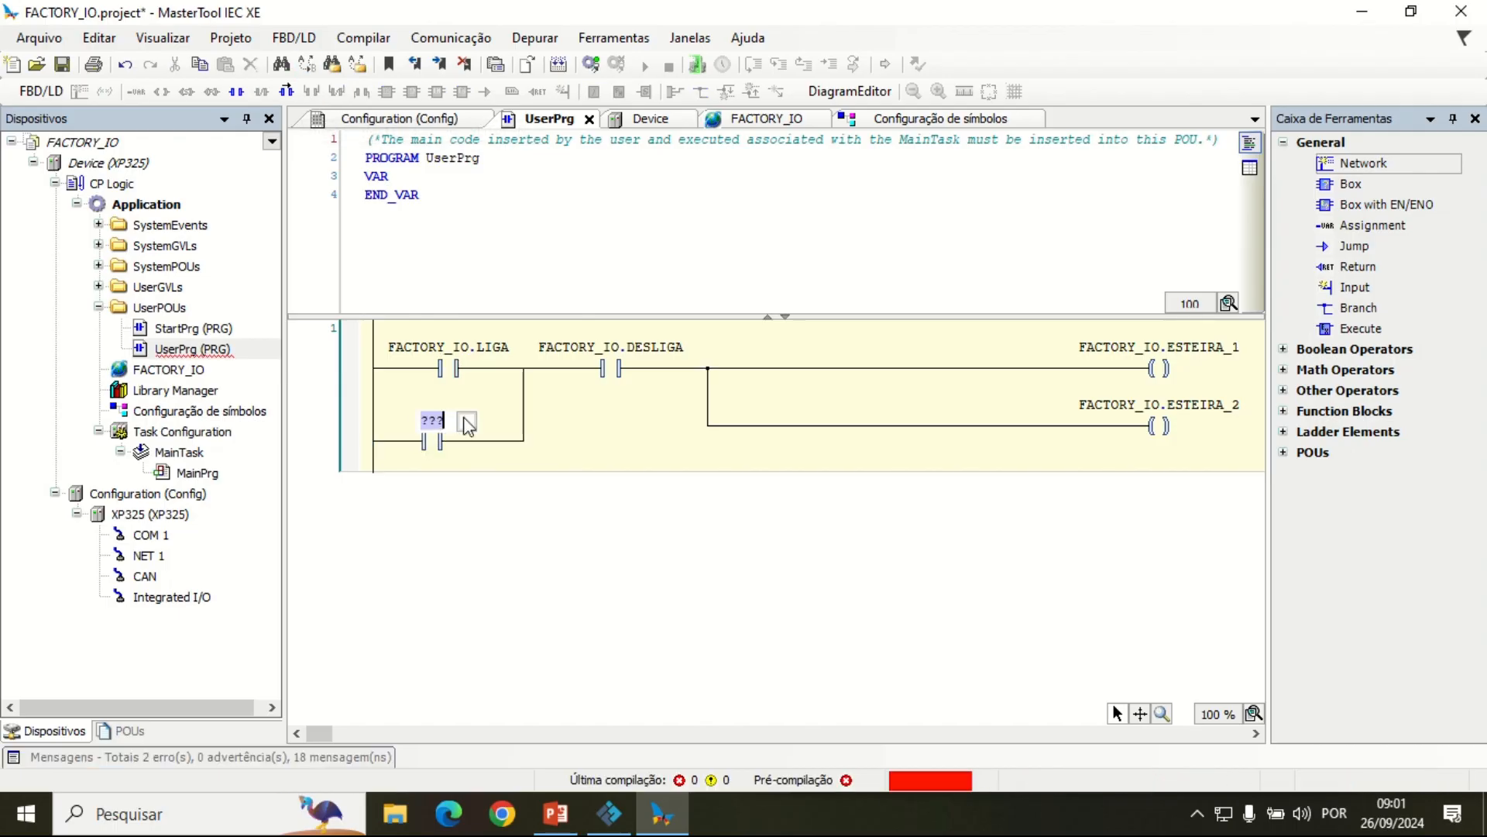
click(467, 421)
click(692, 194)
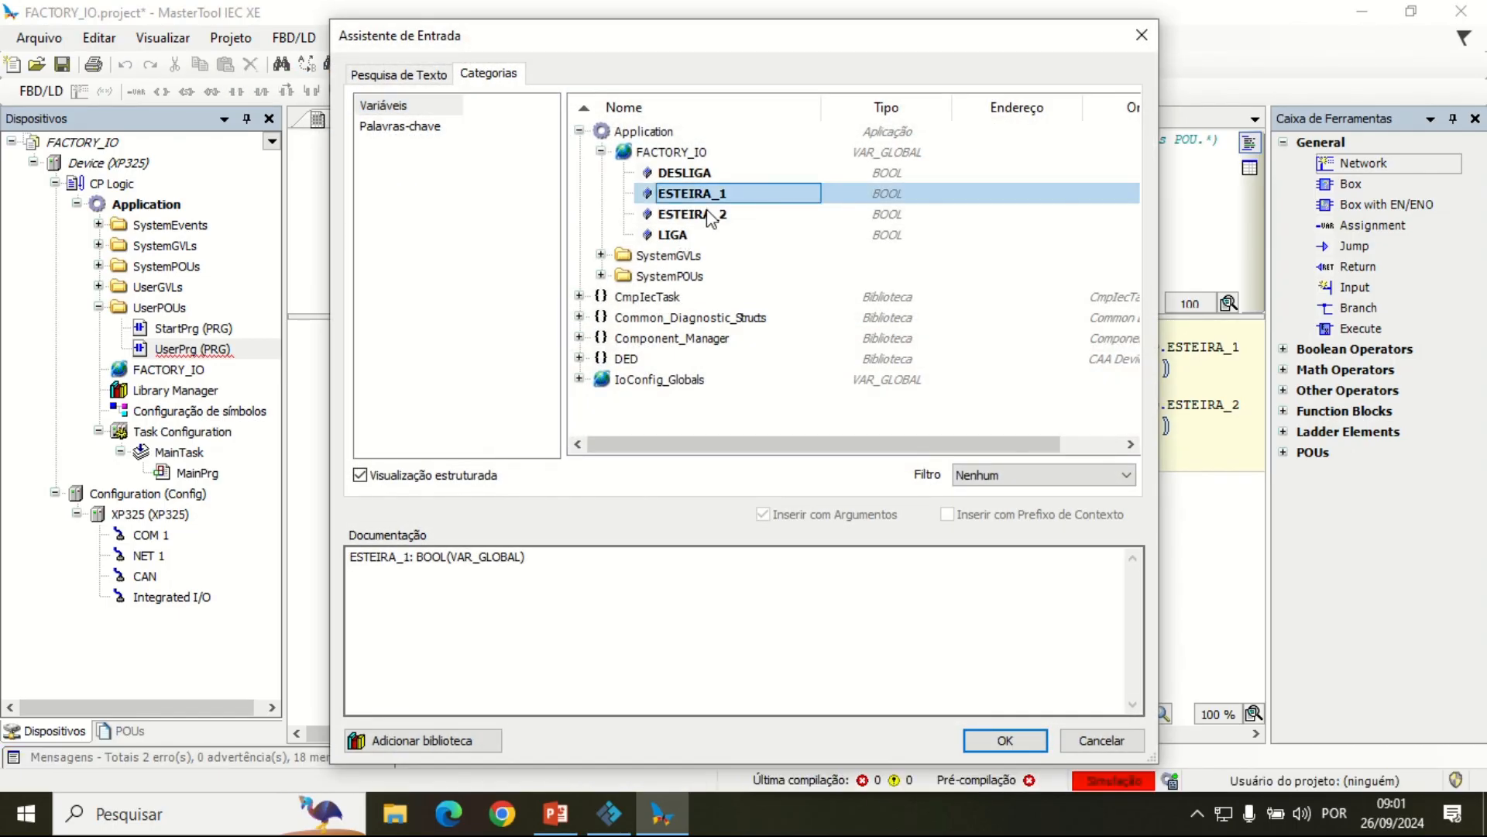
click(1020, 737)
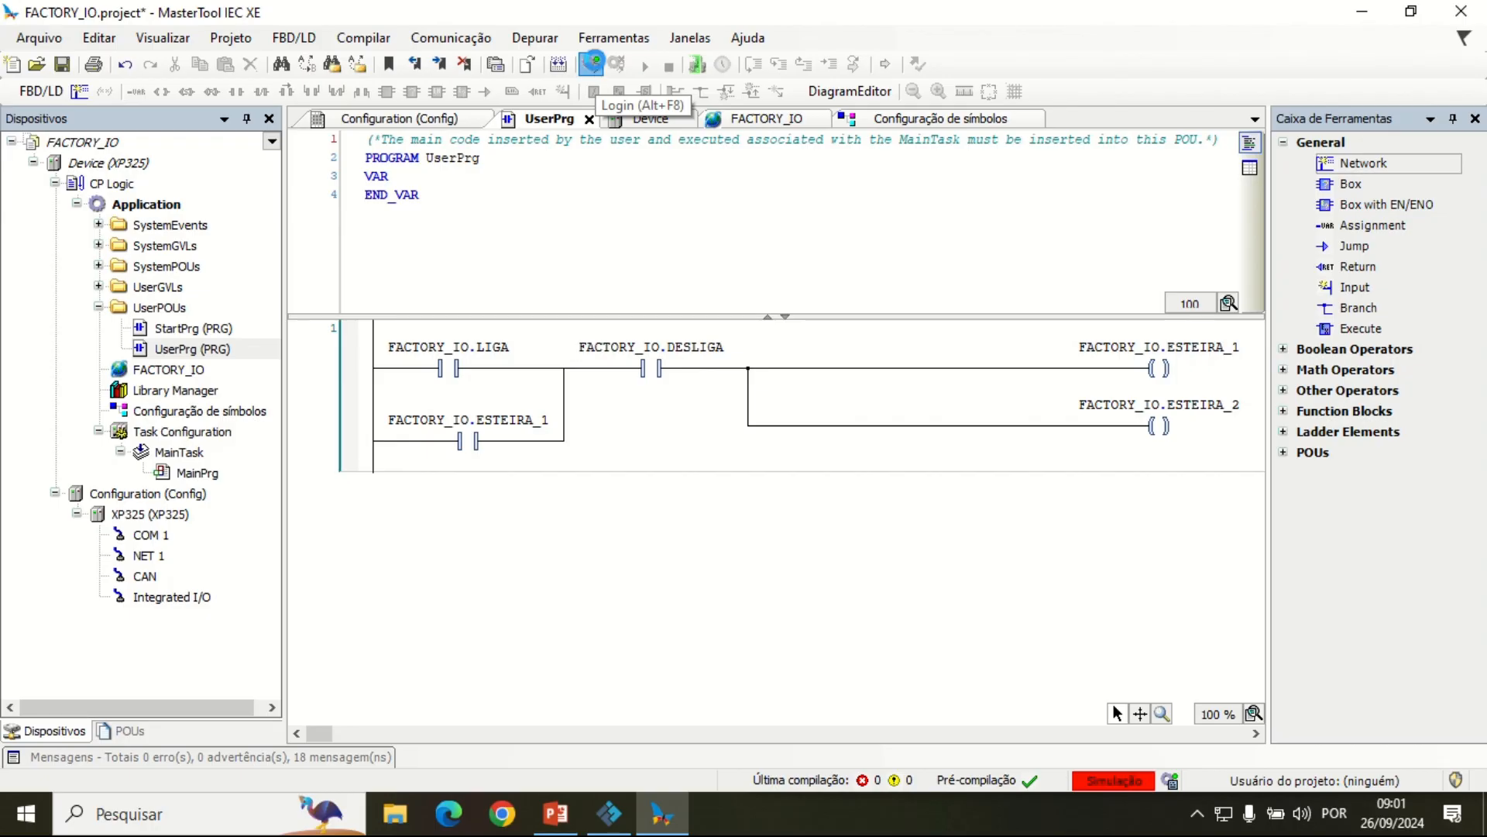
Step: Log in to the simulated PLC with an online change and transfer the project's source code to the device
click(592, 63)
click(798, 484)
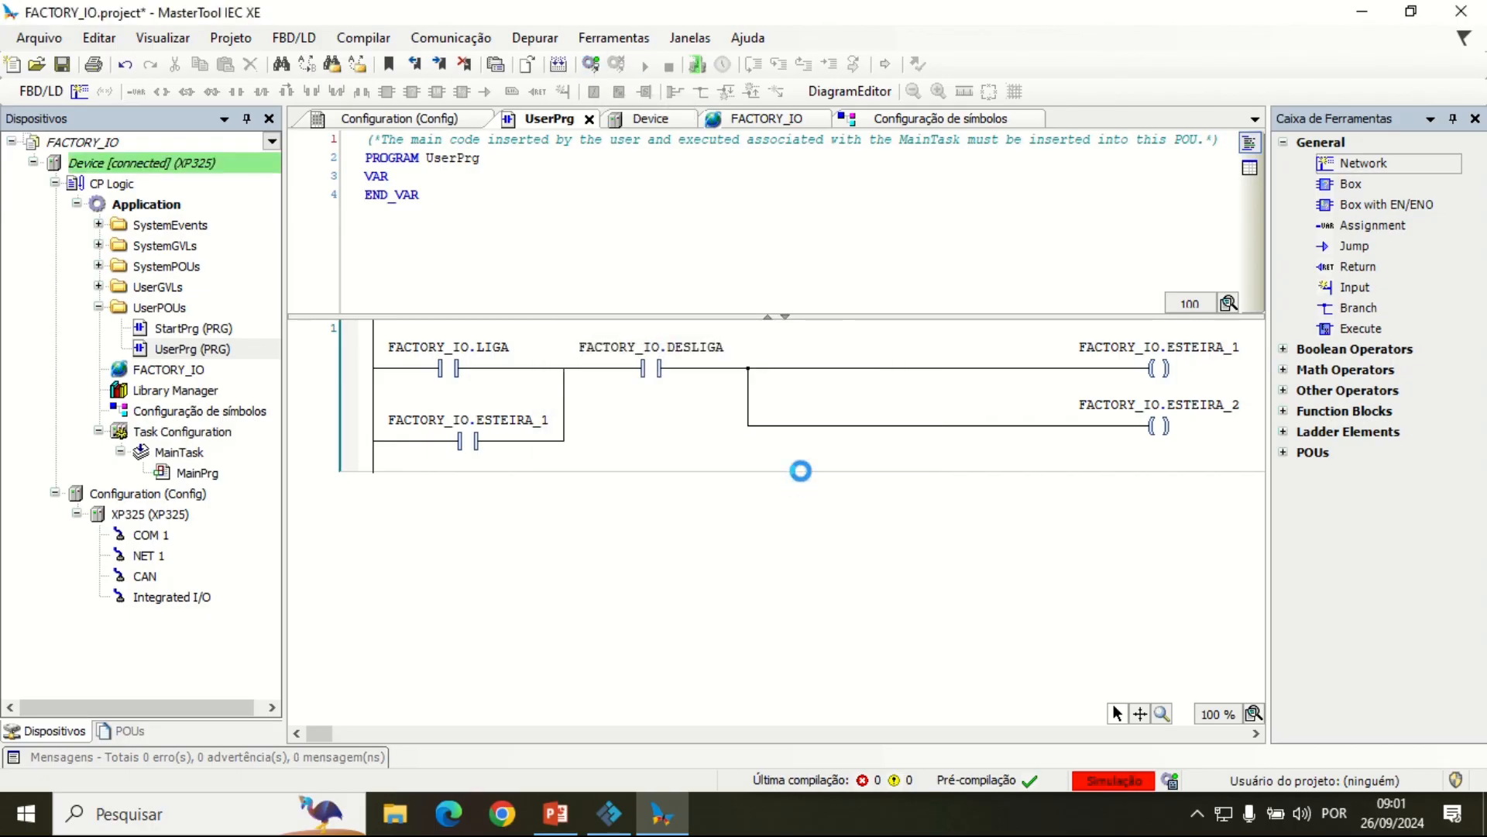
click(709, 514)
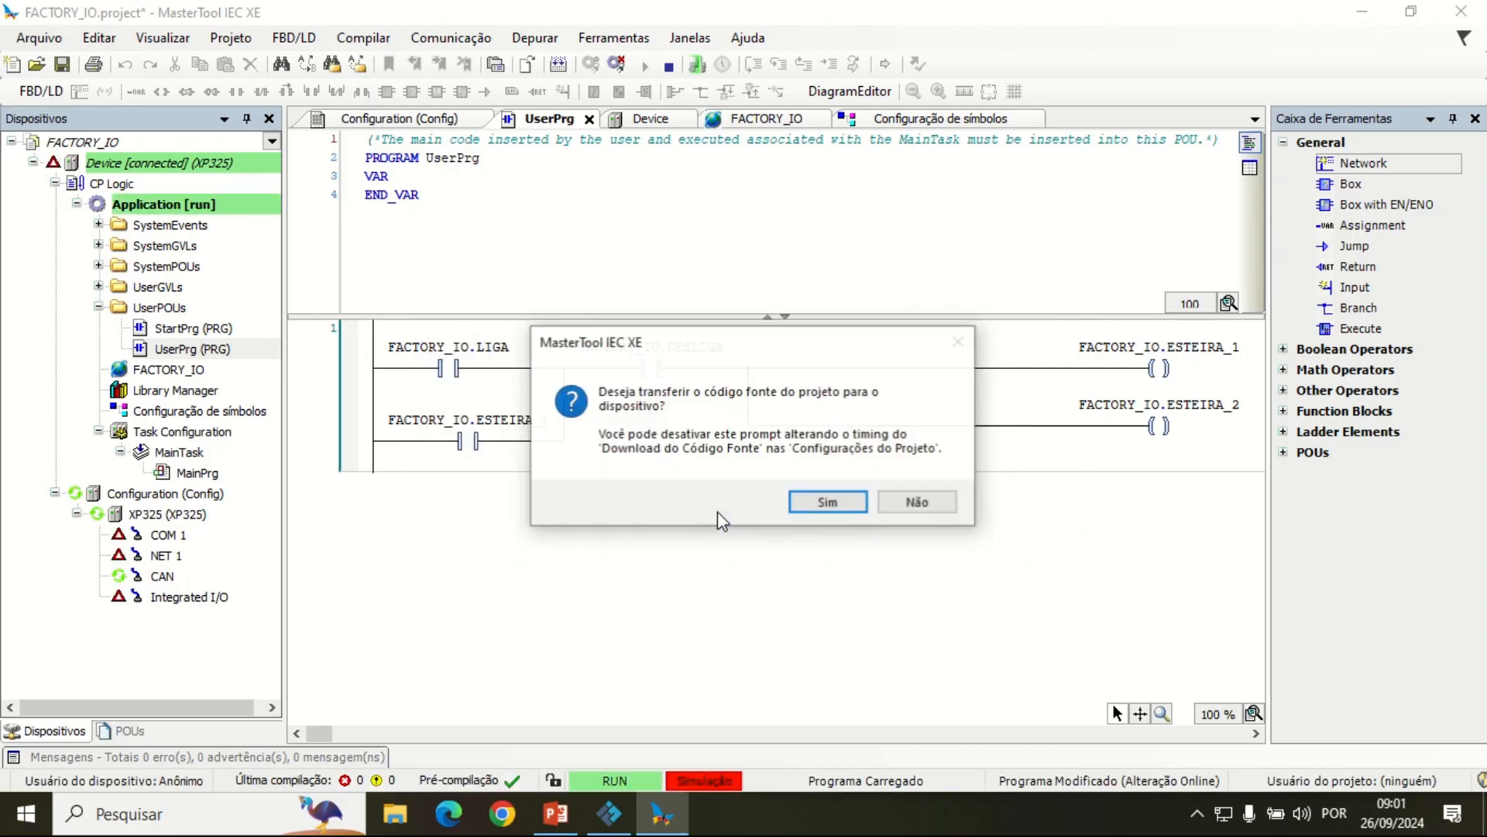
click(850, 502)
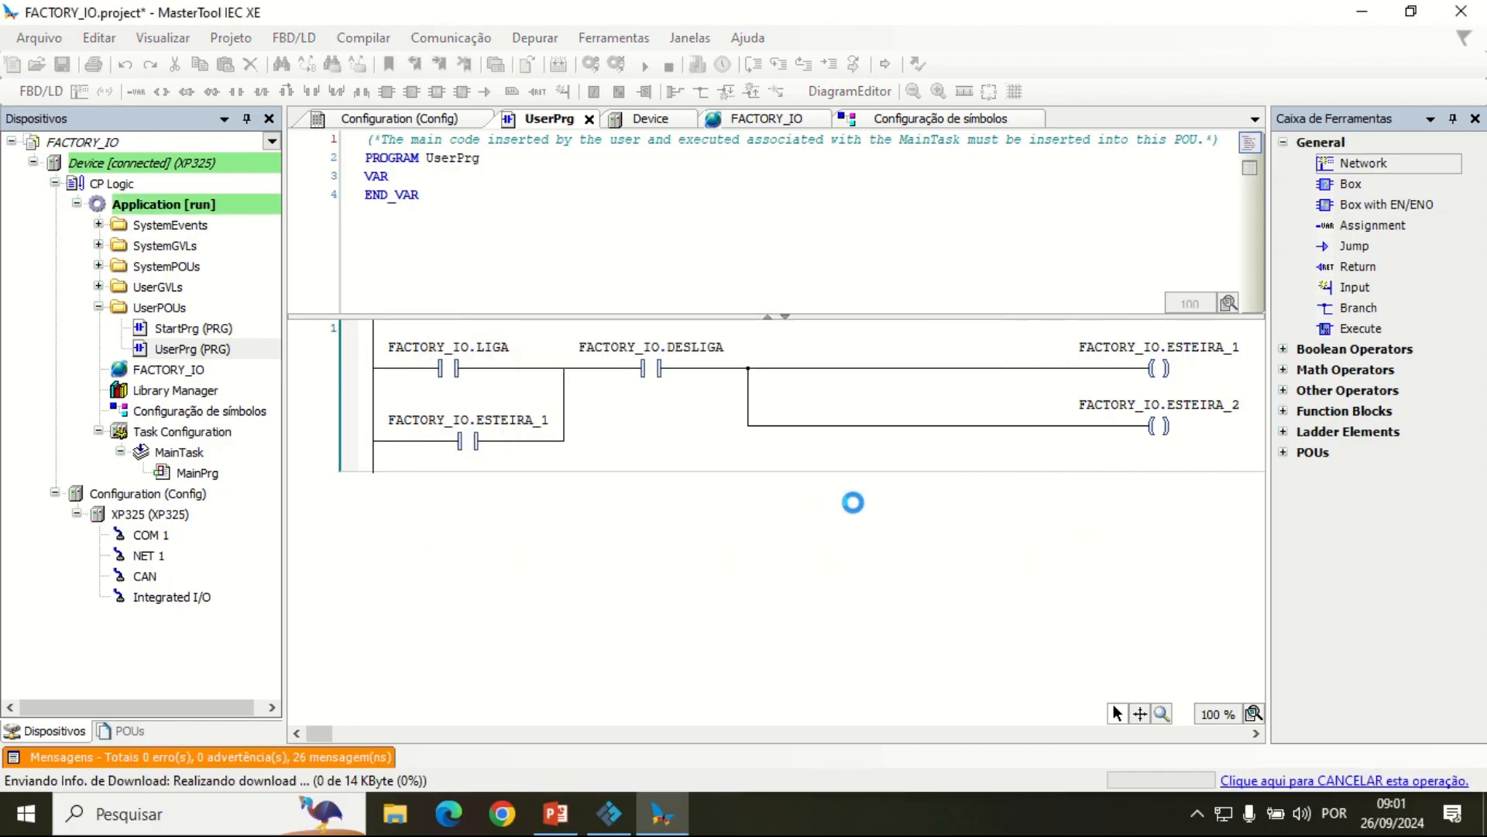
click(831, 499)
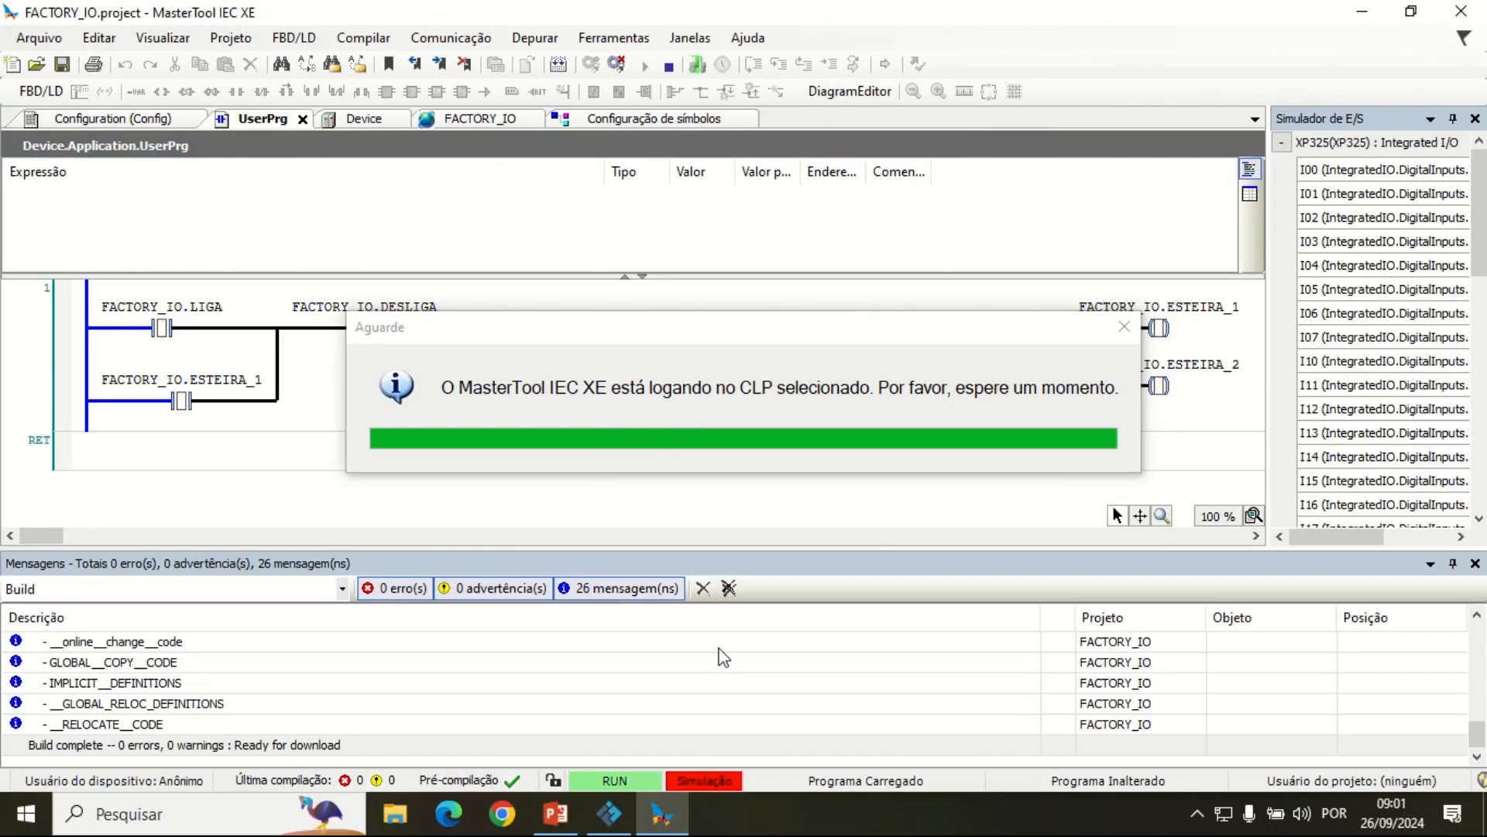
Step: Place MasterTool IEC XE beside Factory I/O and actuate the green LIGA pushbutton to test the conveyors with the ESTEIRA_1 seal-in contact
drag(1109, 11, 481, 150)
drag(382, 143, 2, 124)
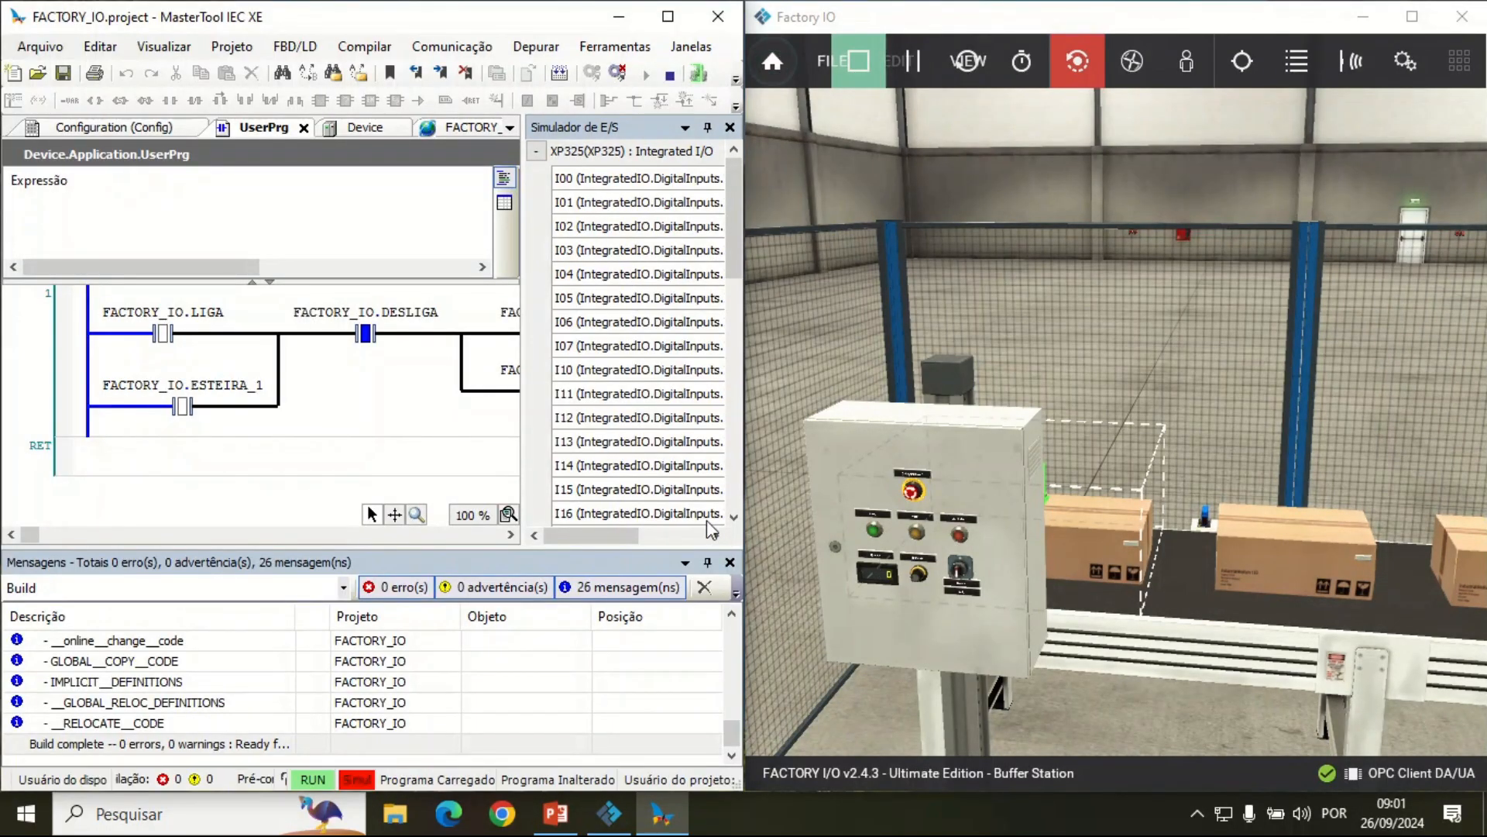
click(875, 533)
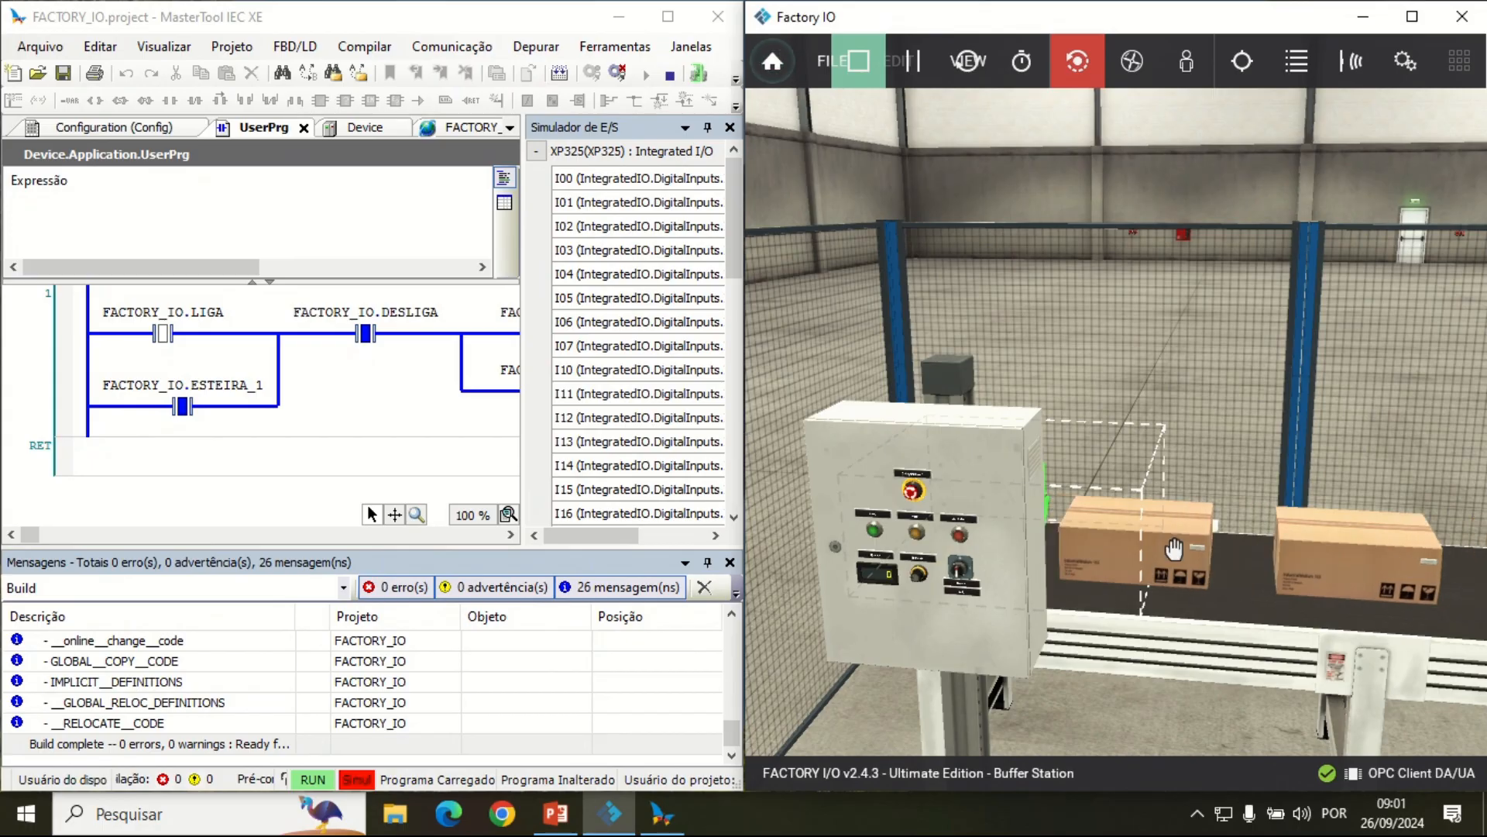
scroll(1275, 558, down, 5)
key(d)
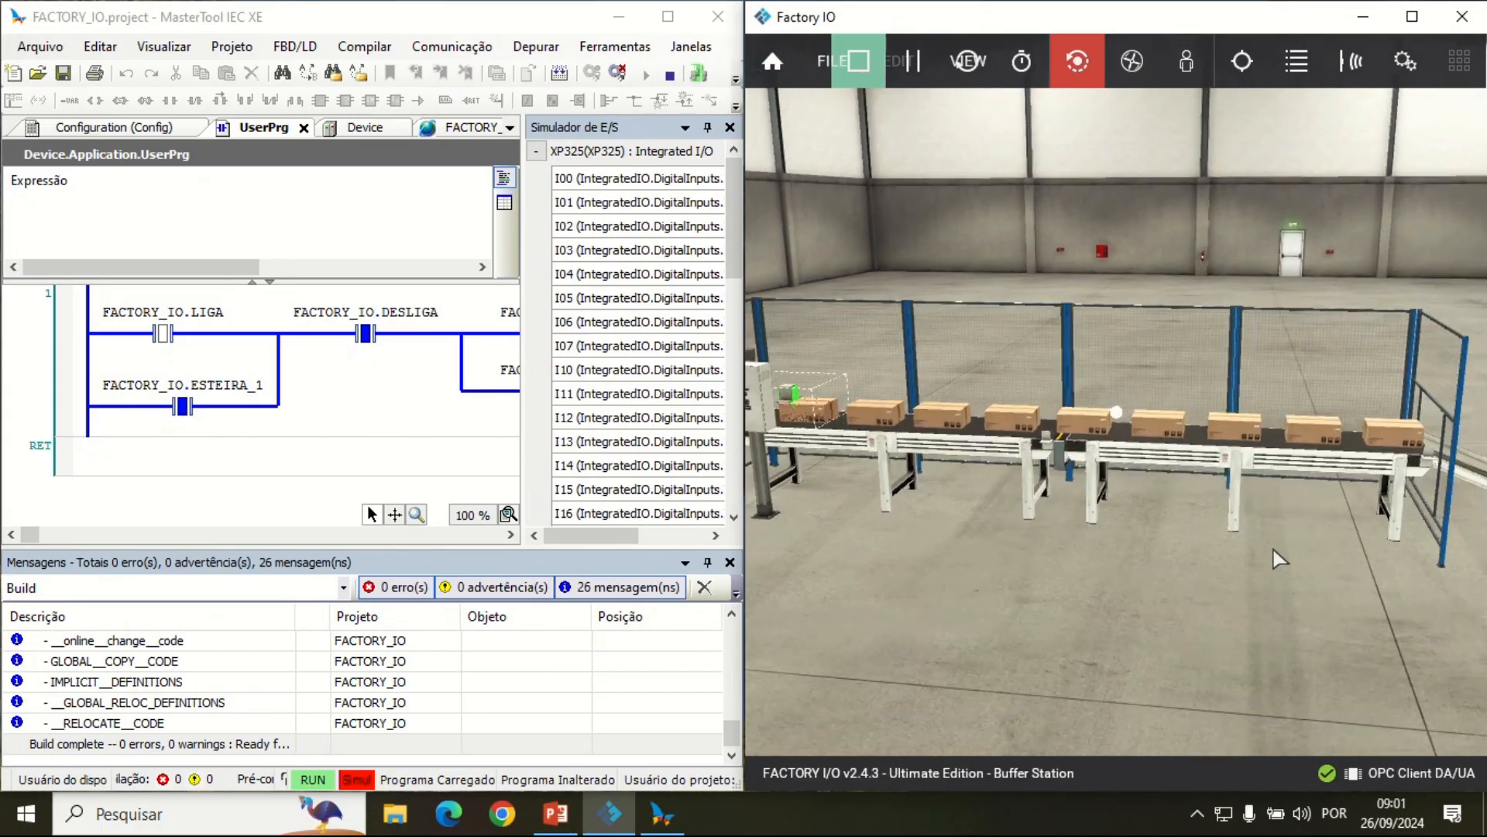
key(a)
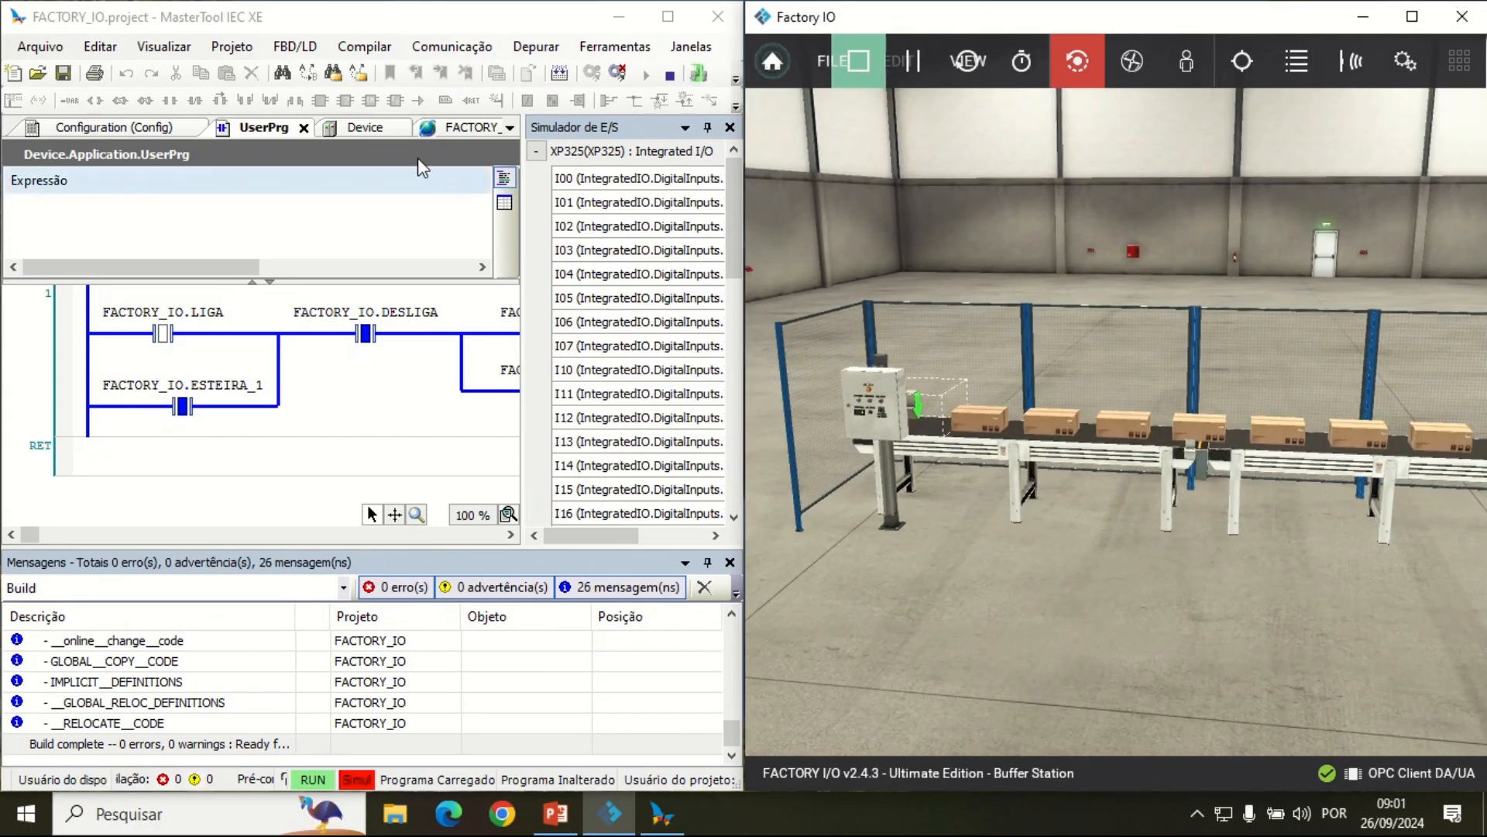
Step: Show the live FACTORY_IO global variables and close the I/O simulator panel to make room
click(437, 132)
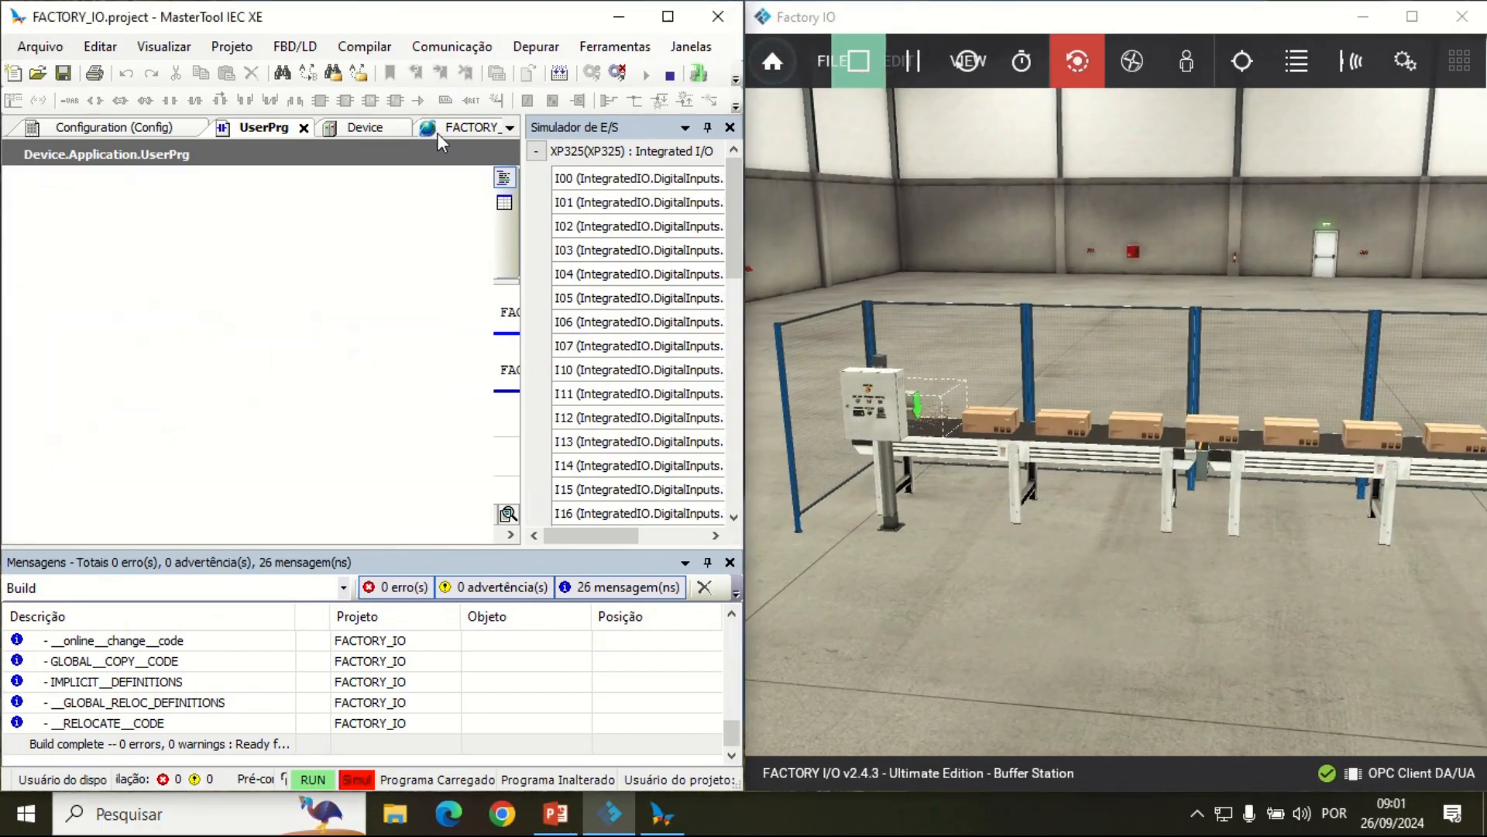
click(729, 128)
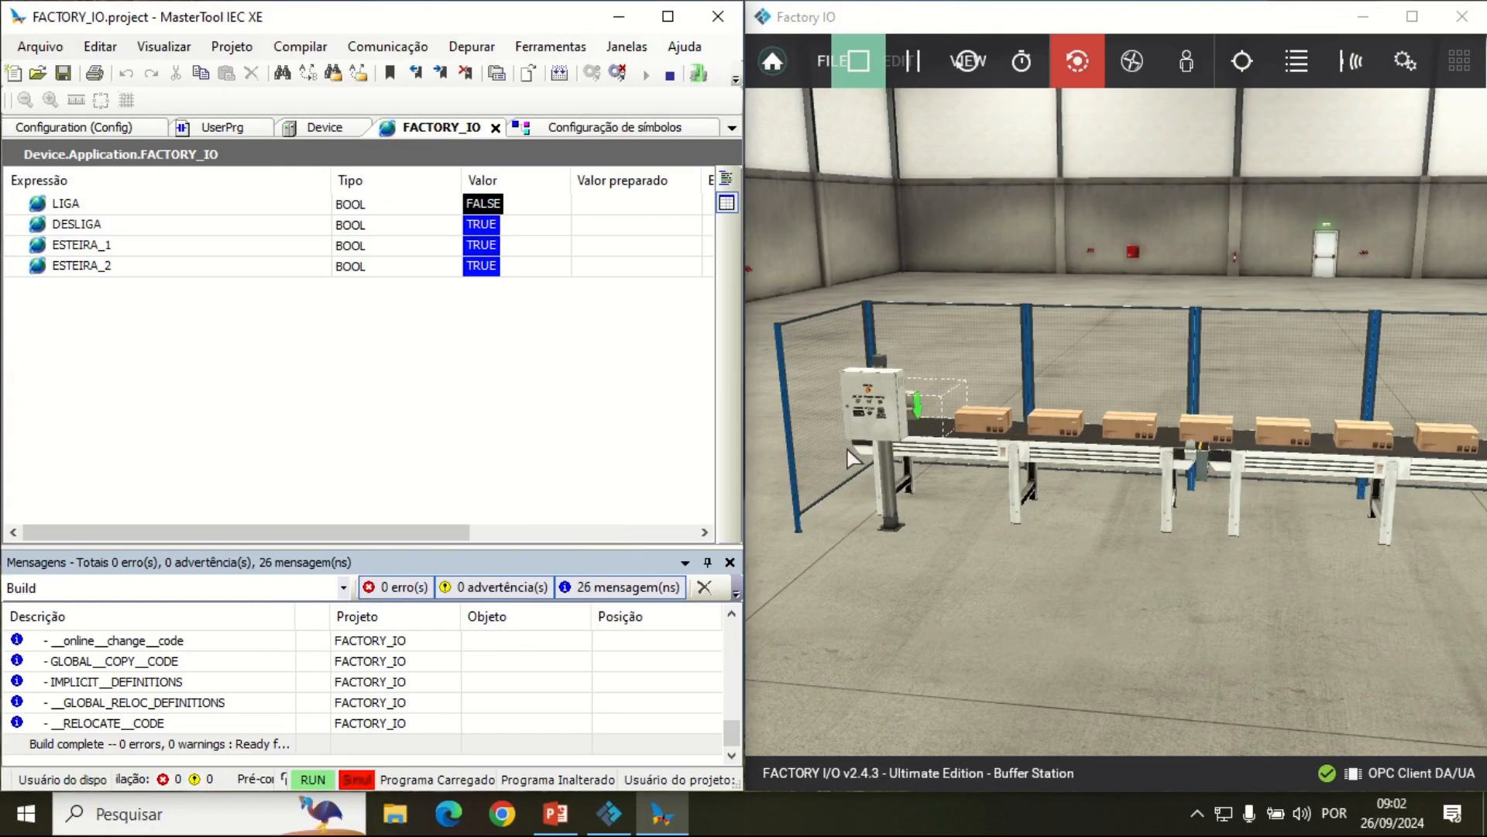
Step: At the scene's control panel, stop the conveyors with the red DESLIGA pushbutton and restart them with the green LIGA pushbutton
click(857, 502)
key(w)
key(a)
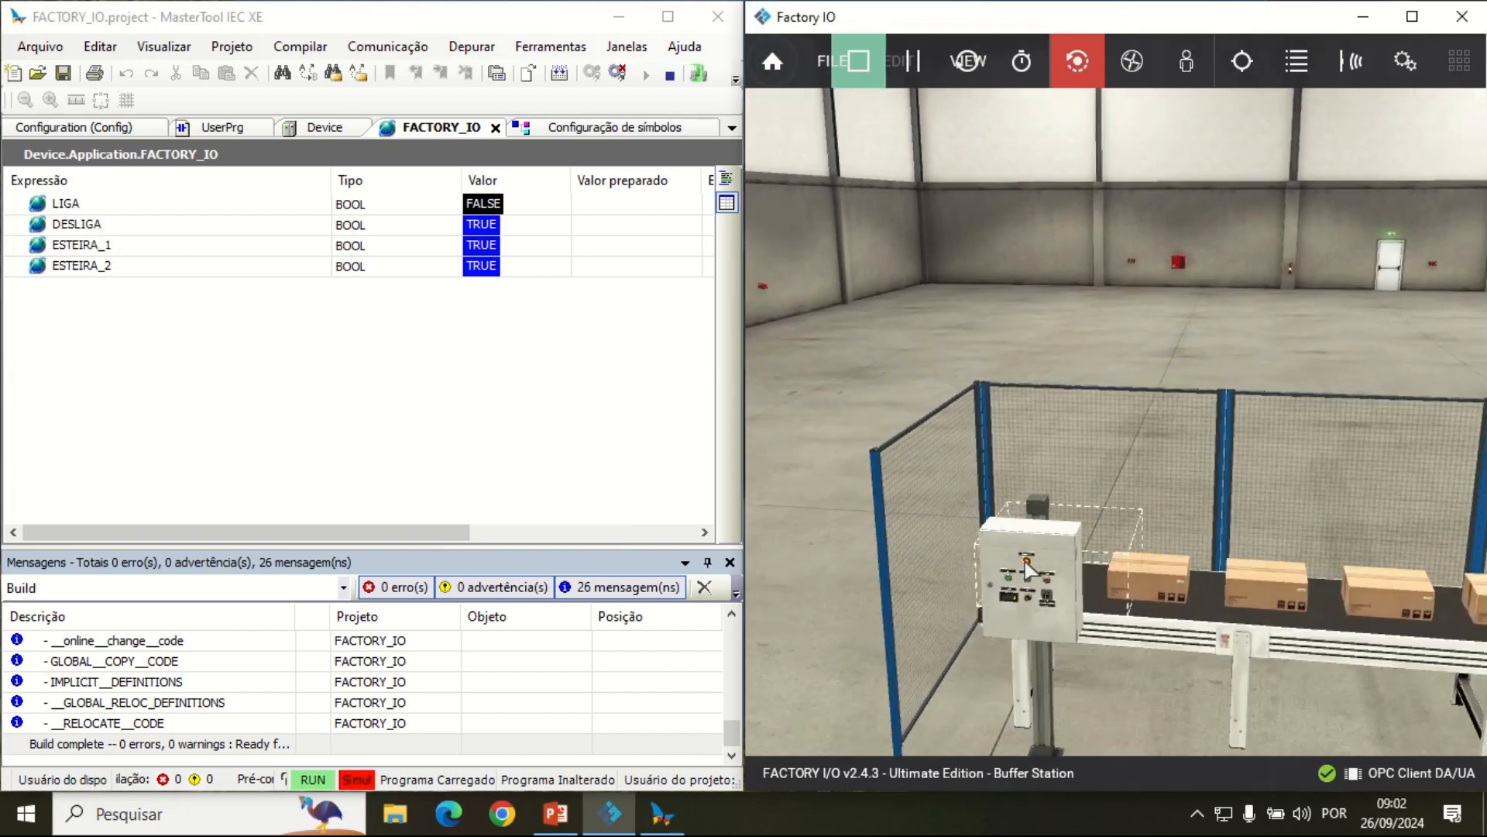
scroll(1027, 561, down, 3)
scroll(1091, 518, up, 5)
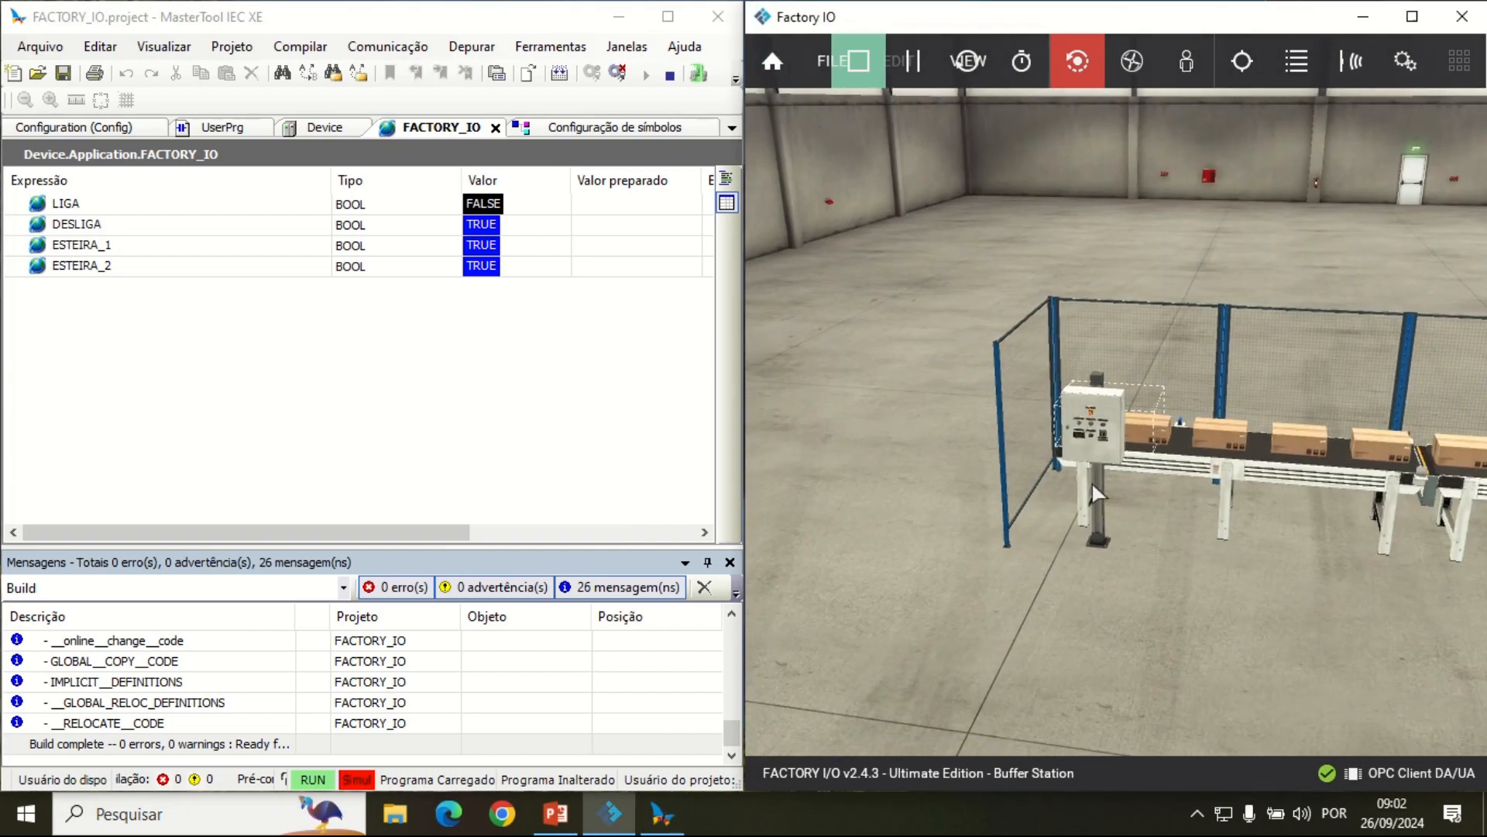
scroll(1005, 577, up, 2)
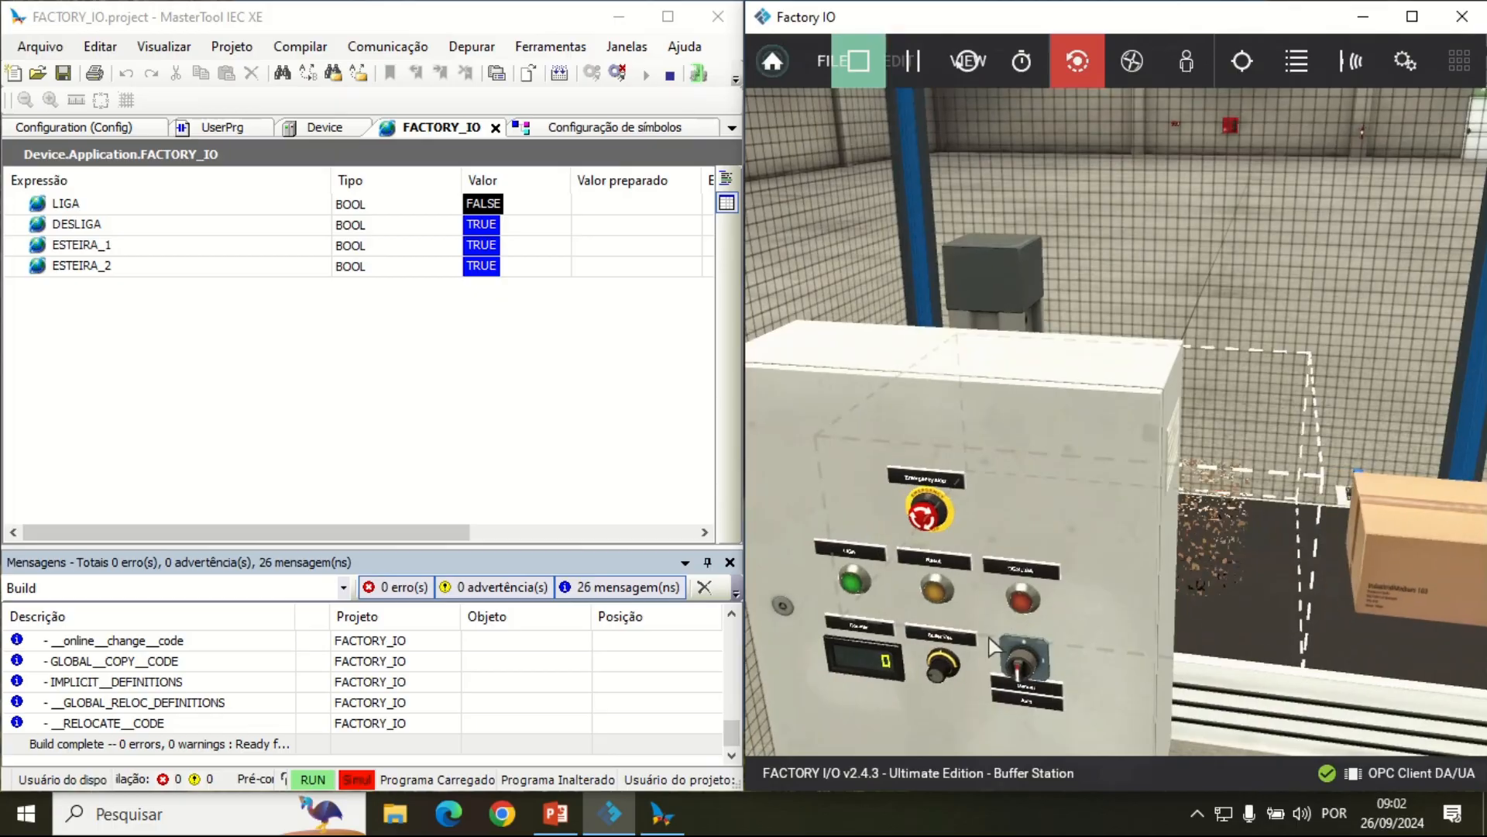
key(a)
click(1142, 612)
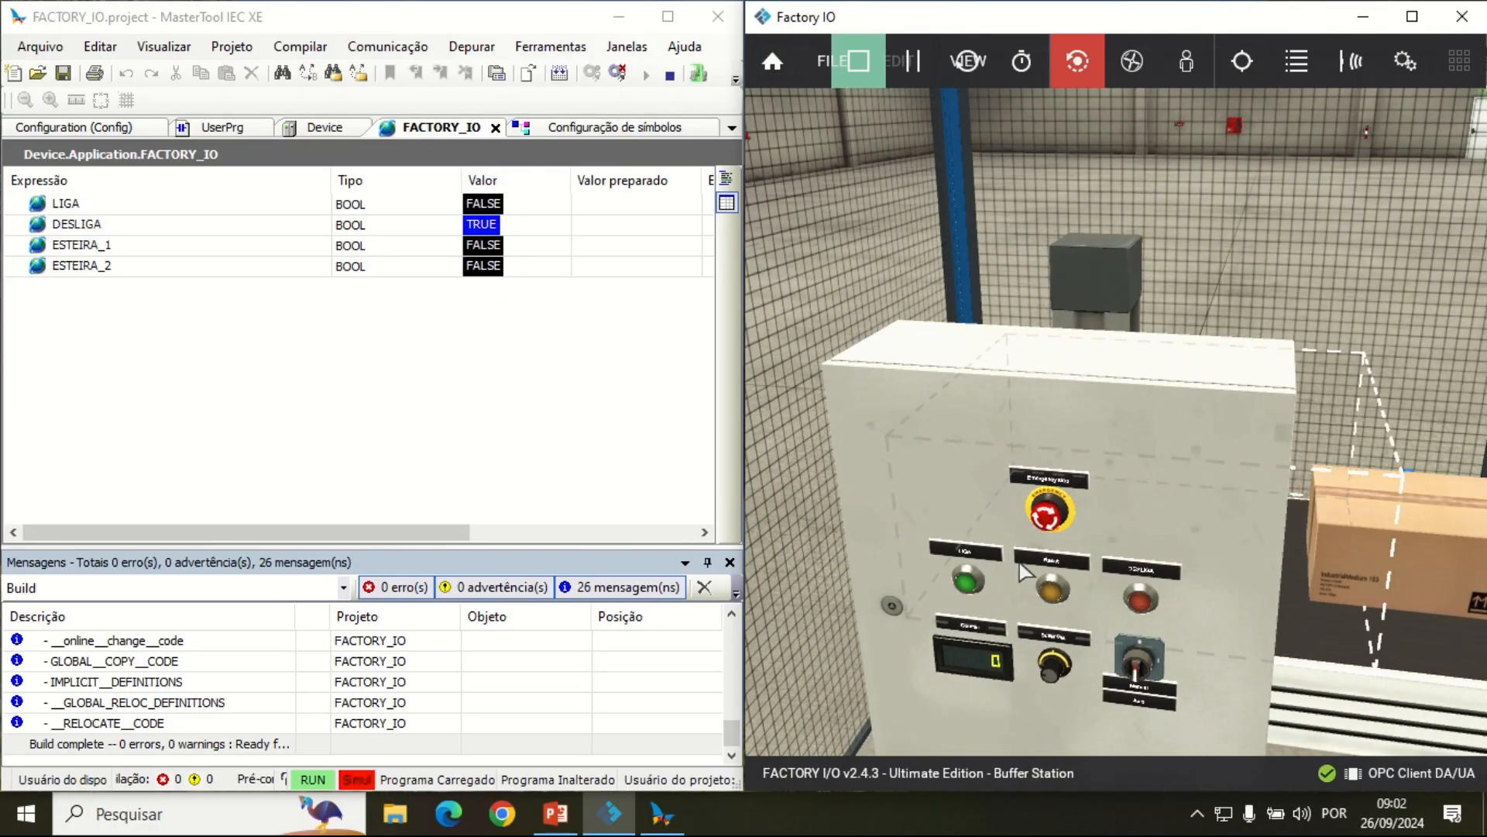
click(968, 587)
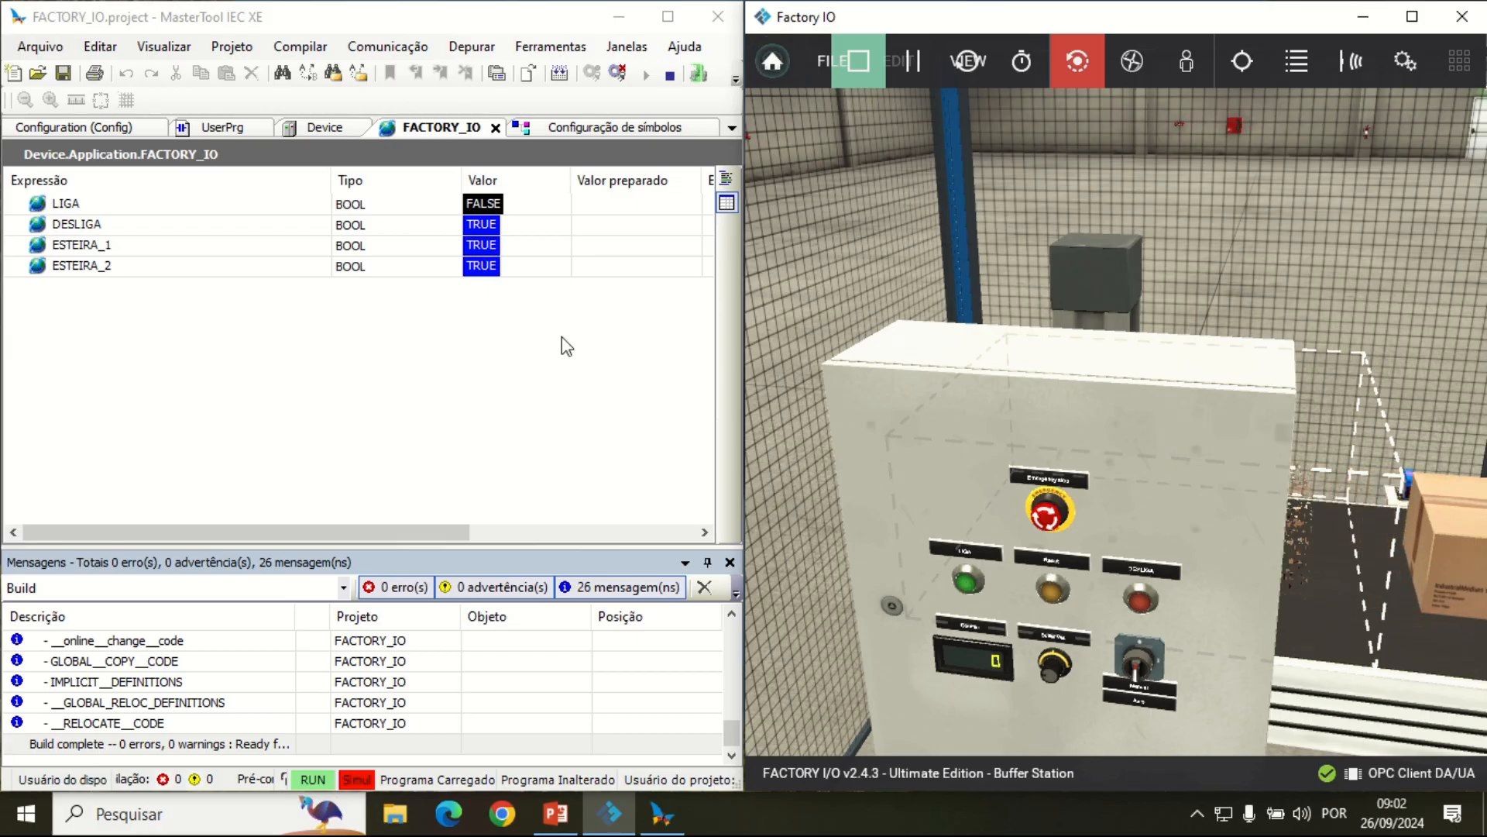
Step: Check the boxes moving along both conveyors to the remover while watching the live variable values
scroll(1066, 458, down, 8)
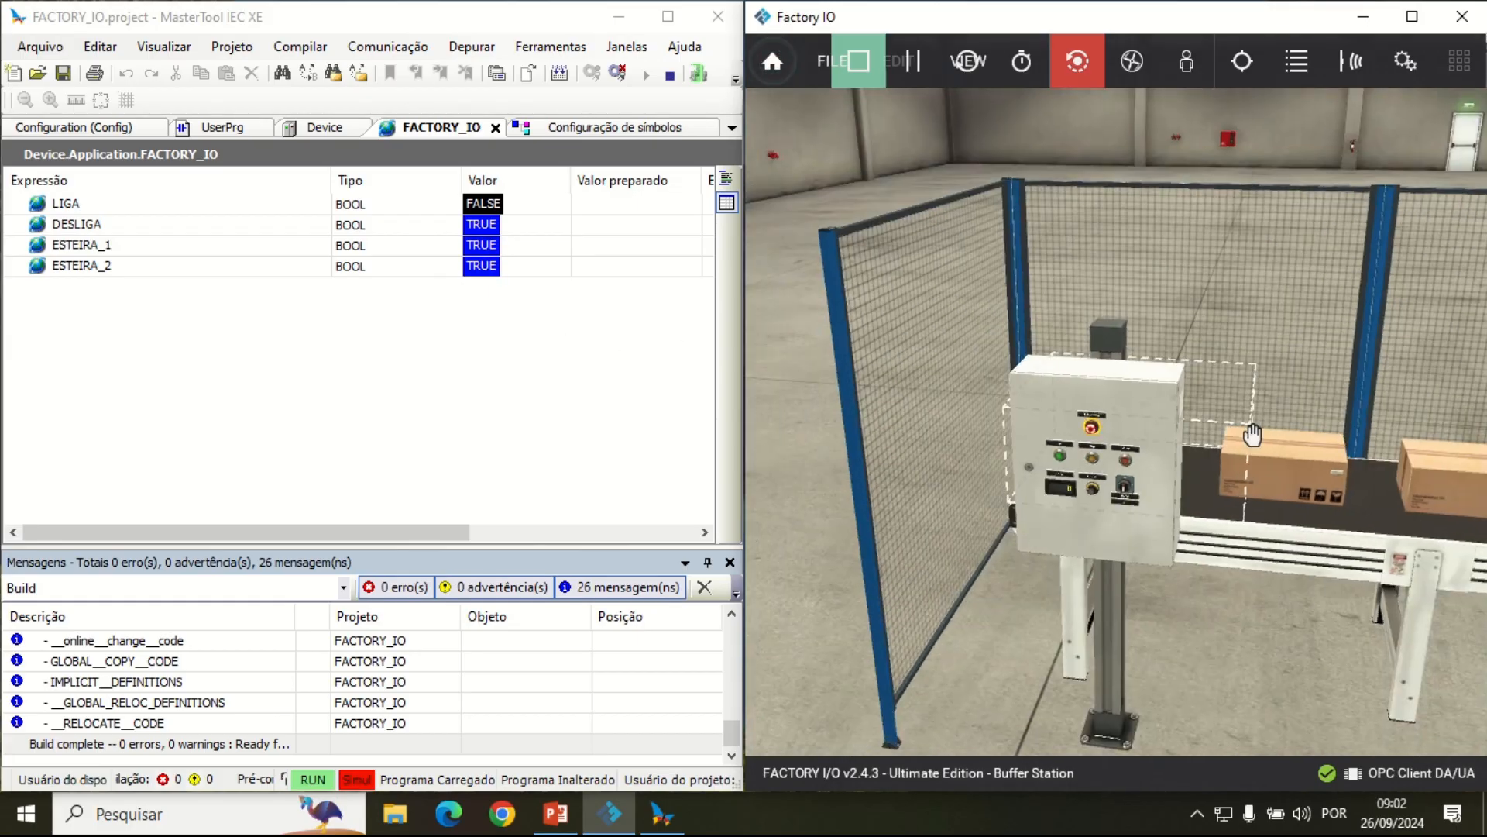
double_click(1257, 456)
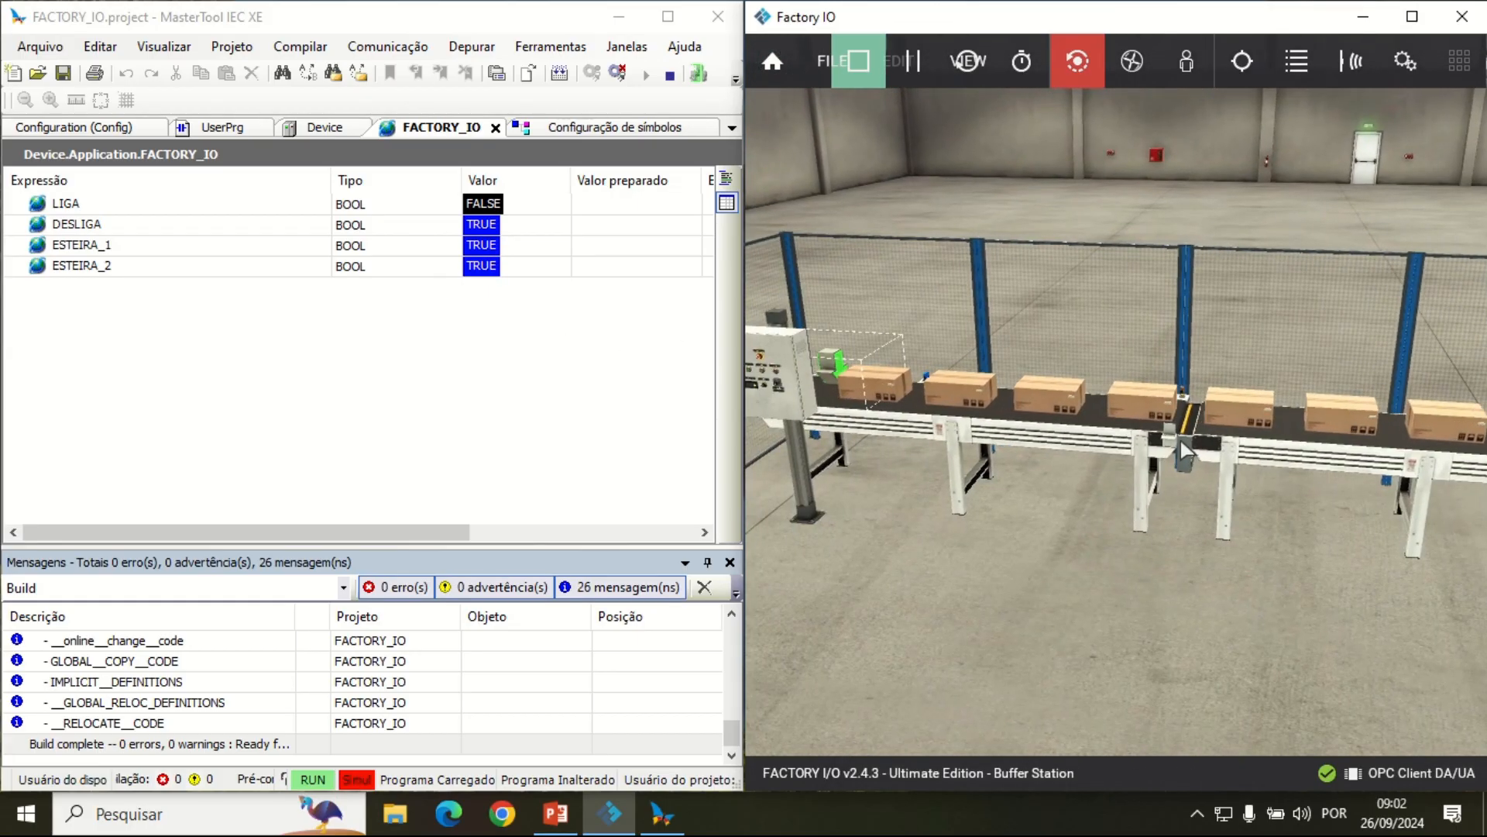
drag(1046, 554, 1009, 561)
scroll(874, 409, down, 2)
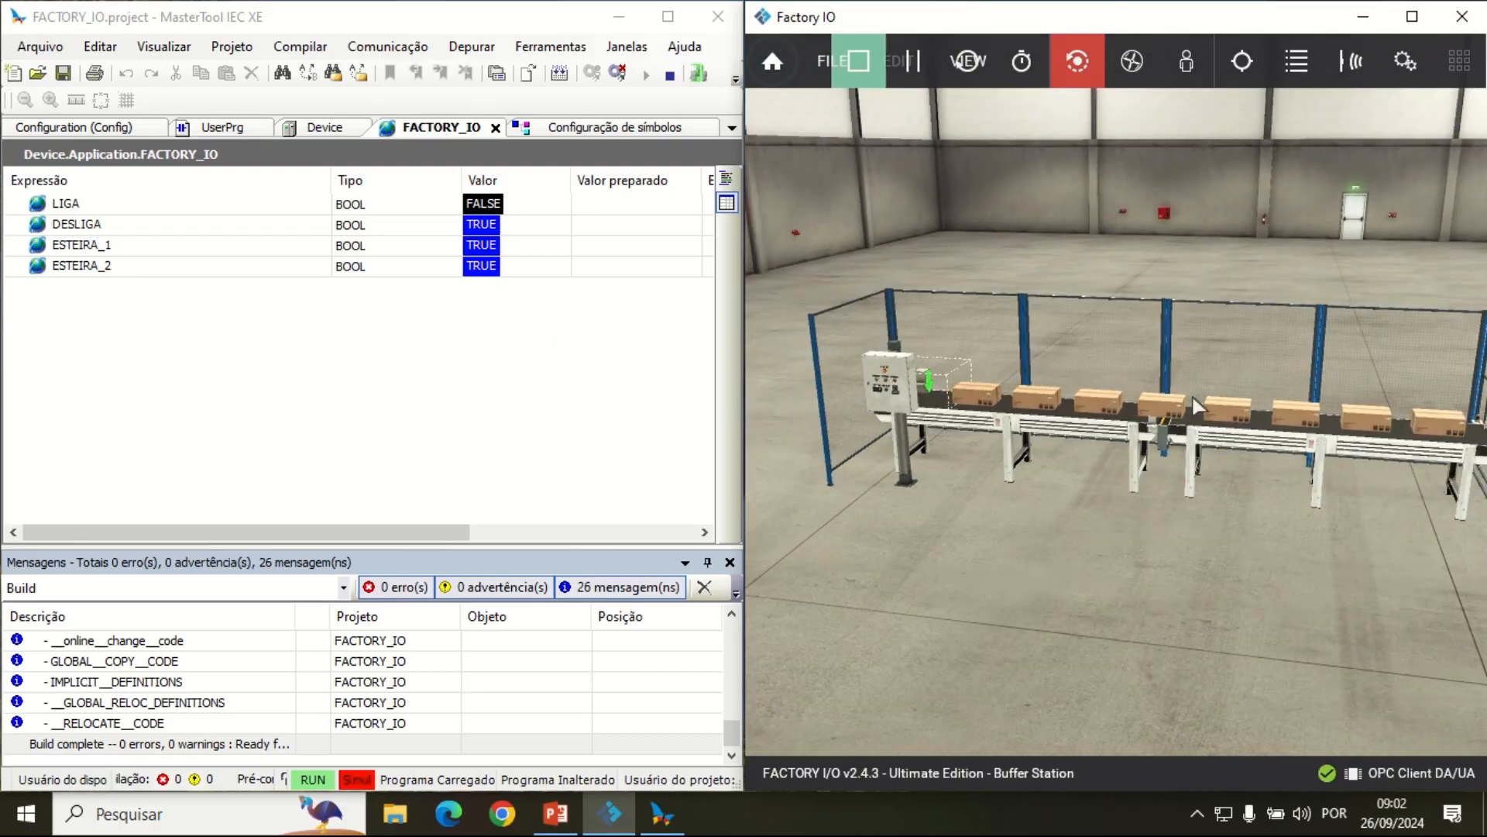
scroll(1155, 471, down, 1)
drag(1122, 475, 1047, 478)
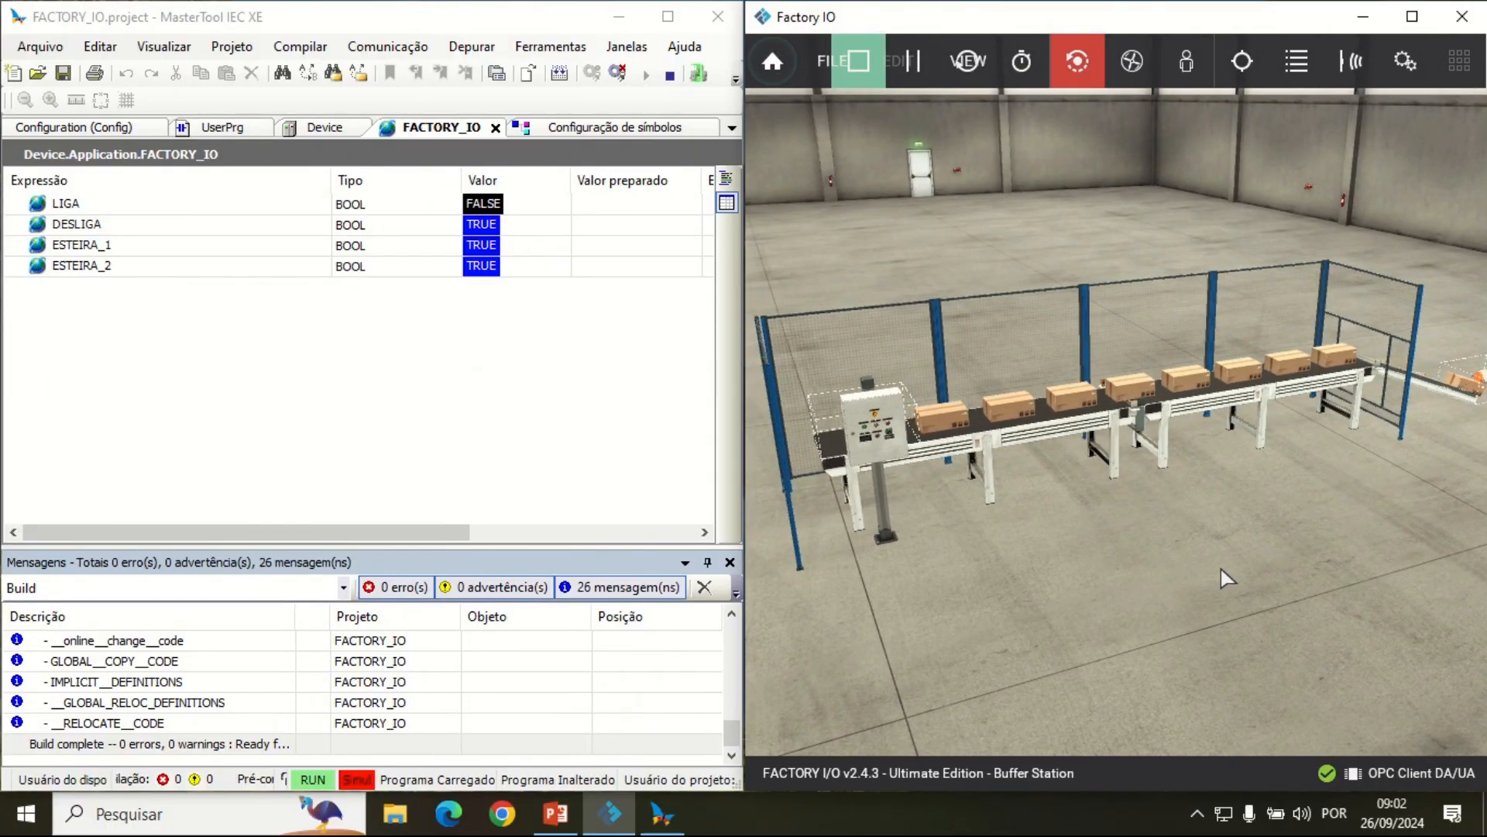
drag(1197, 539, 1049, 473)
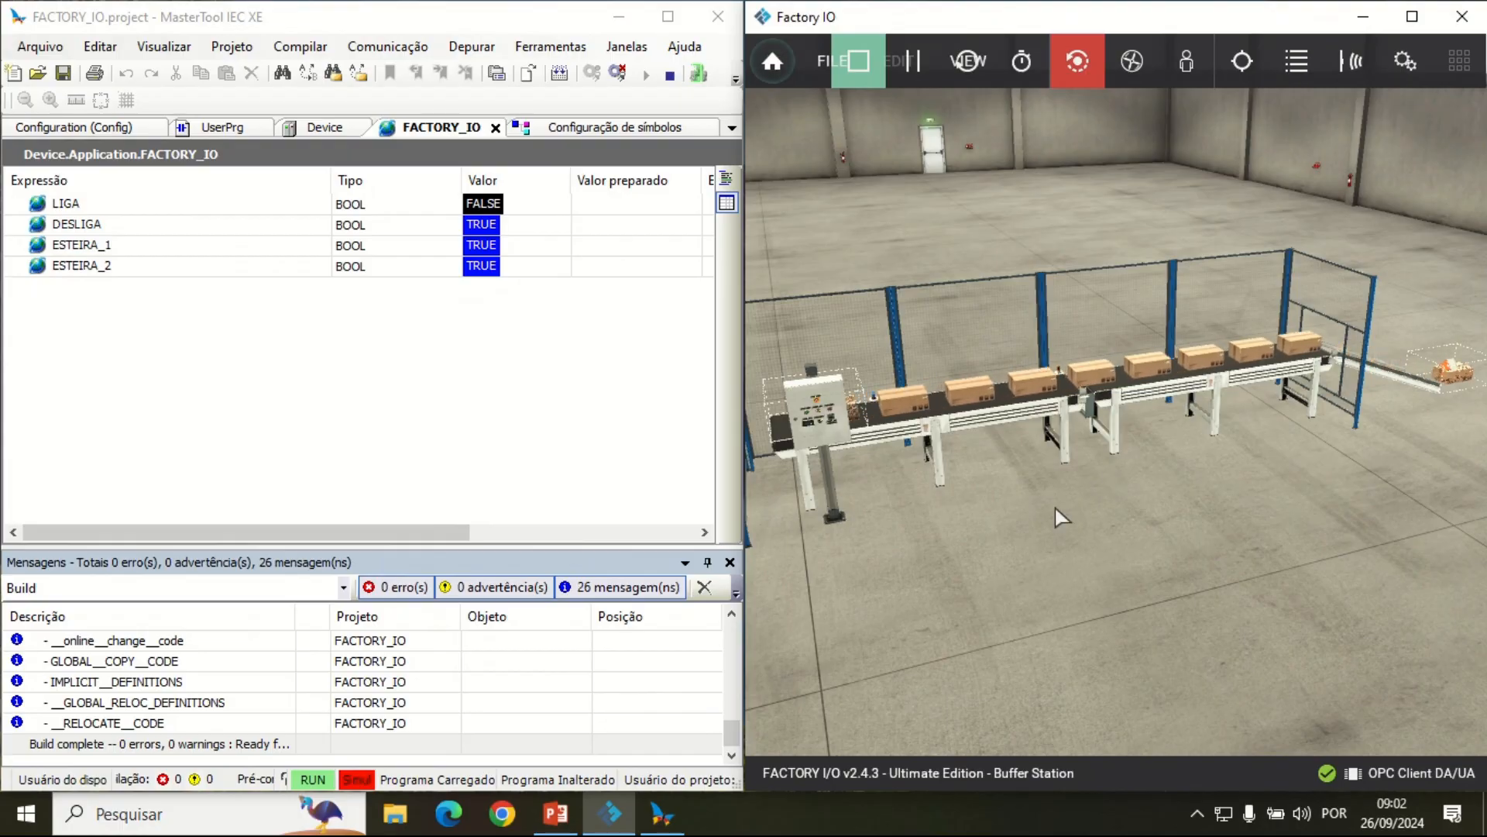
mouse_move(677, 7)
click(650, 47)
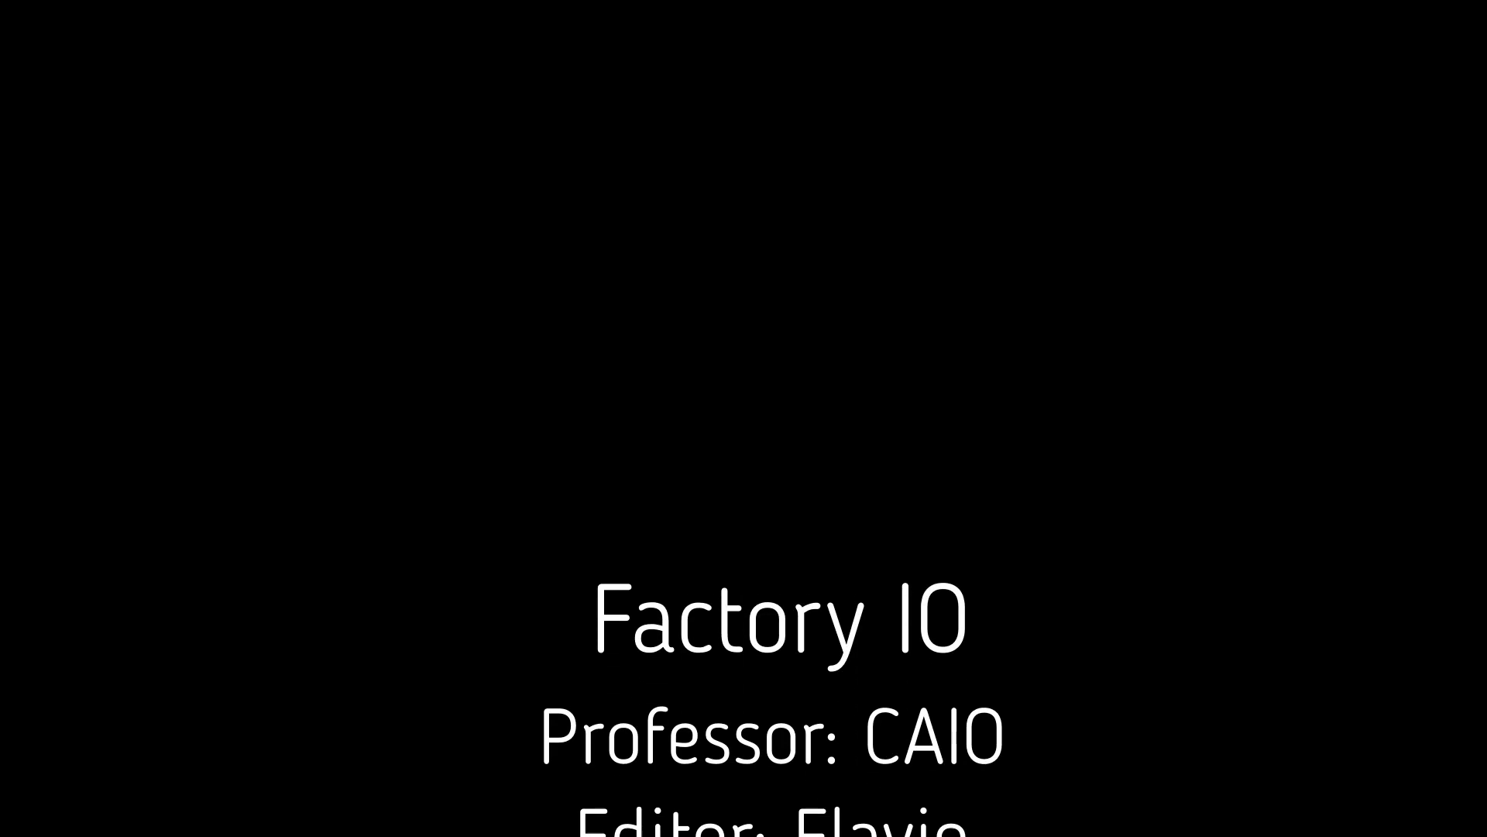